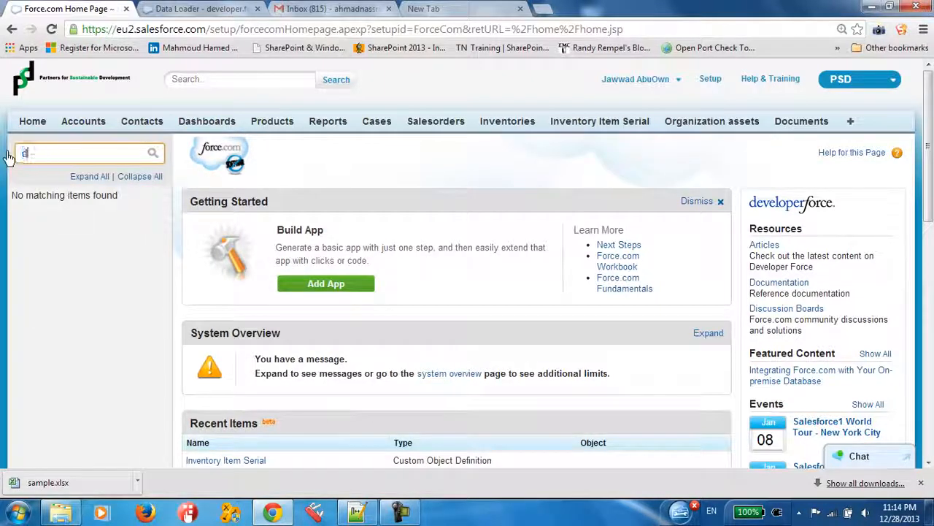
# Find Data Loader in the setup options and download its installer, ApexDataLoader.exe
pyautogui.write('ats')
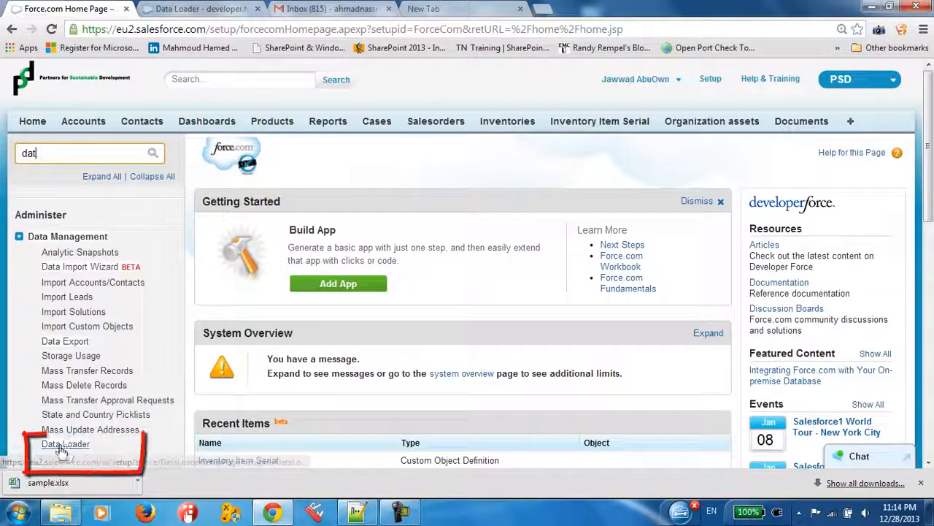
pyautogui.click(64, 447)
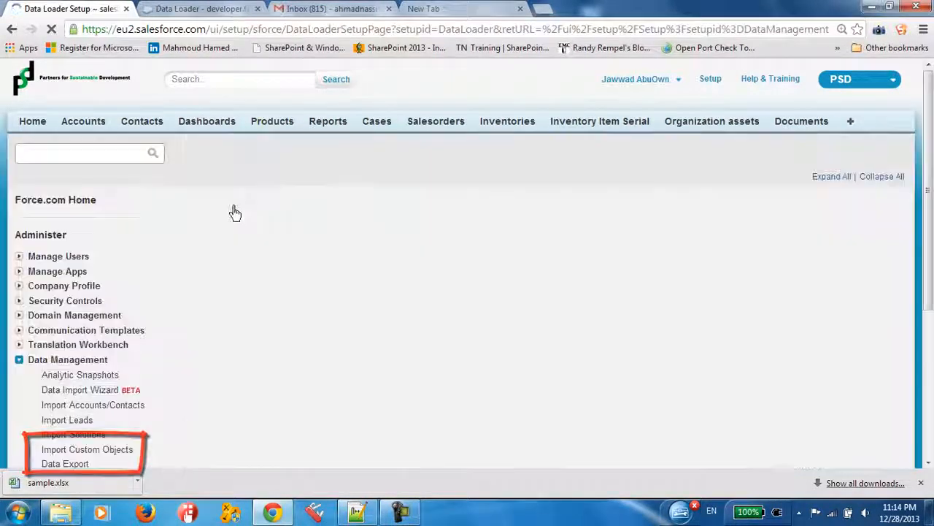
pyautogui.scroll(-1, 246, 316)
pyautogui.click(246, 314)
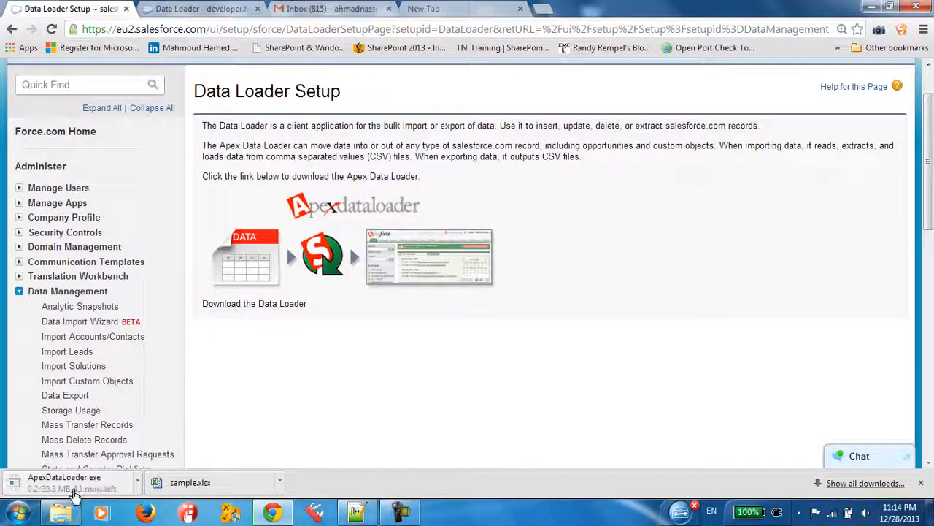
pyautogui.click(137, 483)
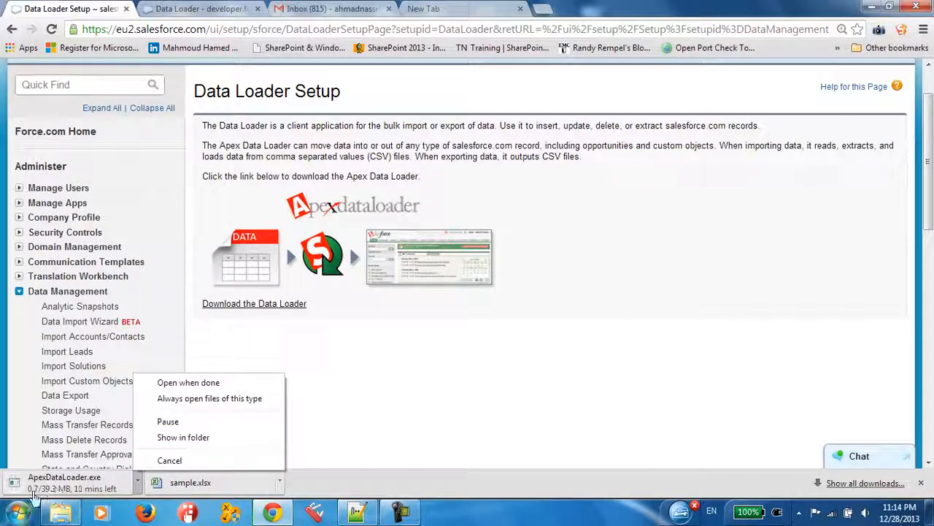
pyautogui.click(398, 373)
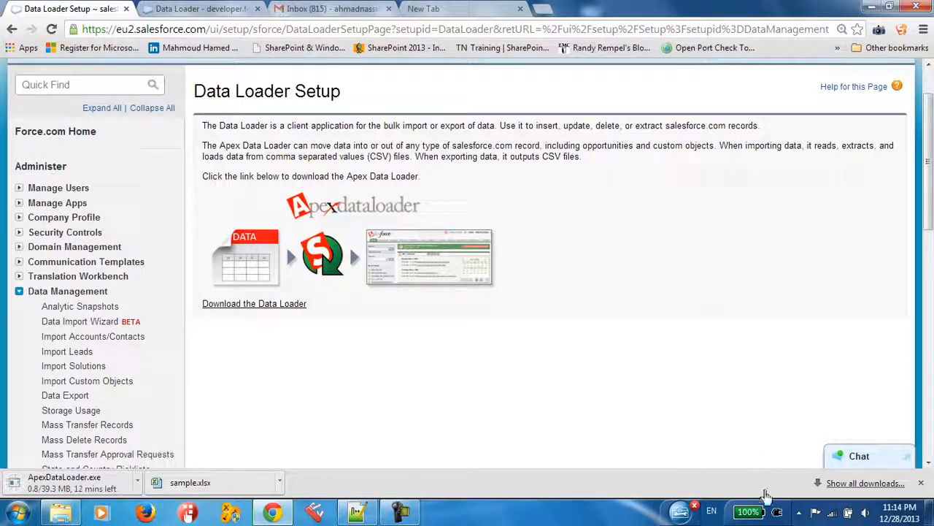
pyautogui.click(403, 512)
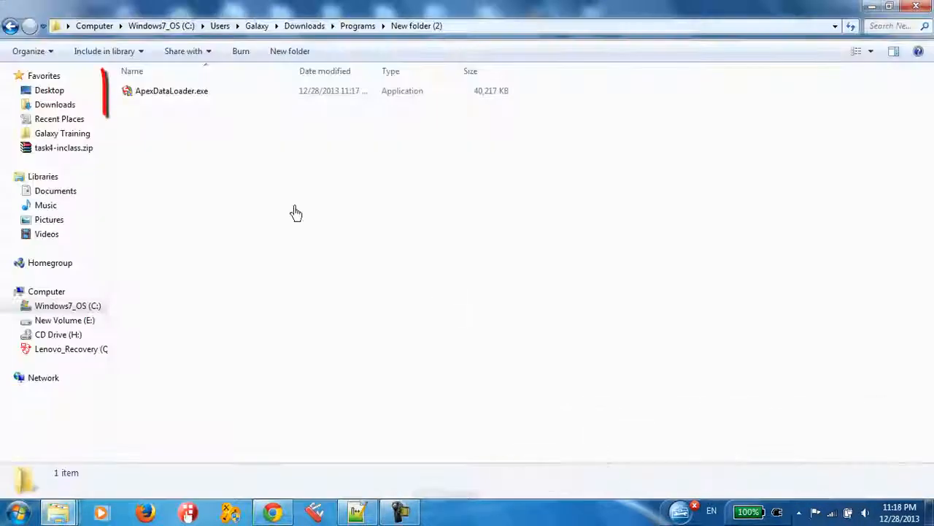
# Run ApexDataLoader.exe as administrator and install the Data Loader component, accepting the licence agreement and the default options
pyautogui.click(188, 95)
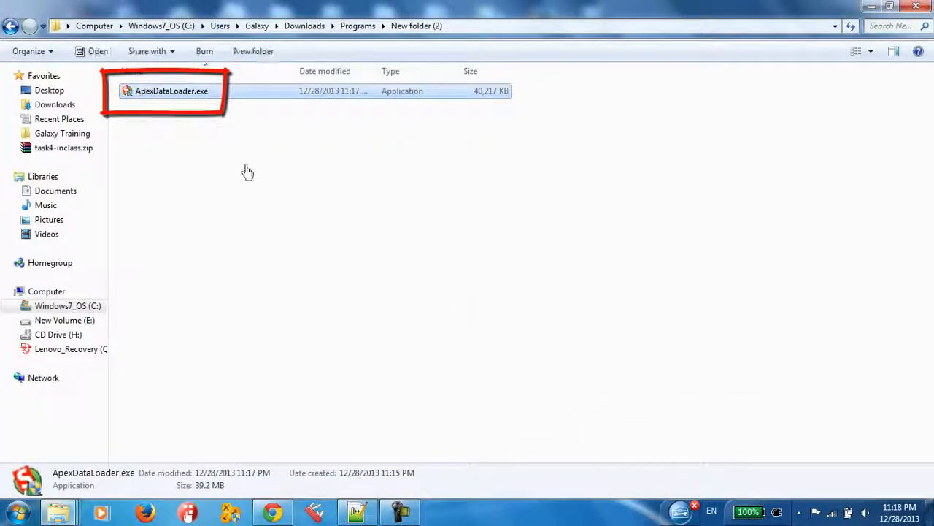
pyautogui.rightClick(159, 93)
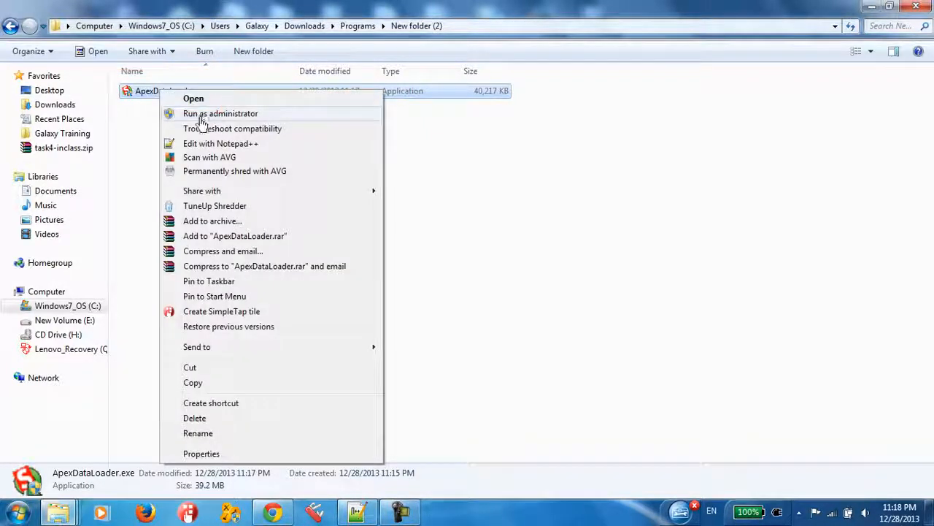
pyautogui.click(202, 117)
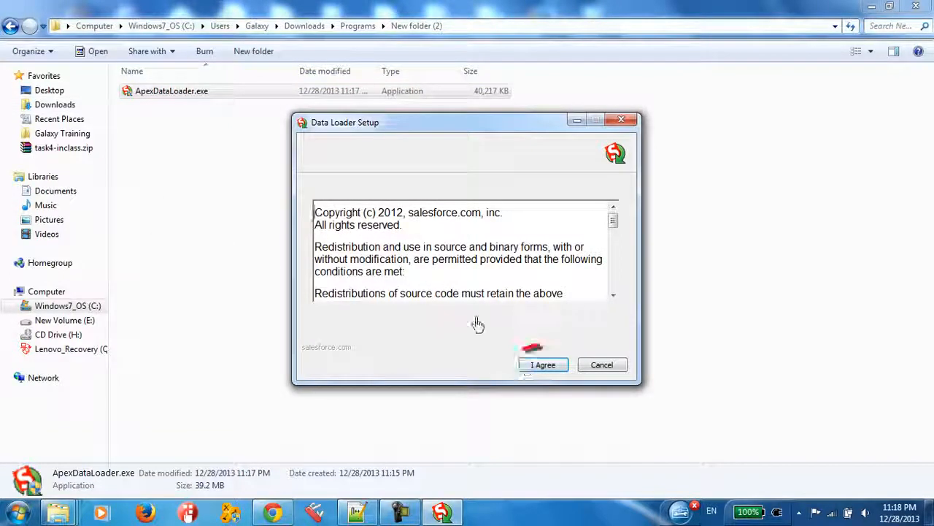
pyautogui.click(540, 371)
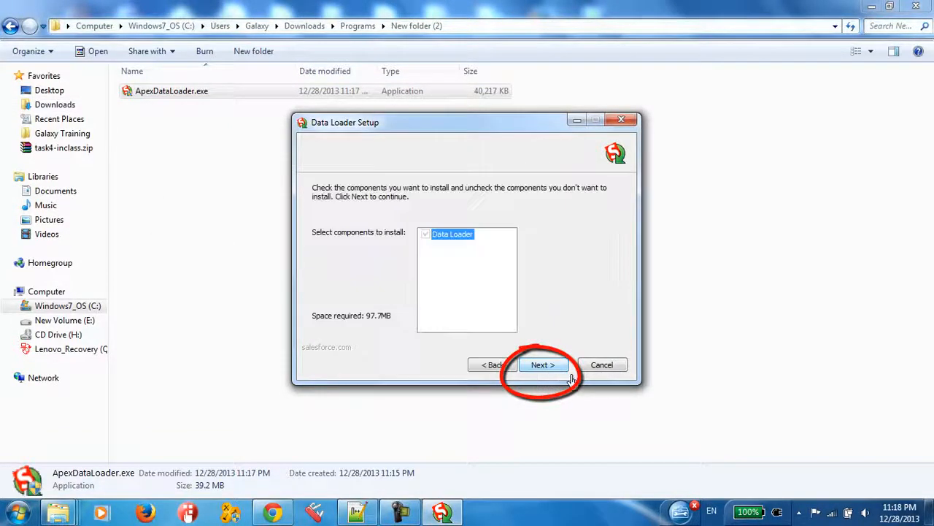
pyautogui.click(551, 367)
pyautogui.click(549, 369)
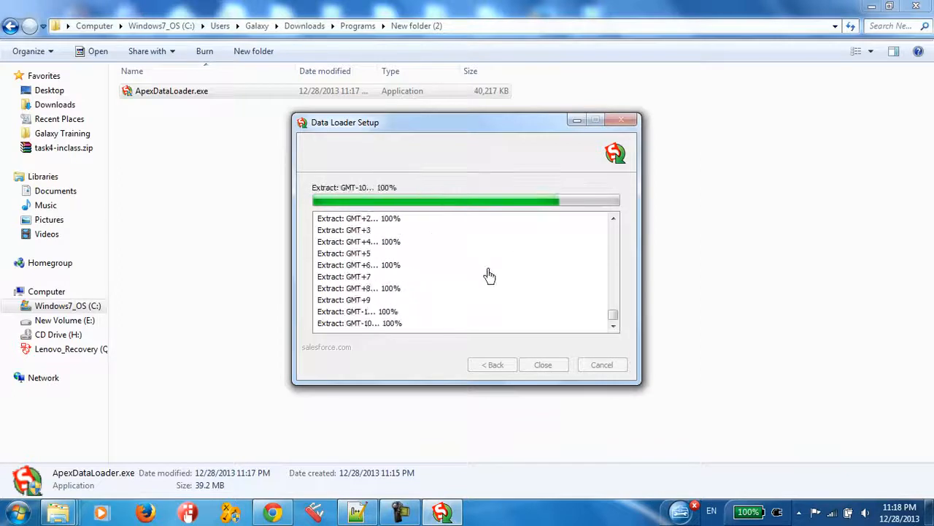
pyautogui.click(544, 364)
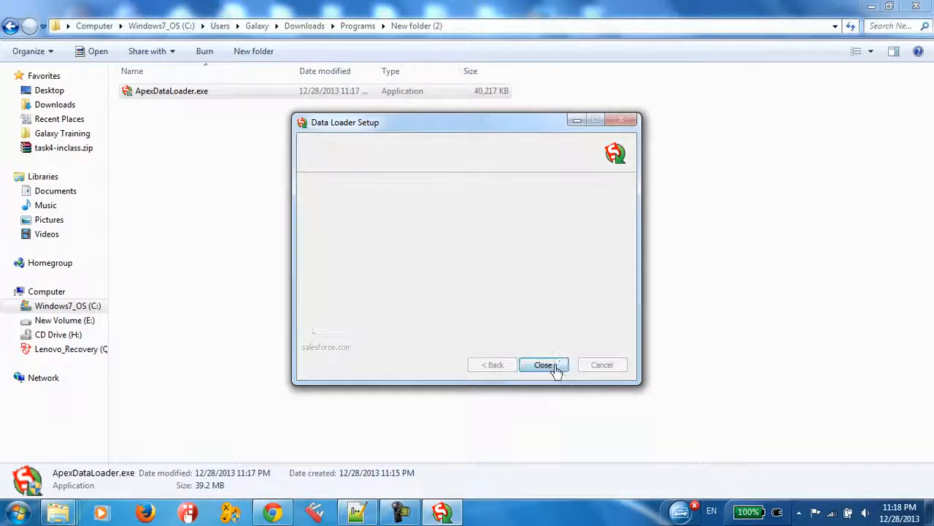
pyautogui.click(255, 168)
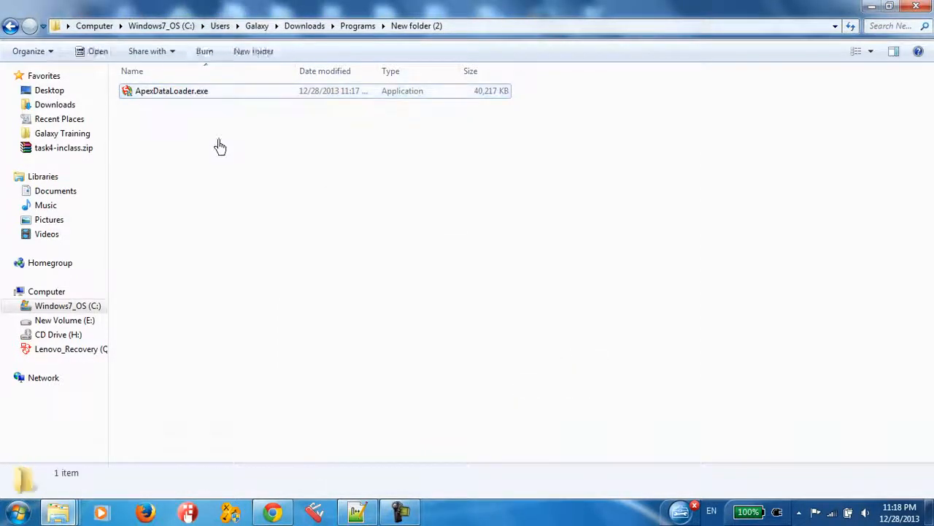
pyautogui.rightClick(209, 131)
pyautogui.click(264, 188)
pyautogui.click(150, 93)
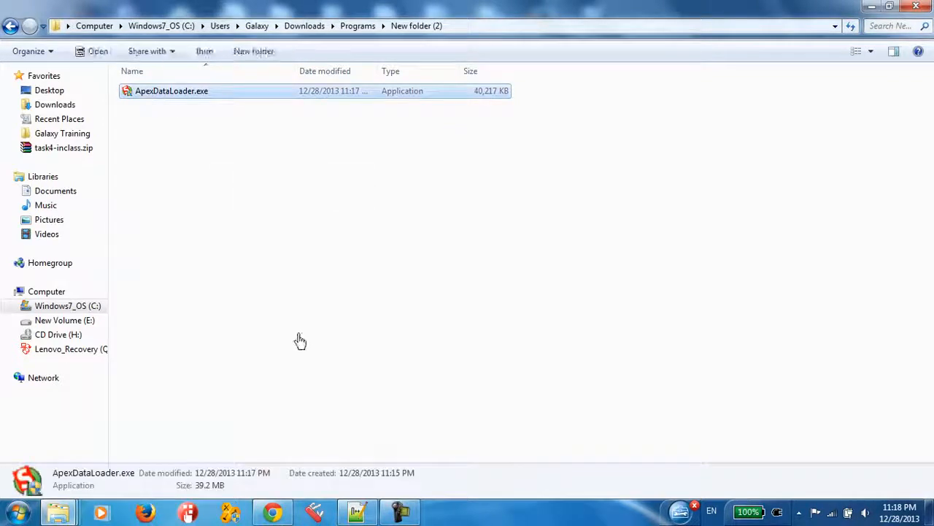
pyautogui.click(209, 184)
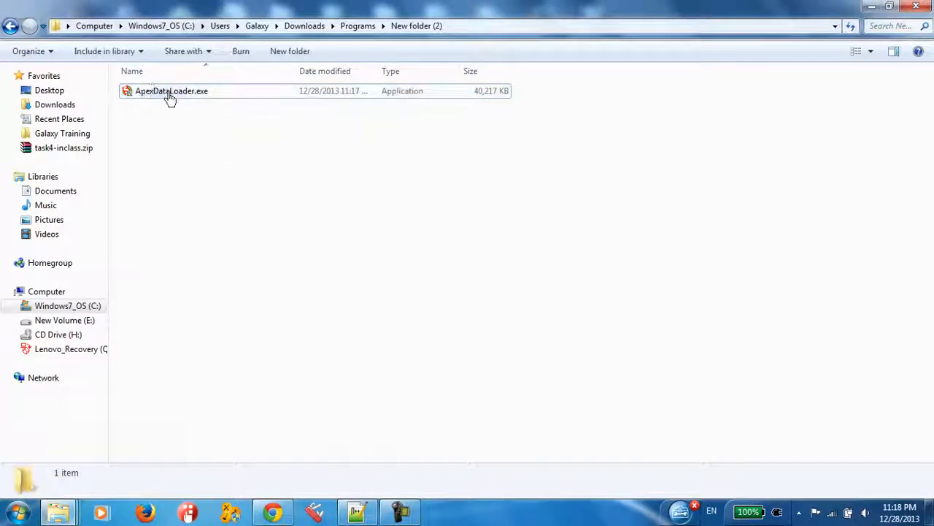
pyautogui.click(170, 96)
pyautogui.click(305, 268)
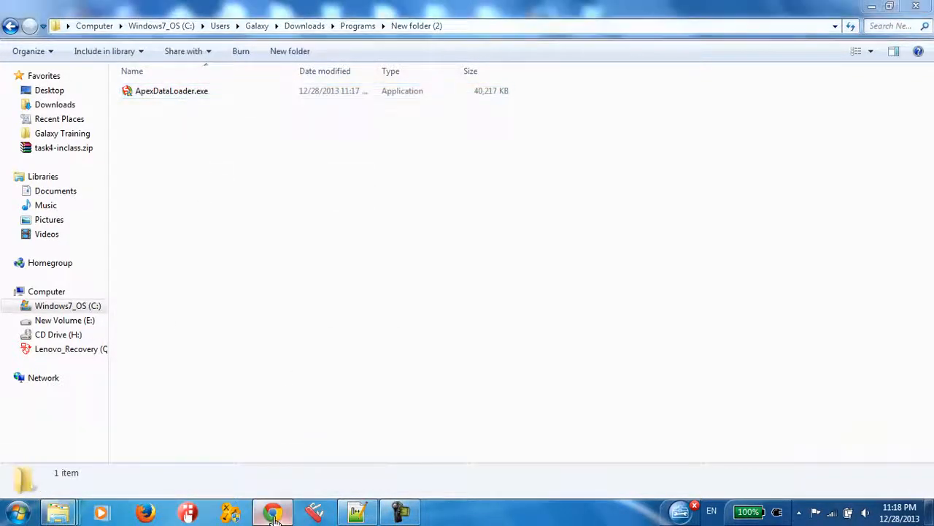
# Switch to Chrome and search Google for "jdk download" in the new tab
pyautogui.click(272, 511)
pyautogui.click(678, 9)
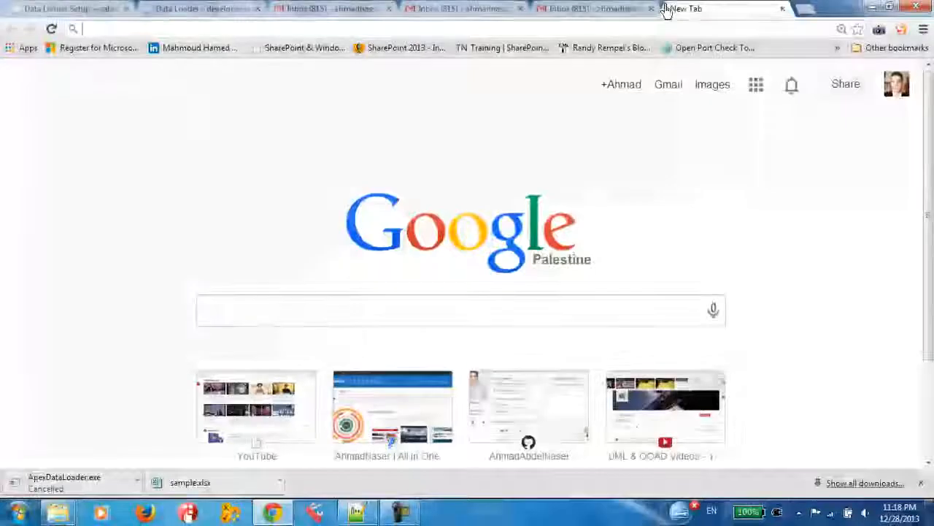
pyautogui.write('jdk i')
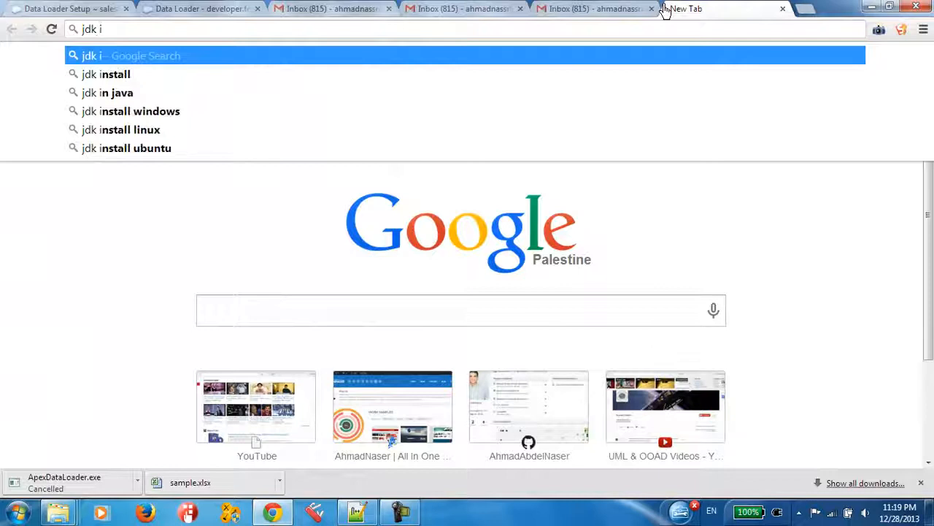
pyautogui.press('BackSpace')
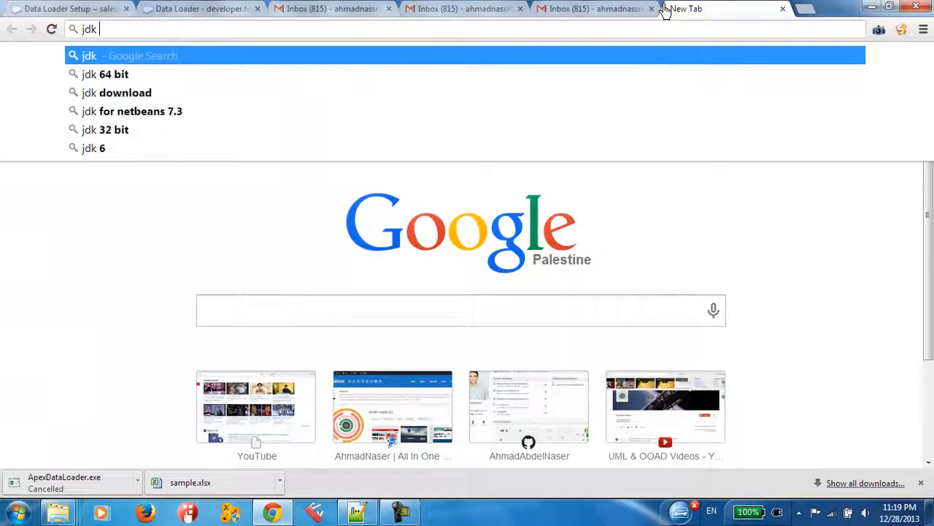
pyautogui.press('Down')
pyautogui.press('Down')
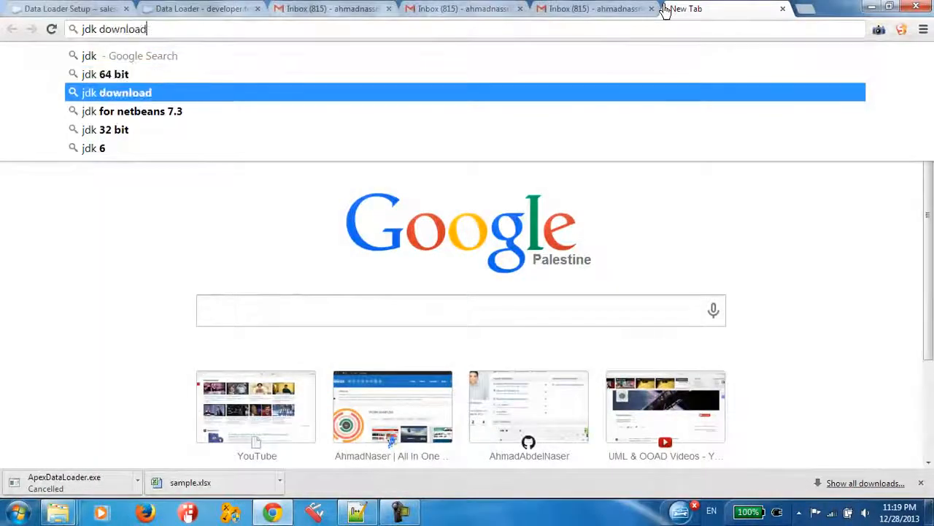
pyautogui.press('Return')
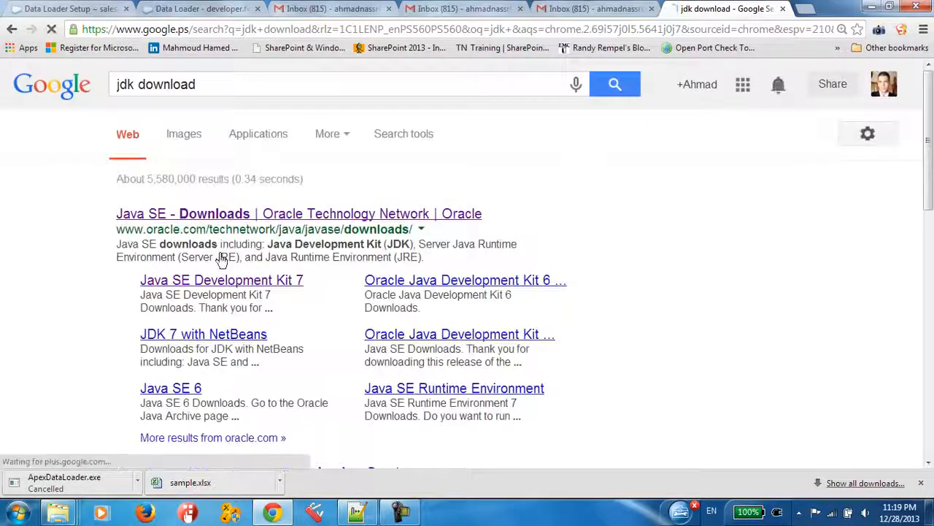
pyautogui.click(58, 513)
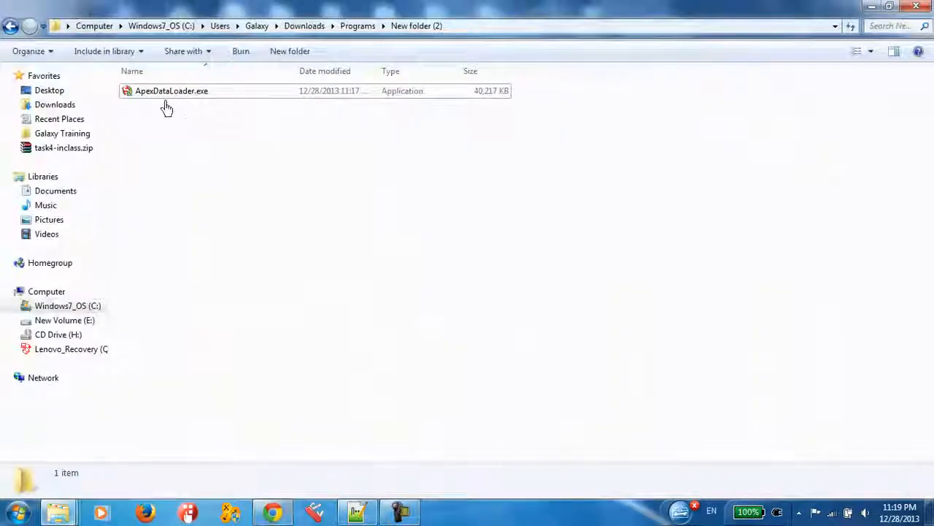
pyautogui.click(173, 95)
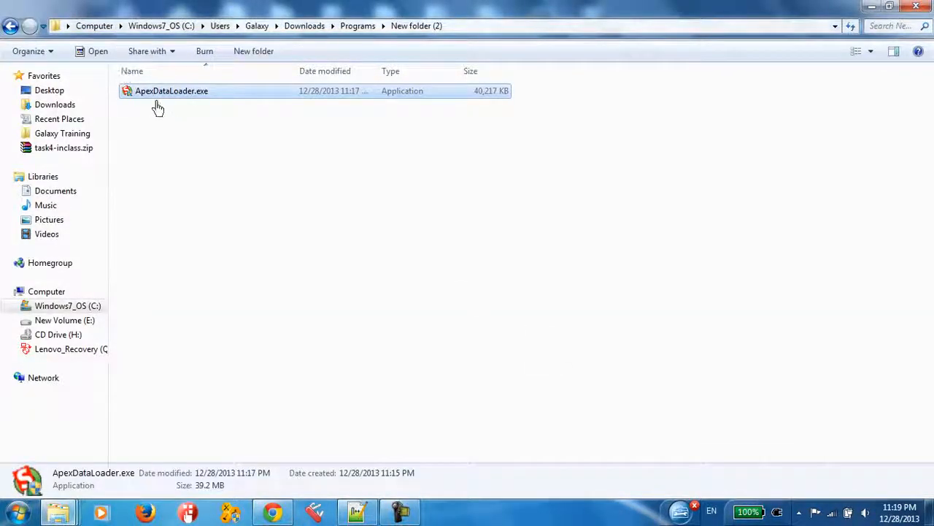
pyautogui.click(202, 166)
pyautogui.rightClick(126, 93)
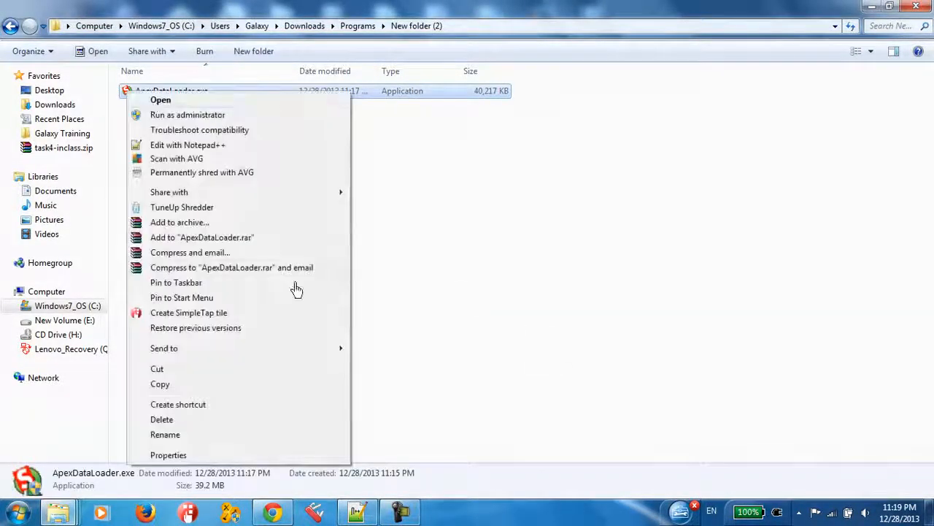
pyautogui.click(606, 285)
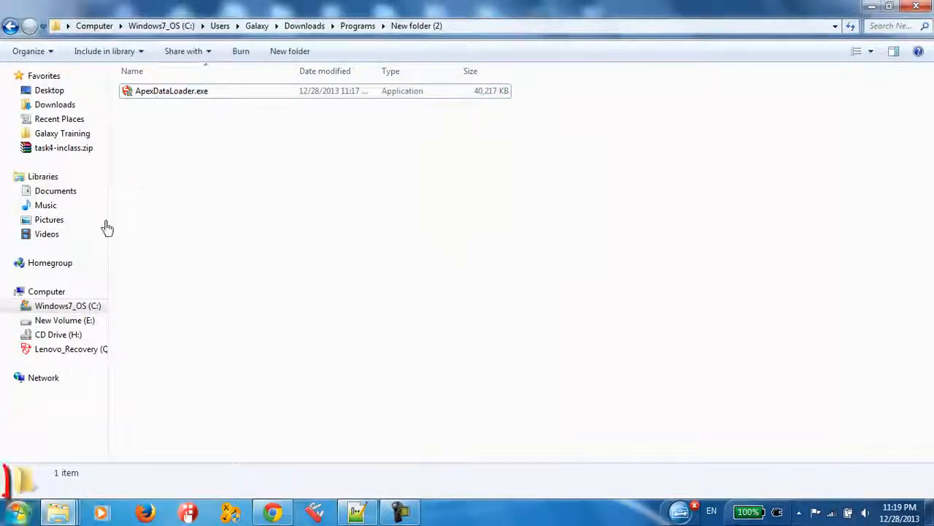
# Search the installed programs for "data" and run Data Loader as administrator
pyautogui.click(16, 512)
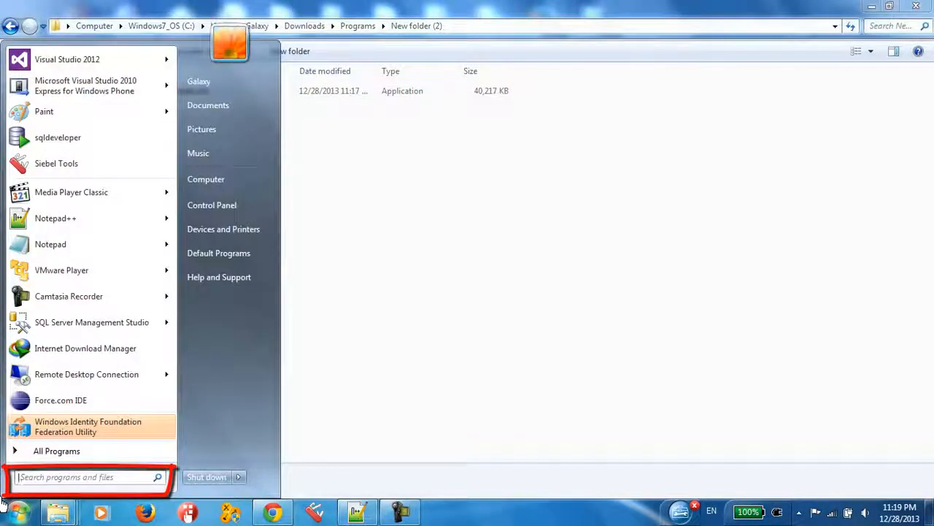
pyautogui.write('data')
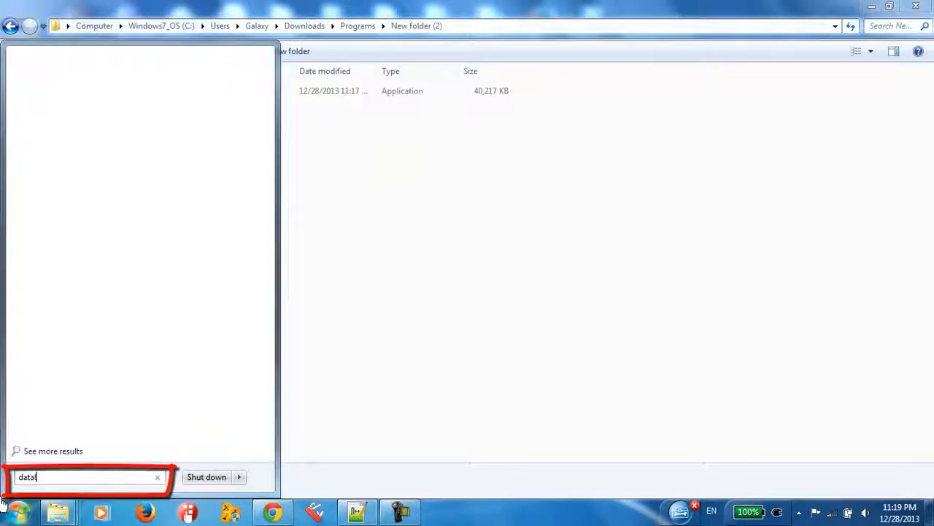
pyautogui.write('load')
pyautogui.press('BackSpace')
pyautogui.press('BackSpace')
pyautogui.press('BackSpace')
pyautogui.press('BackSpace')
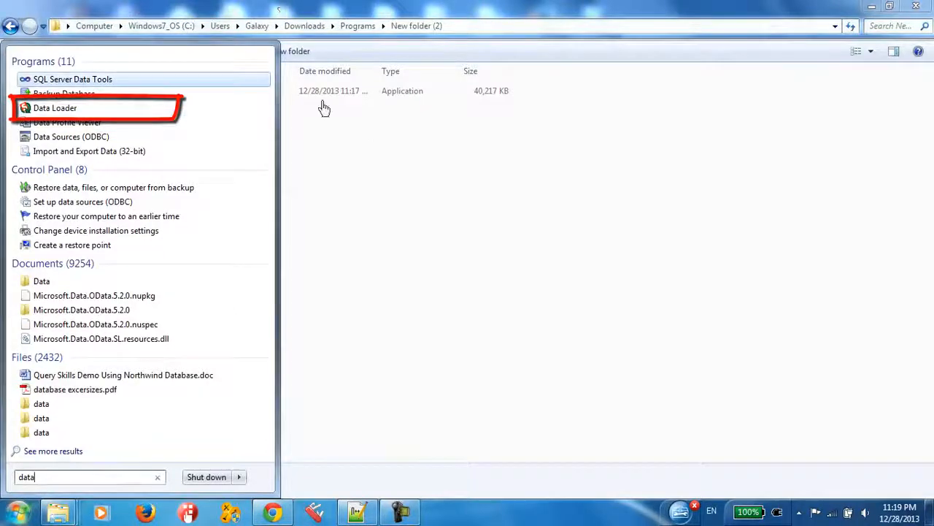
pyautogui.rightClick(42, 108)
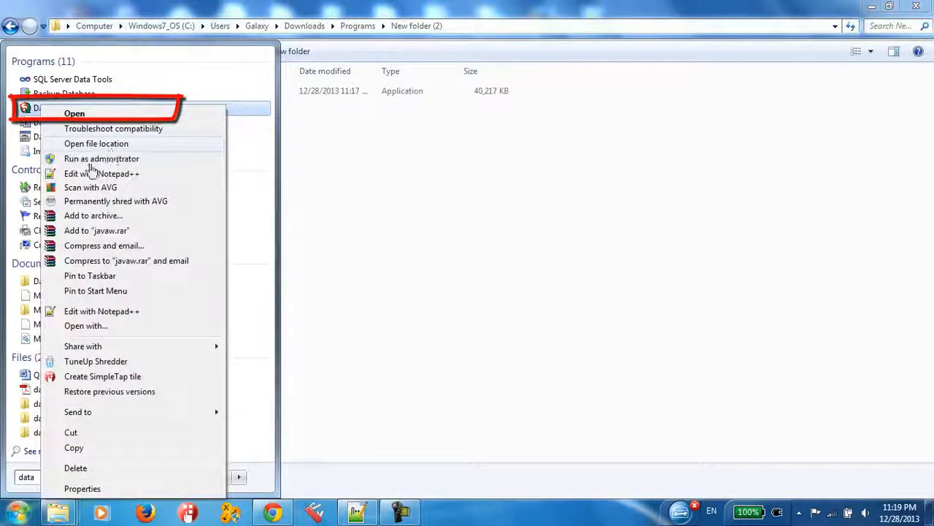
pyautogui.click(89, 159)
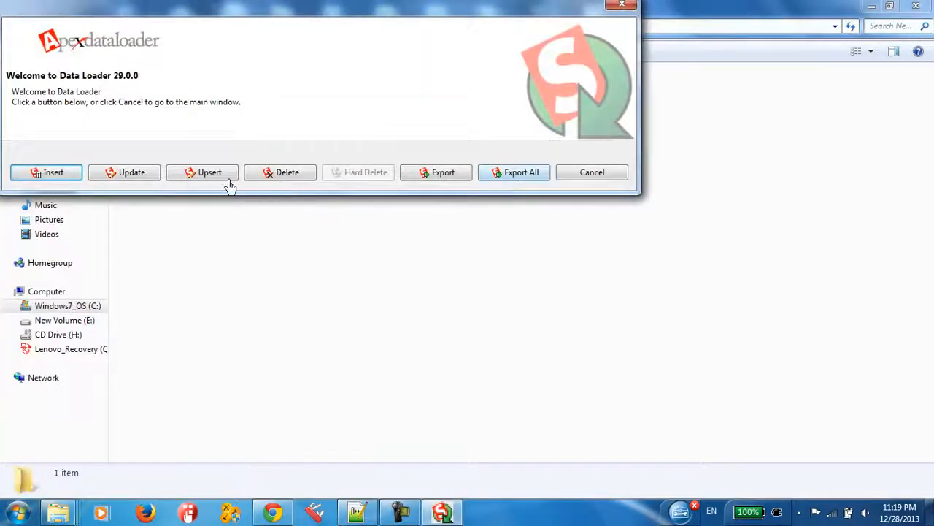
# View the Salesforce login page of the Insert operation, close it, and move the main Data Loader window towards the screen's centre
pyautogui.click(53, 173)
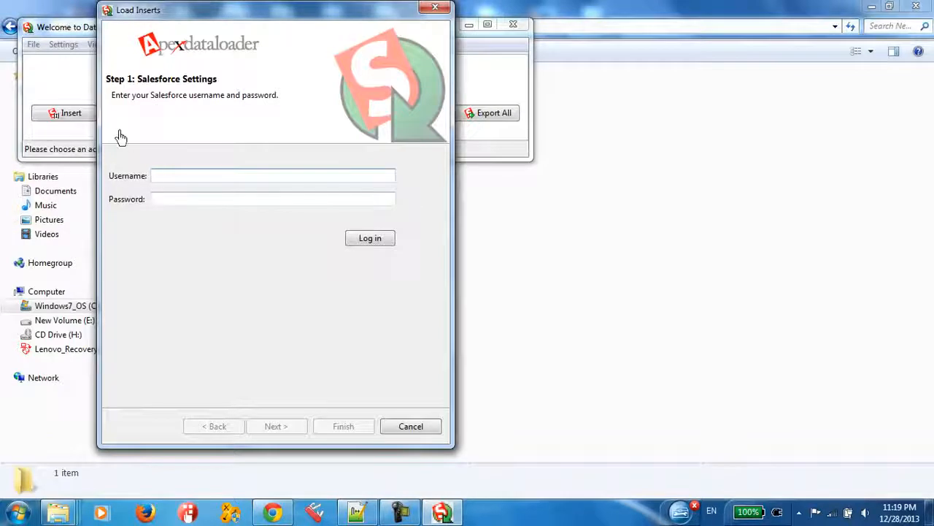
pyautogui.click(426, 12)
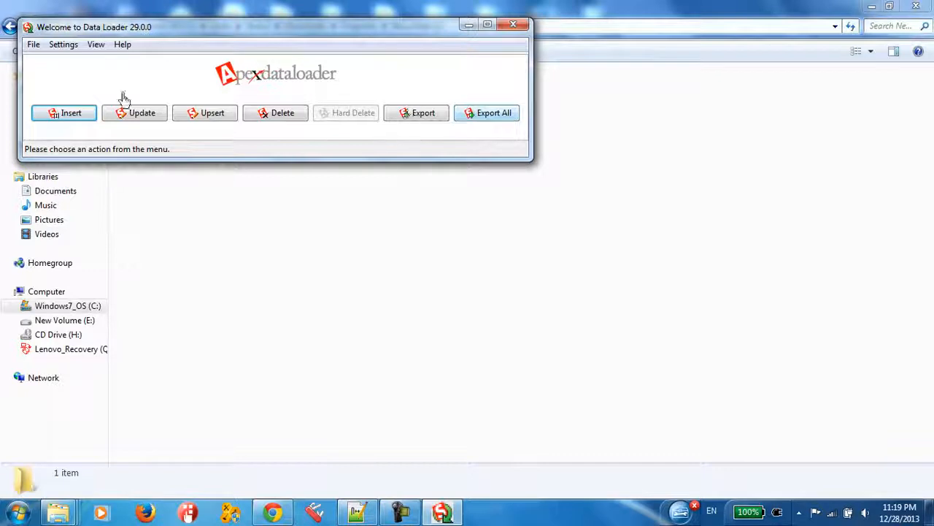
pyautogui.moveTo(111, 33); pyautogui.dragTo(252, 161)
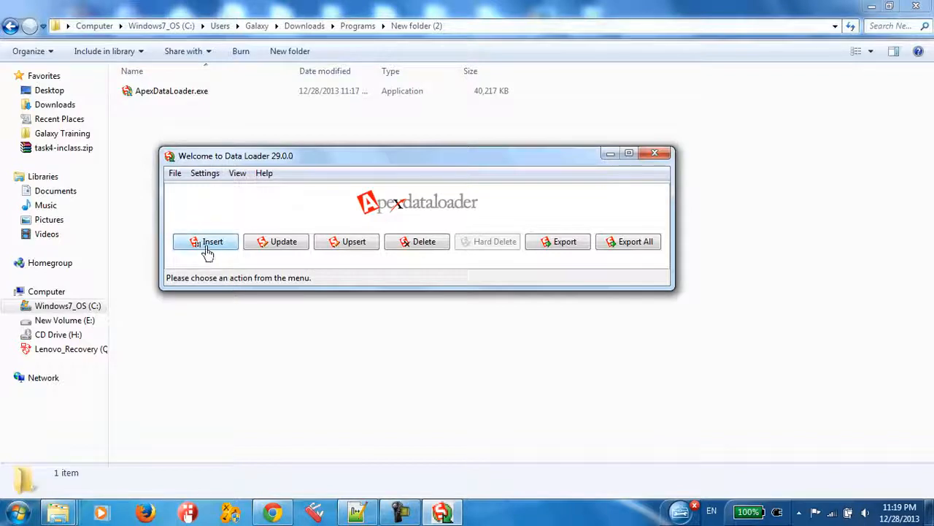
# Switch to the File Explorer window showing the "salesforce dl" folder
pyautogui.click(56, 512)
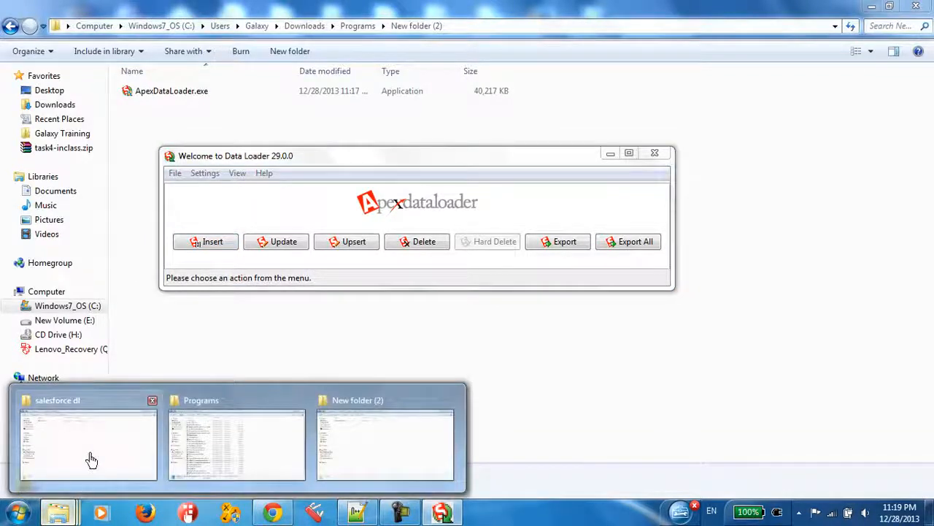
pyautogui.click(91, 458)
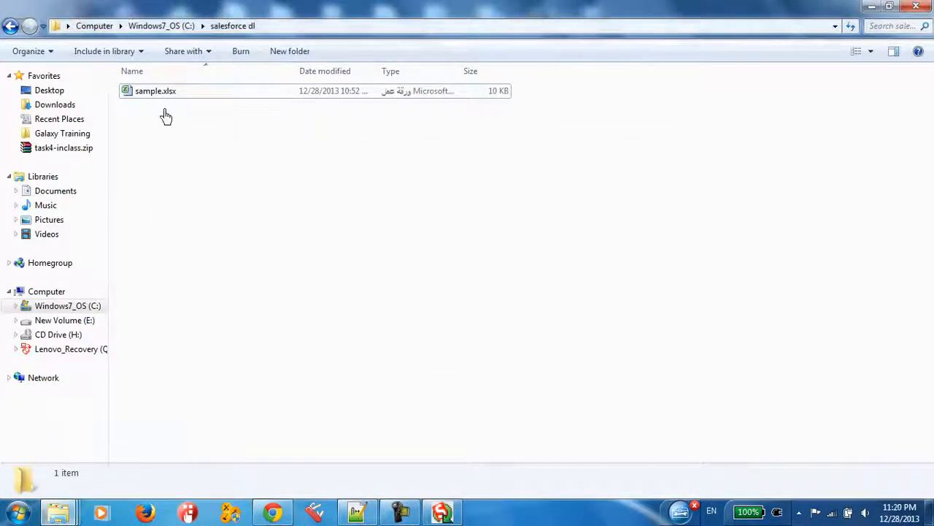
# Open sample.xlsx from the folder, enable editing, and select the serial list in A1:A14
pyautogui.doubleClick(151, 93)
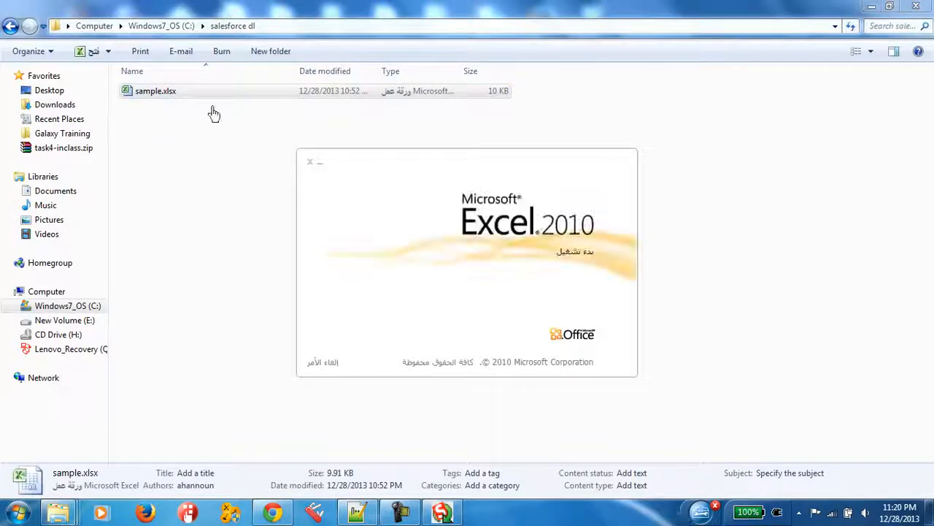
pyautogui.click(157, 168)
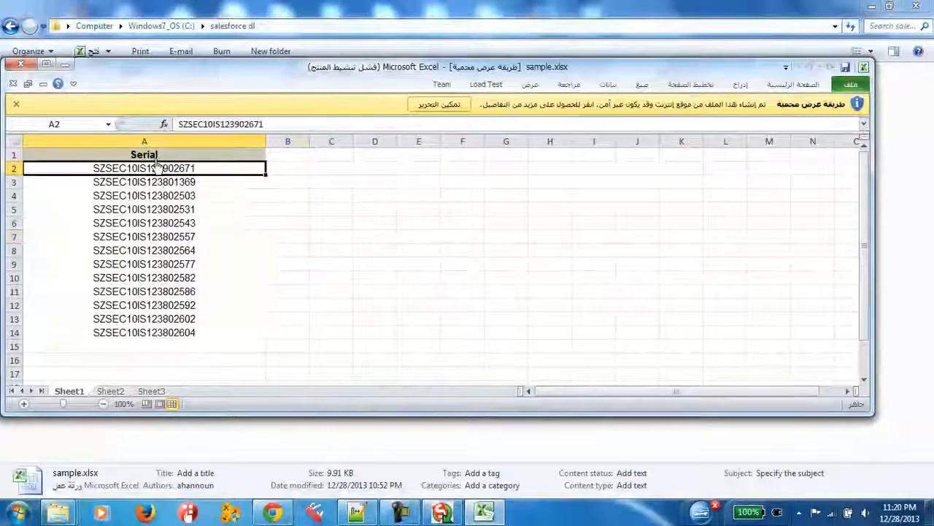
pyautogui.click(300, 372)
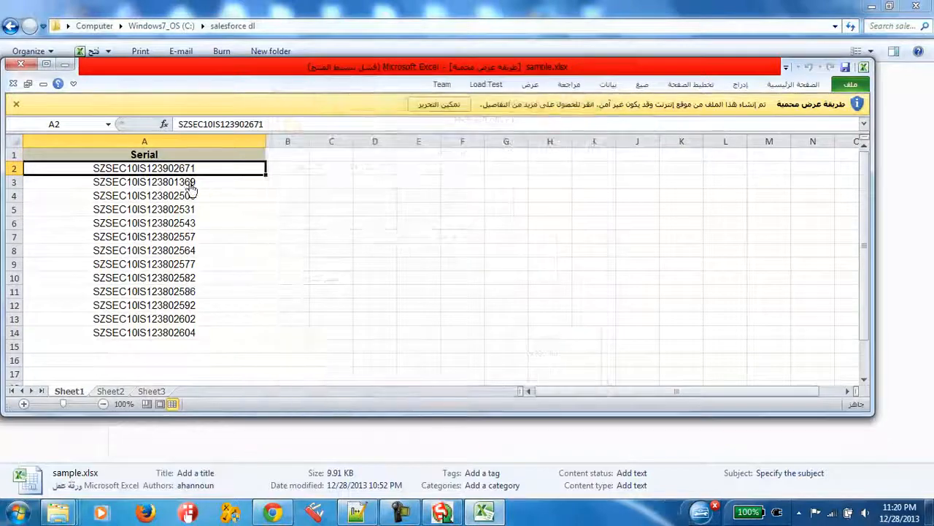
pyautogui.click(185, 226)
pyautogui.click(184, 266)
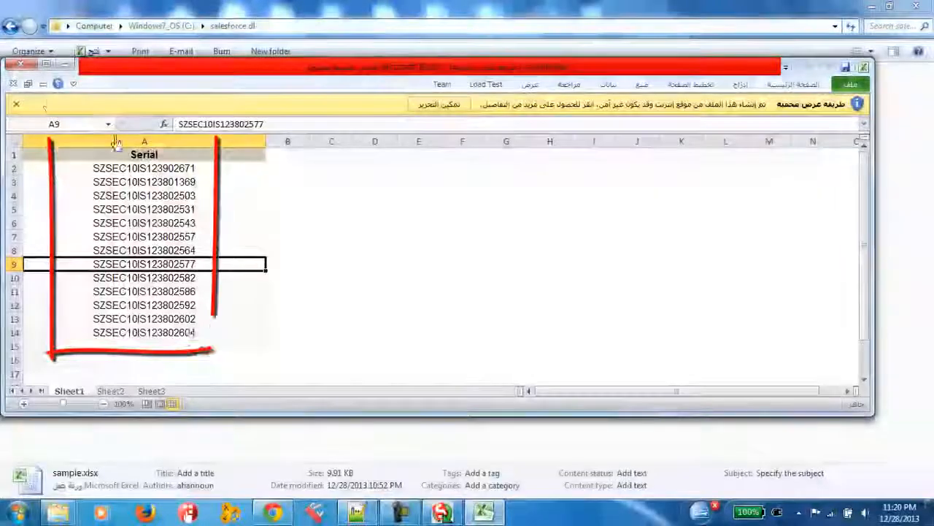
pyautogui.click(438, 103)
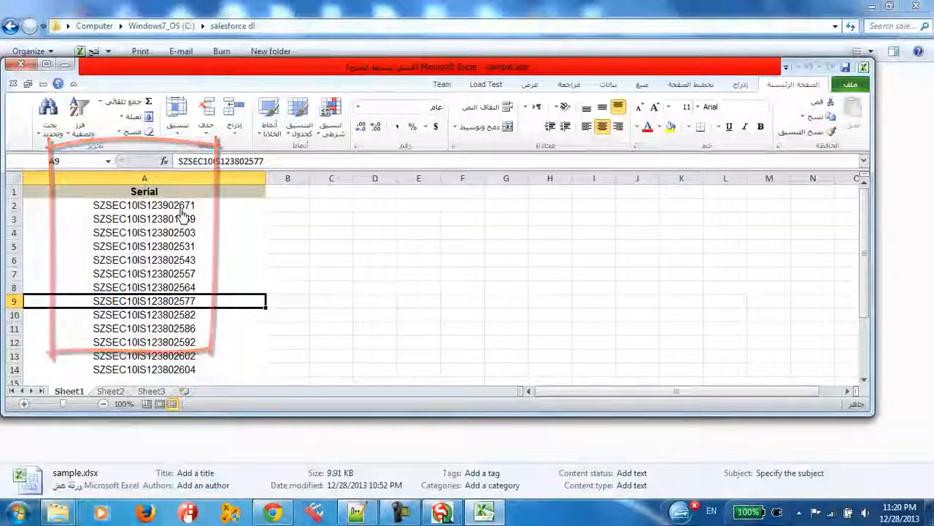
pyautogui.click(156, 202)
pyautogui.moveTo(159, 194); pyautogui.dragTo(194, 382)
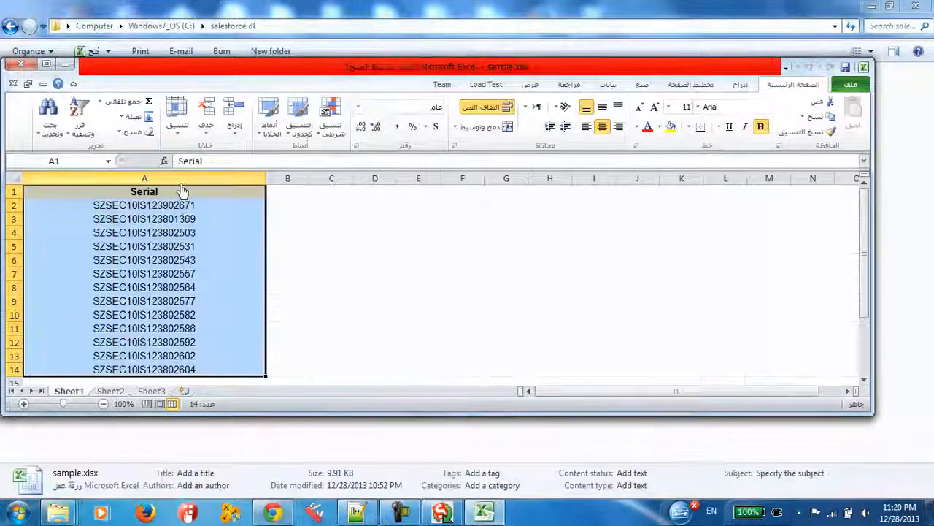
# Switch to the Salesforce page in Chrome and start a new Inventory Item Serial record with the Part record type
pyautogui.click(272, 513)
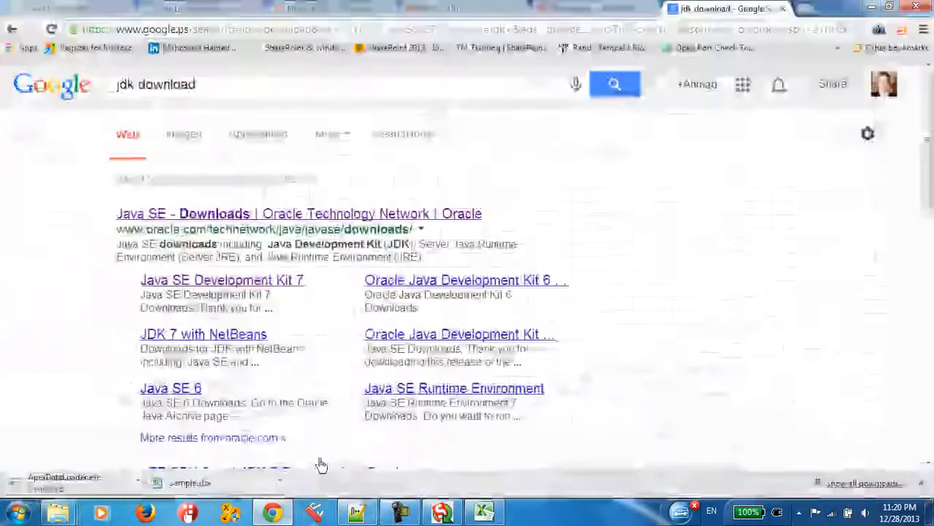
pyautogui.click(119, 8)
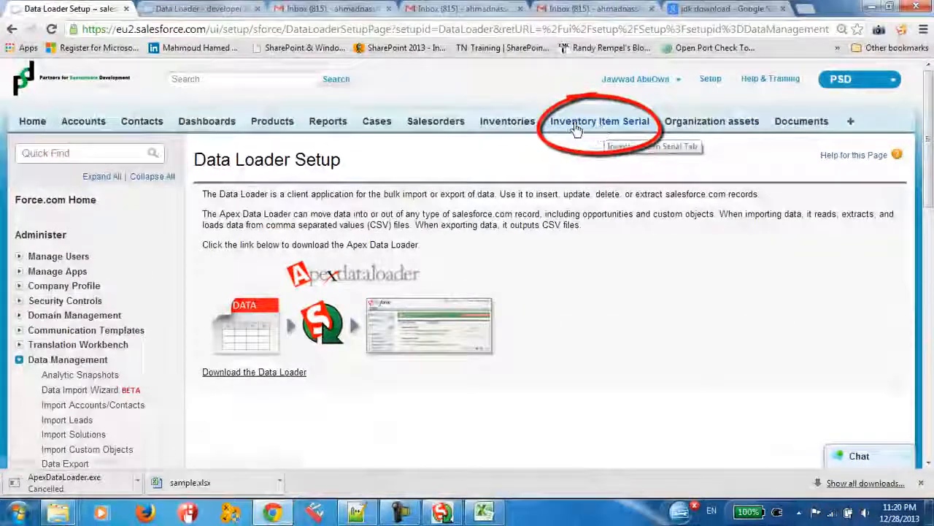
pyautogui.click(580, 129)
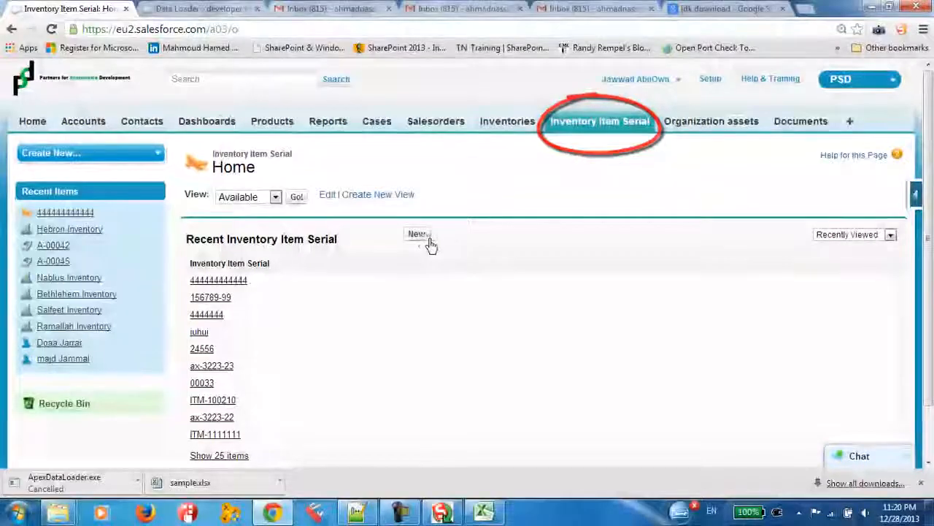
pyautogui.click(416, 234)
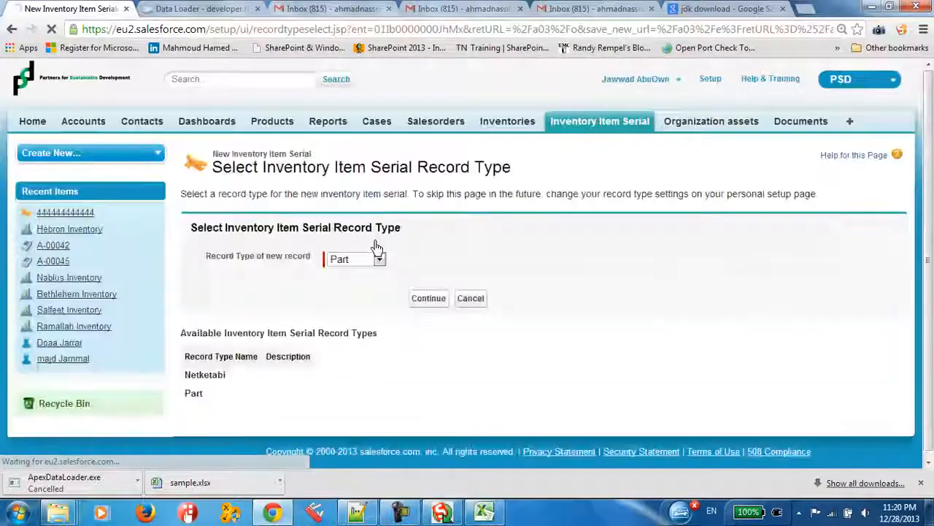
pyautogui.click(425, 299)
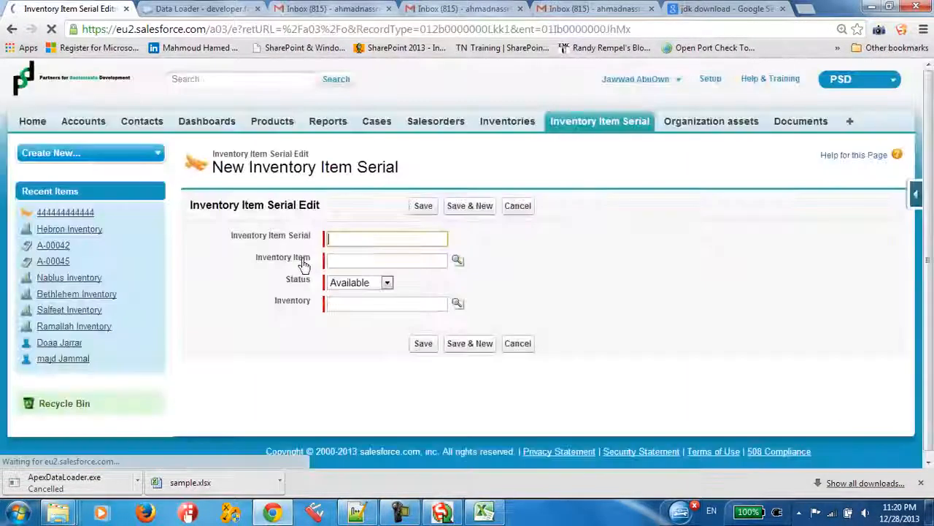
# Examine the required fields of the new record form: Inventory Item Serial, Inventory Item, Status and Inventory
pyautogui.moveTo(231, 235); pyautogui.dragTo(295, 241)
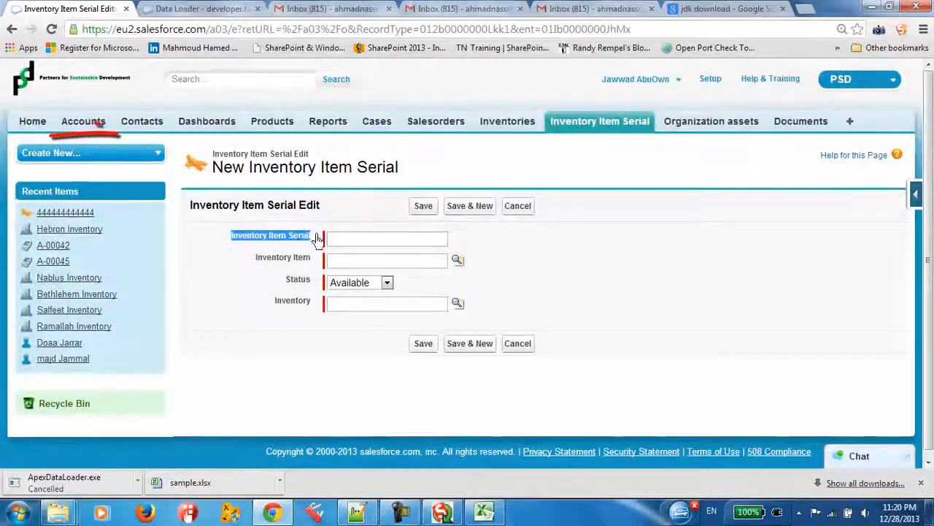
pyautogui.click(349, 244)
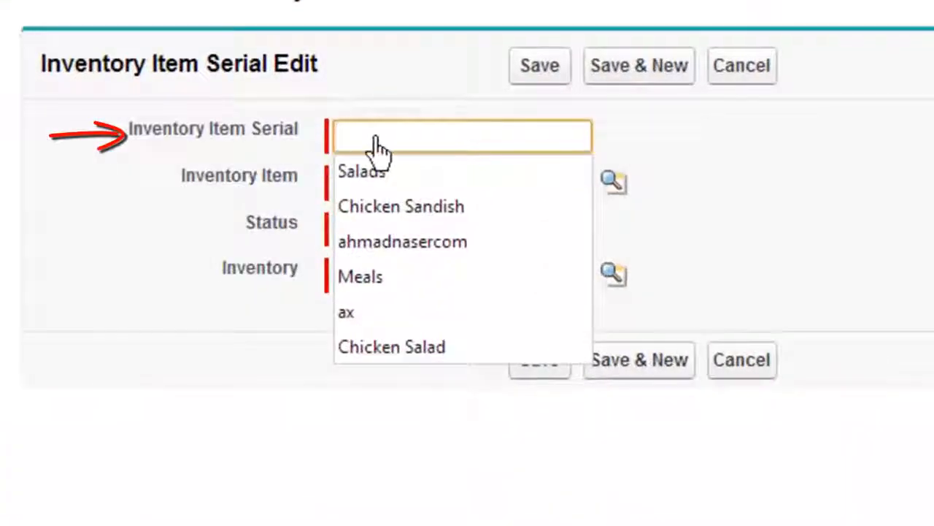
pyautogui.moveTo(229, 145); pyautogui.dragTo(428, 150)
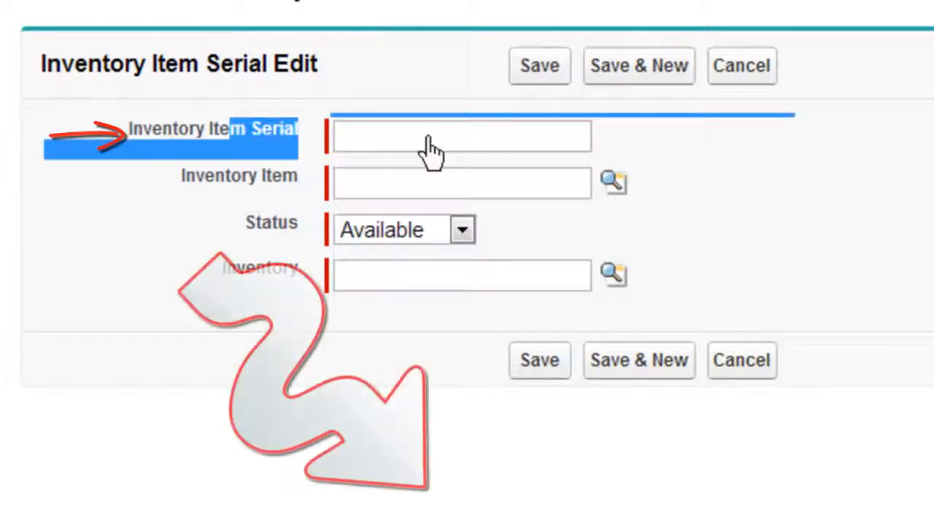
pyautogui.click(364, 189)
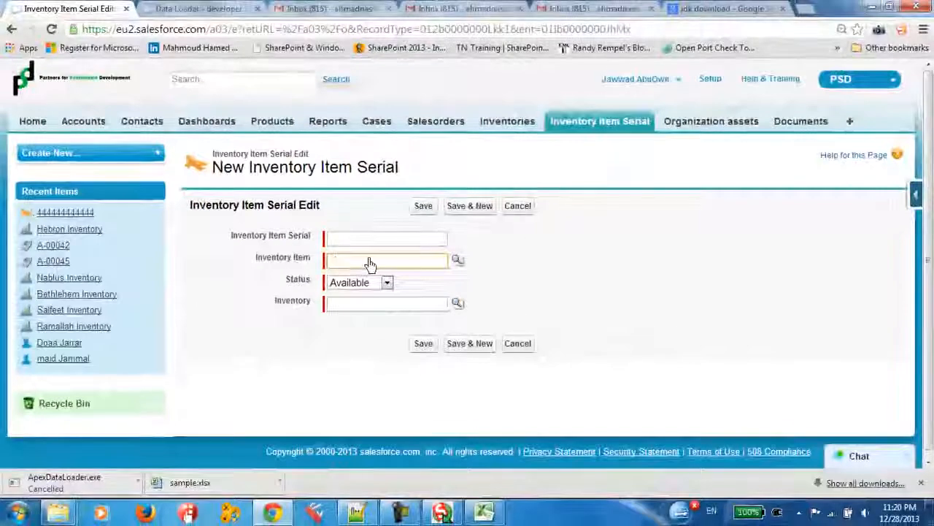
pyautogui.click(370, 265)
pyautogui.click(362, 287)
pyautogui.click(361, 287)
pyautogui.click(354, 295)
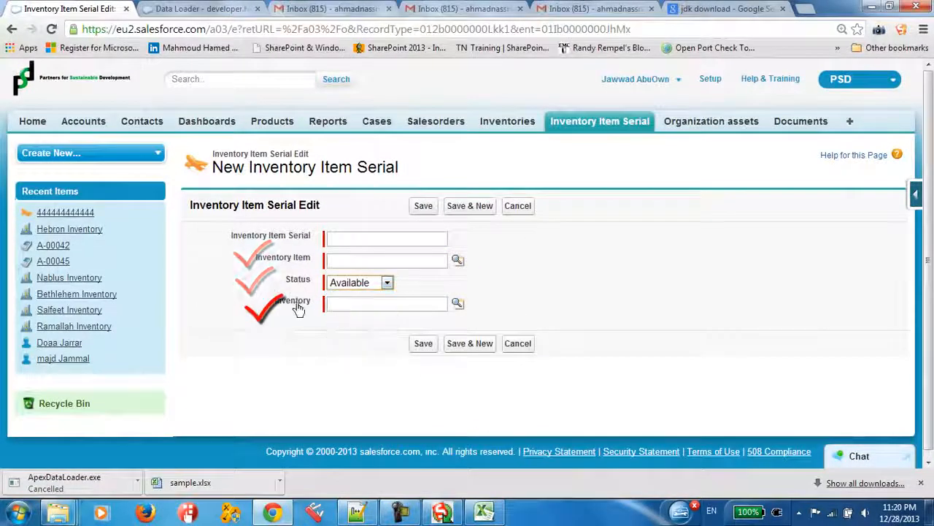
pyautogui.click(312, 310)
pyautogui.click(375, 312)
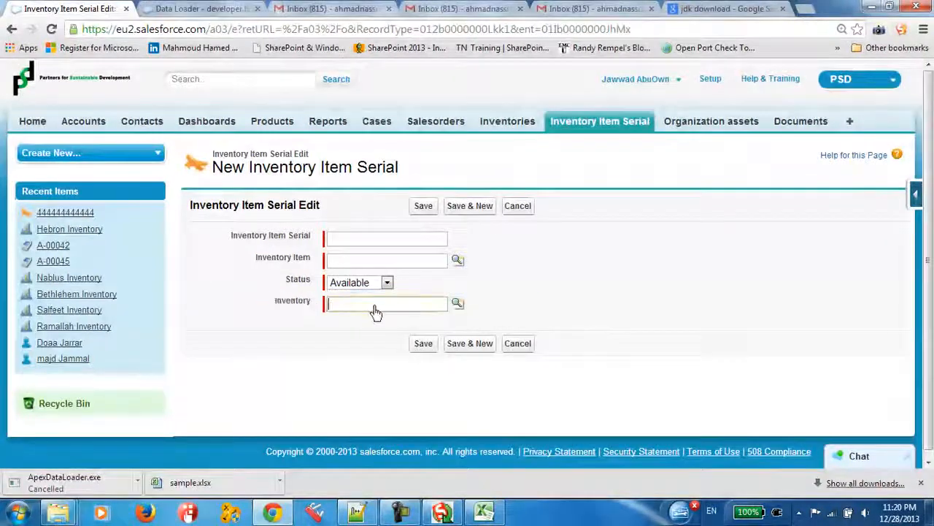
pyautogui.click(361, 303)
pyautogui.click(337, 244)
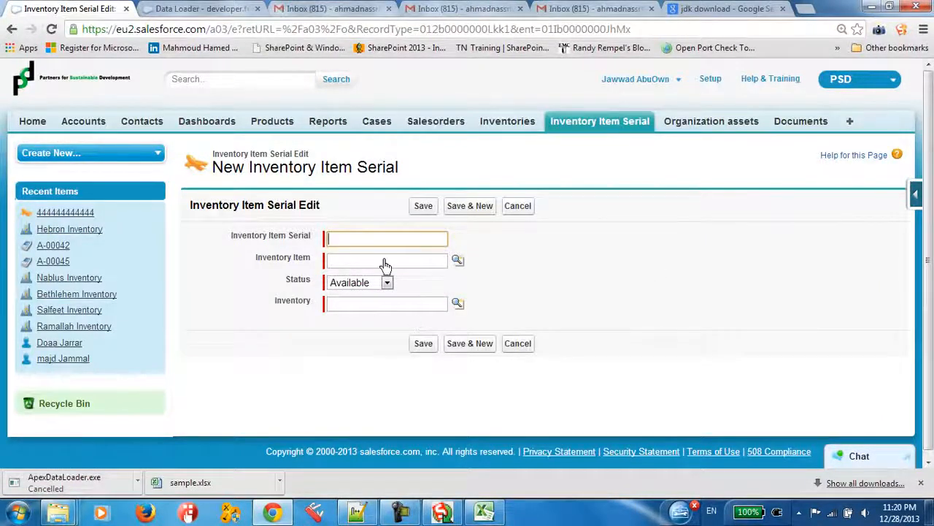
# Check the first serial row and the columns beside it in sample.xlsx, and return to the Salesforce form
pyautogui.hotkey('alt', 'Tab')
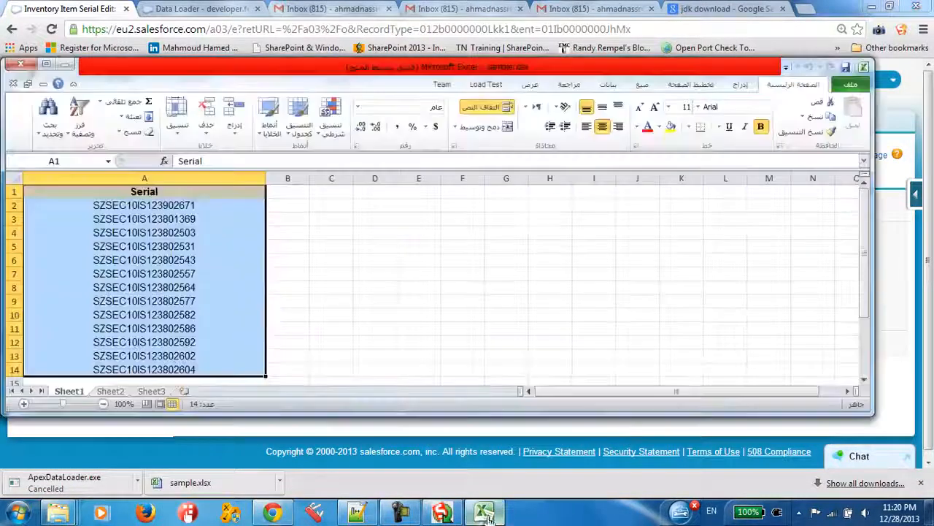
pyautogui.press('Down')
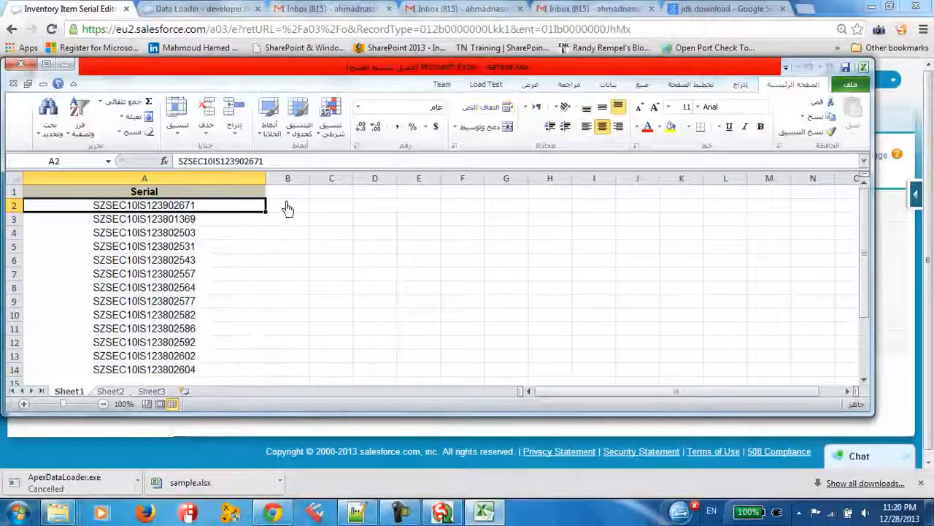
pyautogui.click(286, 206)
pyautogui.click(344, 211)
pyautogui.click(488, 513)
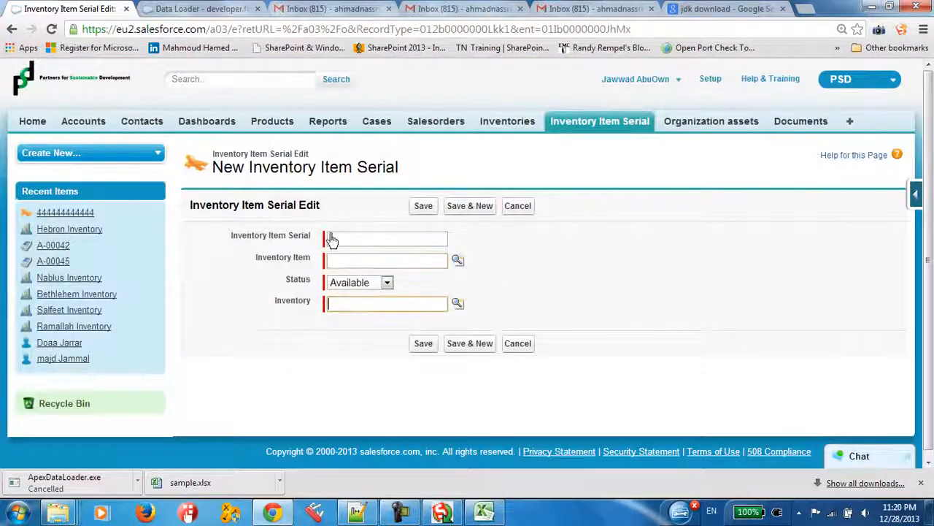
# Compare the Inventory Item Serial label with the Inventory label on the record form
pyautogui.moveTo(227, 233); pyautogui.dragTo(313, 271)
pyautogui.click(268, 236)
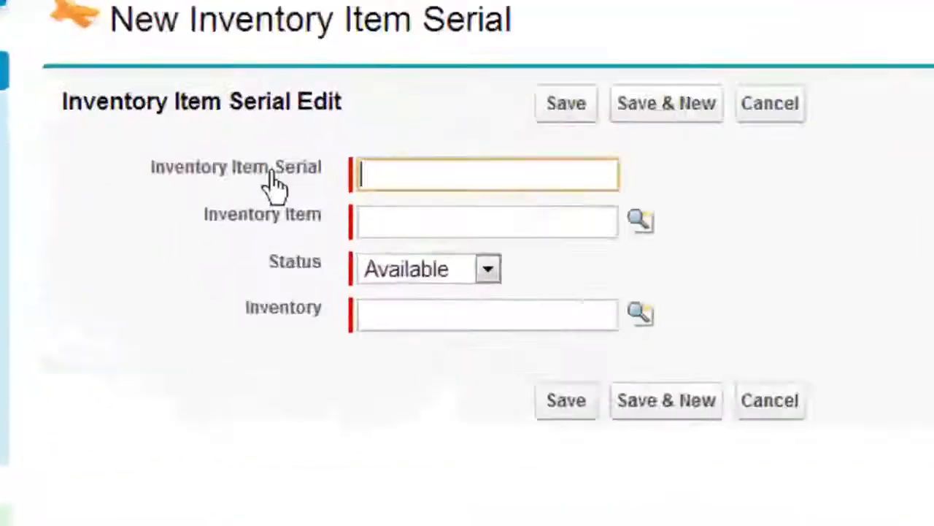
pyautogui.click(261, 219)
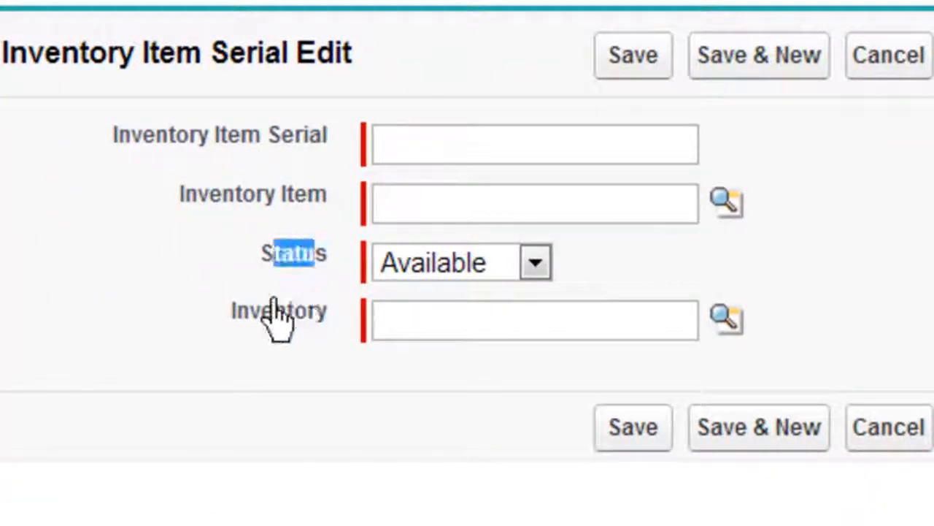
pyautogui.moveTo(275, 307); pyautogui.dragTo(350, 334)
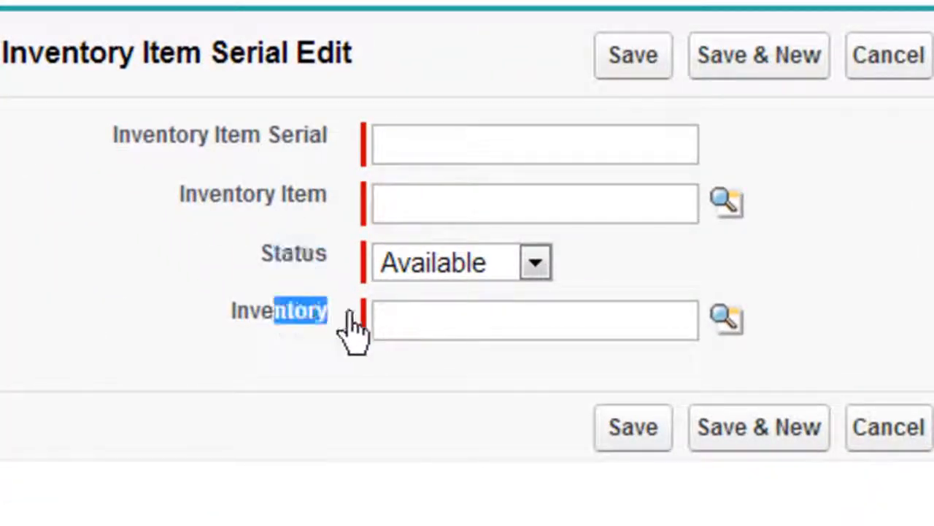
# Switch to sample.xlsx in Excel and select the whole Serial column A
pyautogui.click(670, 522)
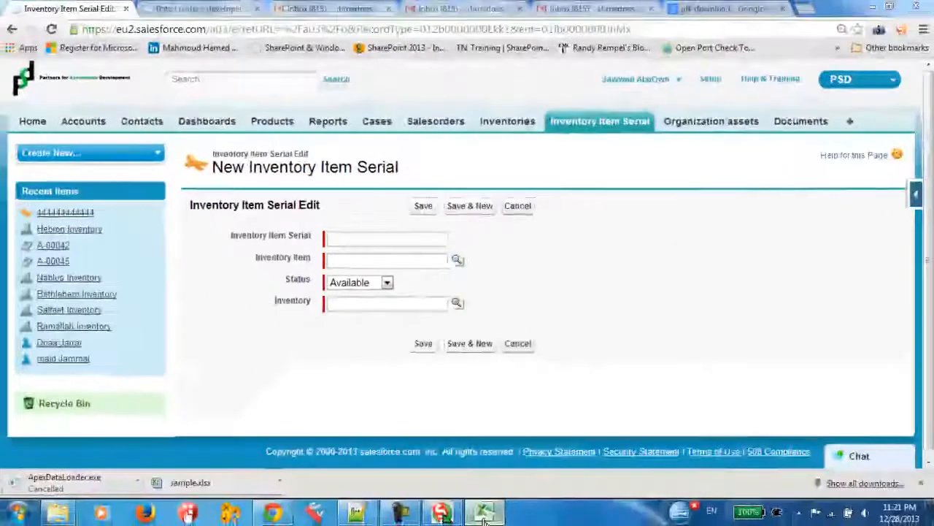
pyautogui.click(484, 513)
pyautogui.click(187, 204)
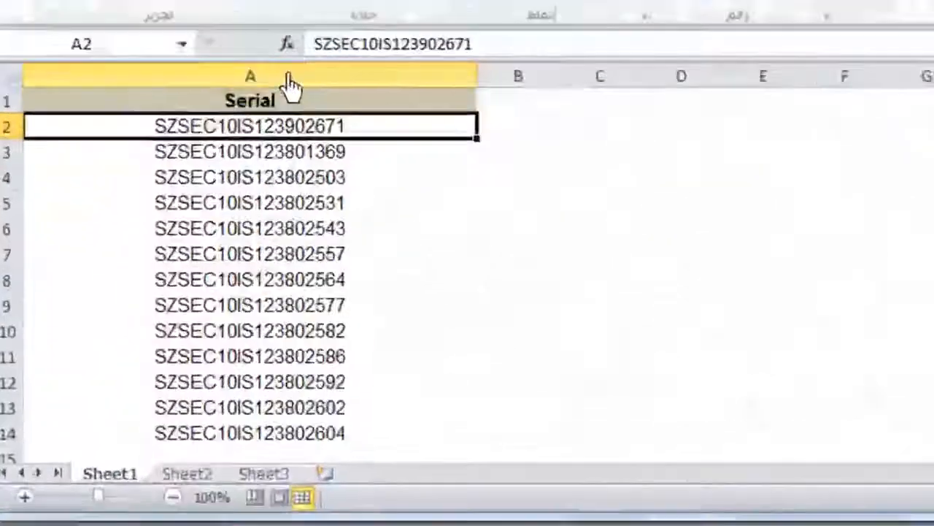
pyautogui.click(290, 78)
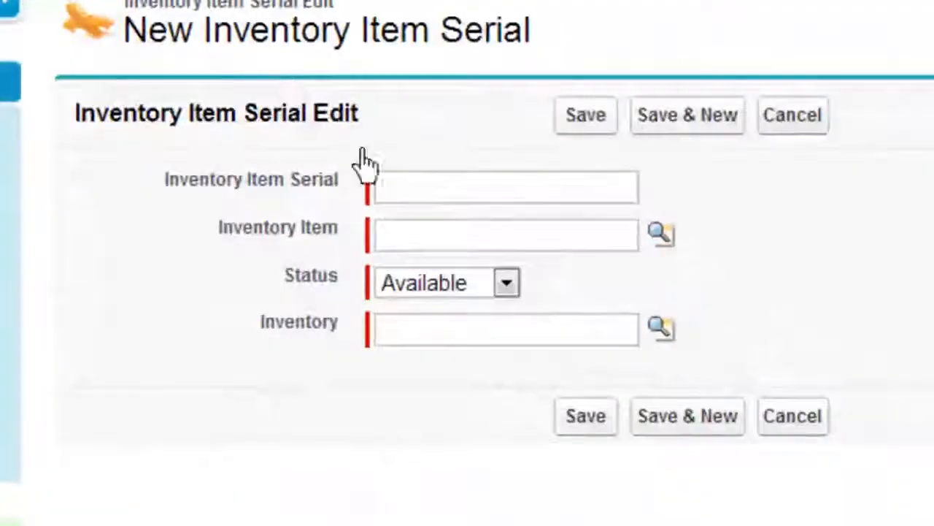
# Review the Inventory Item, Status and Inventory fields of the Salesforce form against the spreadsheet's Serial column
pyautogui.click(418, 189)
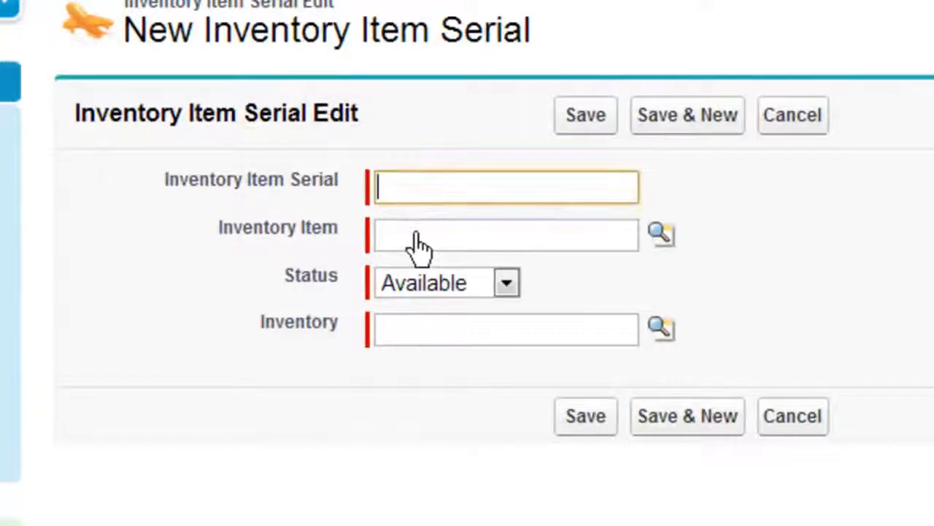
pyautogui.click(412, 235)
pyautogui.click(398, 235)
pyautogui.click(244, 266)
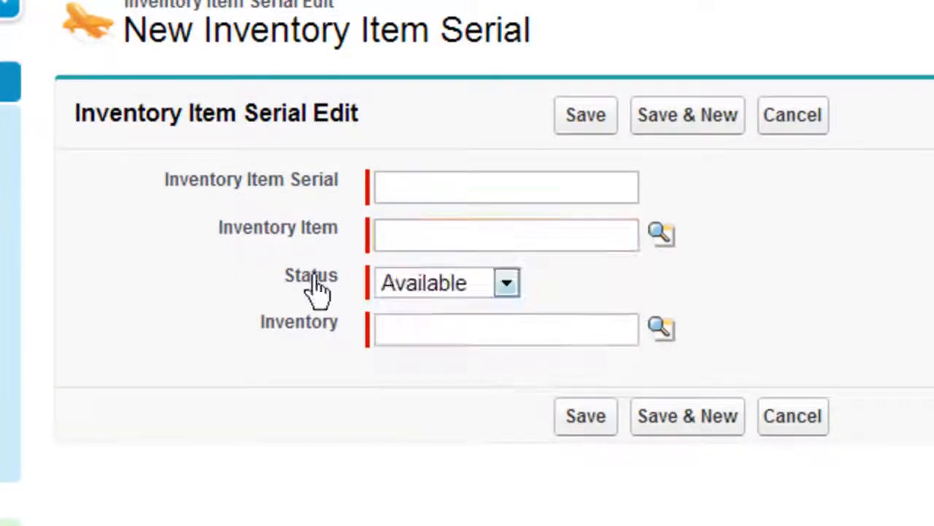
pyautogui.moveTo(295, 281); pyautogui.dragTo(351, 295)
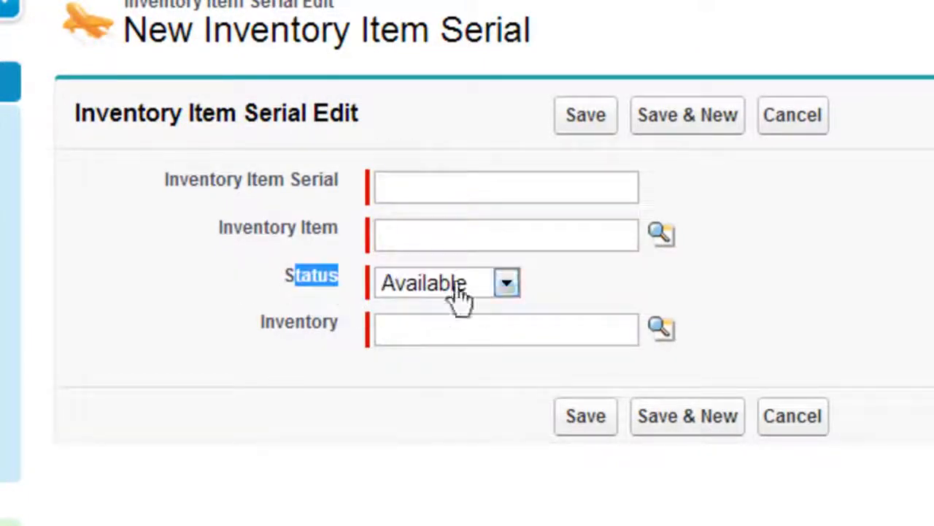
pyautogui.click(453, 287)
pyautogui.click(453, 292)
pyautogui.click(411, 336)
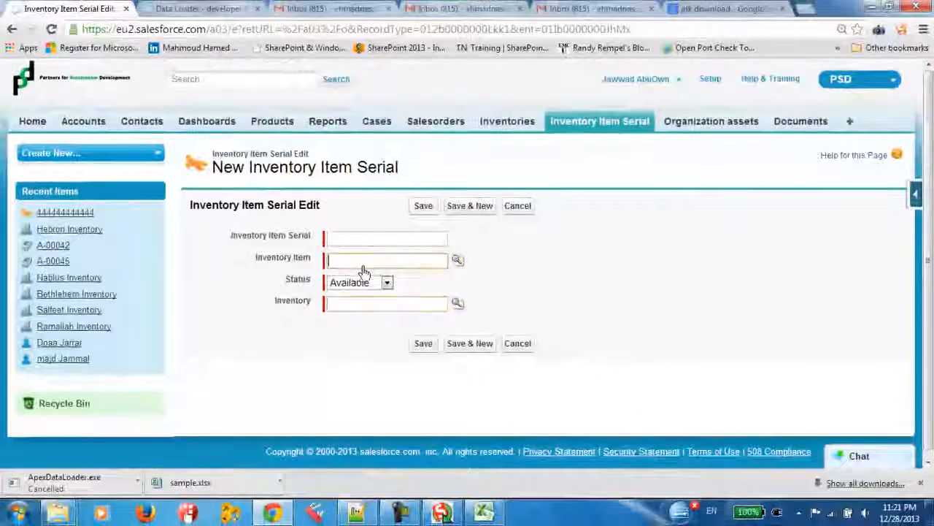
pyautogui.click(427, 251)
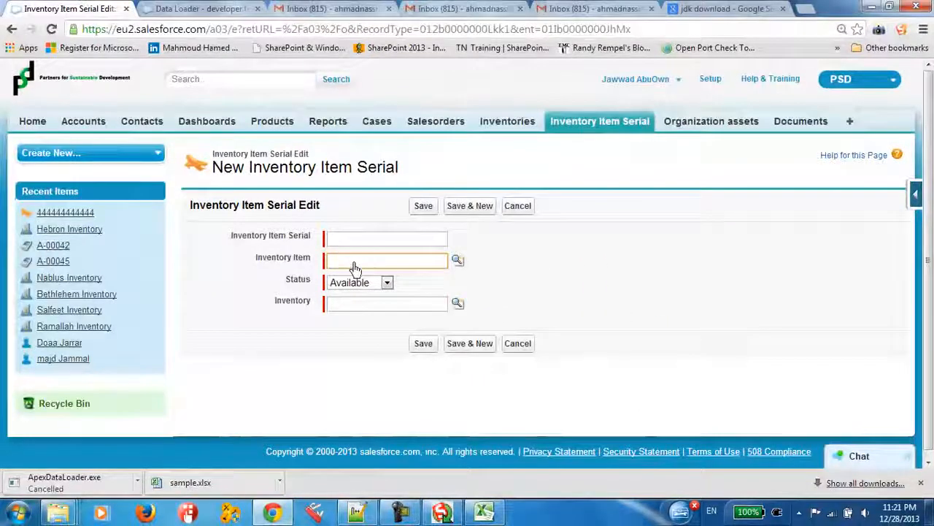
# Look at the serial in cell A4 of sample.xlsx and go back to the Salesforce form
pyautogui.click(482, 515)
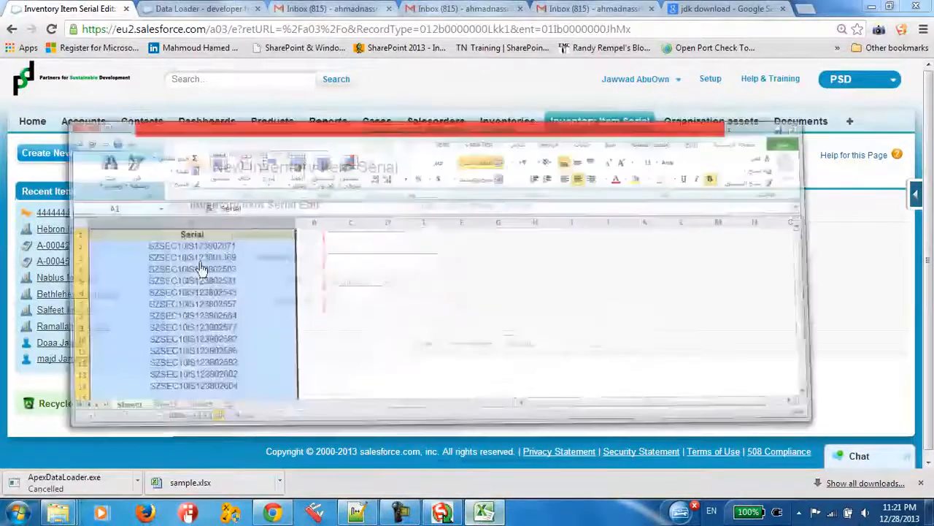
pyautogui.click(223, 232)
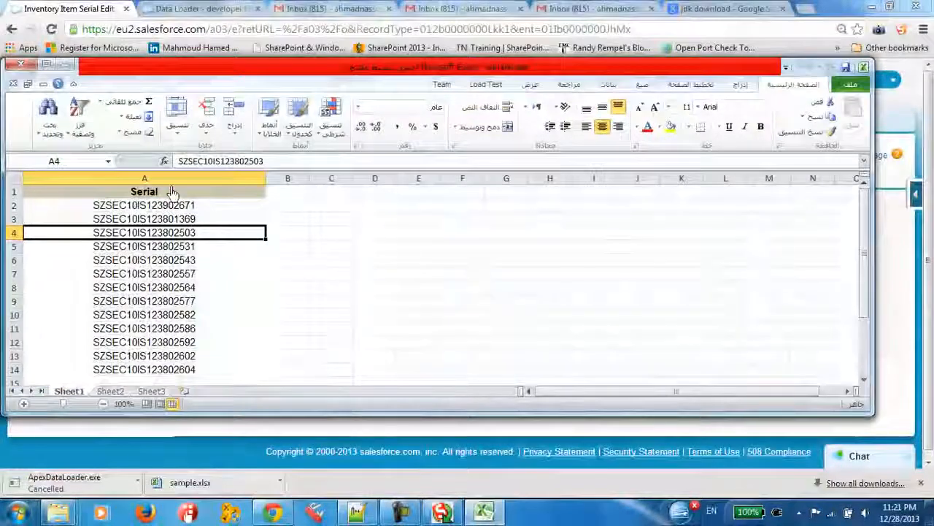
pyautogui.click(485, 515)
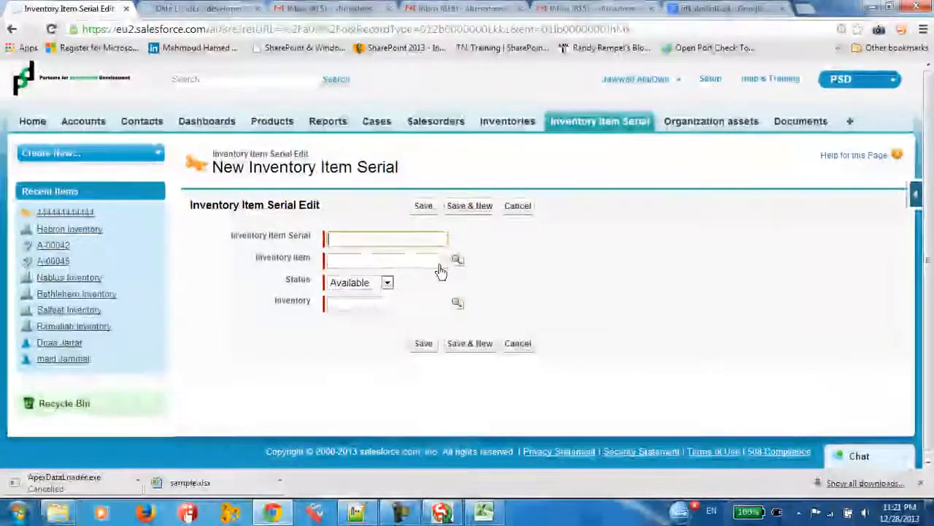
# Expand the force.com quick access menu on the New Inventory Item Serial page and check the Inventory Item field label
pyautogui.click(918, 197)
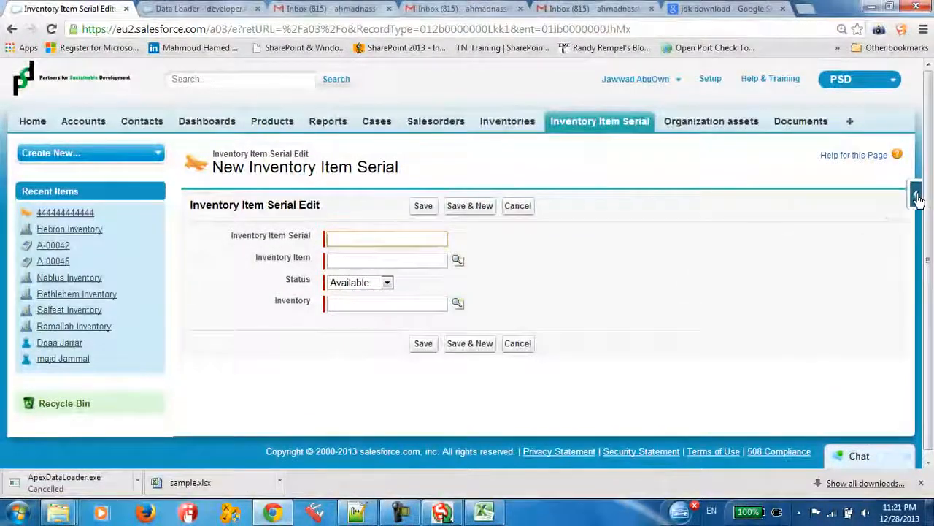
pyautogui.click(345, 263)
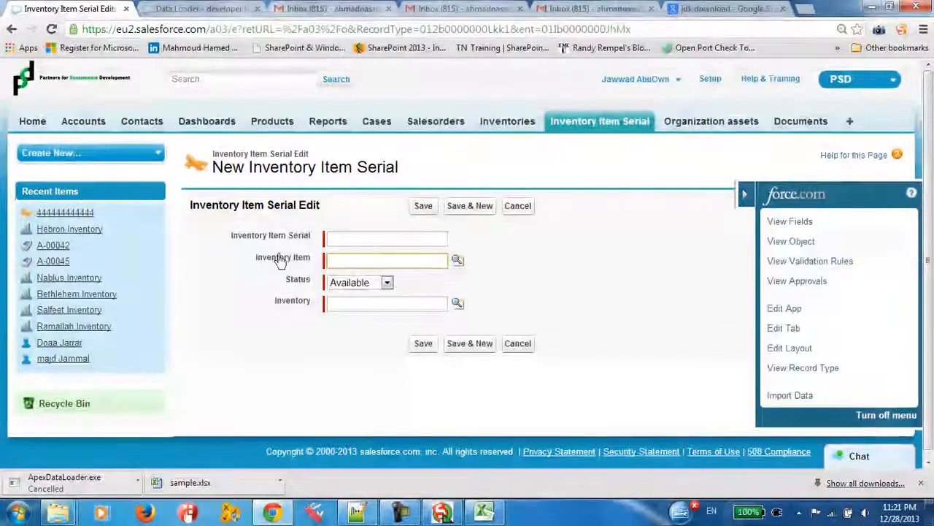
pyautogui.moveTo(249, 258); pyautogui.dragTo(270, 266)
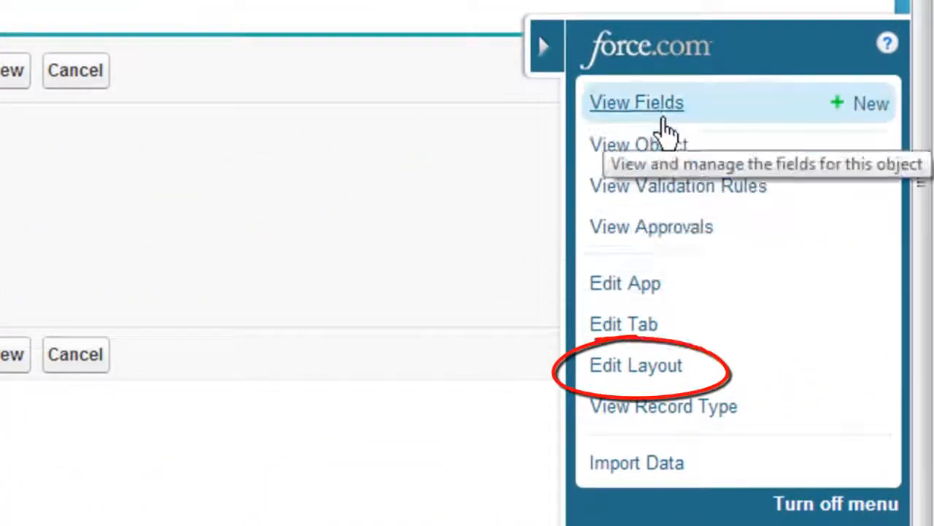
# Open the Inventory Item Serial page layout for editing and check the Required property of its Inventory Item field, leaving the properties unsaved
pyautogui.click(626, 365)
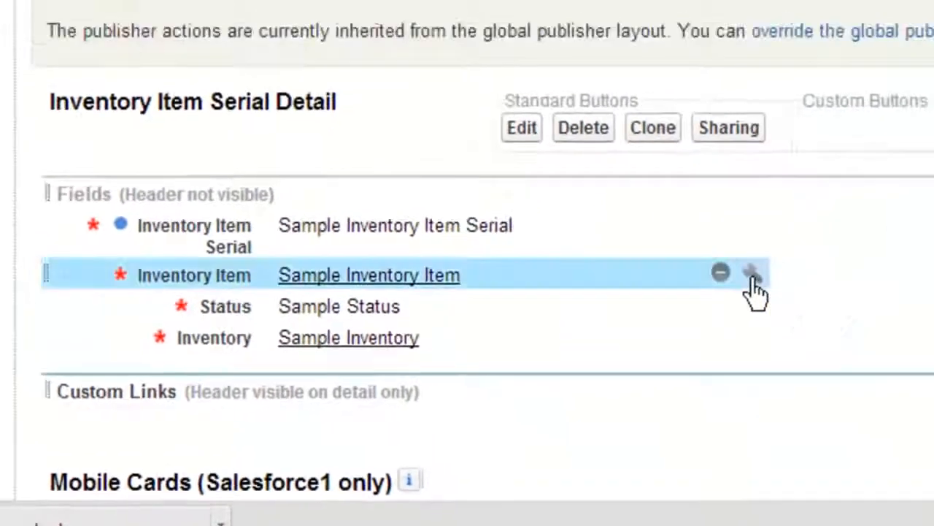
pyautogui.click(905, 238)
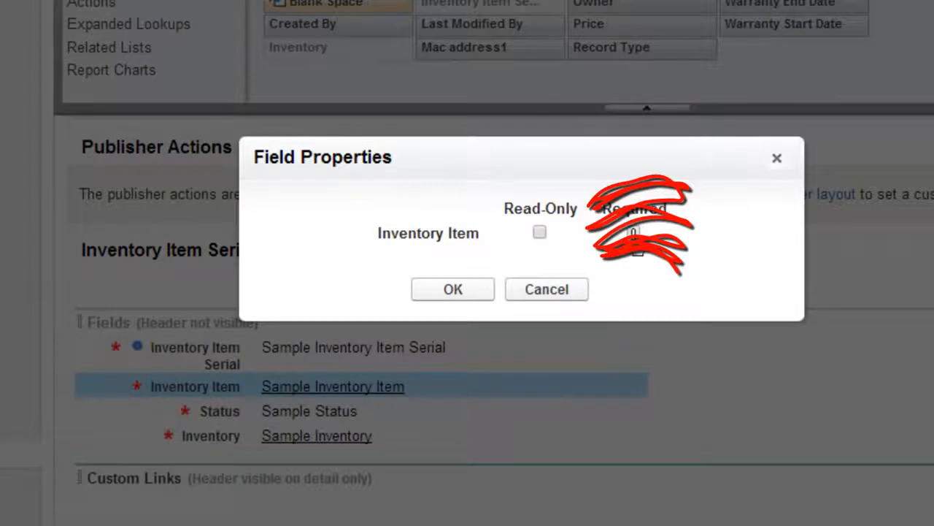
pyautogui.moveTo(601, 219); pyautogui.dragTo(667, 226)
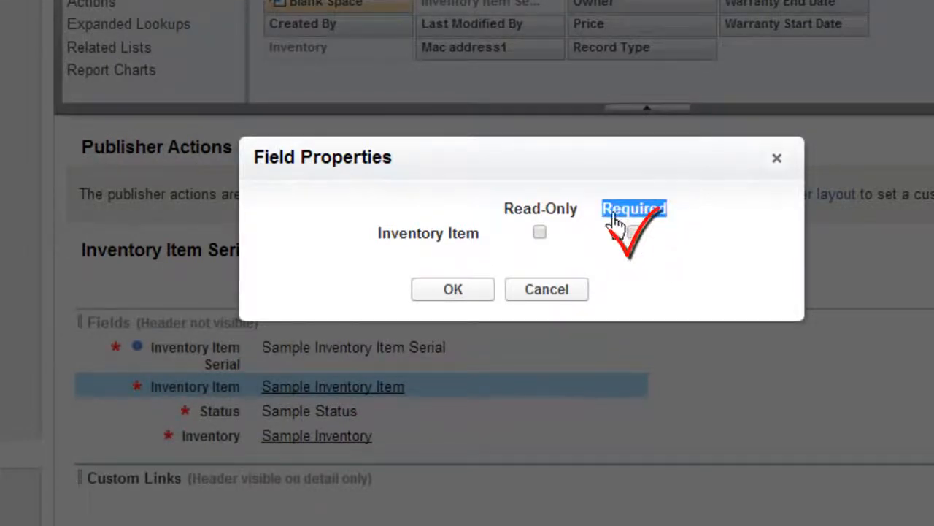
pyautogui.moveTo(616, 223); pyautogui.dragTo(656, 226)
pyautogui.click(584, 256)
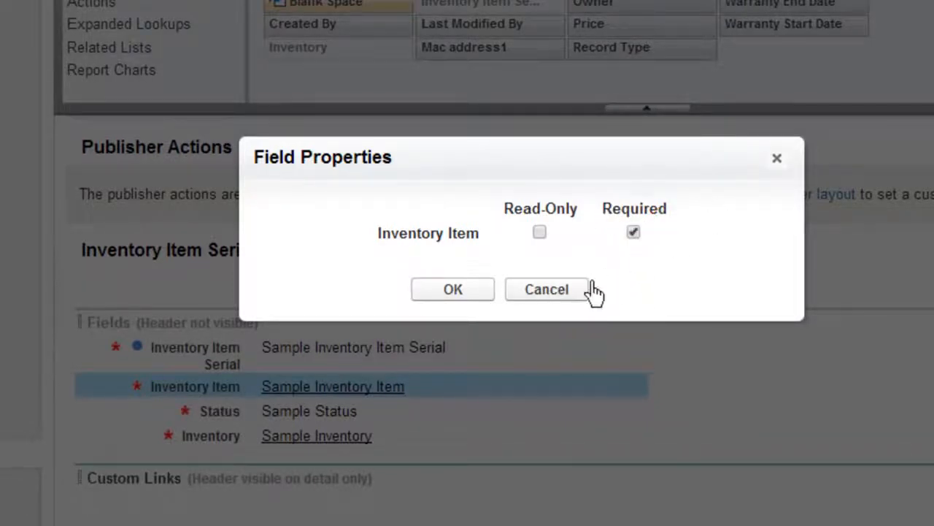
pyautogui.click(561, 288)
pyautogui.click(678, 271)
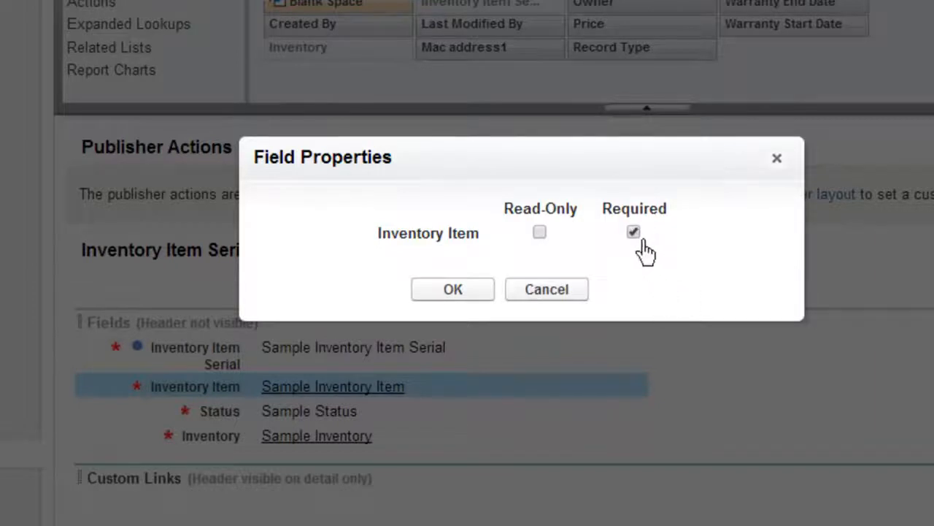
pyautogui.moveTo(591, 259); pyautogui.dragTo(575, 273)
pyautogui.click(689, 264)
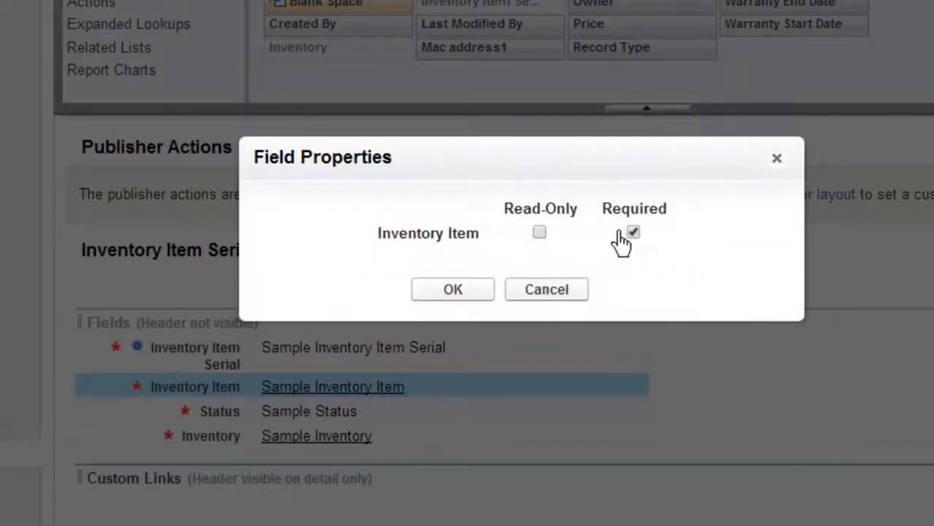
pyautogui.click(559, 289)
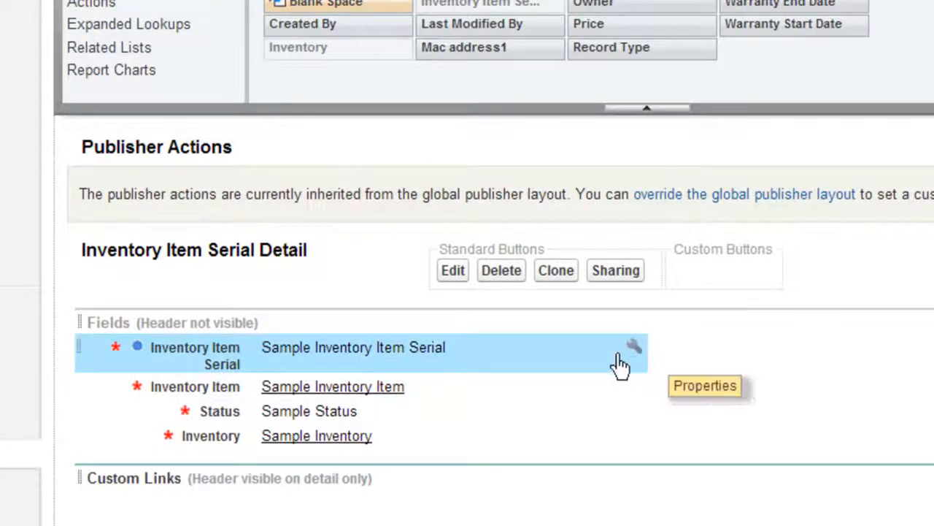
# Check the Inventory Item Serial field's Required property, look over serials A2:A13 in sample.xlsx in Excel, and return to the layout editor
pyautogui.click(632, 349)
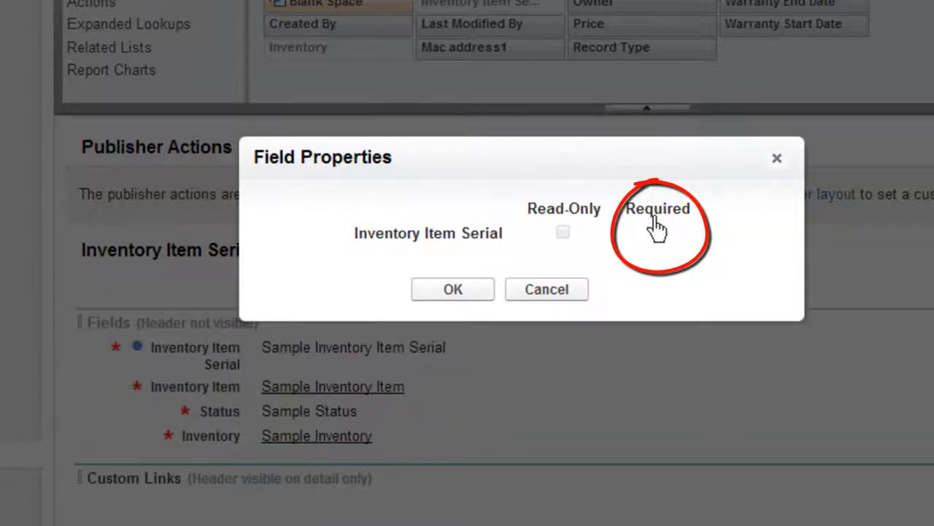
pyautogui.moveTo(620, 210); pyautogui.dragTo(690, 209)
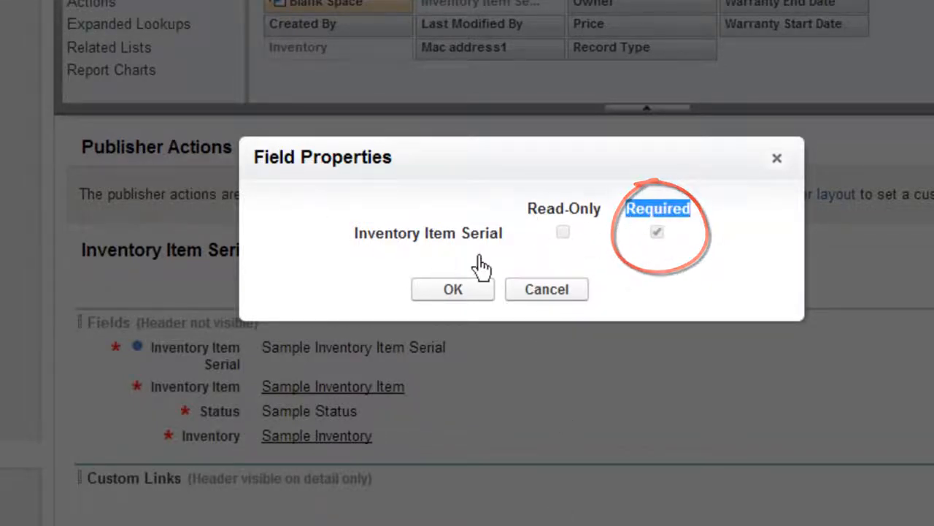
pyautogui.click(543, 292)
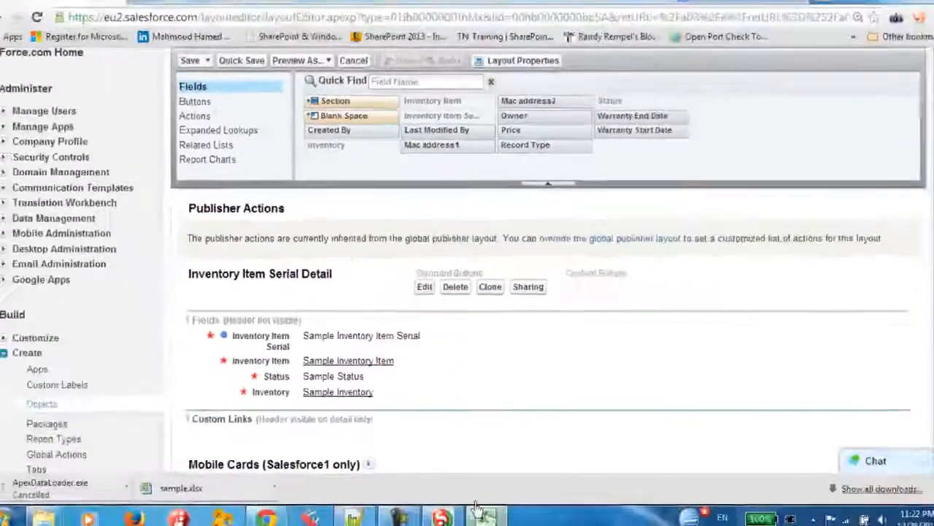
pyautogui.click(482, 515)
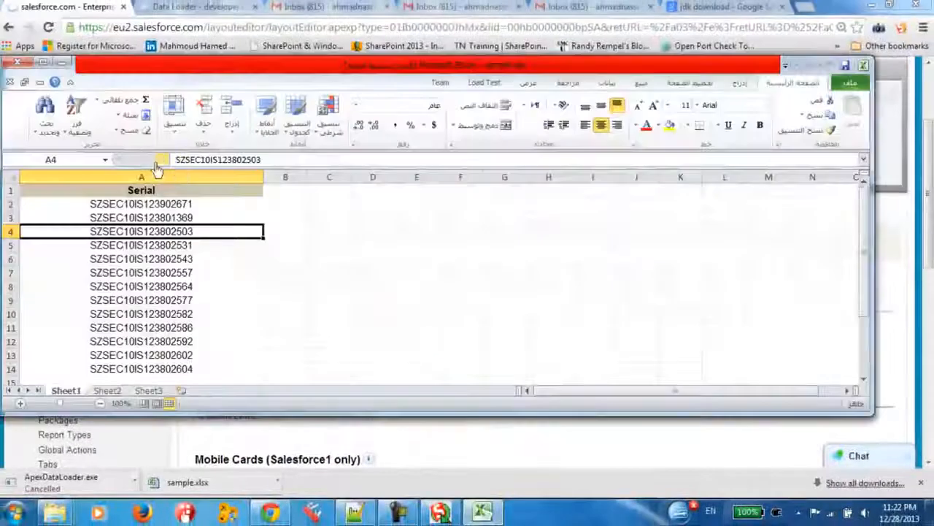
pyautogui.moveTo(169, 209); pyautogui.dragTo(182, 359)
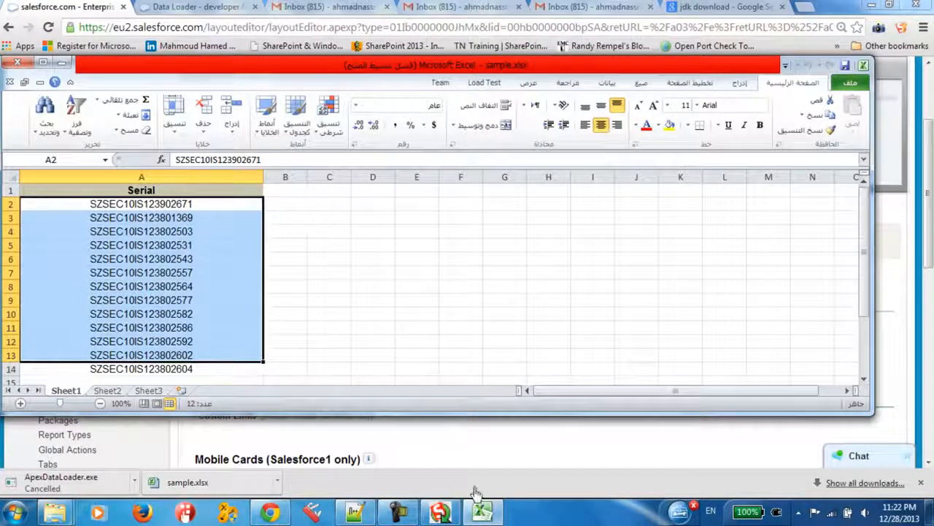
pyautogui.click(478, 511)
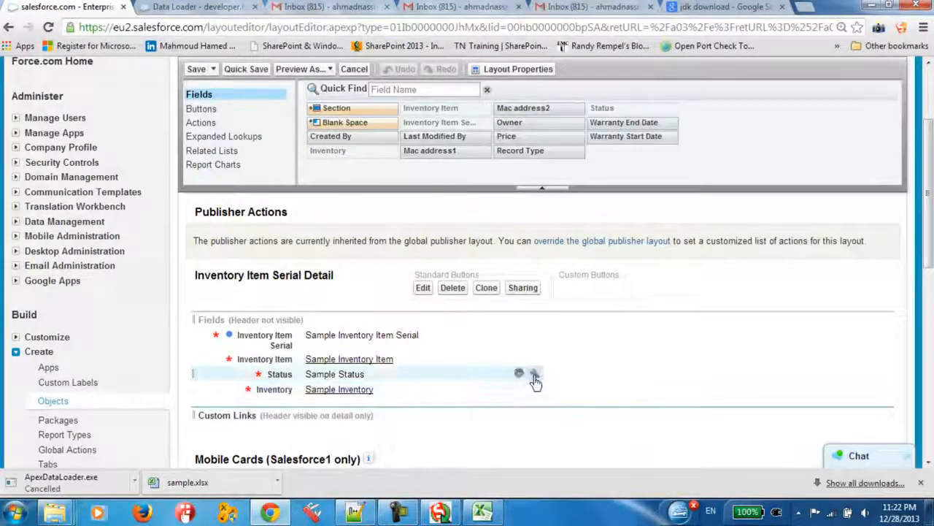
# Check the Required property of the Status field and the Inventory field in the layout, cancelling both properties dialogs
pyautogui.click(534, 373)
pyautogui.click(517, 265)
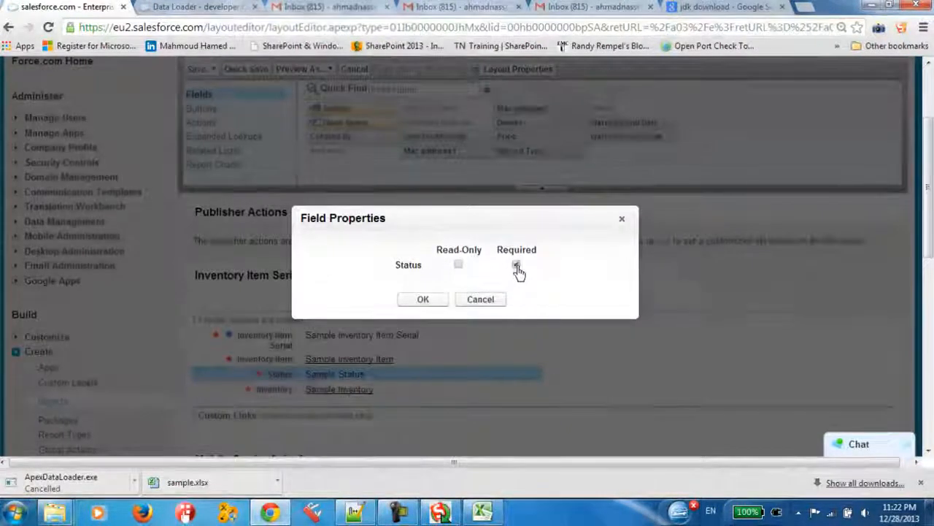
pyautogui.click(485, 301)
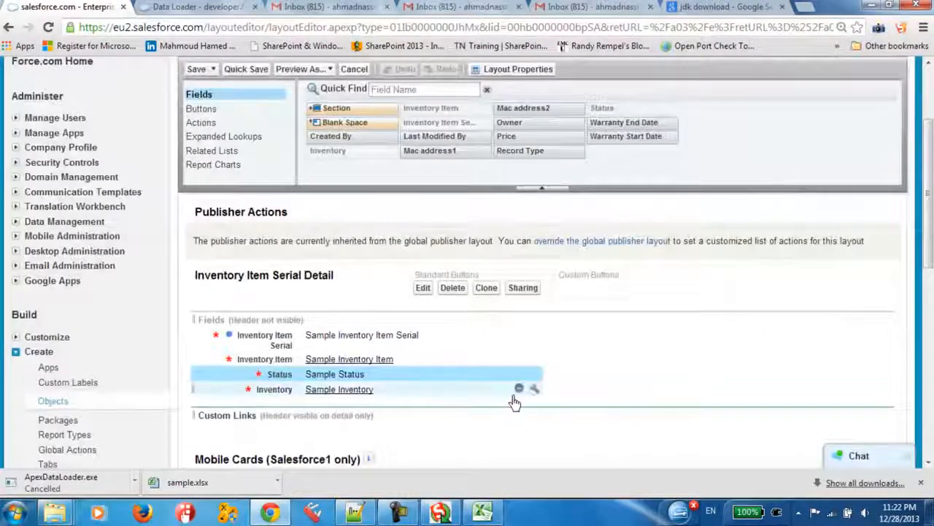
pyautogui.click(533, 389)
pyautogui.click(523, 265)
pyautogui.click(523, 265)
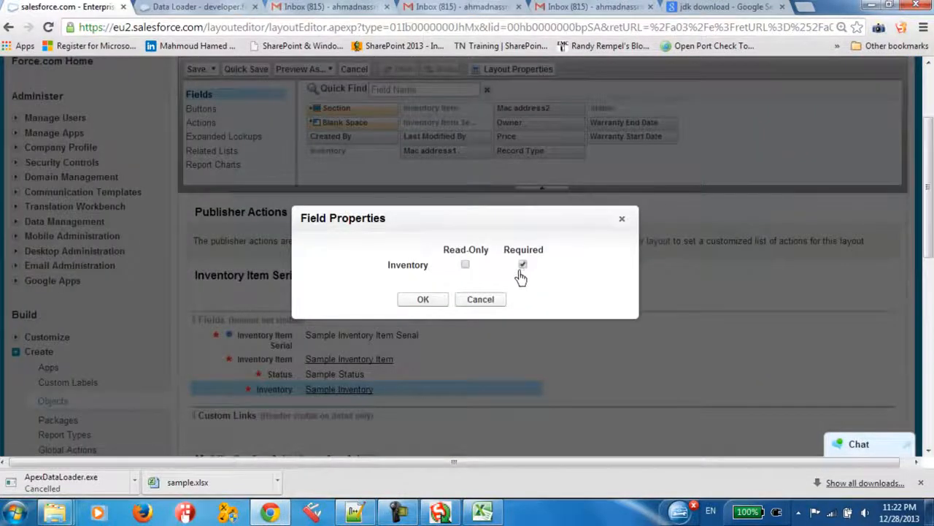
pyautogui.click(482, 302)
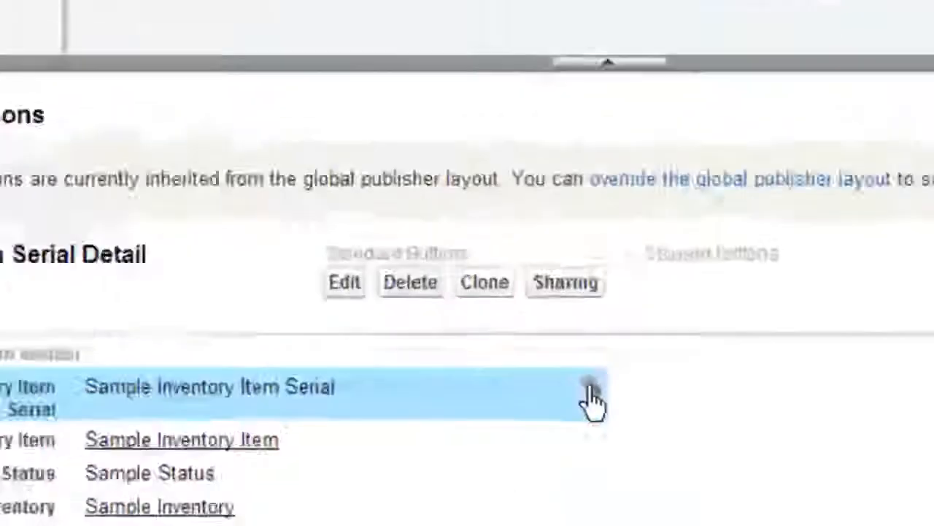
# Recheck the Inventory Item Serial field's Required property against the Serial column of sample.xlsx in Excel, and return to the layout editor
pyautogui.click(534, 335)
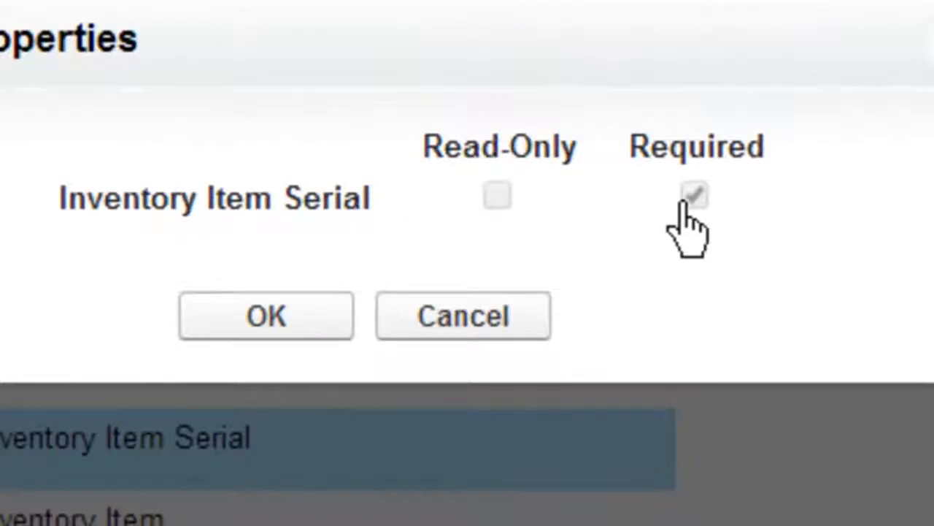
pyautogui.click(544, 313)
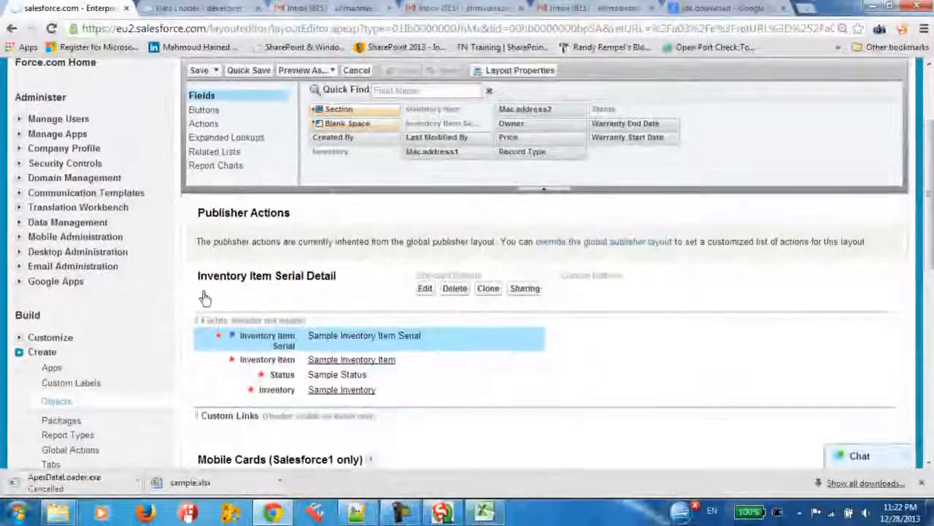
pyautogui.click(486, 513)
pyautogui.click(176, 237)
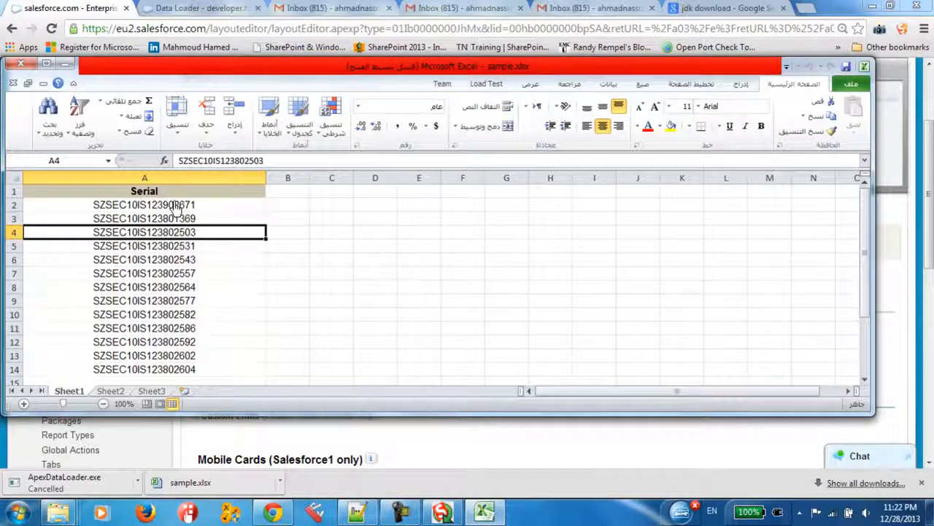
pyautogui.click(485, 513)
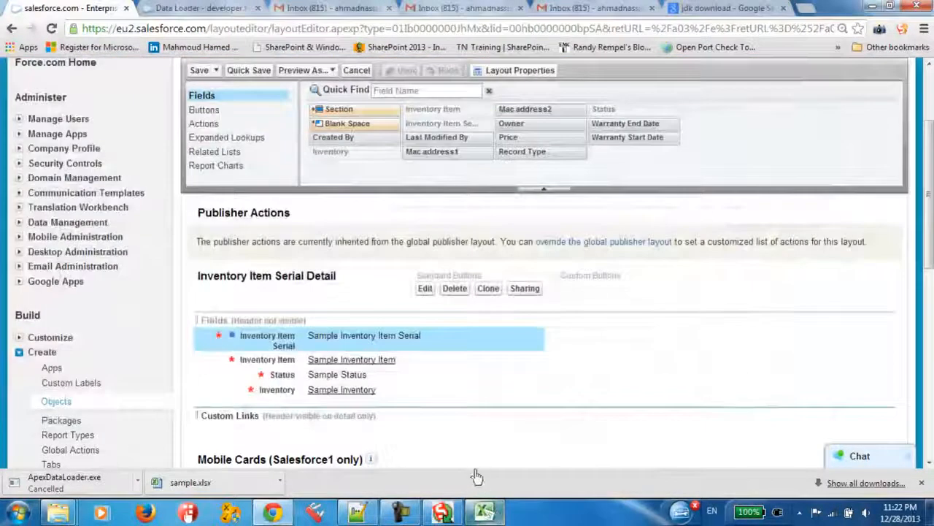
# Leave the layout editor for Salesforce's Inventory Item Serial page, and switch to Data Loader to start an Insert operation
pyautogui.scroll(3, 334, 212)
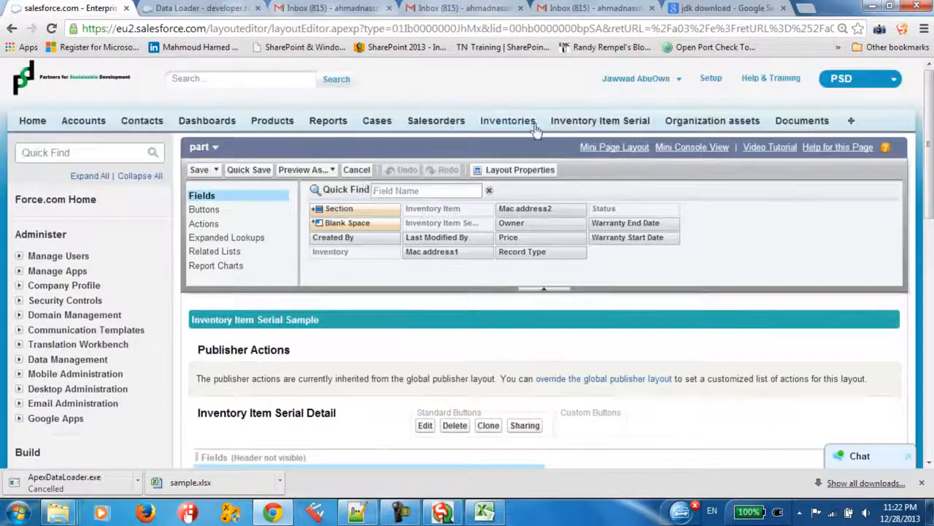
pyautogui.click(624, 129)
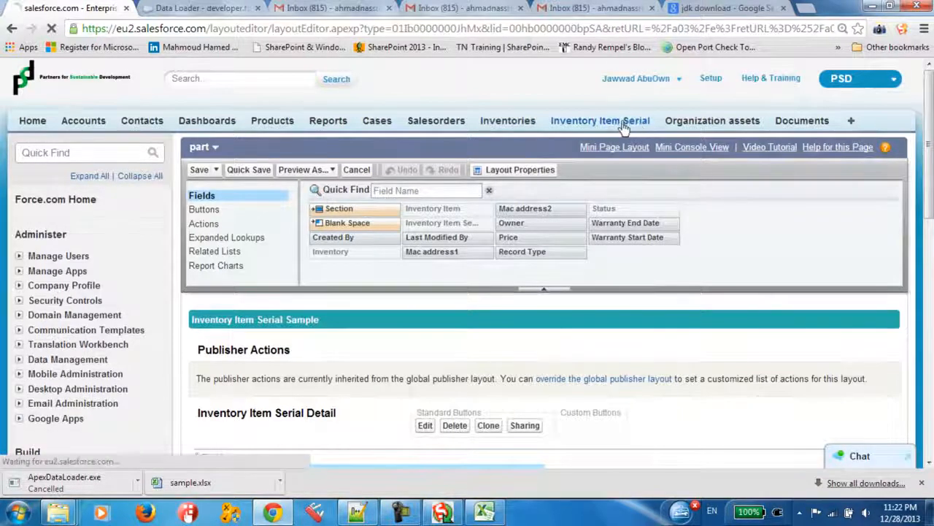
pyautogui.click(278, 516)
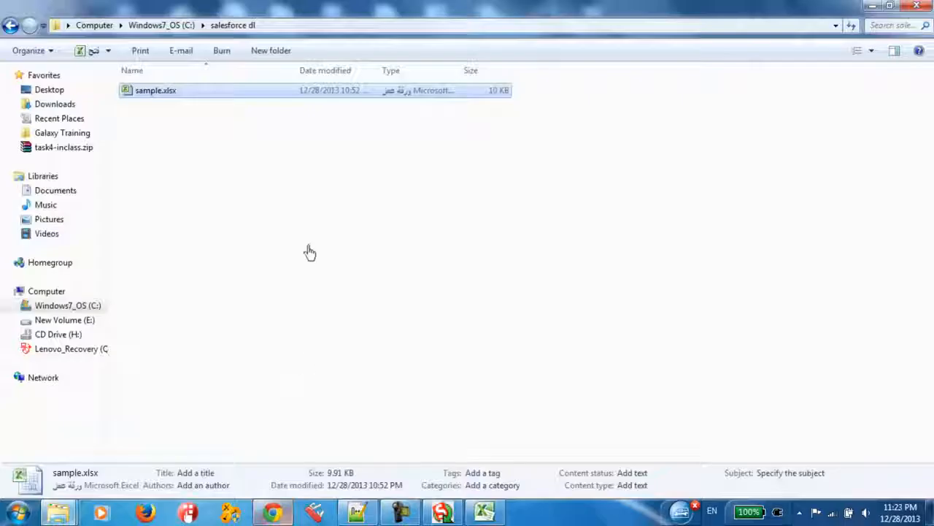
pyautogui.click(527, 354)
pyautogui.click(443, 514)
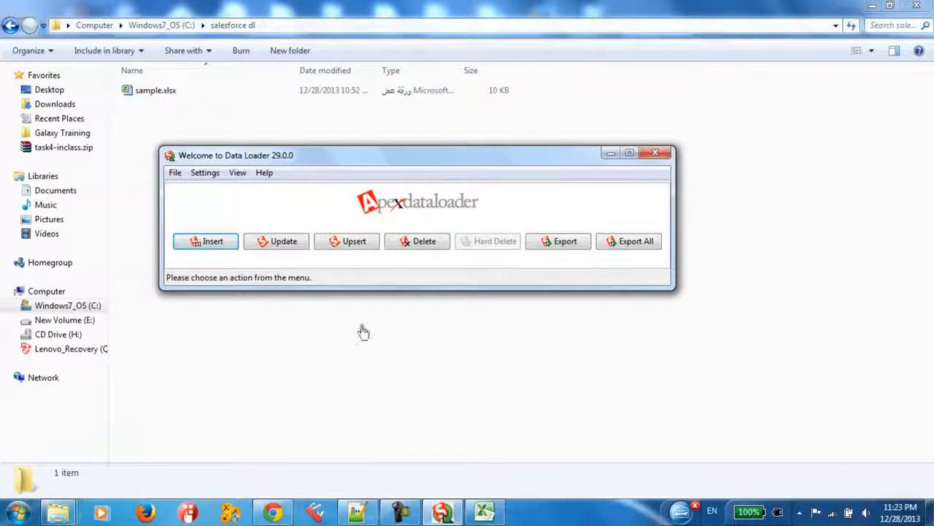
pyautogui.click(213, 241)
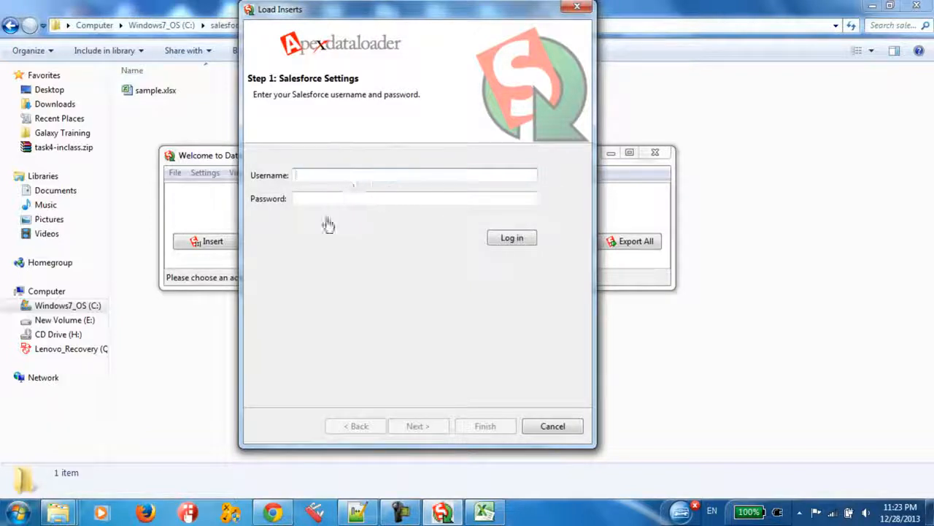
# Copy the Salesforce username from the Notepad++ note into the Data Loader login's Username field and place the cursor in Password
pyautogui.click(308, 200)
pyautogui.click(295, 203)
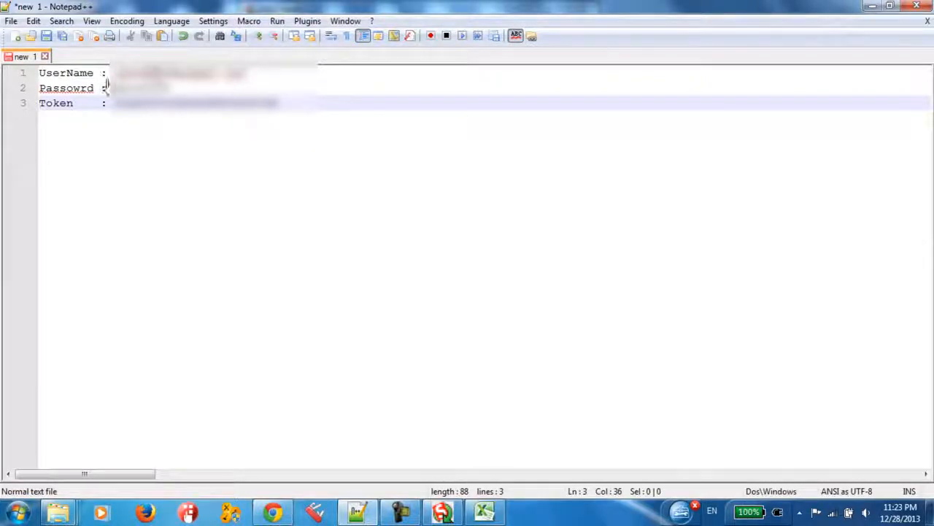
pyautogui.moveTo(114, 73); pyautogui.dragTo(312, 76)
pyautogui.click(343, 517)
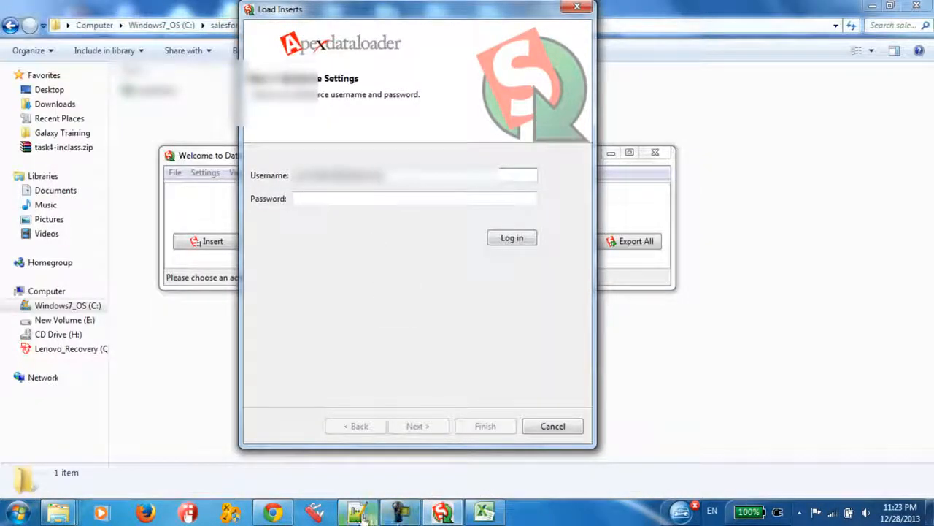
pyautogui.click(316, 200)
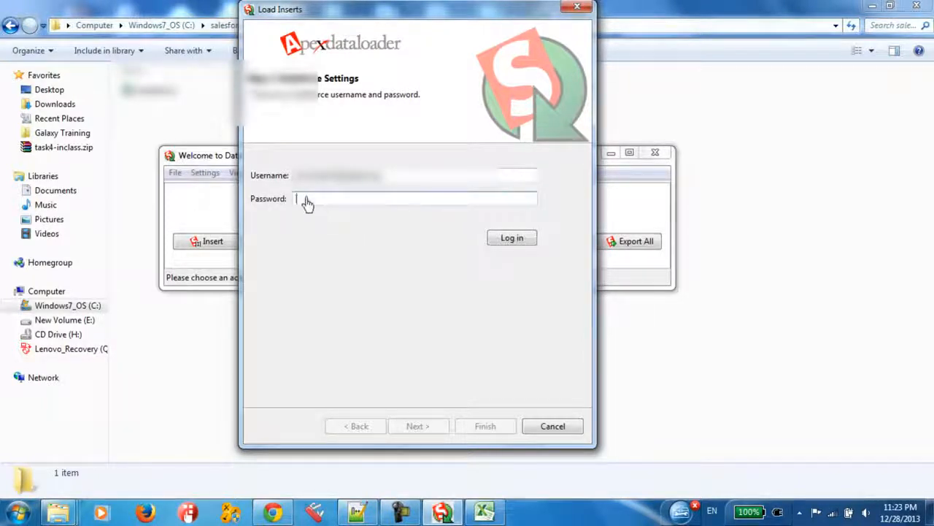
# Open a new Notepad document and write "password + token" as its first line
pyautogui.click(16, 514)
pyautogui.click(64, 244)
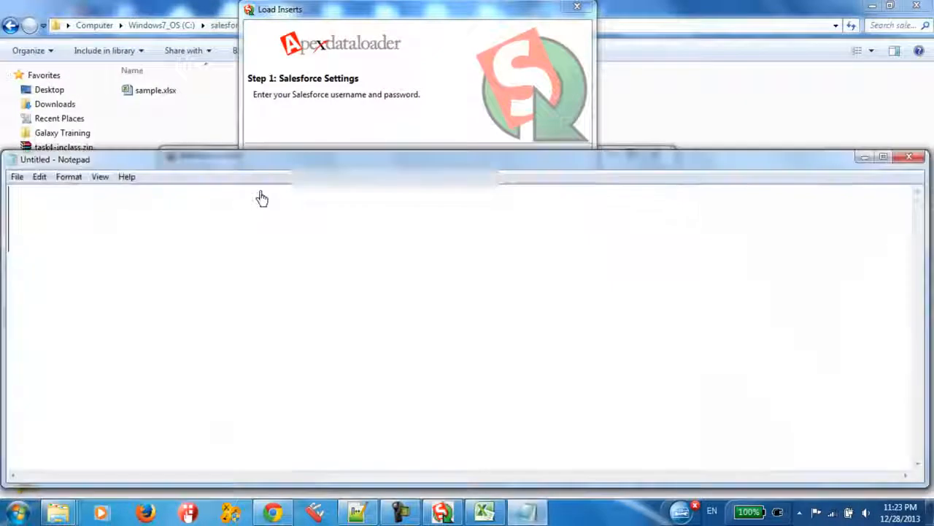
pyautogui.write('pass')
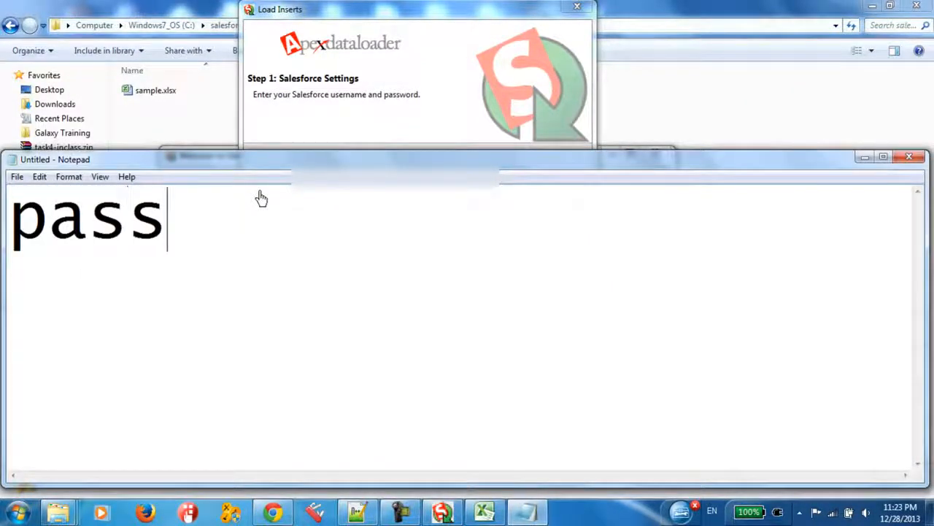
pyautogui.write('word ')
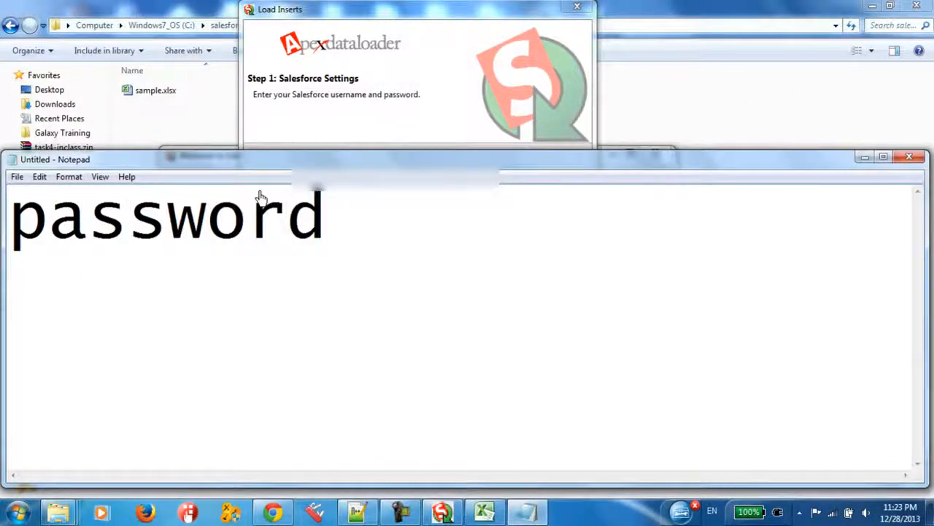
pyautogui.write('+ token')
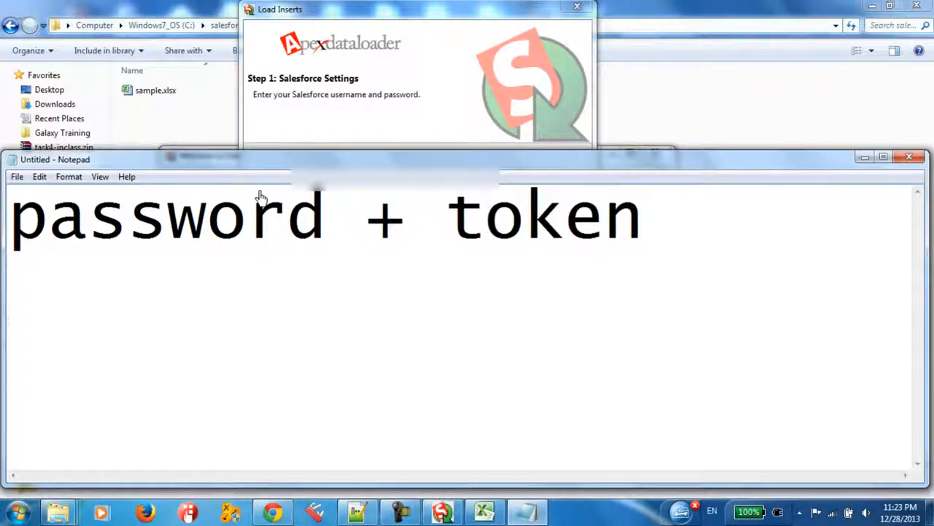
# Add a sample password and a sample security token on separate lines below the "password + token" line
pyautogui.press('Return')
pyautogui.write('AAA ')
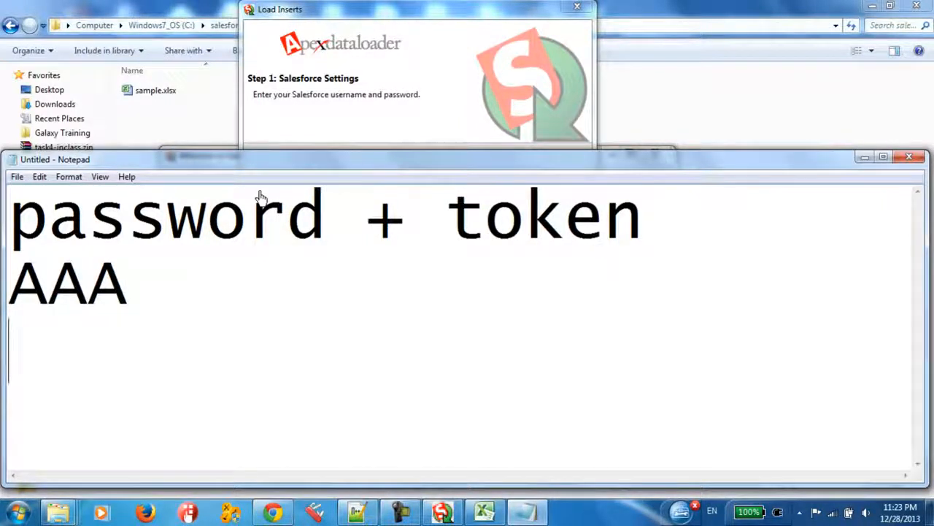
pyautogui.write('dnuiasdiudasiuah')
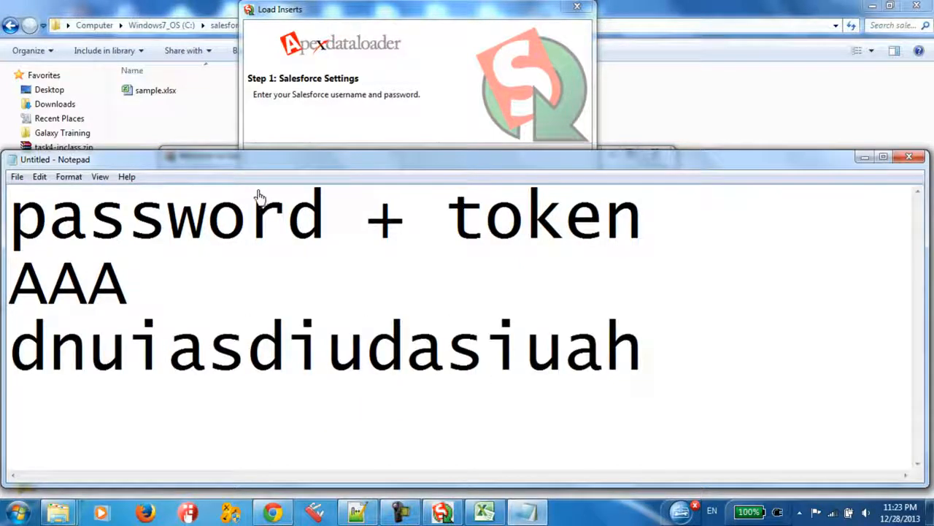
# Move the sample token directly after the sample password on one line in Notepad and highlight the combined string and its label words
pyautogui.moveTo(652, 215); pyautogui.dragTo(8, 219)
pyautogui.moveTo(640, 365); pyautogui.dragTo(241, 361)
pyautogui.click(33, 285)
pyautogui.moveTo(709, 365); pyautogui.dragTo(3, 349)
pyautogui.hotkey('ctrl', 'c')
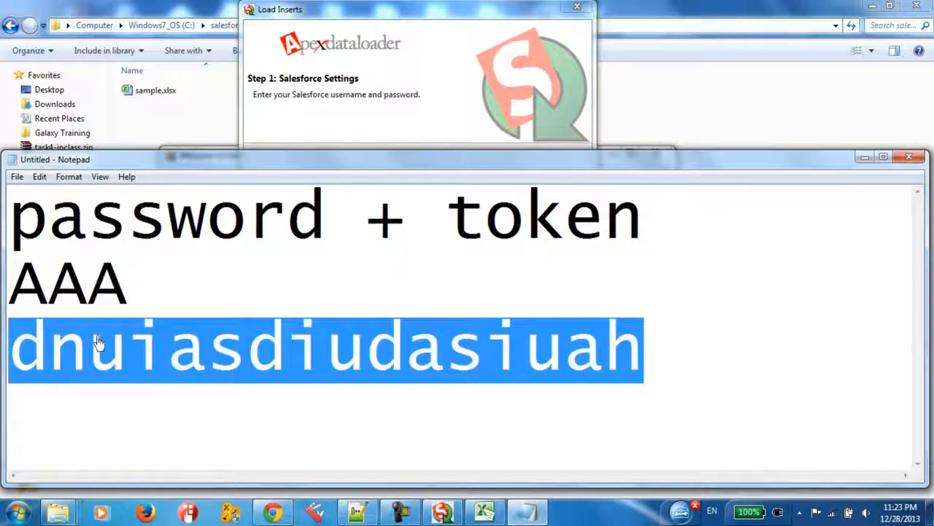
pyautogui.press('Delete')
pyautogui.hotkey('ctrl', 'v')
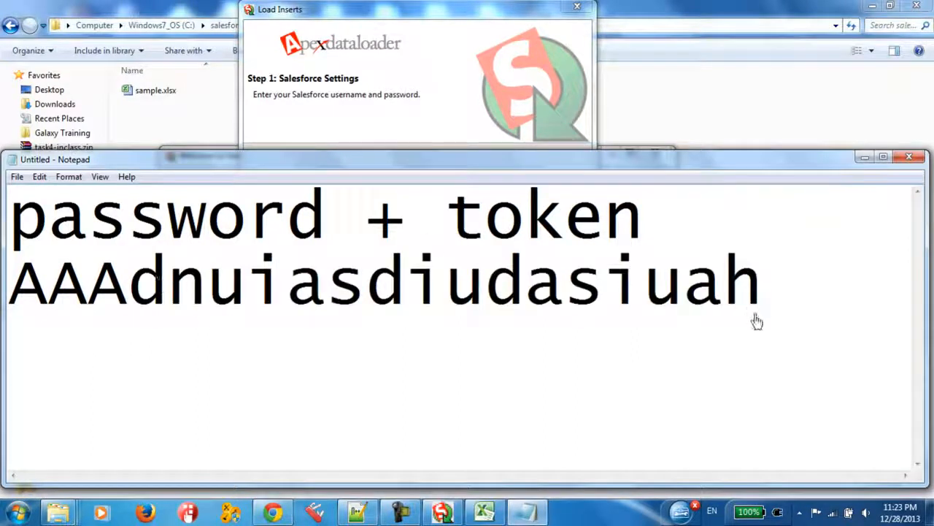
pyautogui.moveTo(757, 321); pyautogui.dragTo(3, 295)
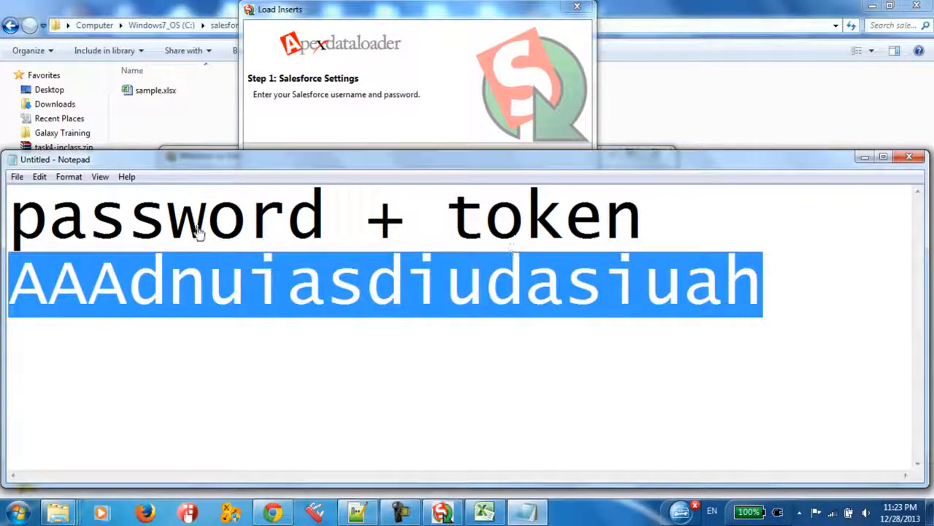
pyautogui.doubleClick(284, 226)
pyautogui.doubleClick(473, 232)
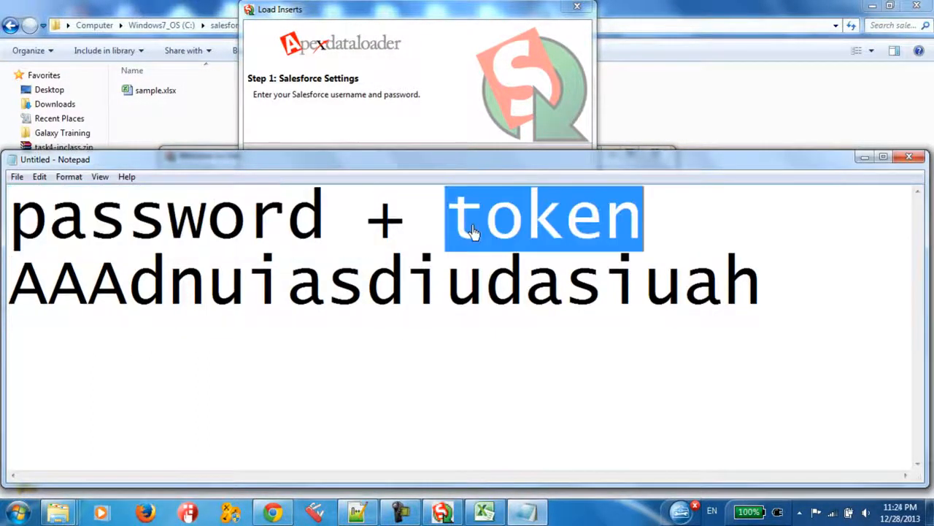
# Minimize the Notepad note, switch to Salesforce in Chrome and open My Settings for the logged-in user
pyautogui.click(868, 159)
pyautogui.click(277, 511)
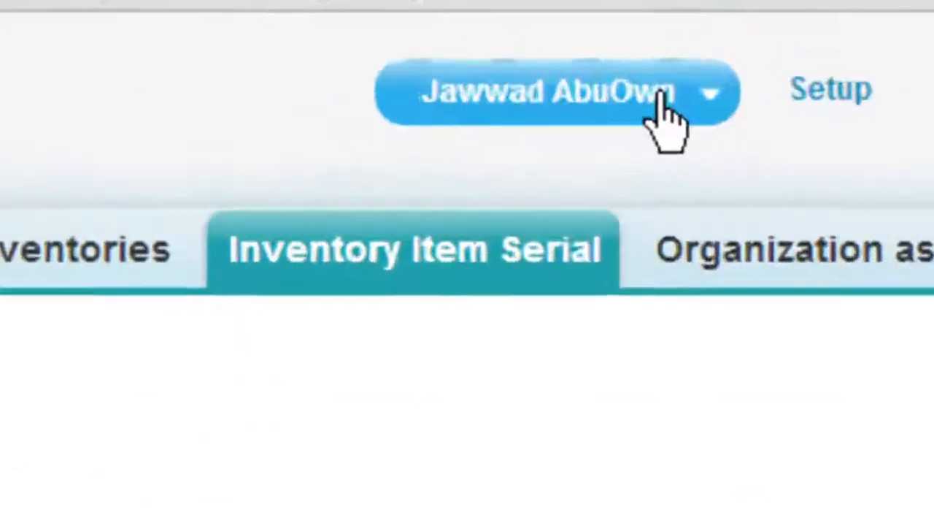
pyautogui.click(665, 117)
pyautogui.click(470, 209)
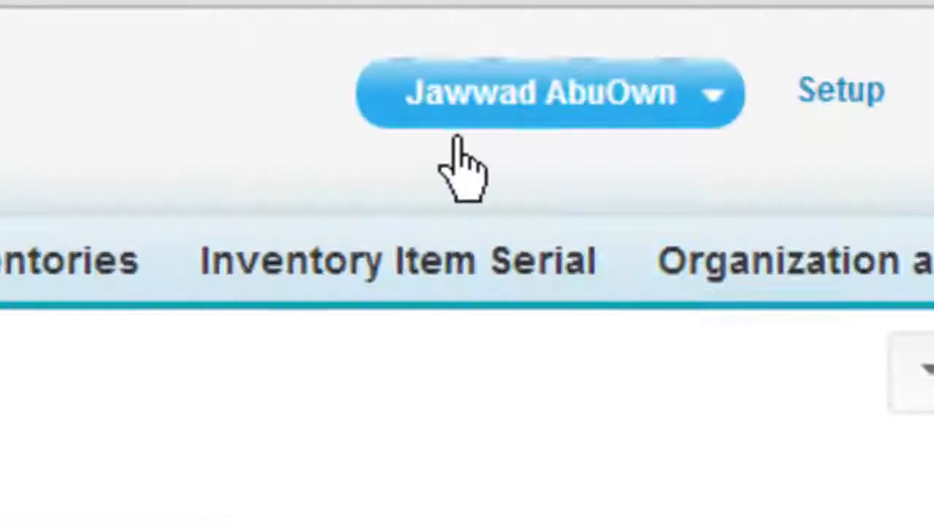
pyautogui.click(474, 117)
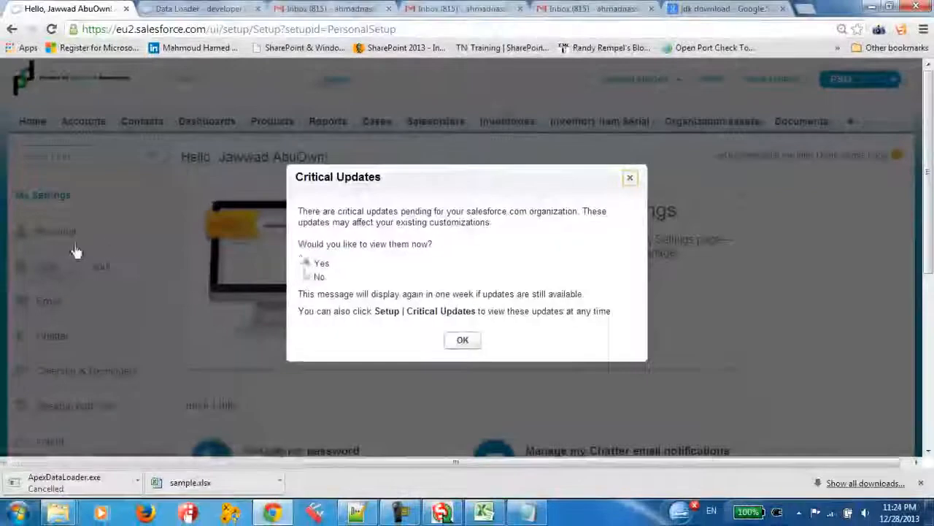
pyautogui.click(463, 340)
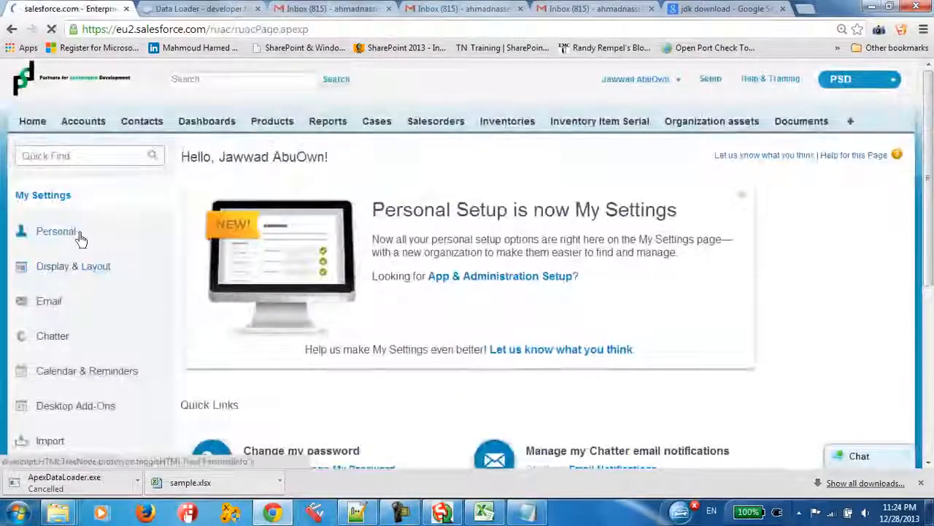
pyautogui.scroll(-2, 226, 338)
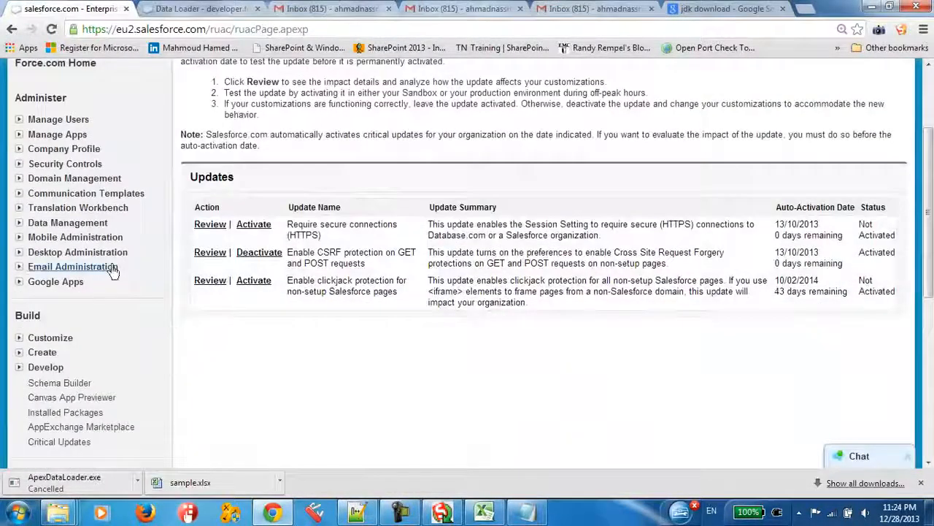
pyautogui.scroll(2, 108, 256)
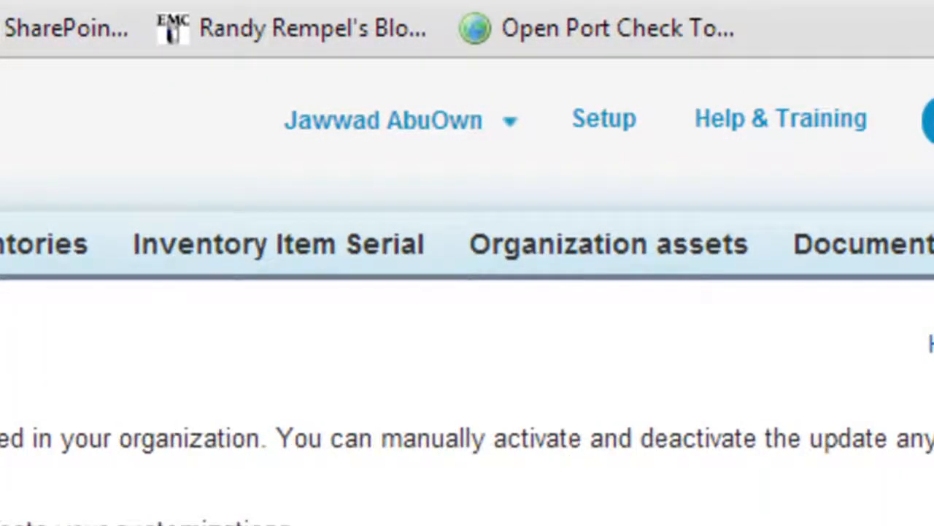
# Return to My Settings and open the Reset My Security Token page in the Personal section
pyautogui.click(430, 121)
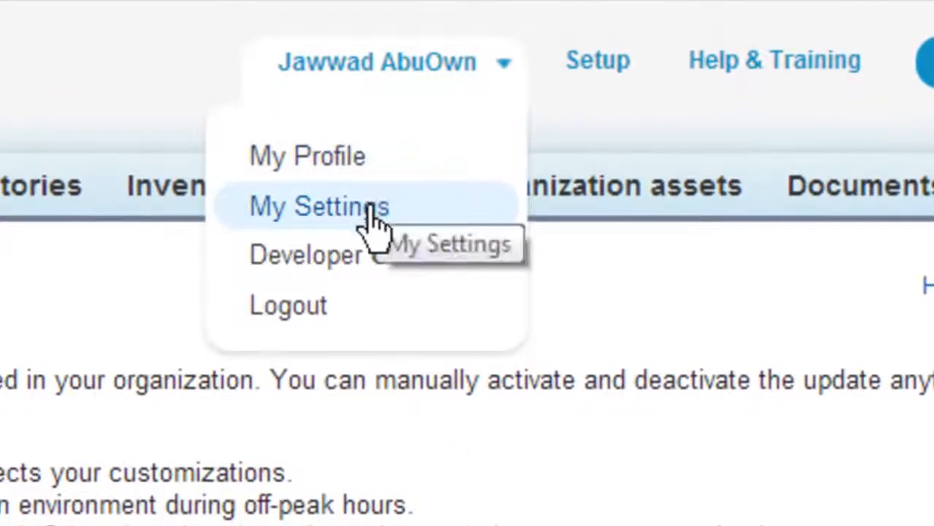
pyautogui.click(374, 213)
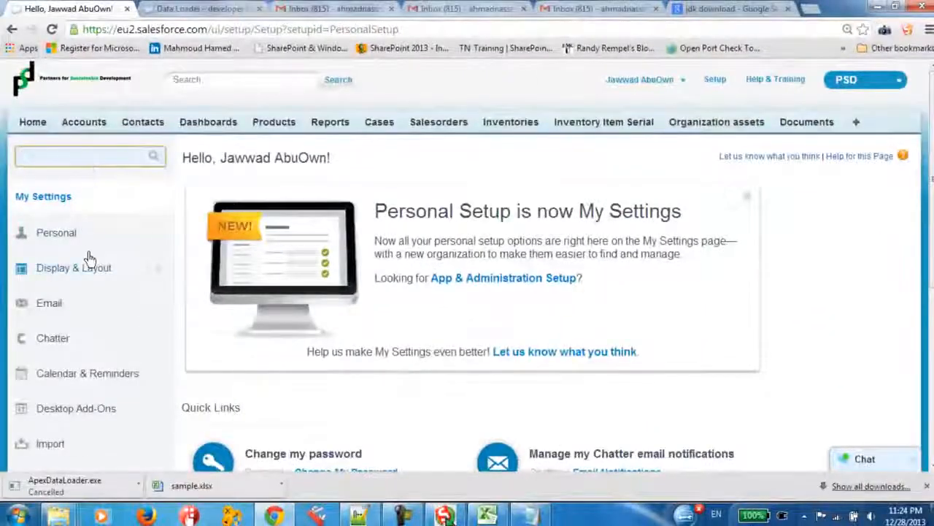
pyautogui.scroll(-2, 103, 251)
pyautogui.click(95, 97)
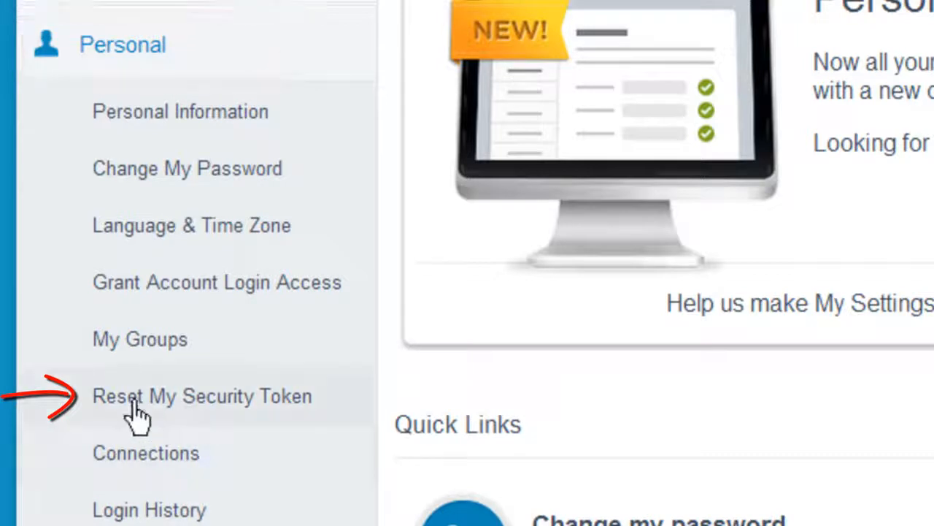
pyautogui.click(214, 403)
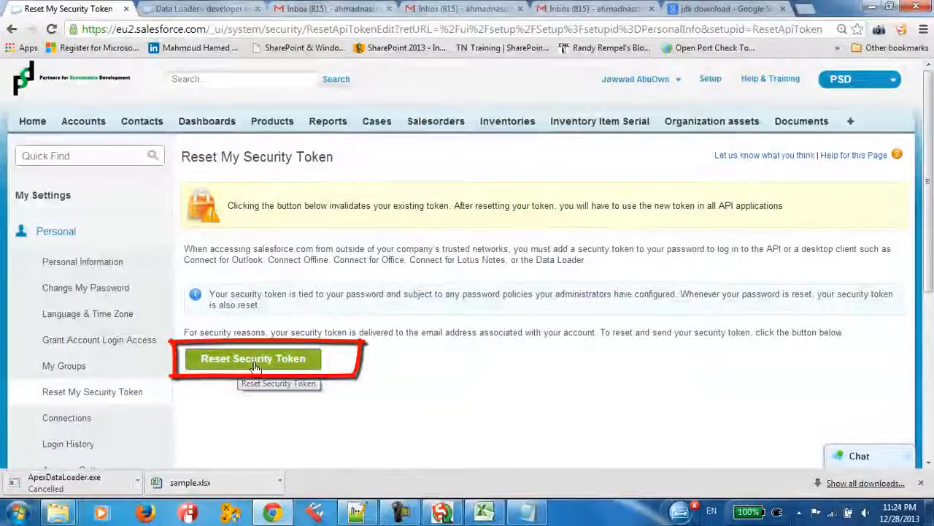
# Reset the Salesforce security token and highlight the e-mail address the new token is sent to
pyautogui.click(254, 361)
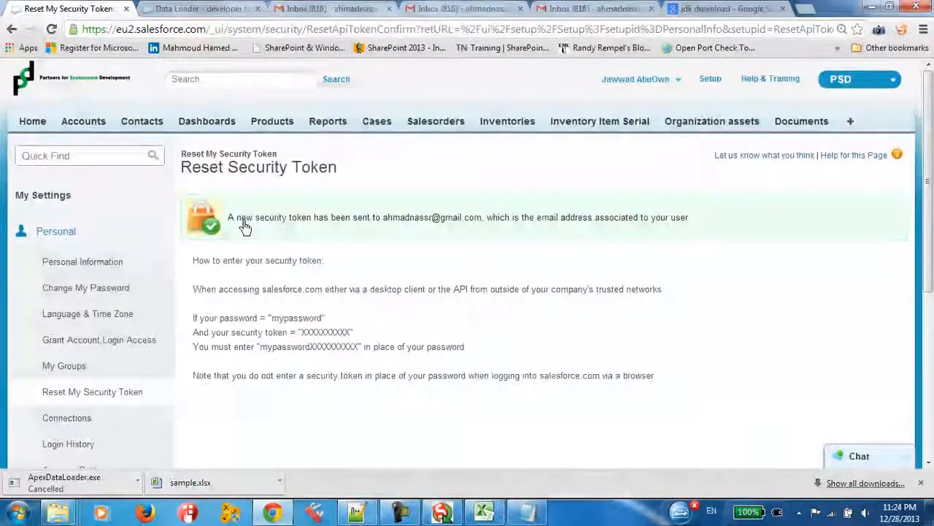
pyautogui.moveTo(236, 217); pyautogui.dragTo(363, 226)
pyautogui.click(418, 227)
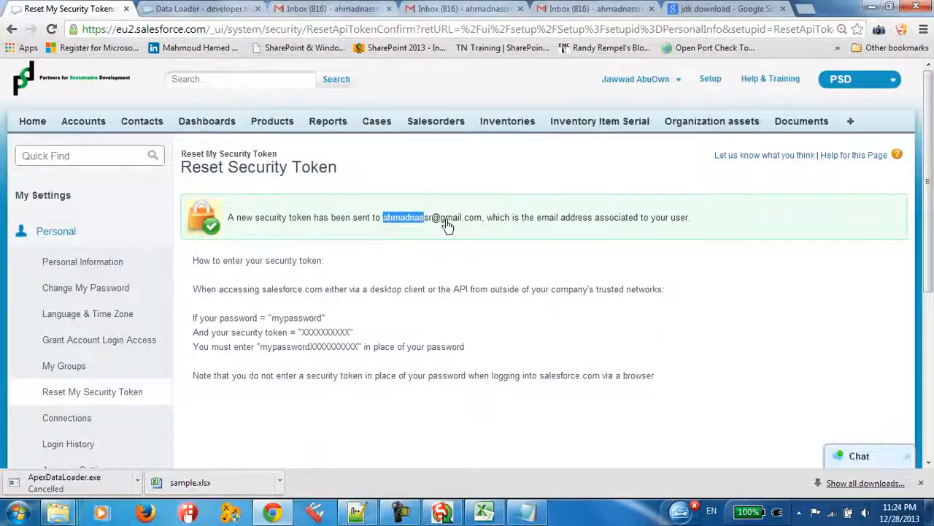
pyautogui.moveTo(448, 226); pyautogui.dragTo(474, 227)
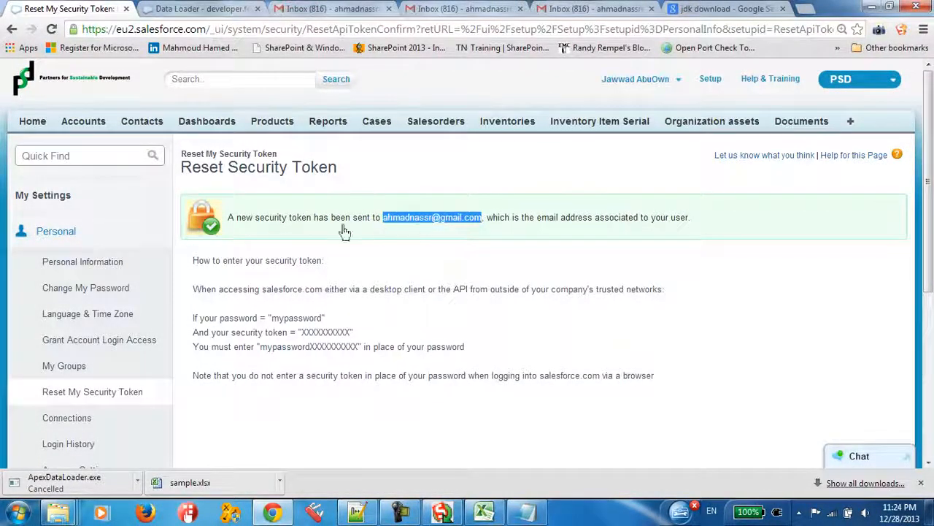
pyautogui.click(319, 223)
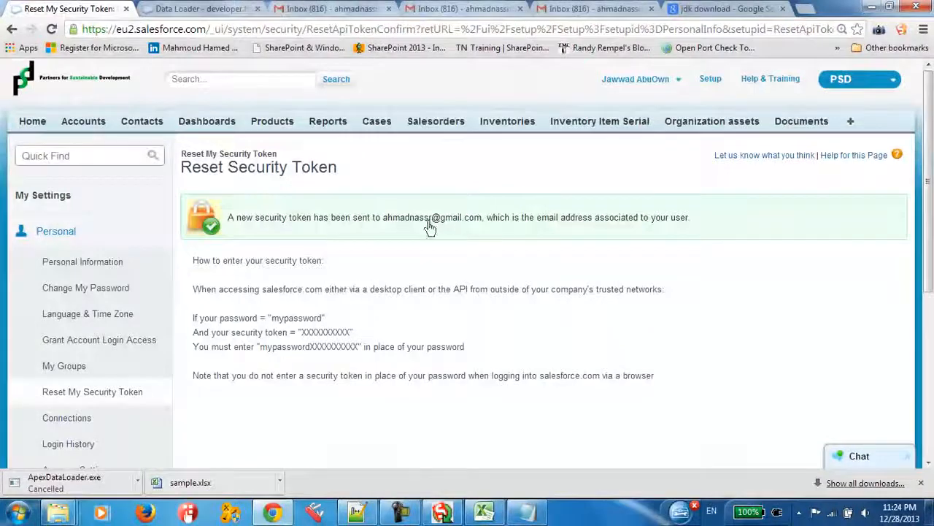
pyautogui.moveTo(455, 228); pyautogui.dragTo(467, 222)
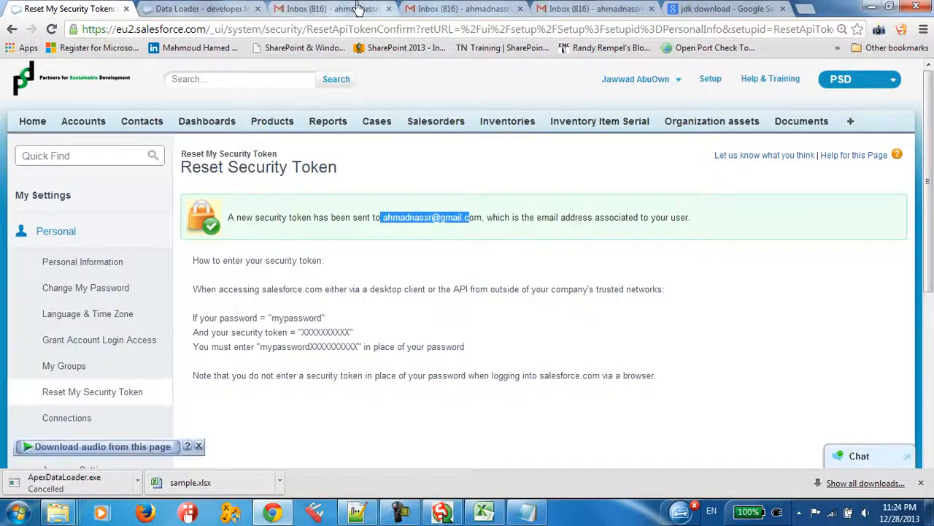
# Open the salesforce.com security token confirmation e-mail in Gmail and copy the new security token
pyautogui.click(321, 6)
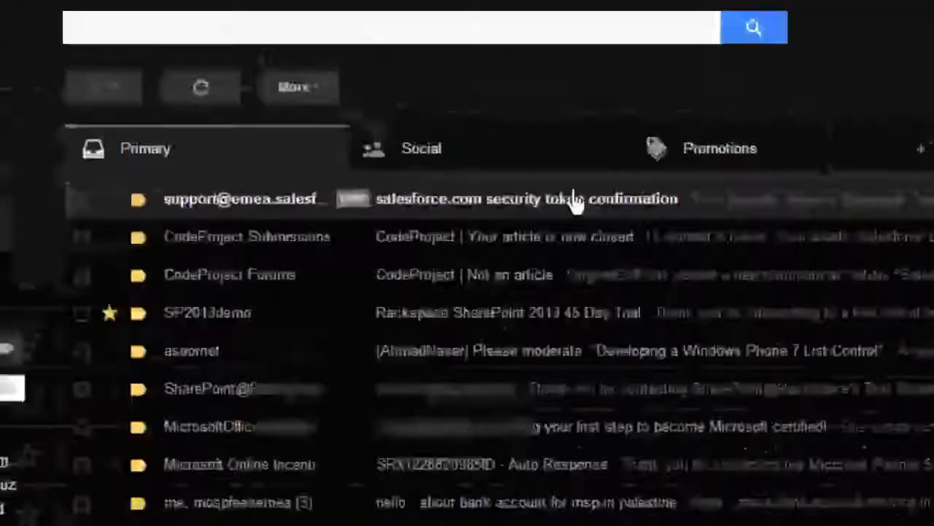
pyautogui.click(575, 202)
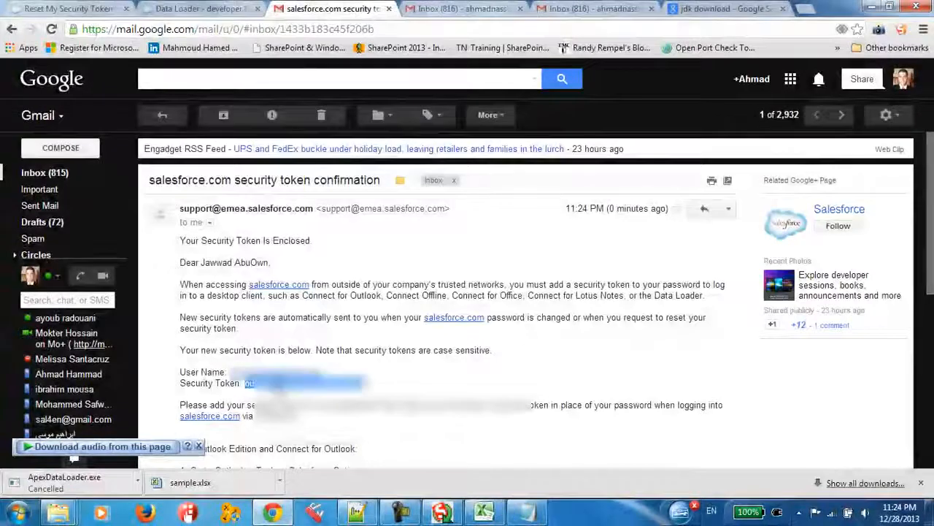
pyautogui.rightClick(284, 382)
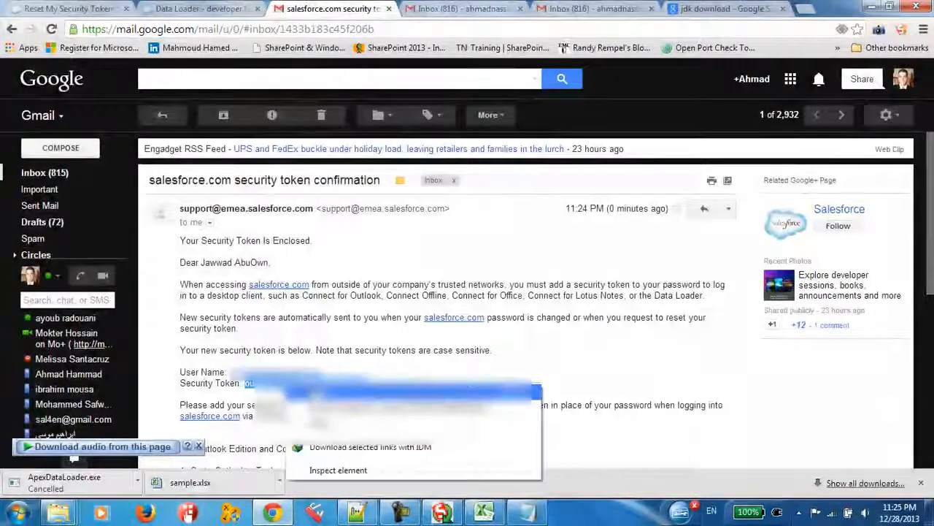
pyautogui.click(317, 392)
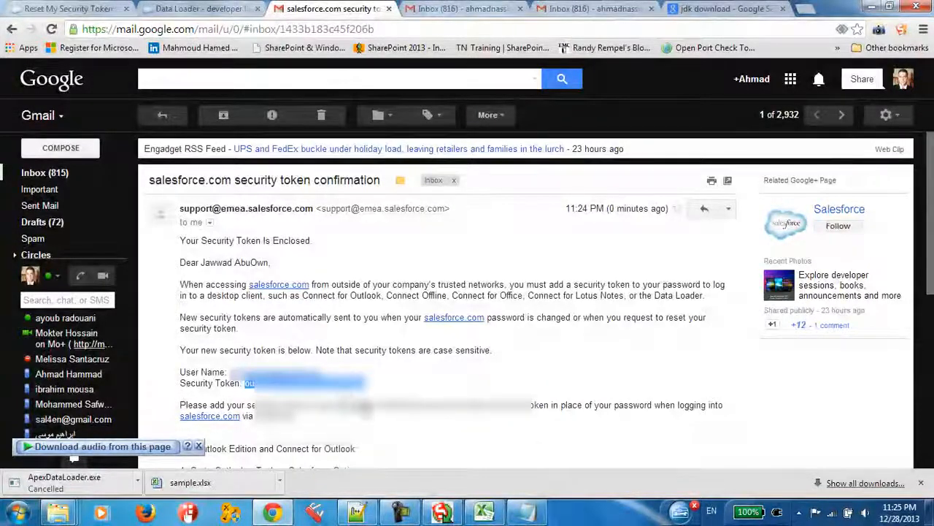
# Switch to Data Loader's Password field, and review the combined password and token example in the Notepad note
pyautogui.click(442, 513)
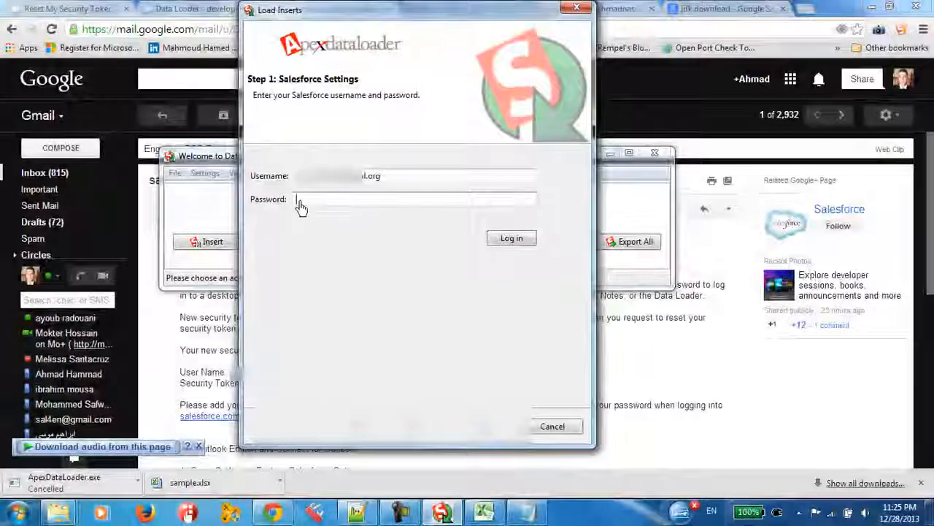
pyautogui.click(323, 204)
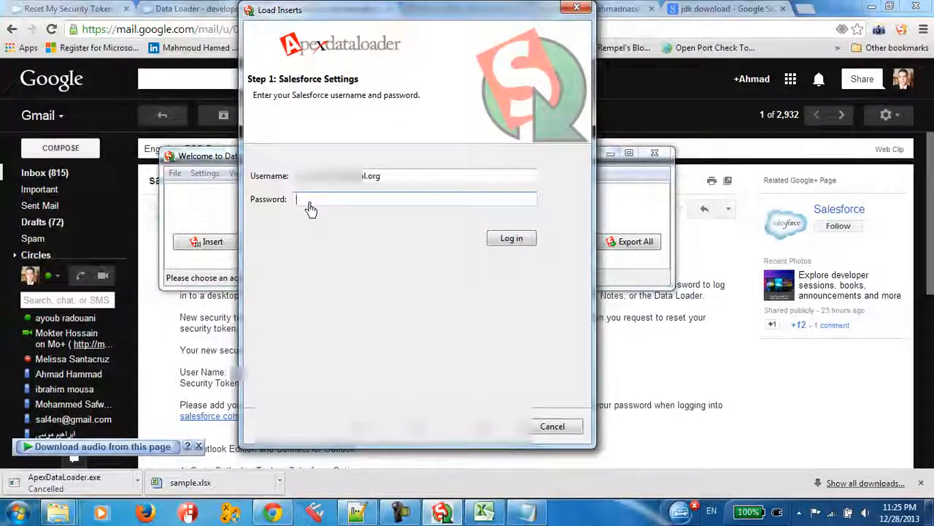
pyautogui.click(531, 513)
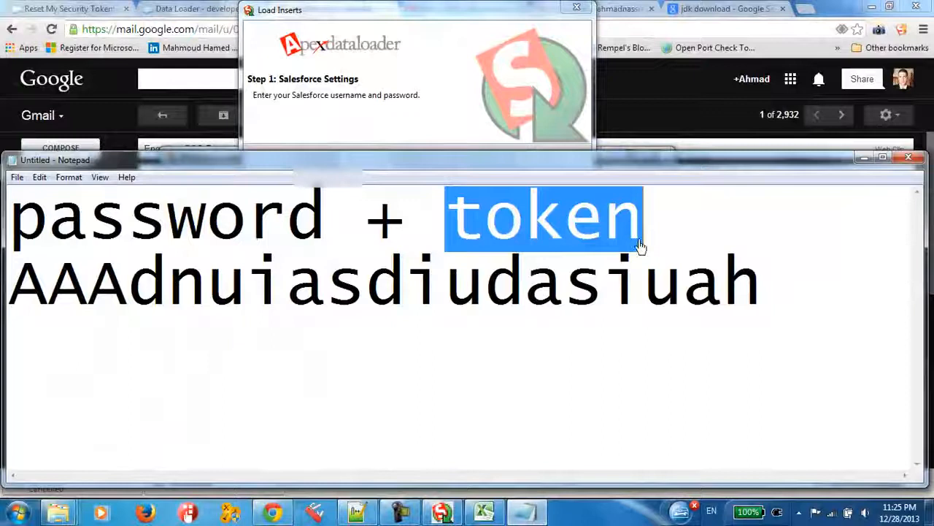
pyautogui.click(684, 285)
pyautogui.moveTo(774, 278); pyautogui.dragTo(3, 241)
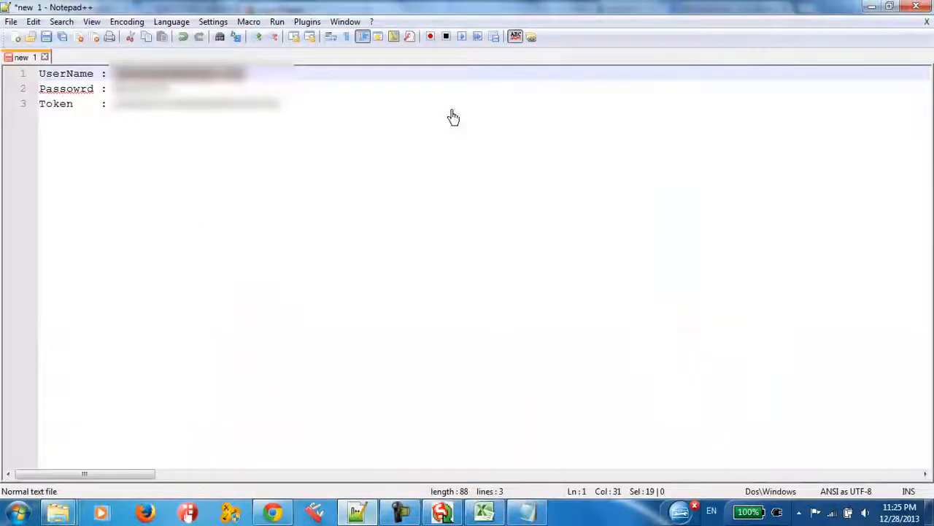
# Select the password value on the second line of the Notepad++ note
pyautogui.click(416, 108)
pyautogui.click(155, 89)
pyautogui.moveTo(108, 90); pyautogui.dragTo(188, 90)
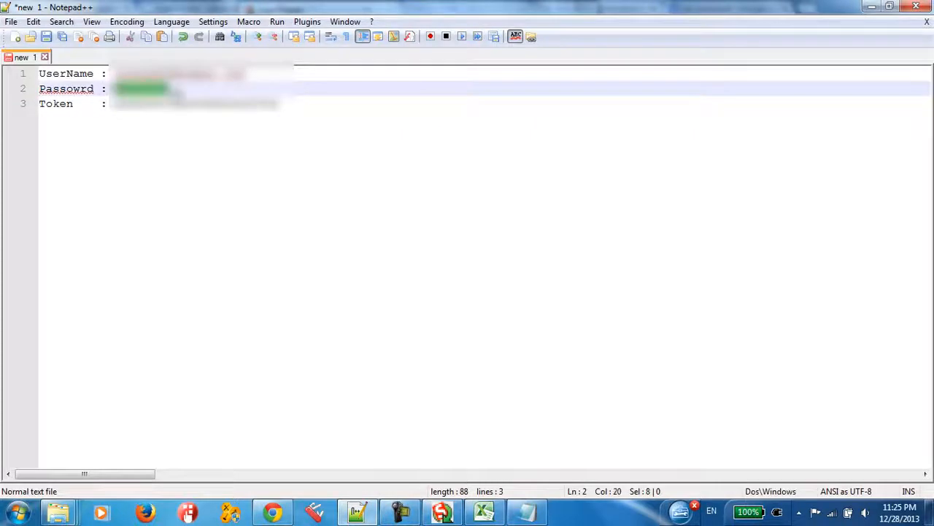
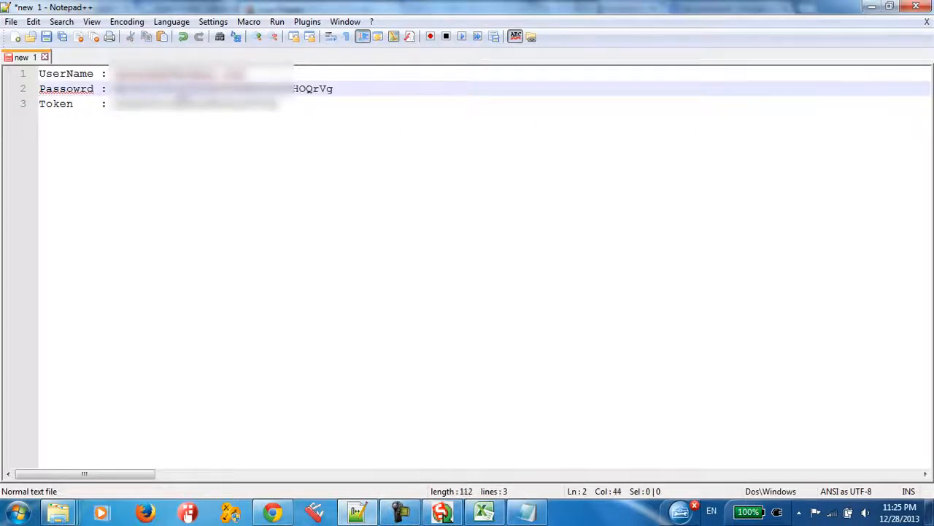
# Select the combined password and token in the Notepad++ note, paste it into Data Loader's Password field, and log in
pyautogui.doubleClick(212, 105)
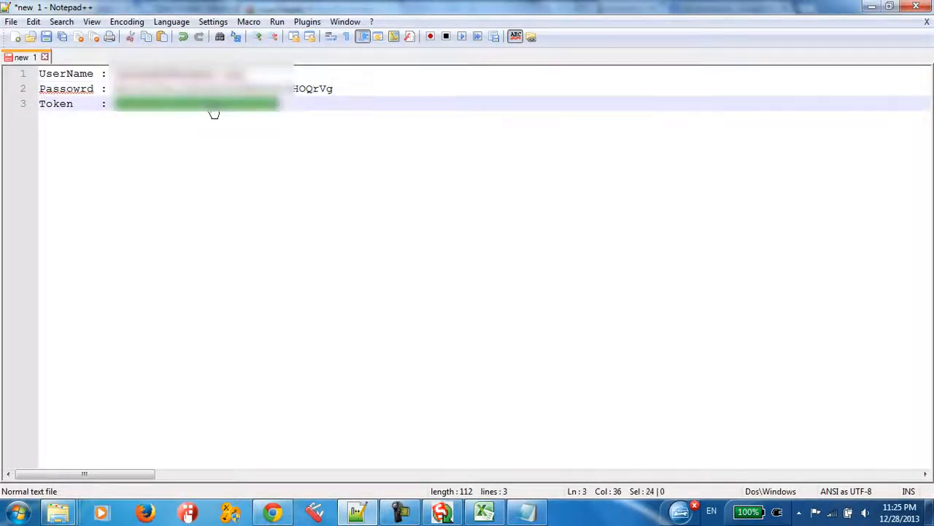
pyautogui.click(350, 104)
pyautogui.moveTo(333, 90); pyautogui.dragTo(113, 90)
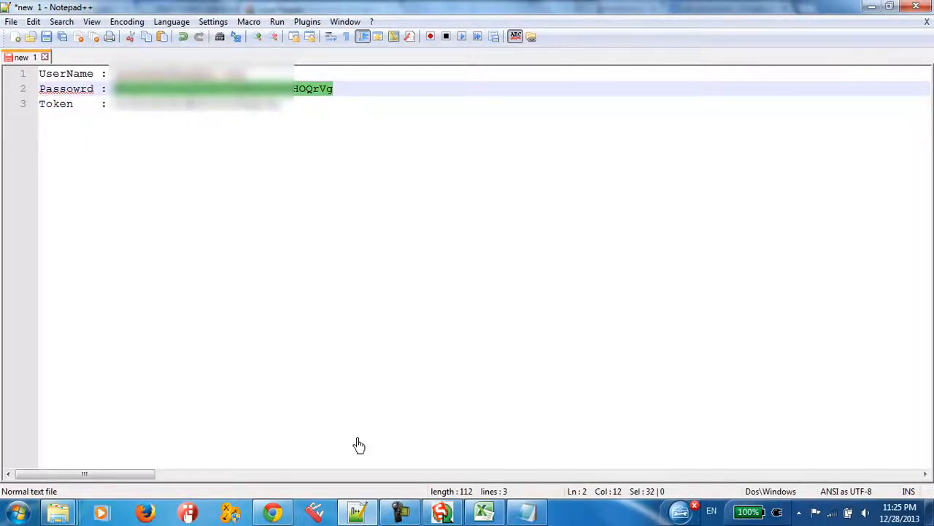
pyautogui.click(447, 513)
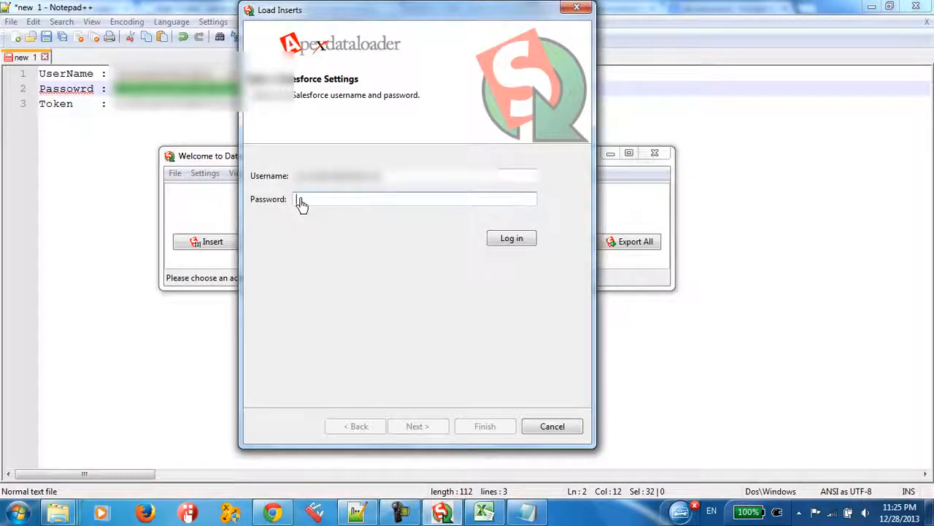
pyautogui.hotkey('ctrl', 'v')
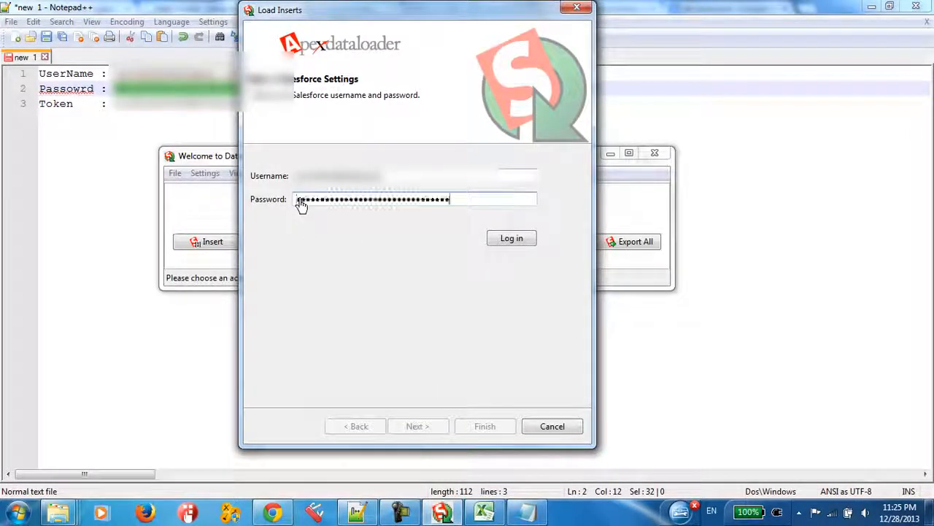
pyautogui.click(516, 241)
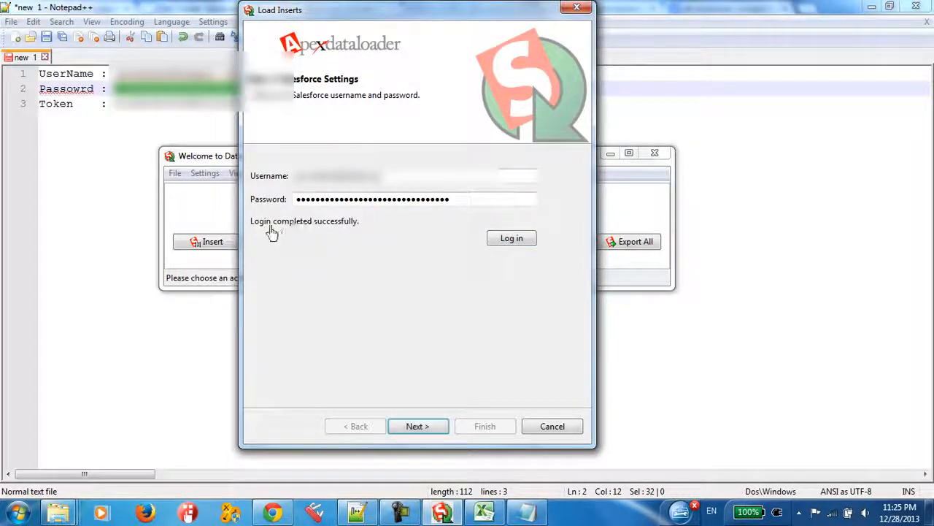
# Continue to the data object selection and choose the Inventory Item Serial (Inventory_Item_Serial__c) object
pyautogui.click(417, 429)
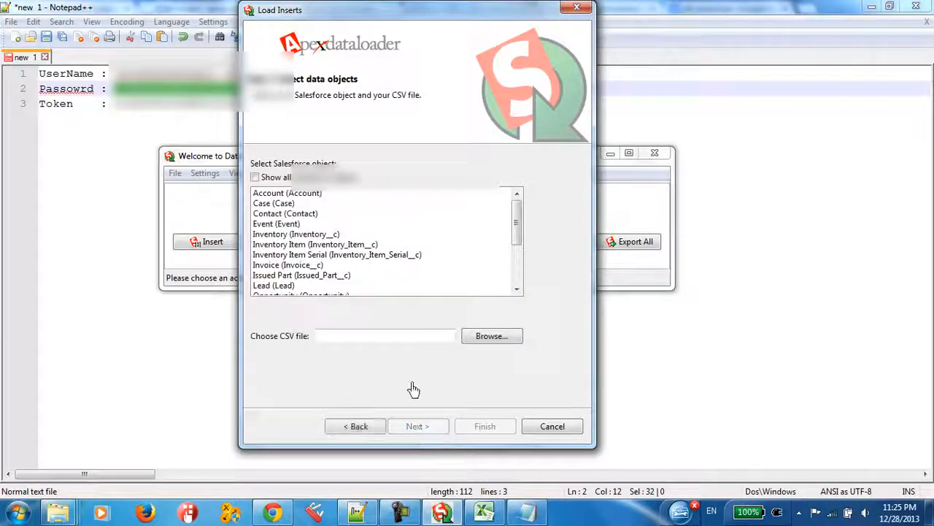
pyautogui.moveTo(519, 225); pyautogui.dragTo(523, 254)
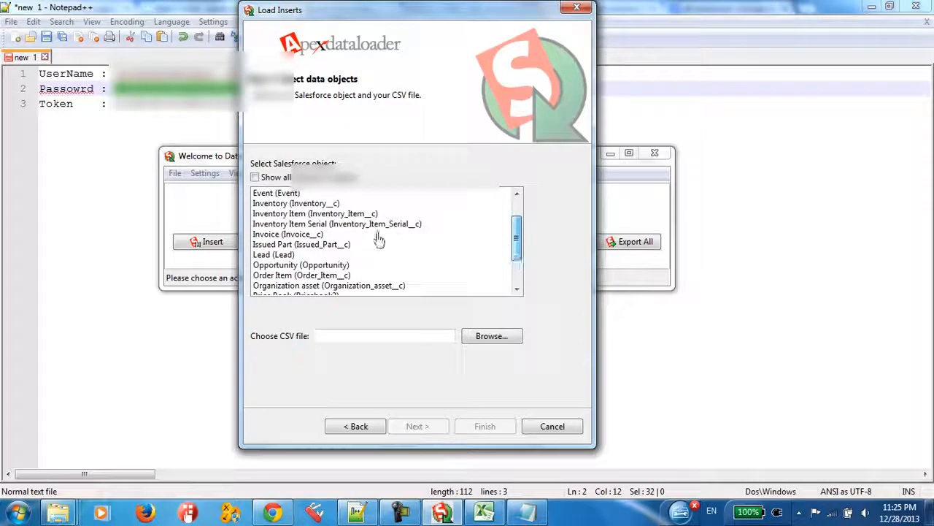
pyautogui.click(340, 234)
pyautogui.click(339, 224)
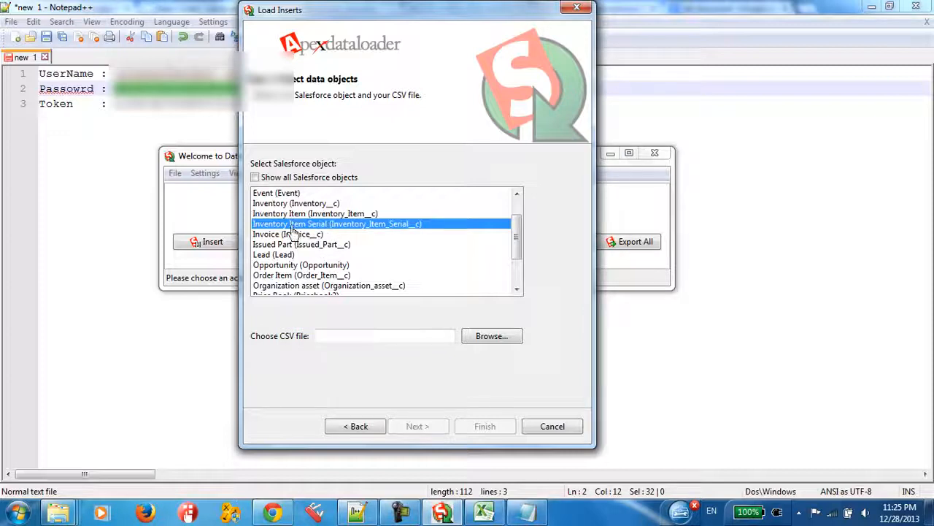
# Switch to Salesforce in Chrome and open the Inventory Item Serial object page to see the target of the insert
pyautogui.click(286, 508)
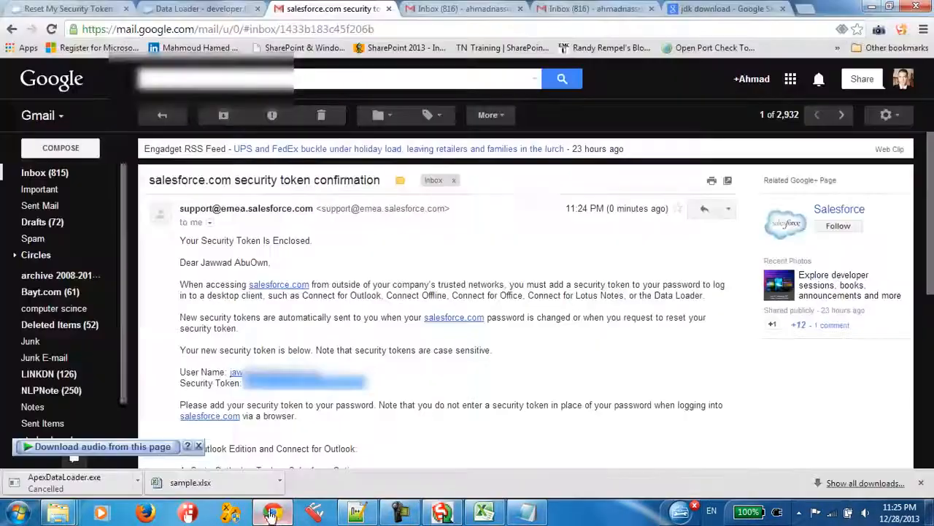
pyautogui.click(81, 7)
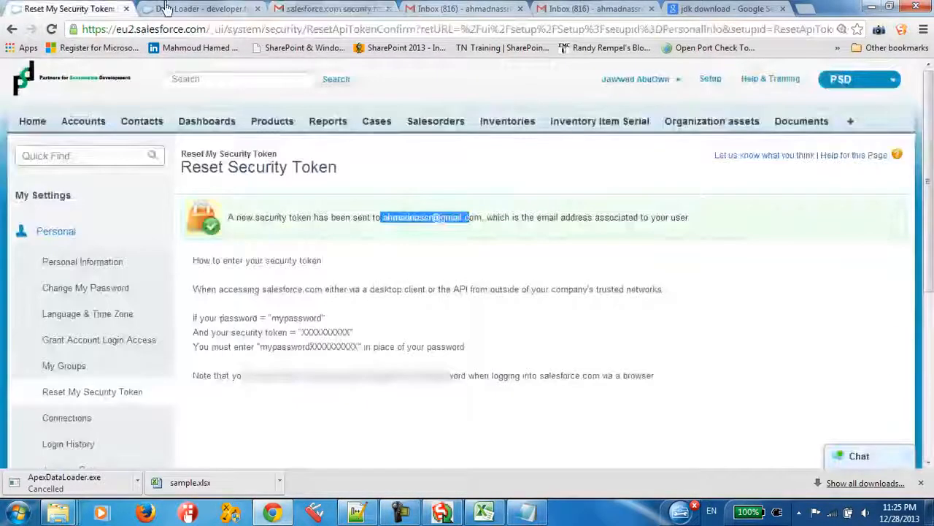
pyautogui.click(169, 8)
pyautogui.click(80, 8)
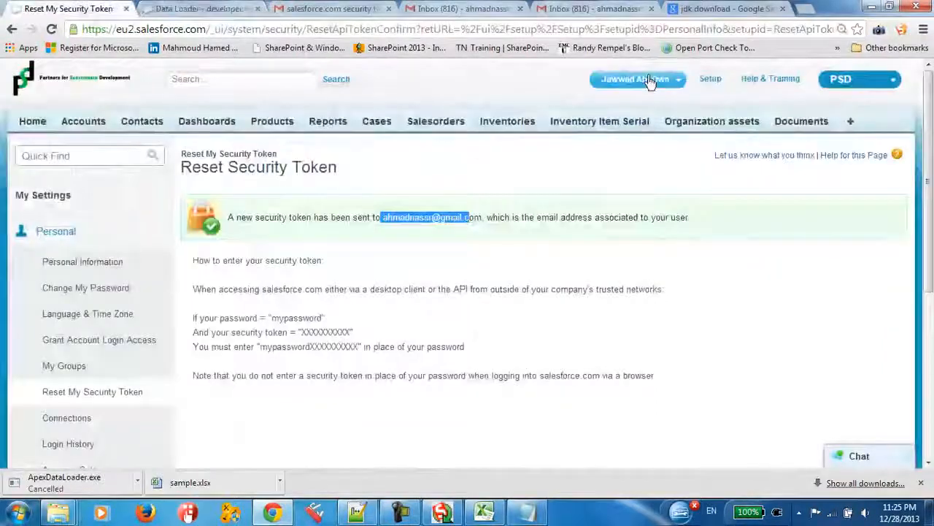
pyautogui.click(600, 122)
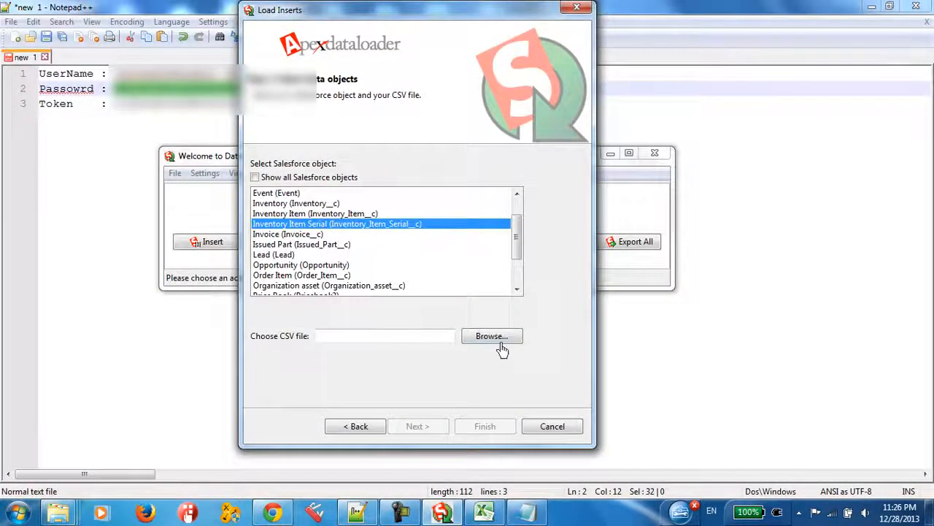
# Switch to sample.xlsx in Excel, maximize it, and select the serial values in A2:A14 to review them
pyautogui.click(484, 513)
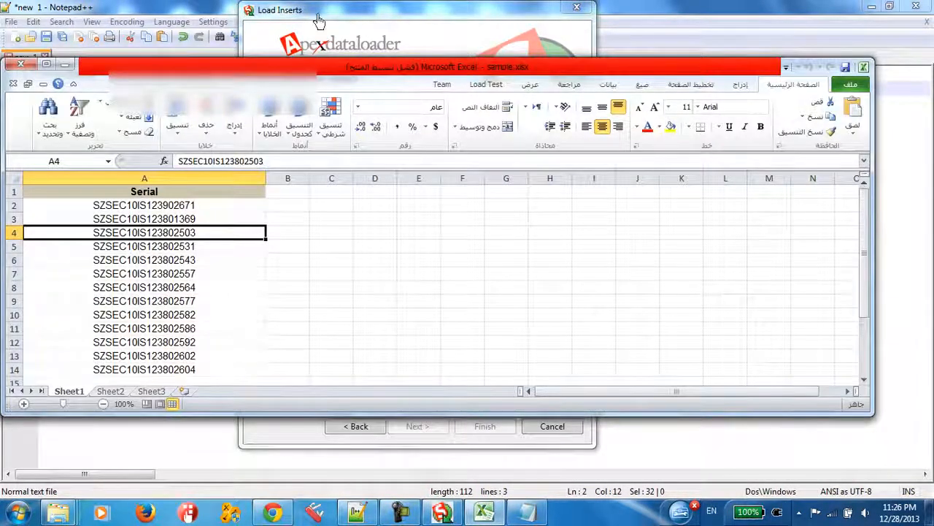
pyautogui.doubleClick(270, 68)
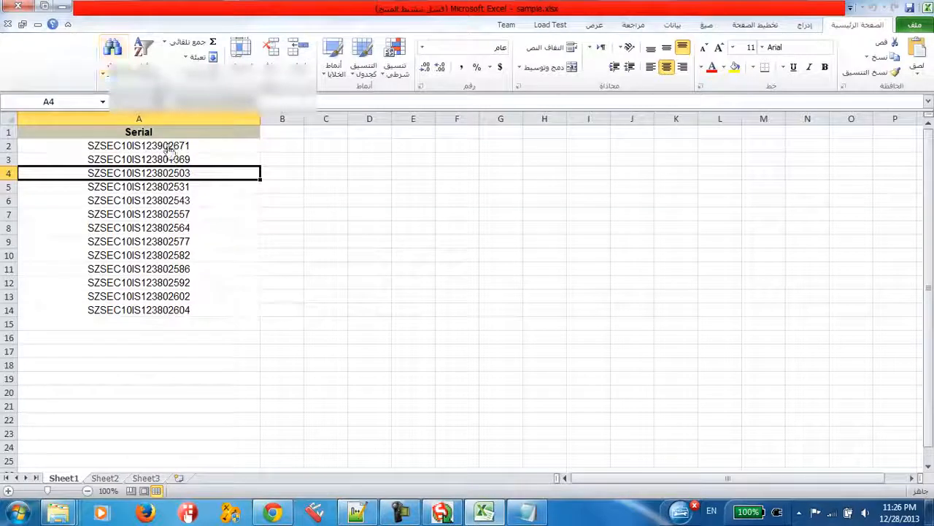
pyautogui.moveTo(167, 146); pyautogui.dragTo(188, 314)
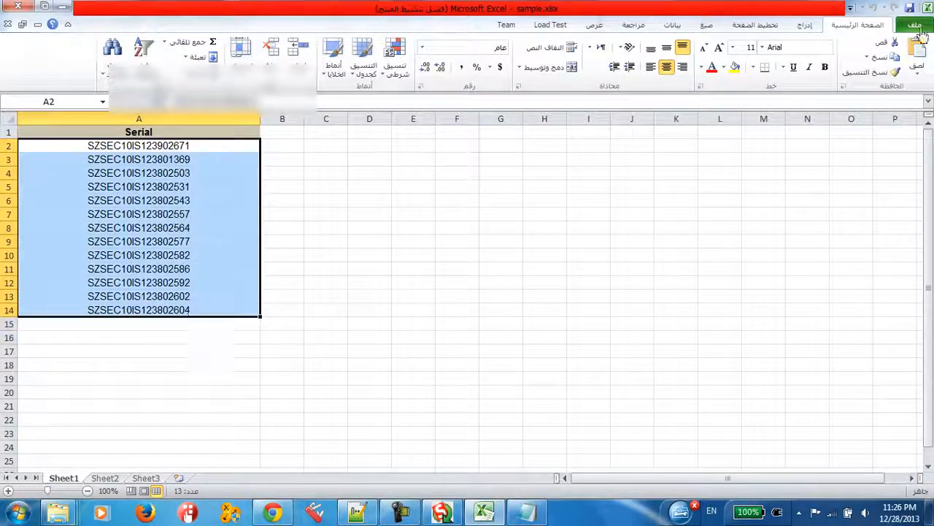
# Save the workbook as sample.csv in CSV (MS-DOS) format in the salesforce dl folder, accepting the format warnings, and close Excel
pyautogui.click(916, 26)
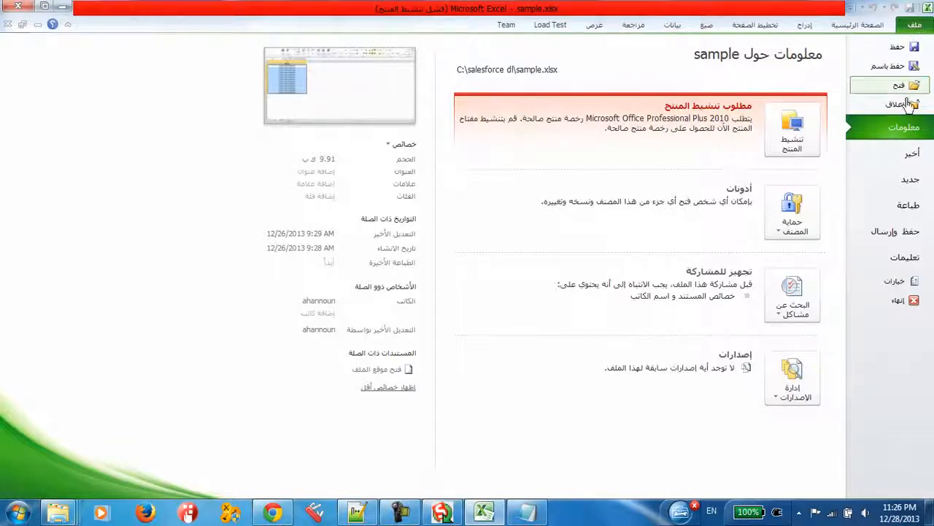
pyautogui.click(880, 70)
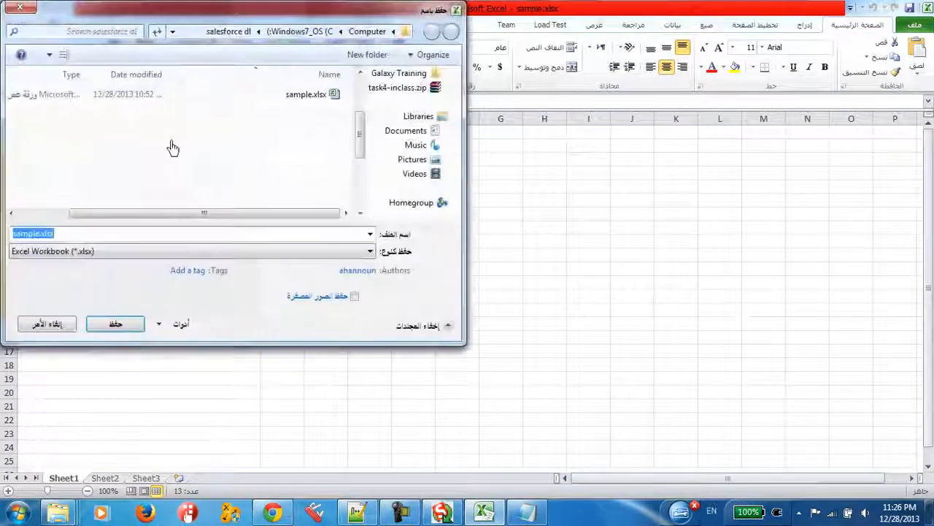
pyautogui.click(344, 252)
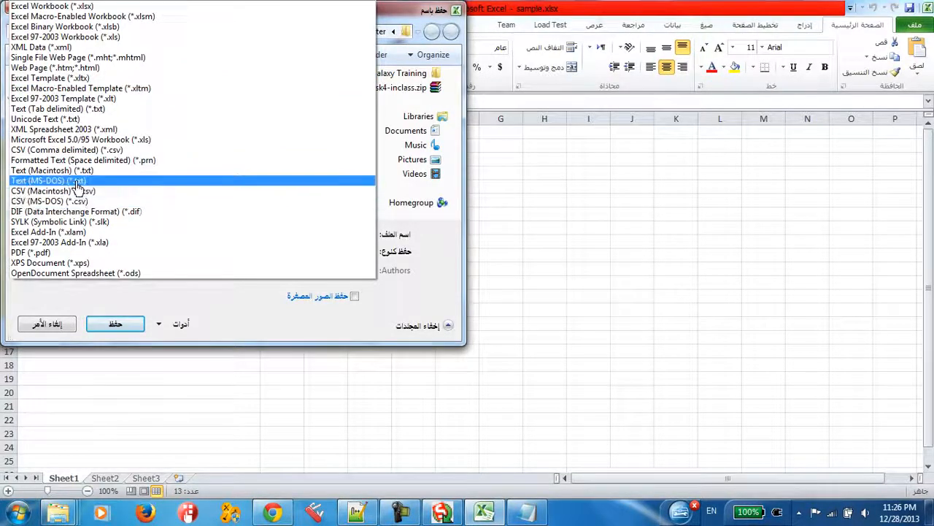
pyautogui.click(79, 202)
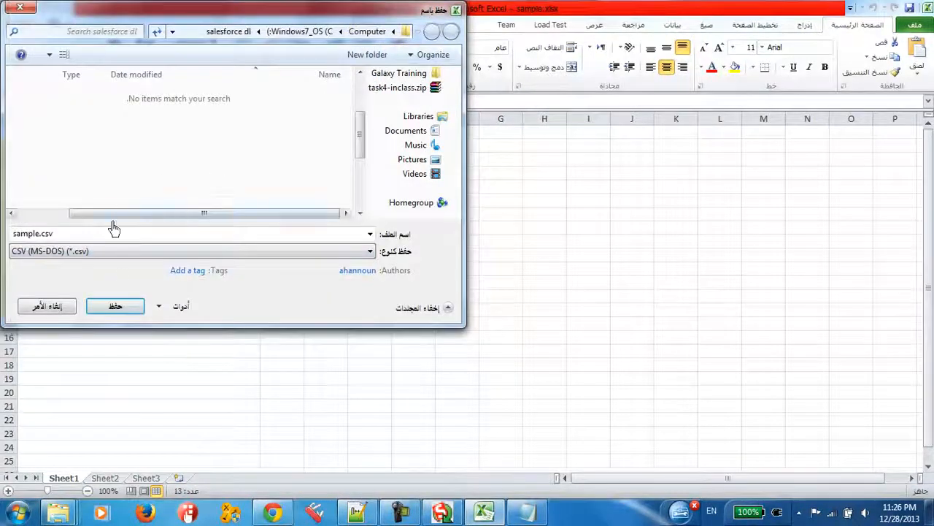
pyautogui.click(132, 310)
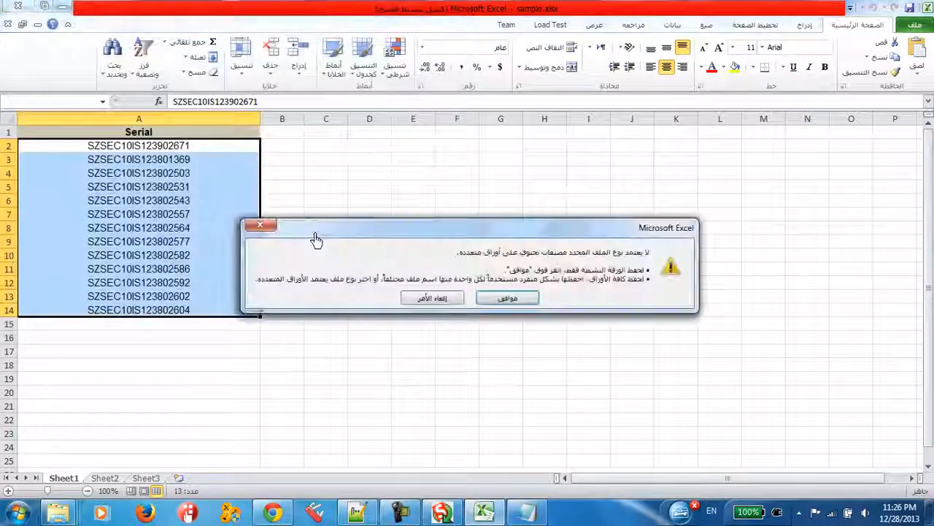
pyautogui.click(493, 307)
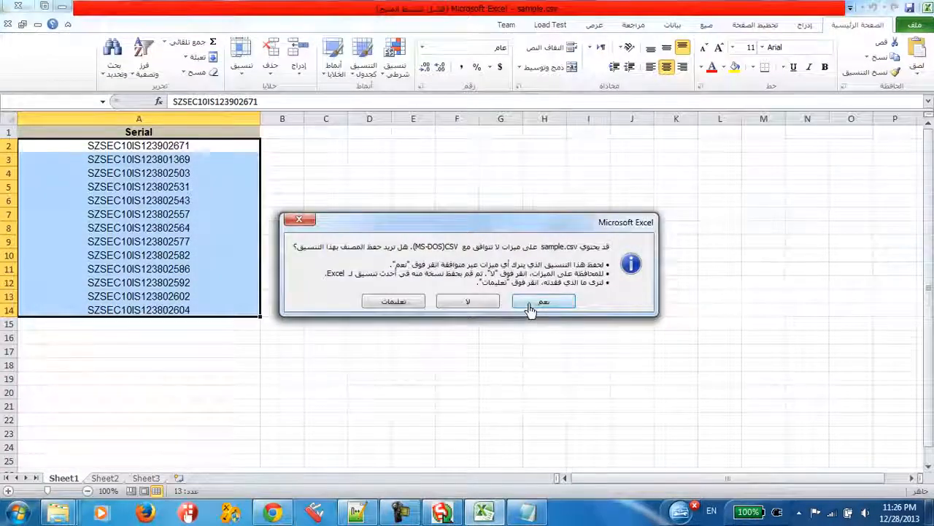
pyautogui.click(531, 308)
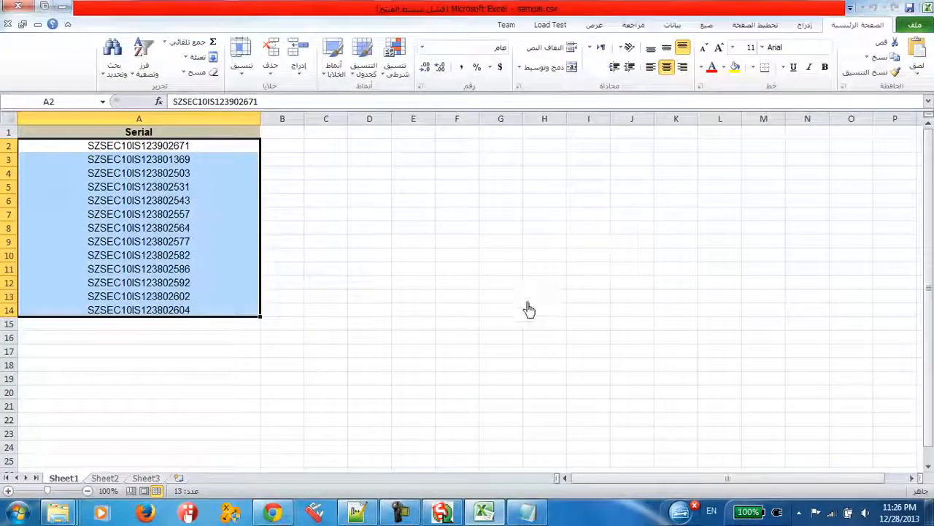
pyautogui.click(6, 6)
pyautogui.click(464, 273)
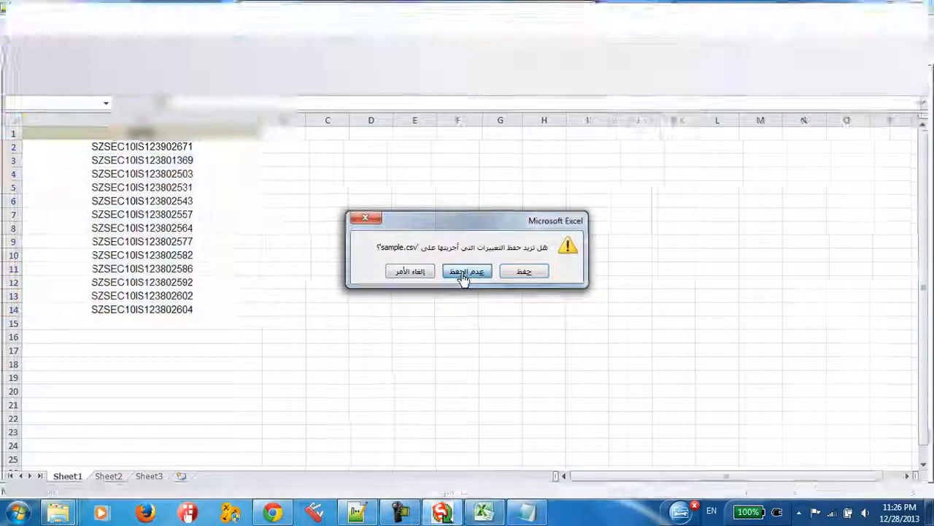
# Switch to the salesforce dl folder window in Windows Explorer
pyautogui.click(89, 514)
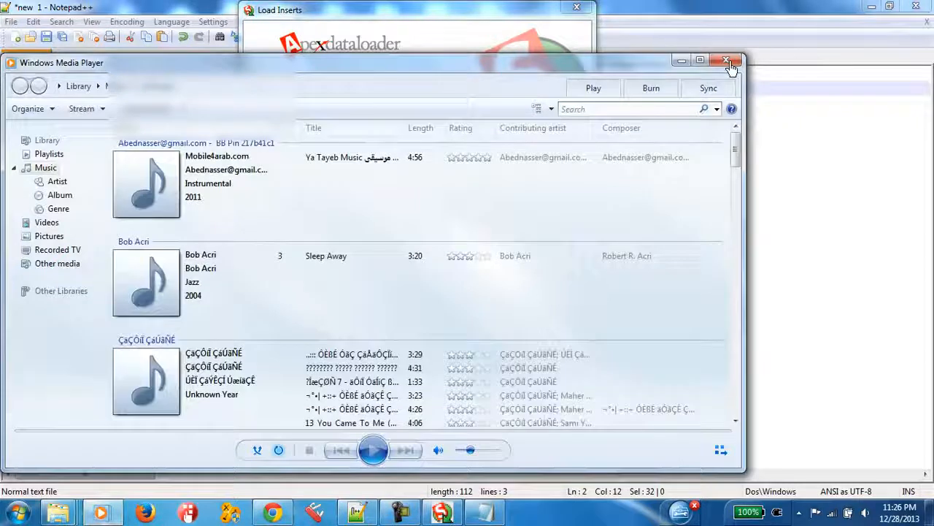
pyautogui.click(726, 60)
pyautogui.moveTo(59, 514)
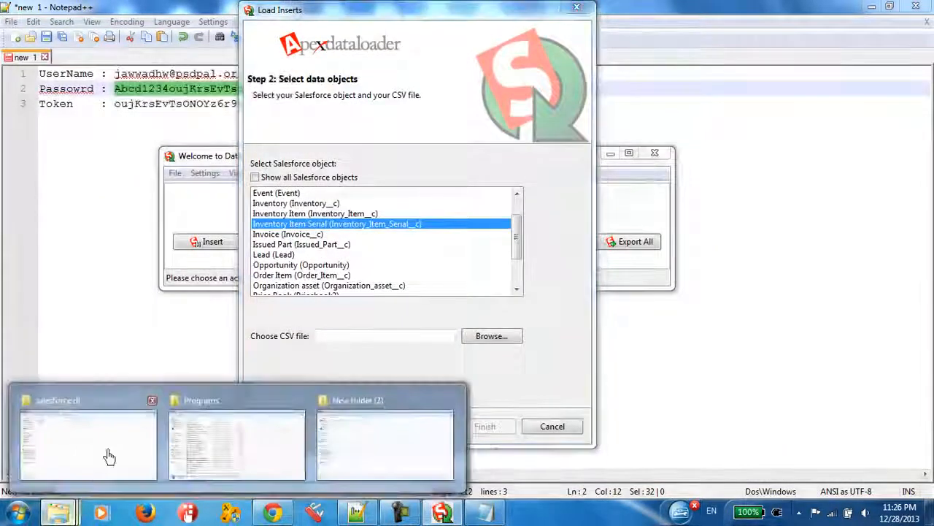
pyautogui.click(104, 448)
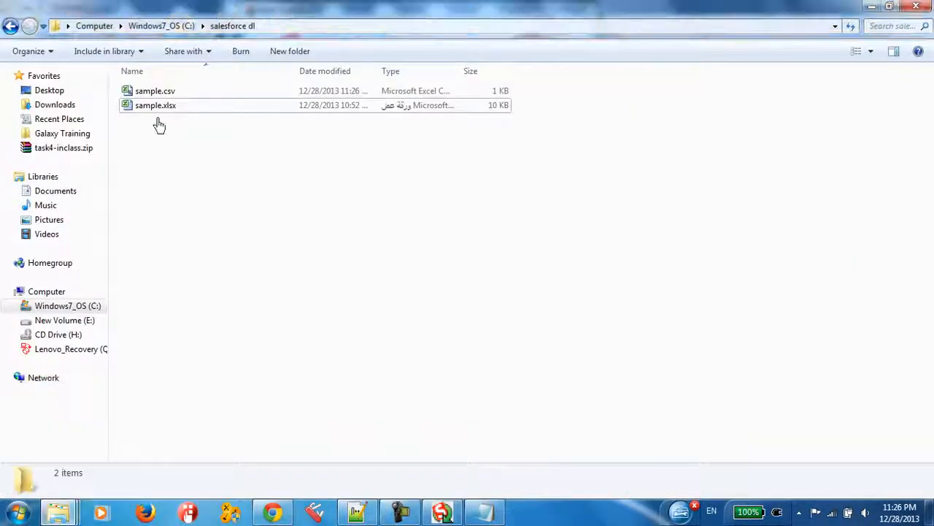
# Open sample.csv in Notepad++ to examine the serial list, and close Notepad++ without saving the new 1 note
pyautogui.click(155, 105)
pyautogui.click(153, 91)
pyautogui.rightClick(152, 90)
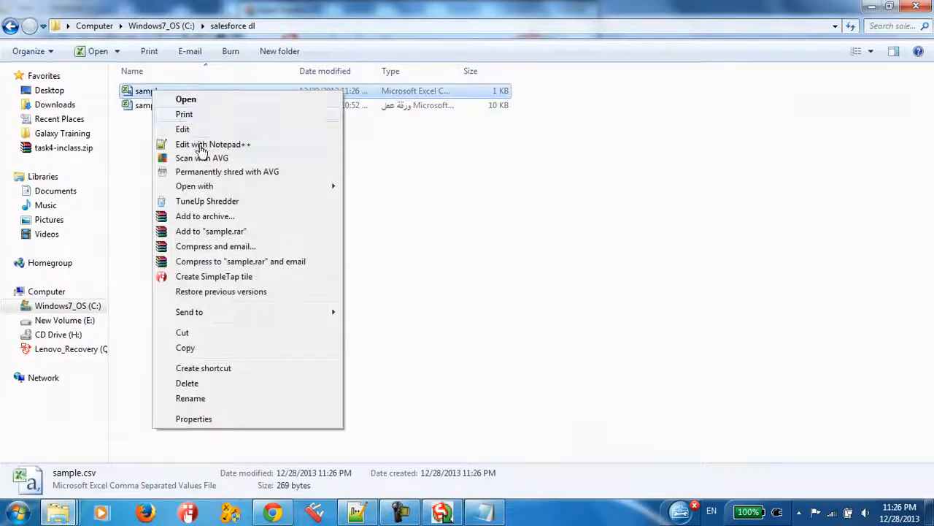
pyautogui.click(201, 144)
pyautogui.click(275, 297)
pyautogui.hotkey('ctrl', 'a')
pyautogui.click(216, 211)
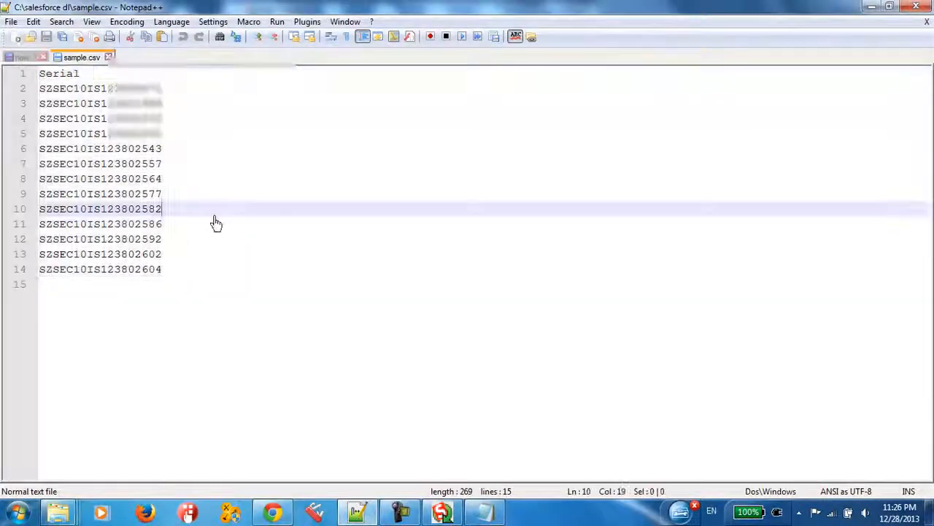
pyautogui.click(917, 12)
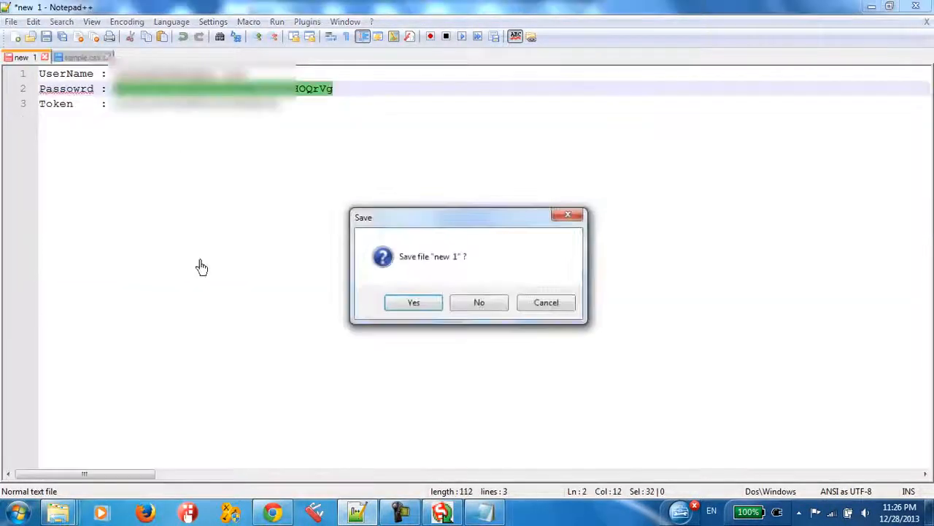
pyautogui.click(472, 308)
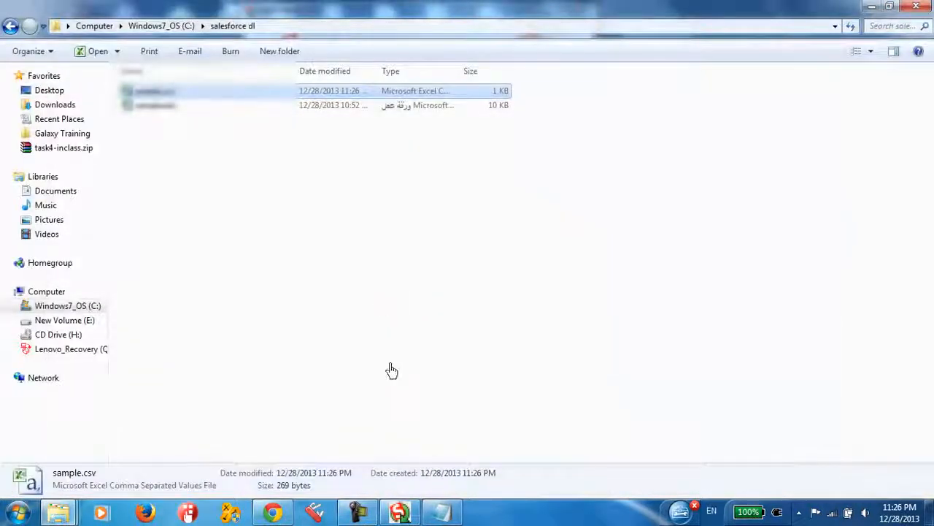
# Switch to Data Loader and choose sample.csv from C:\salesforce dl as the CSV file for the insert
pyautogui.click(399, 513)
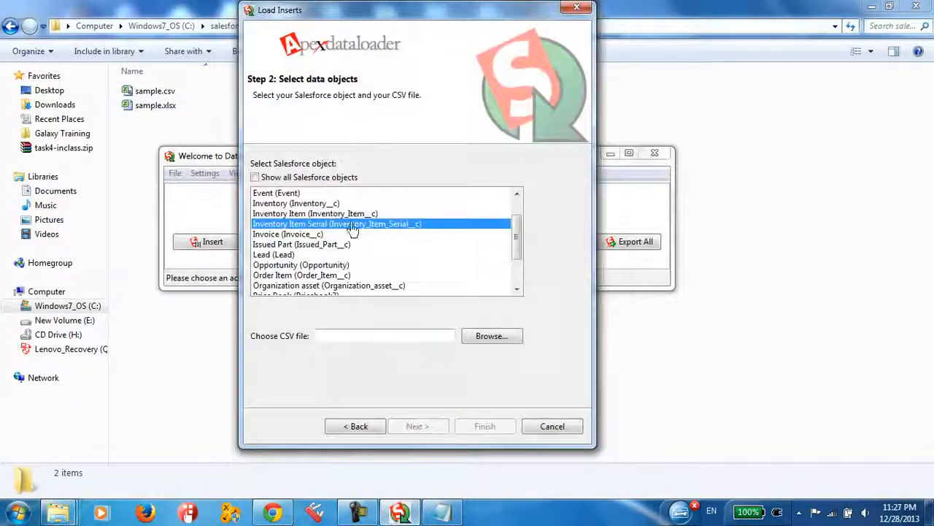
pyautogui.click(487, 337)
pyautogui.click(431, 114)
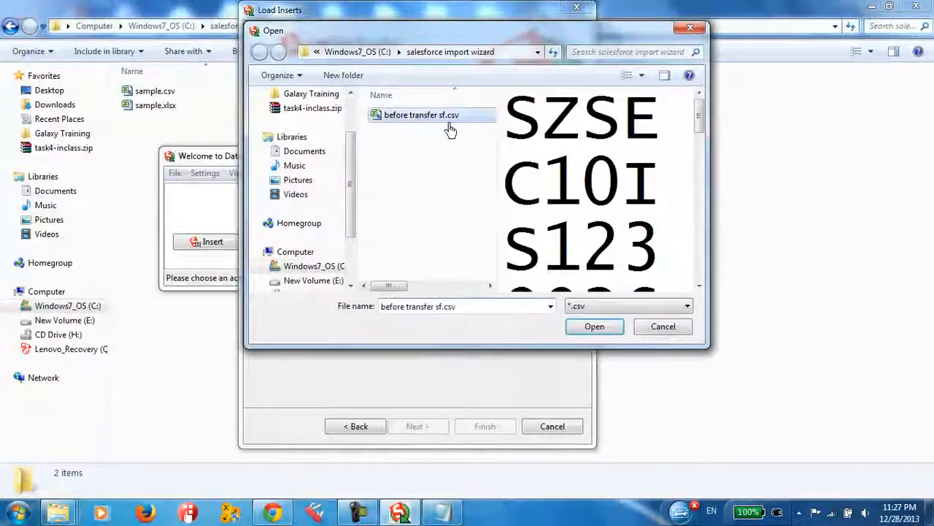
pyautogui.click(357, 52)
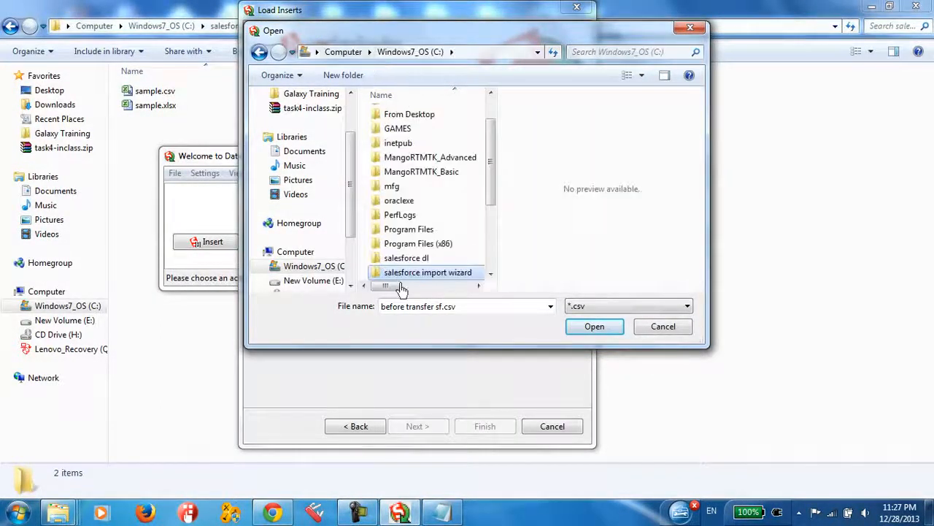
pyautogui.doubleClick(409, 258)
pyautogui.click(402, 117)
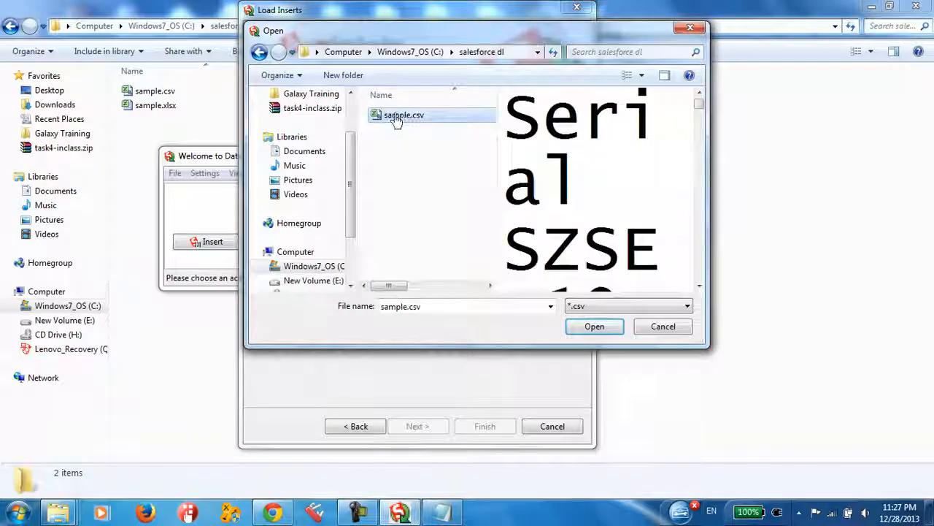
pyautogui.click(595, 328)
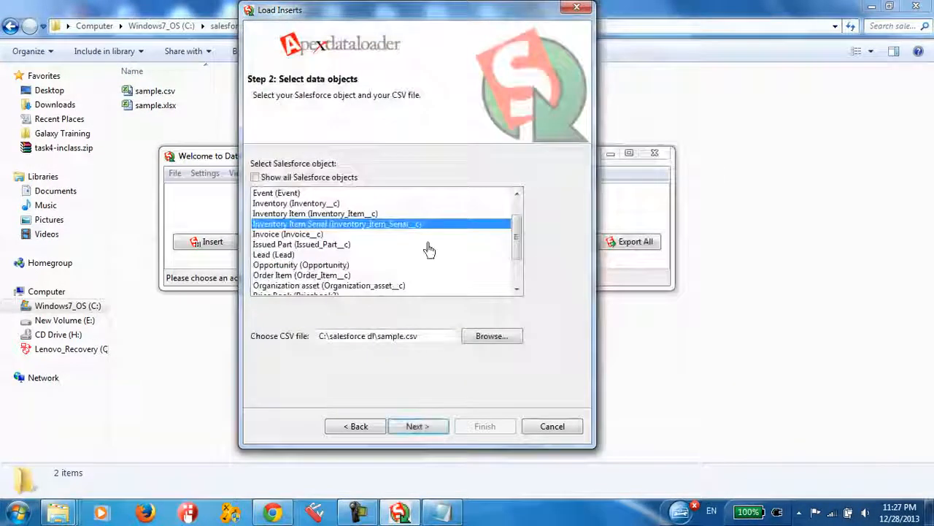
# Proceed with the Inventory Item Serial object and sample.csv, start creating a field map, and select the Serial column
pyautogui.click(422, 436)
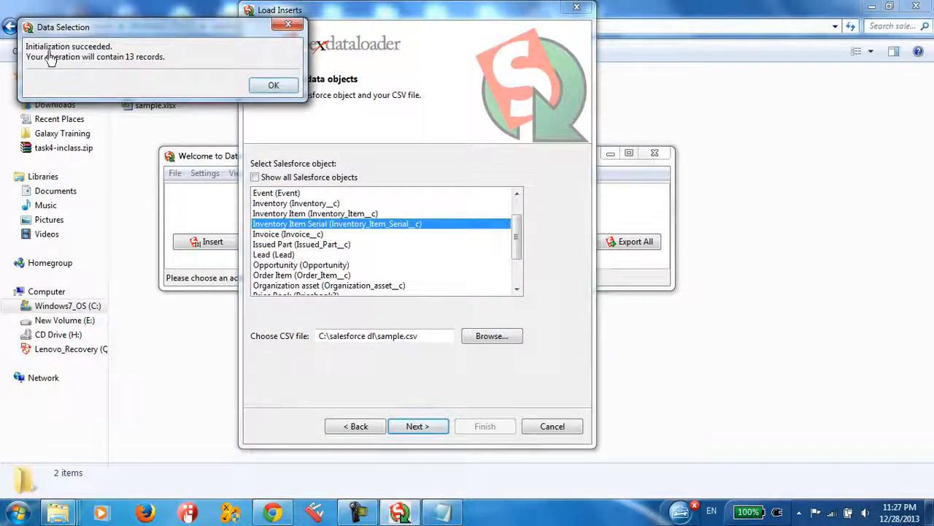
pyautogui.click(273, 87)
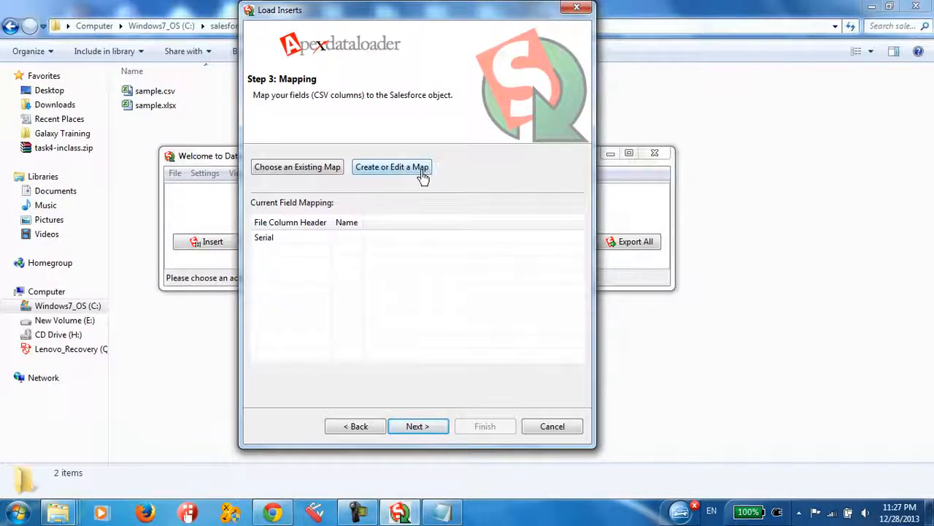
pyautogui.click(426, 174)
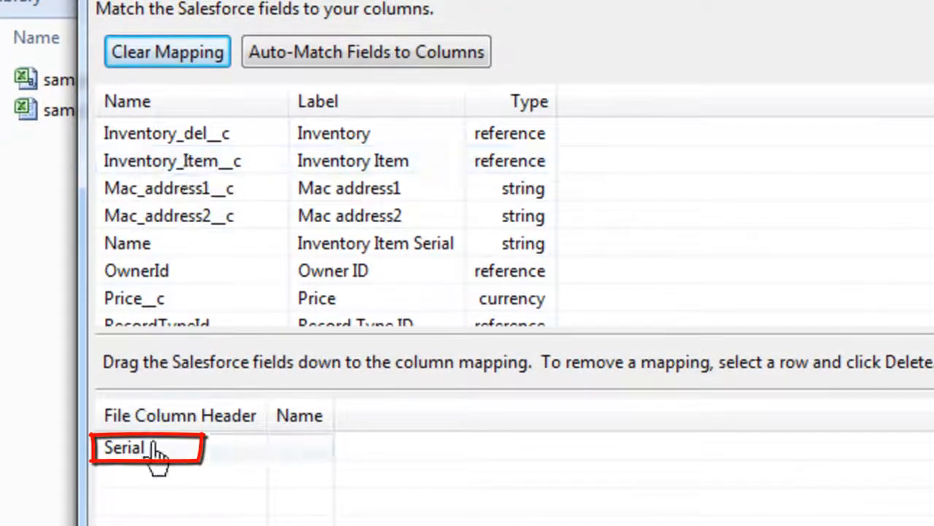
pyautogui.click(130, 447)
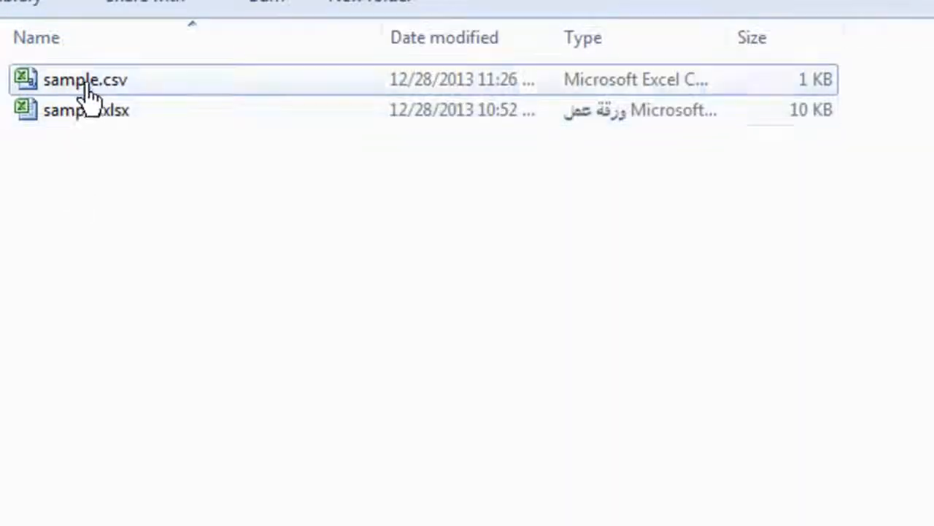
# Open sample.csv in Excel and examine the Serial header and the serial numbers in column A
pyautogui.doubleClick(81, 79)
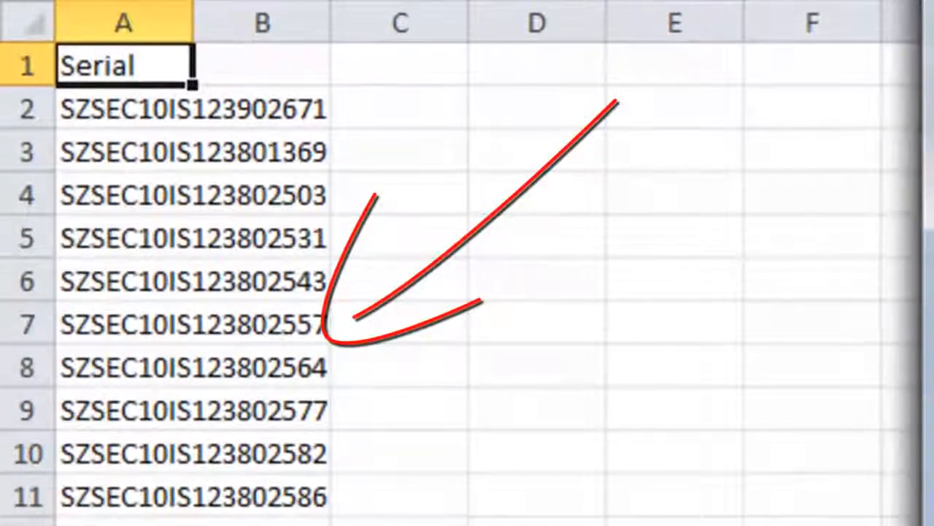
pyautogui.click(209, 138)
pyautogui.moveTo(134, 77); pyautogui.dragTo(106, 525)
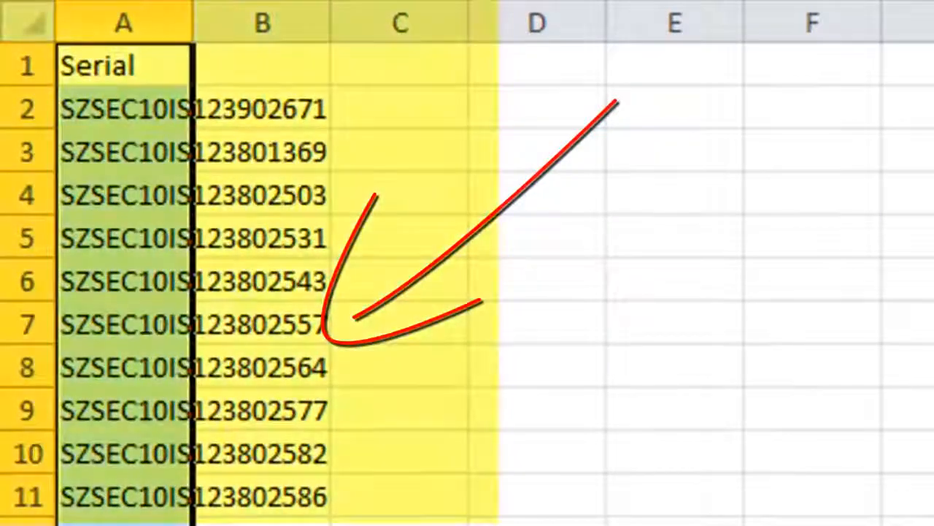
pyautogui.moveTo(196, 31); pyautogui.dragTo(560, 87)
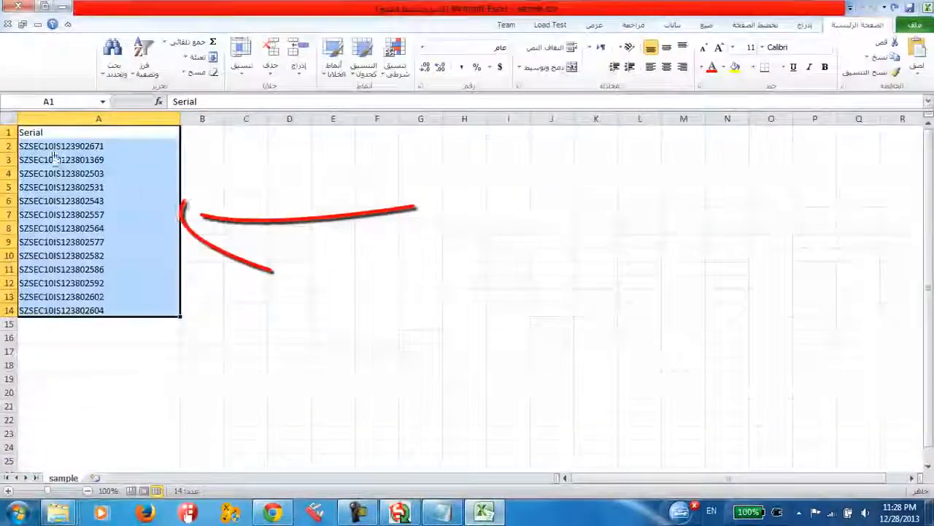
# Switch to Salesforce in the browser and examine the Inventory Item Serial field on the New Inventory Item Serial form
pyautogui.click(55, 152)
pyautogui.moveTo(44, 132); pyautogui.dragTo(50, 313)
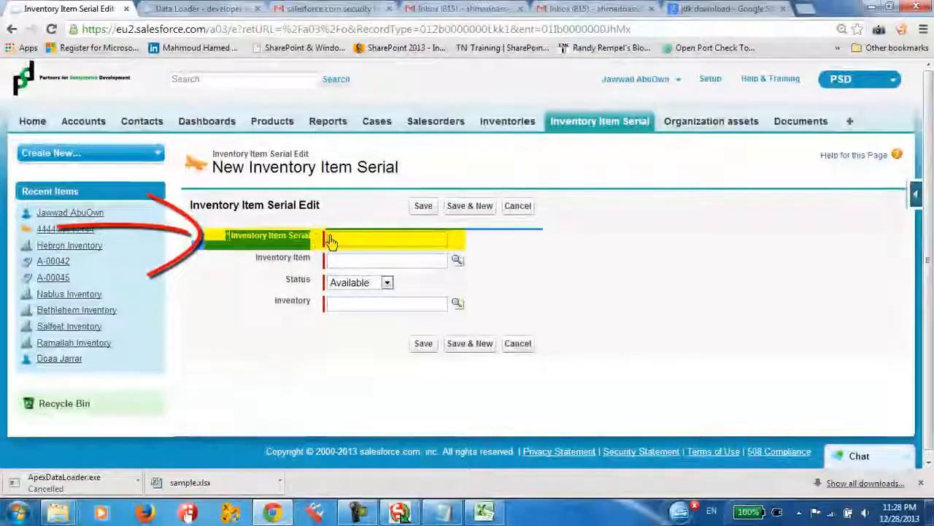
pyautogui.doubleClick(339, 242)
pyautogui.moveTo(304, 236); pyautogui.dragTo(350, 245)
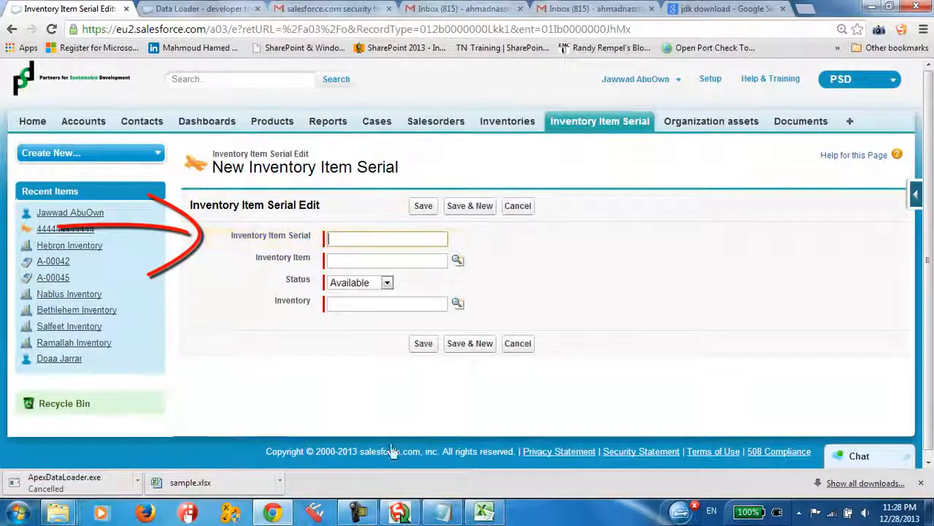
# Switch back to Data Loader and map the Name field, labelled Inventory Item Serial, to the Serial file column
pyautogui.click(494, 518)
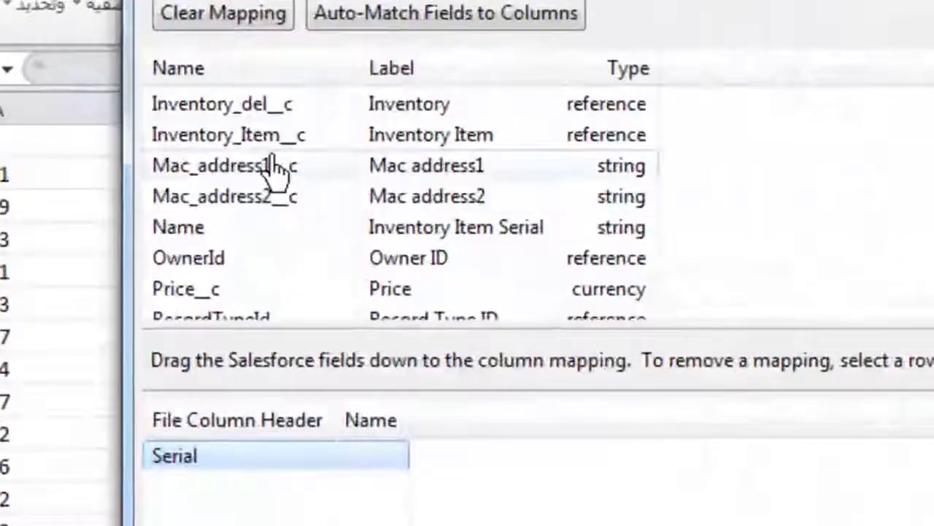
pyautogui.moveTo(362, 67); pyautogui.dragTo(407, 67)
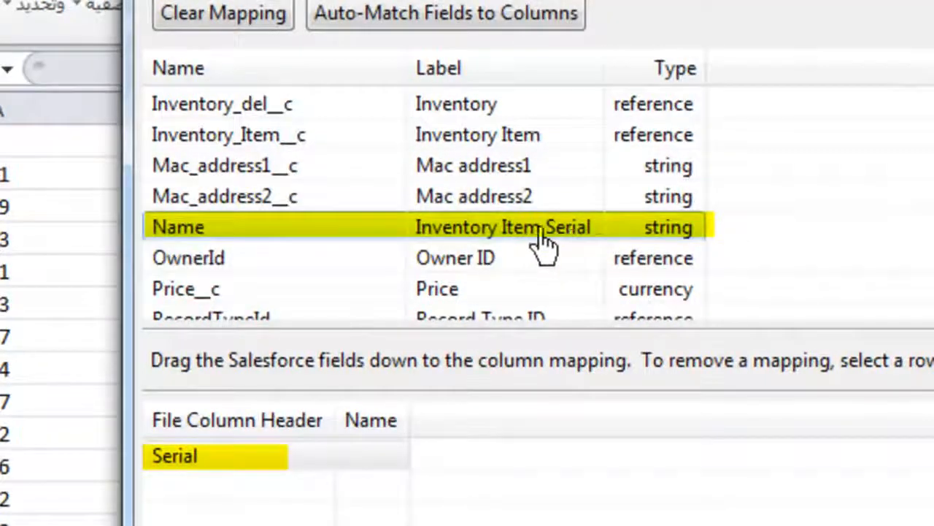
pyautogui.moveTo(550, 230); pyautogui.dragTo(491, 236)
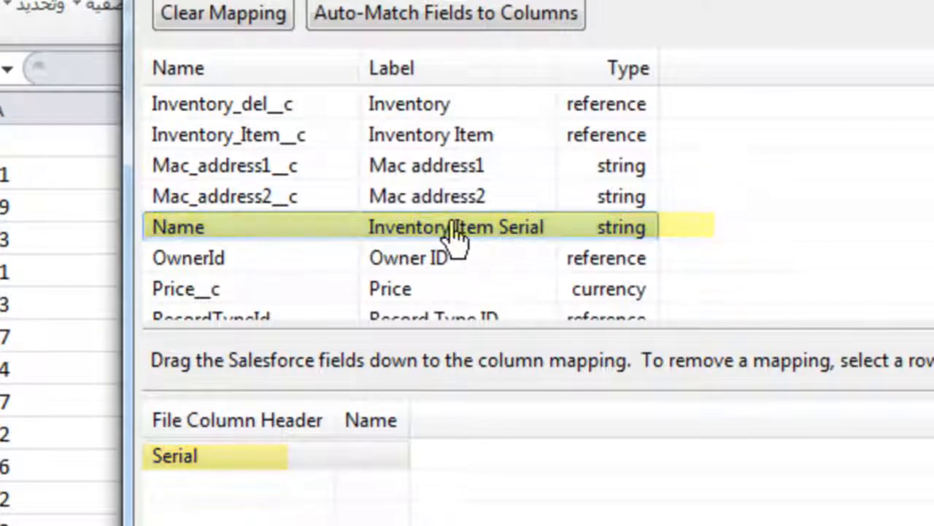
pyautogui.moveTo(458, 232); pyautogui.dragTo(365, 472)
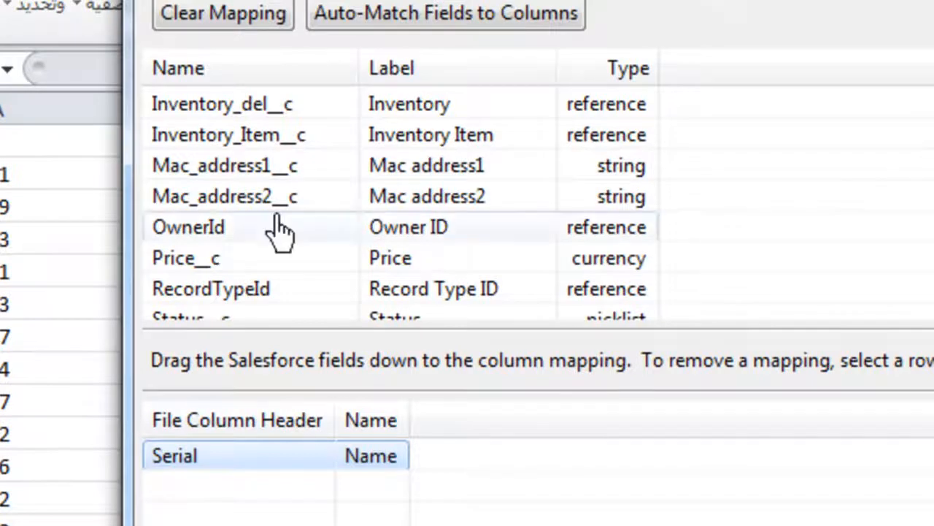
pyautogui.moveTo(208, 205); pyautogui.dragTo(264, 448)
pyautogui.click(278, 463)
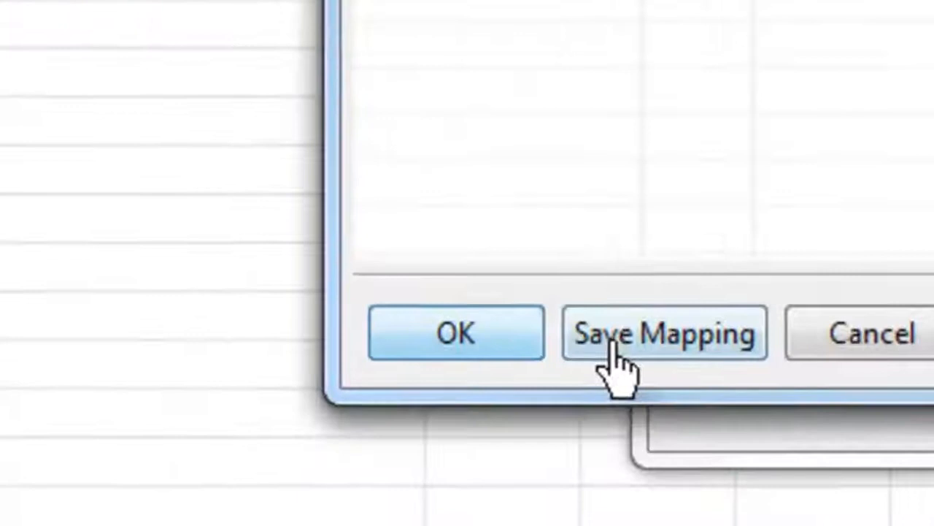
# Save the mapping as an .sdl file named a in the salesforce dl folder and apply it to the insert
pyautogui.click(420, 406)
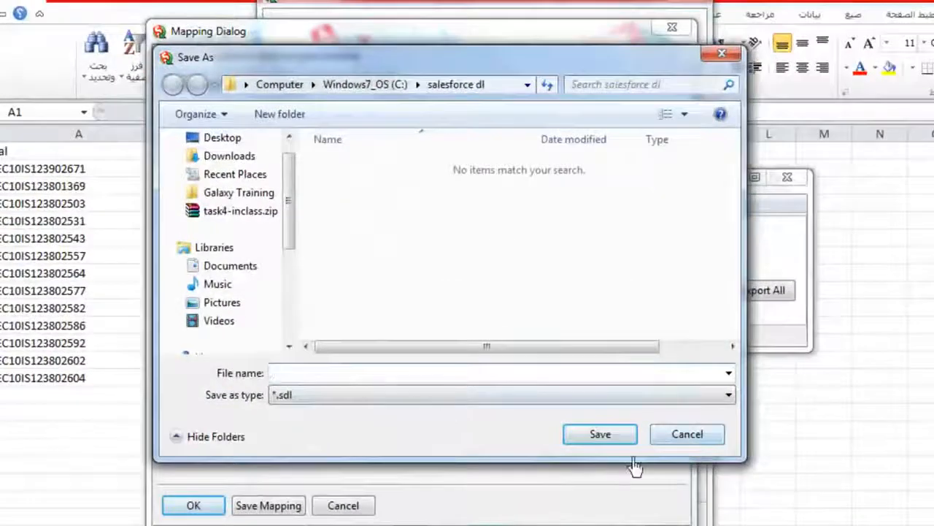
pyautogui.click(621, 436)
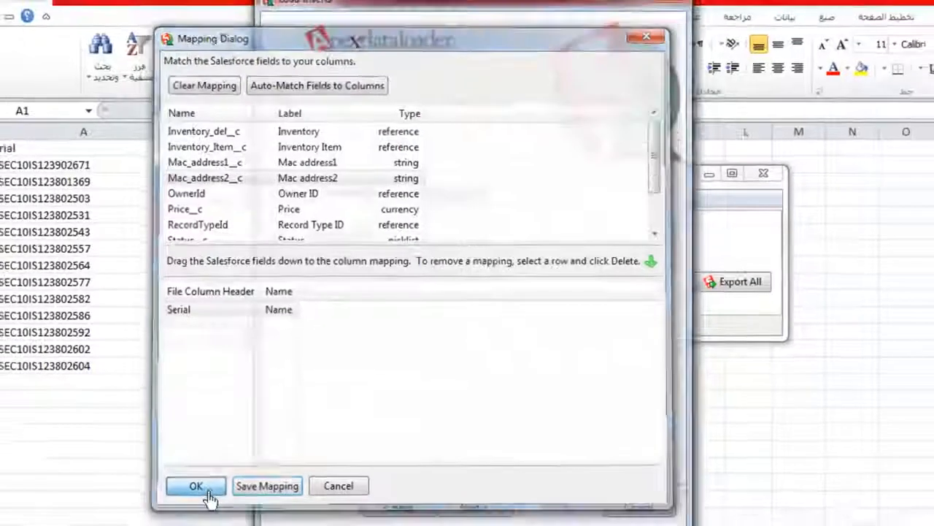
pyautogui.click(206, 489)
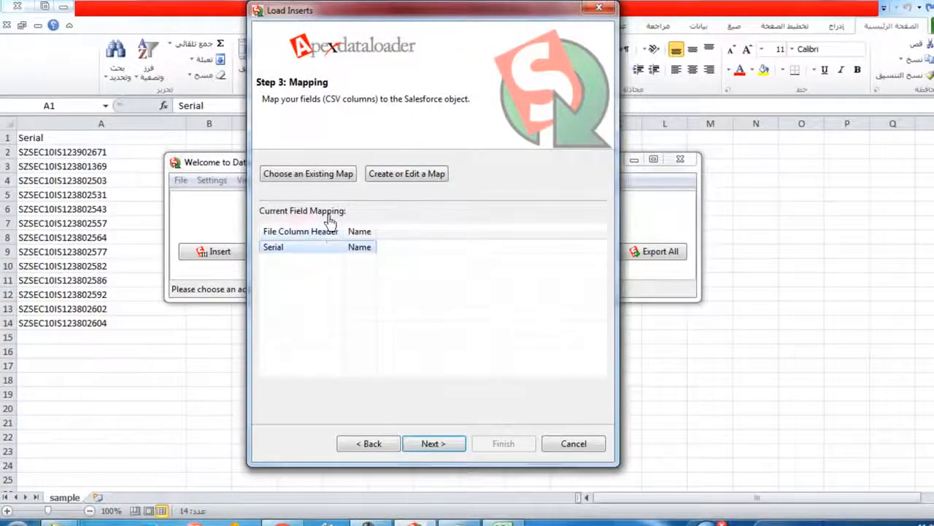
# Proceed to the final insert stage and choose the Desktop as the directory for the success and error files
pyautogui.click(453, 446)
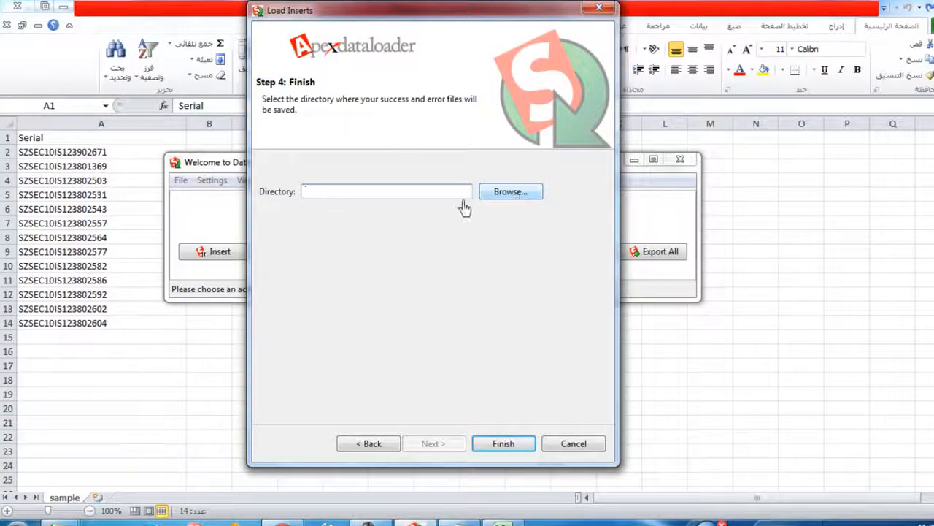
pyautogui.click(496, 192)
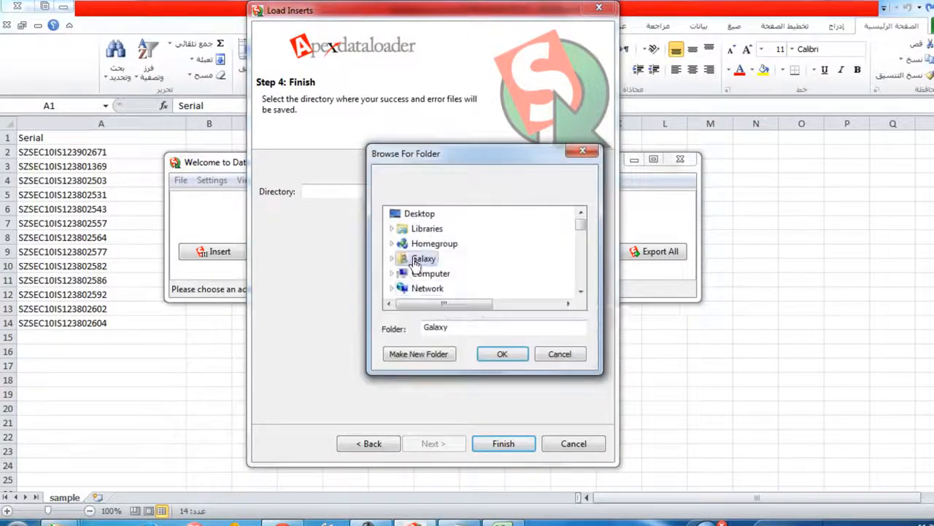
pyautogui.click(418, 213)
pyautogui.click(502, 354)
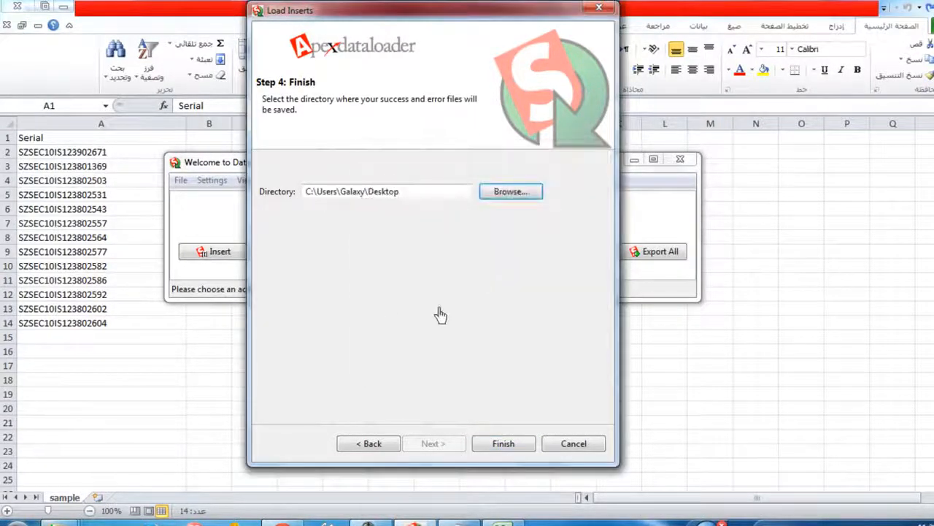
# Run the insert, confirm that new records should be created, and dismiss the completion report
pyautogui.click(497, 454)
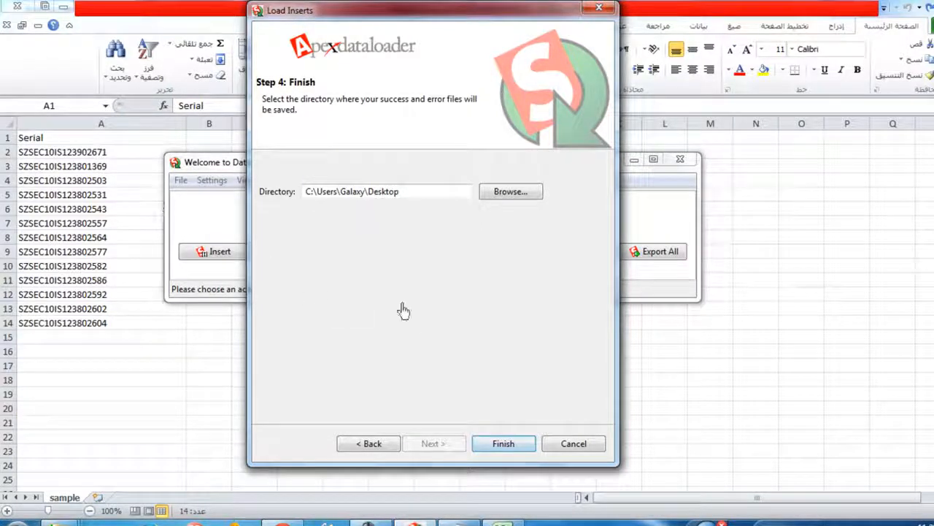
pyautogui.click(503, 447)
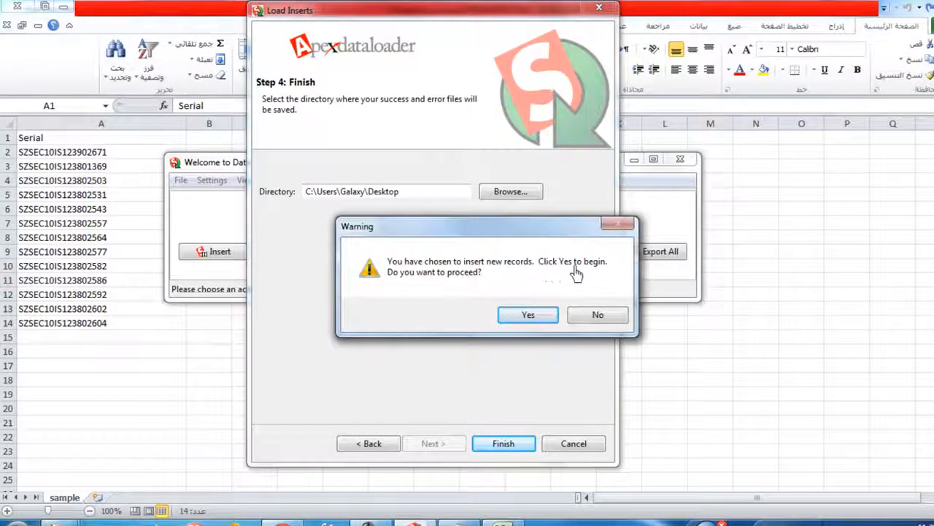
pyautogui.click(530, 315)
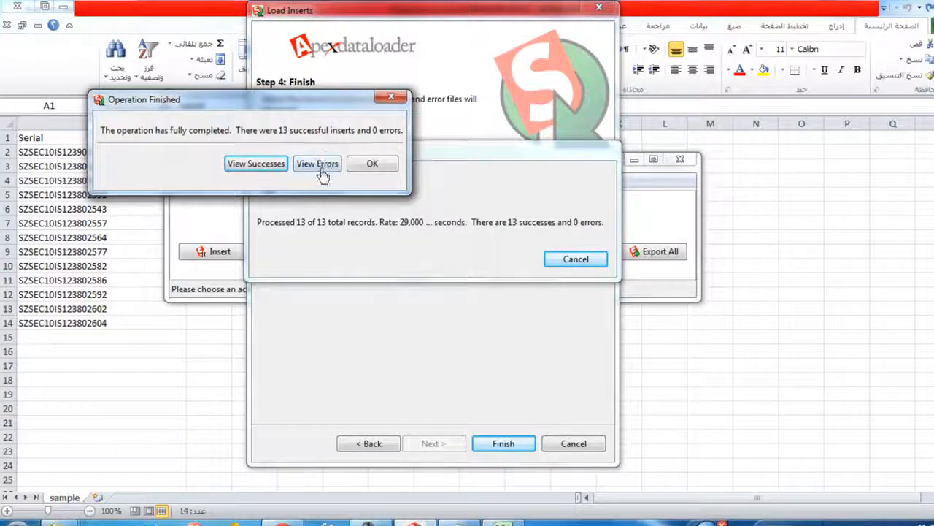
pyautogui.click(387, 171)
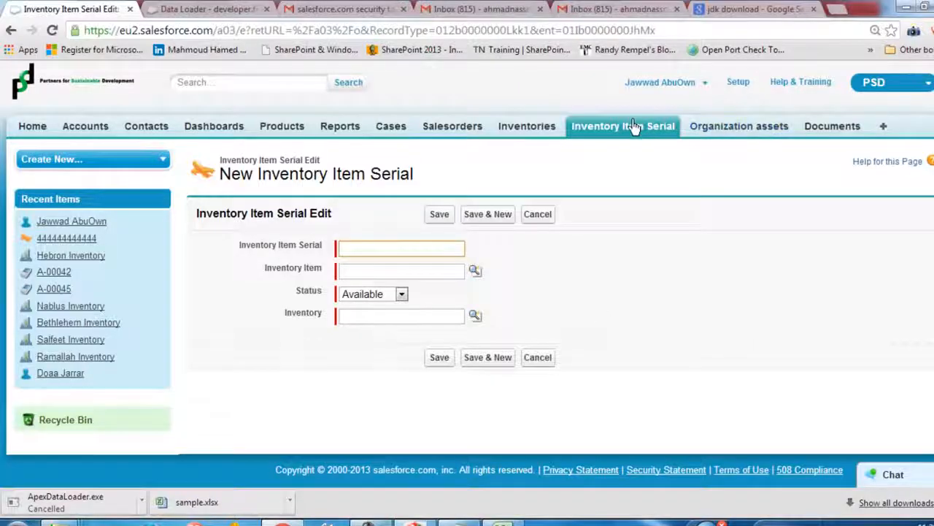
# In Salesforce, display the Inventory Item Serial records with the All list view
pyautogui.click(632, 131)
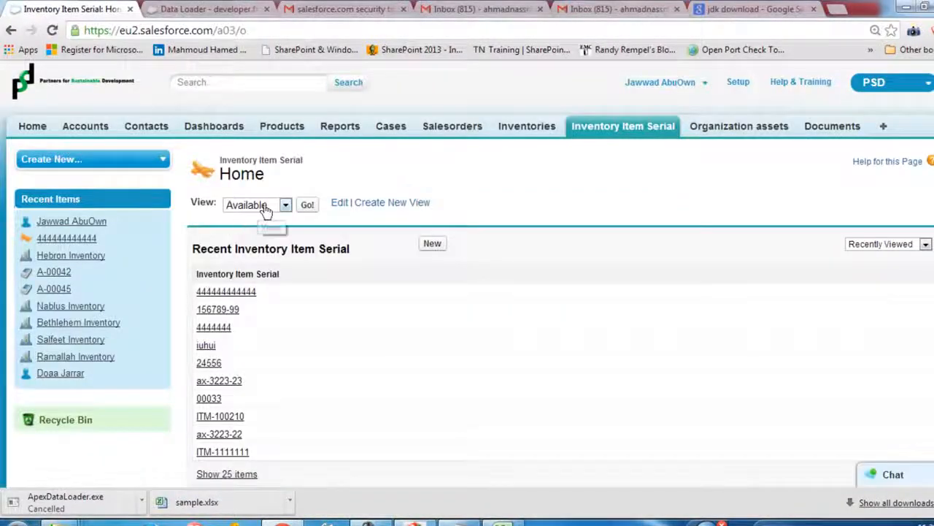
pyautogui.click(261, 206)
pyautogui.click(232, 219)
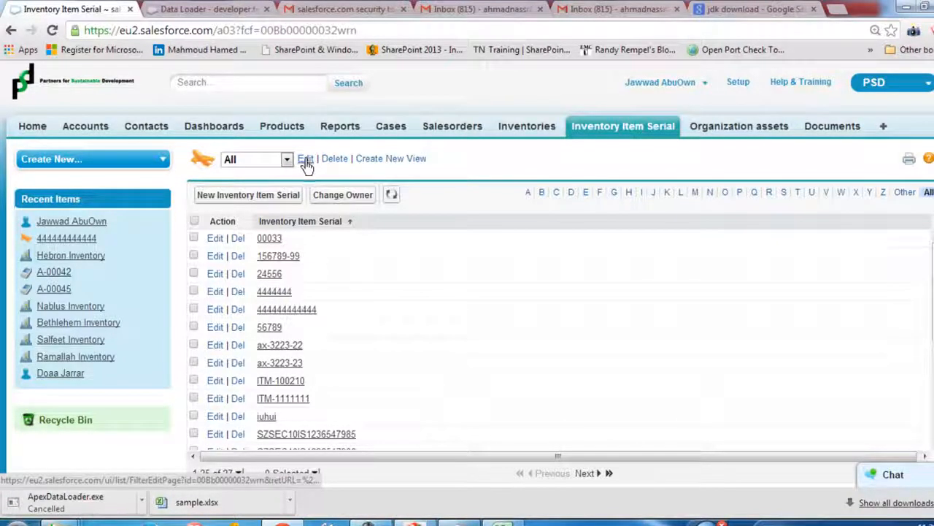
# Start a new Inventory Item Serial list view named TodayItems, using the same text as its unique name
pyautogui.click(387, 159)
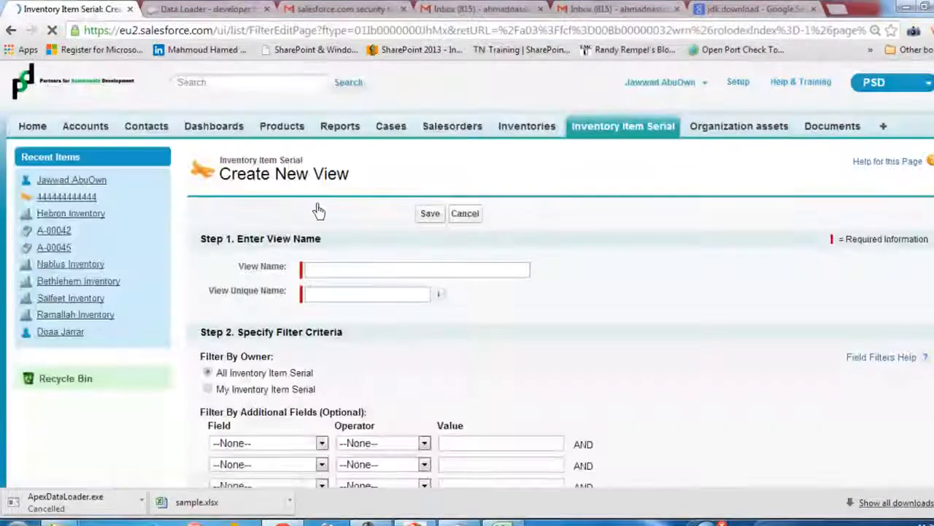
pyautogui.click(333, 271)
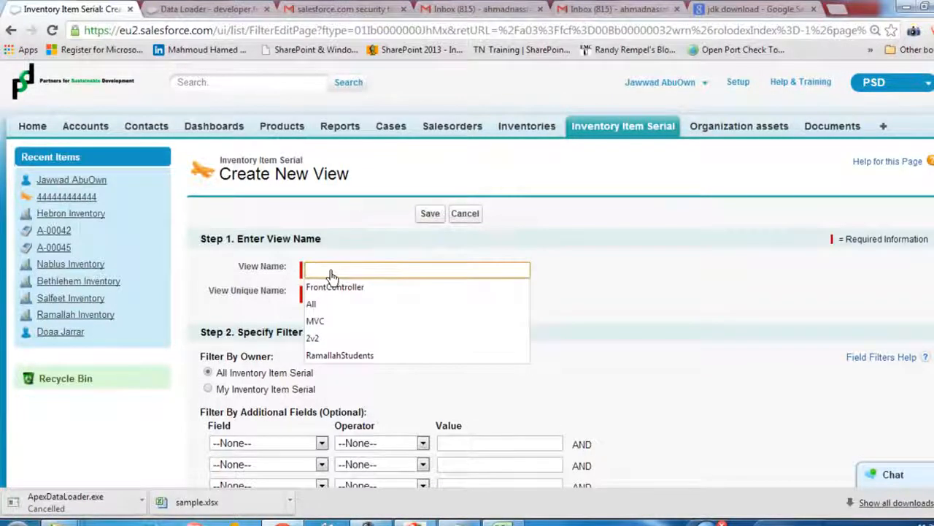
pyautogui.write('T')
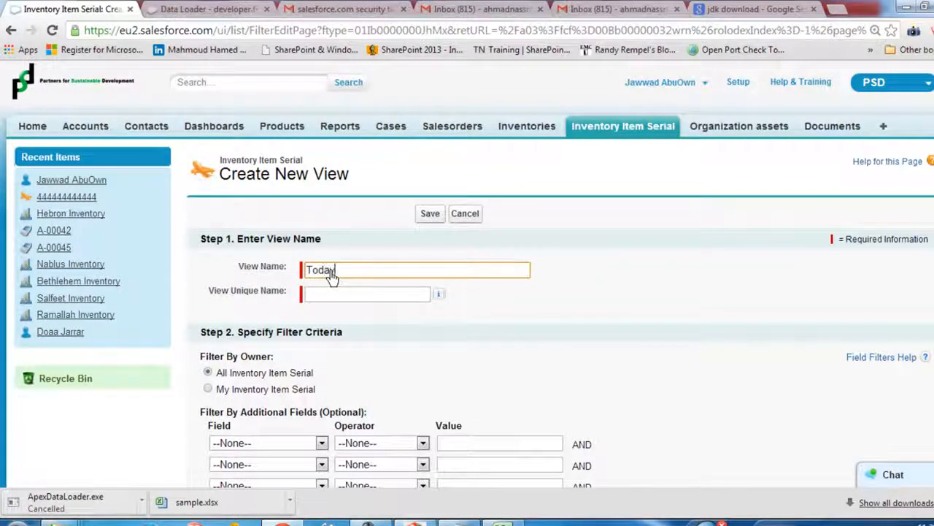
pyautogui.write('odayIT')
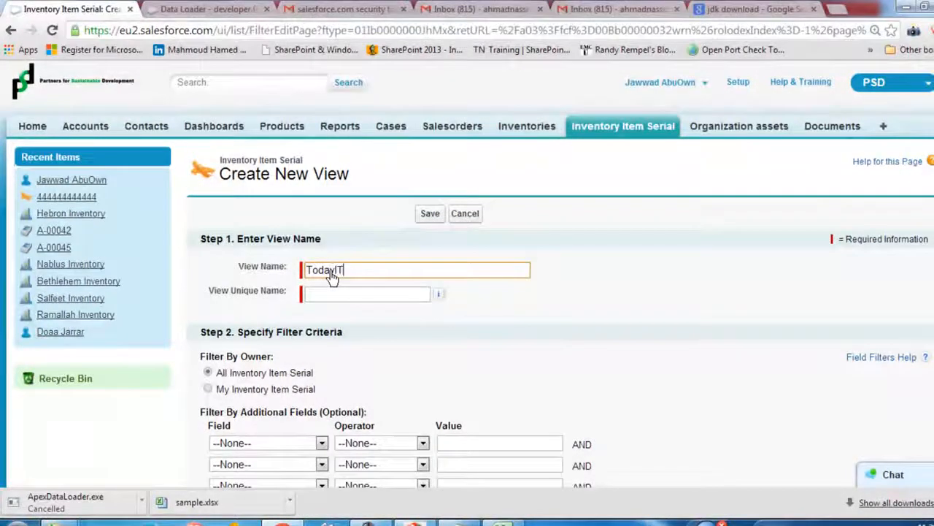
pyautogui.write('ems')
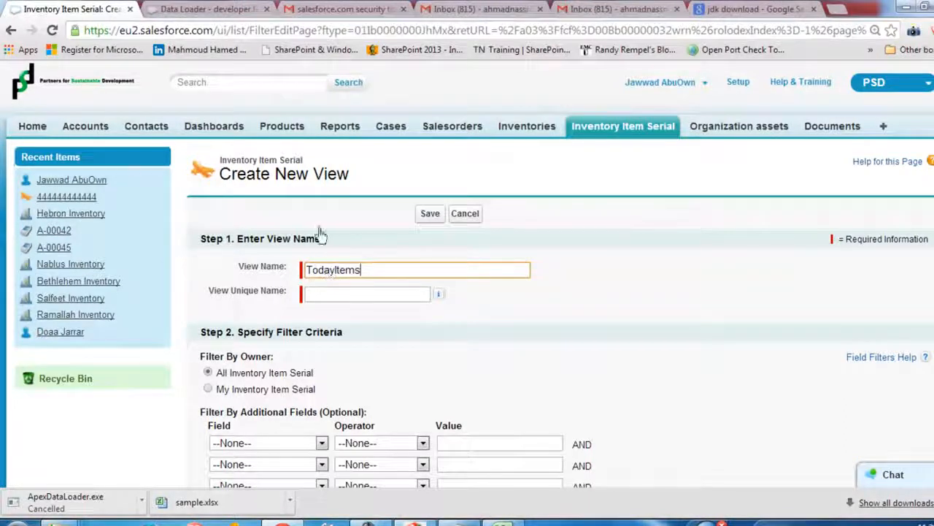
pyautogui.click(327, 306)
# Filter the TodayItems view to records whose Created Date equals TODAY
pyautogui.scroll(-1, 351, 307)
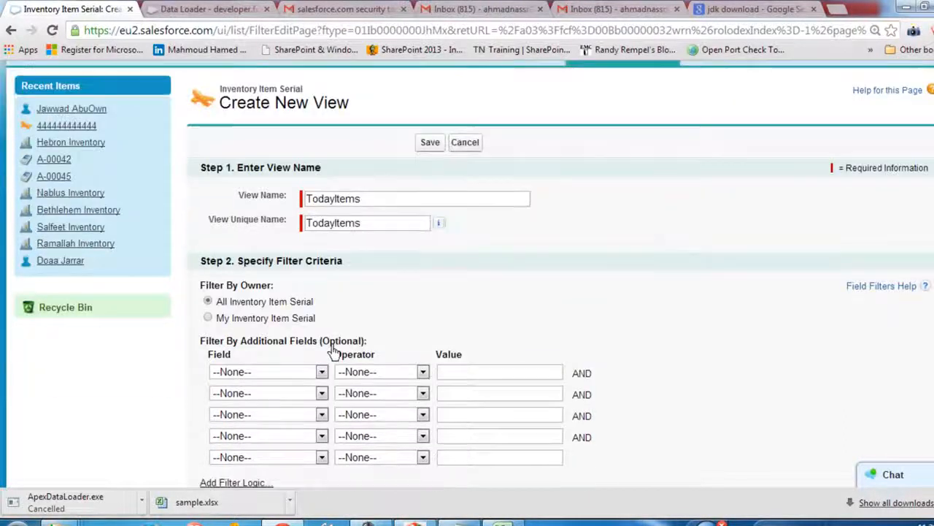
pyautogui.click(290, 373)
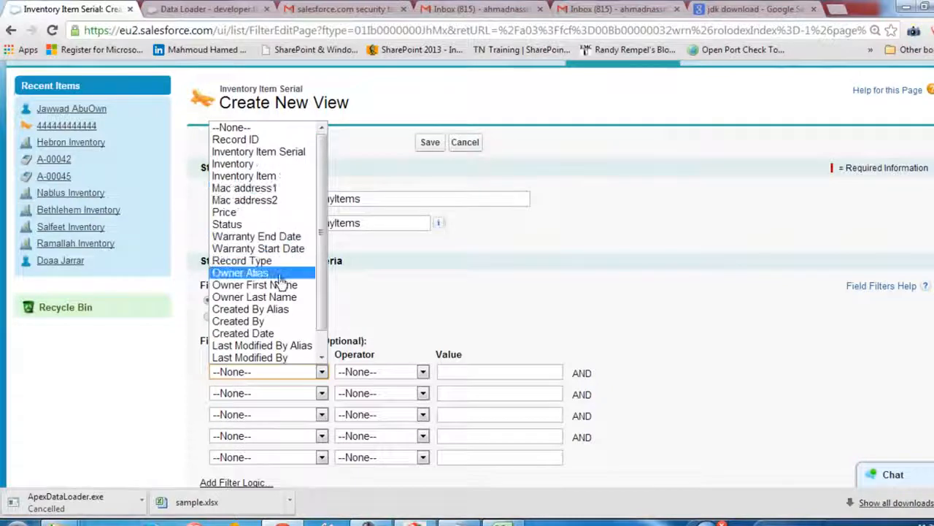
pyautogui.scroll(-1, 281, 299)
pyautogui.click(288, 310)
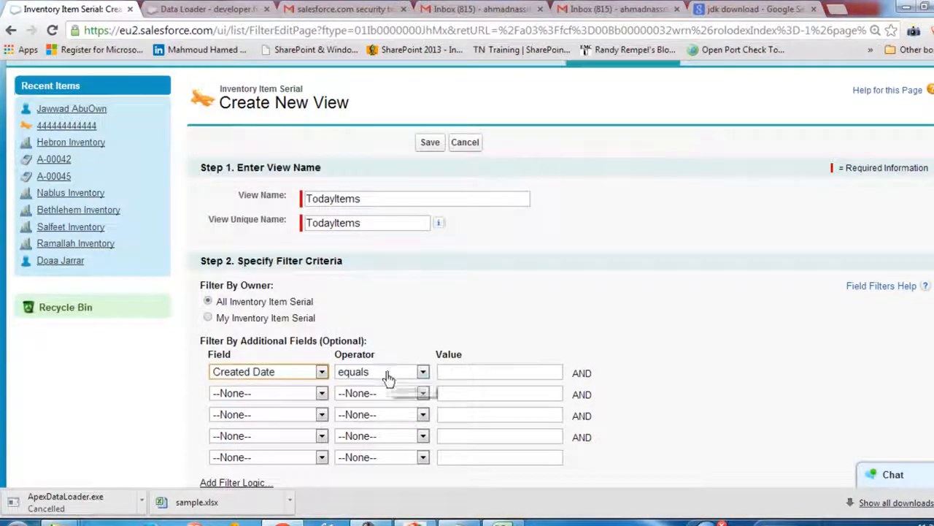
pyautogui.click(476, 371)
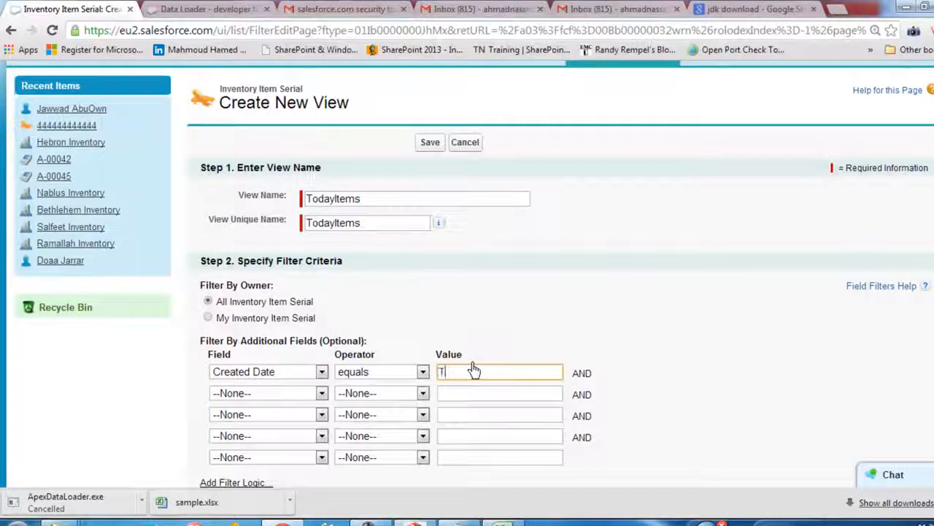
pyautogui.write('TODA')
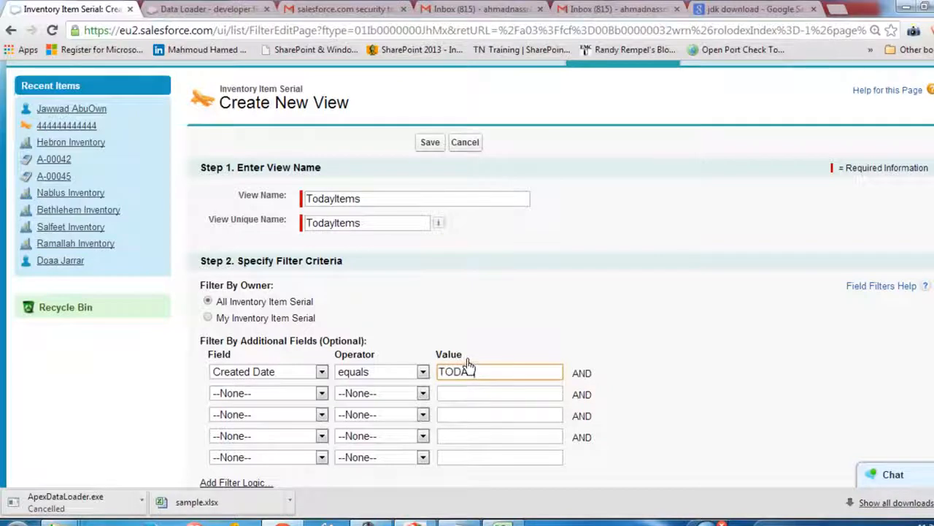
pyautogui.write('Y')
# Save the TodayItems view with only the Inventory Item Serial column, visible only to me
pyautogui.scroll(-4, 457, 417)
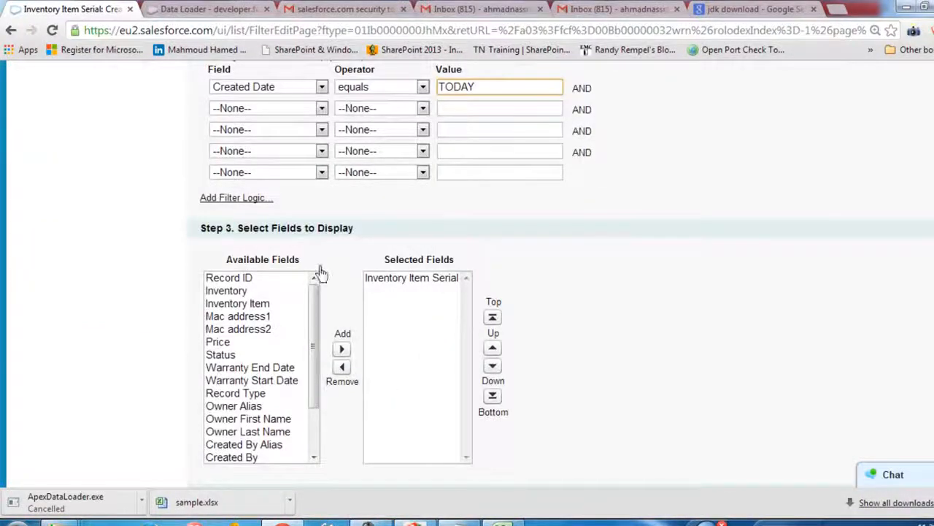
pyautogui.scroll(-3, 782, 340)
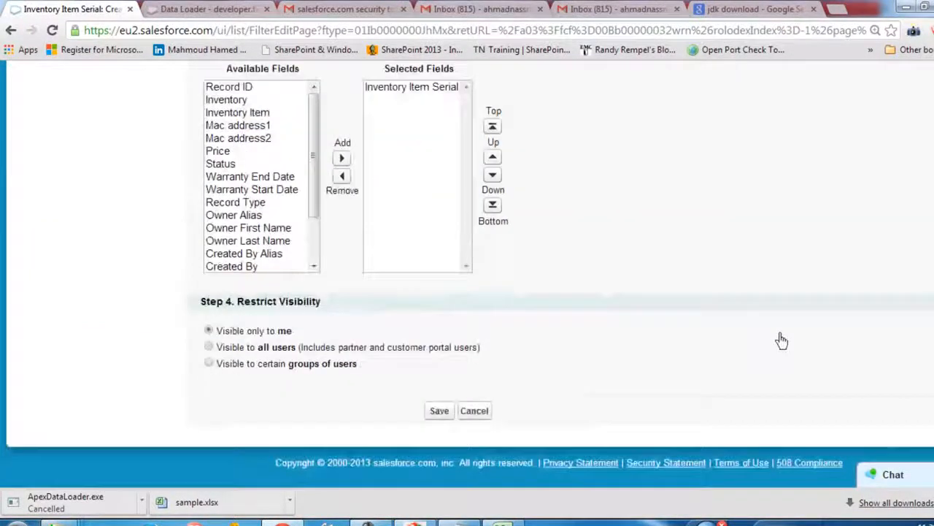
pyautogui.click(440, 411)
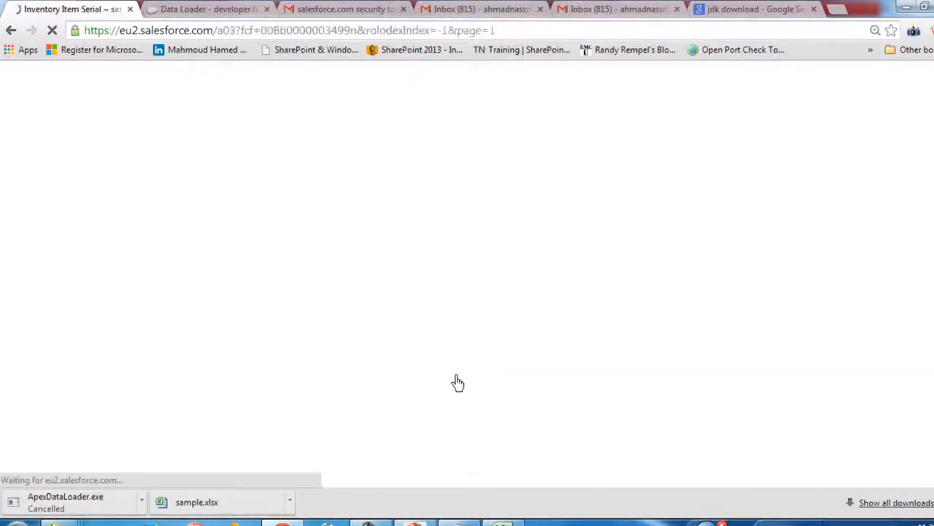
# Compare the records and their total in the TodayItems list with the serials in the sample.csv workbook
pyautogui.click(267, 165)
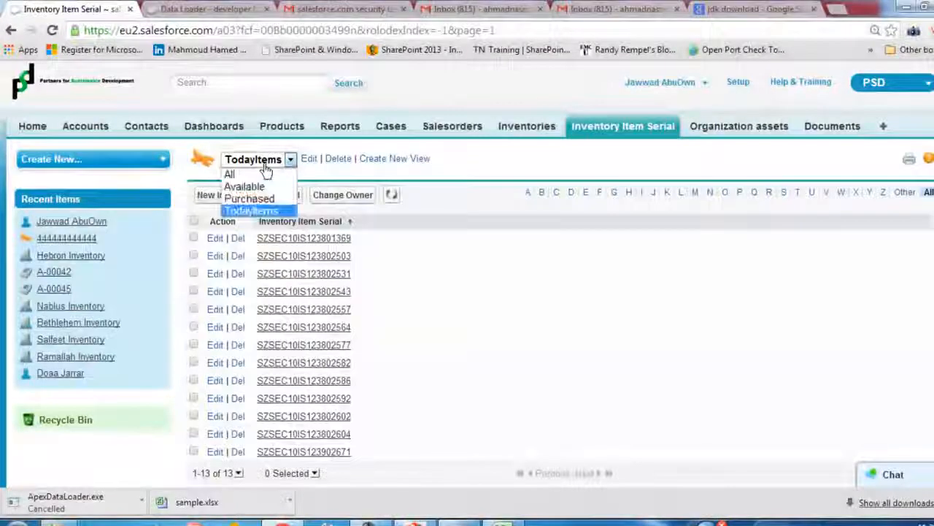
pyautogui.click(265, 165)
pyautogui.scroll(-2, 302, 304)
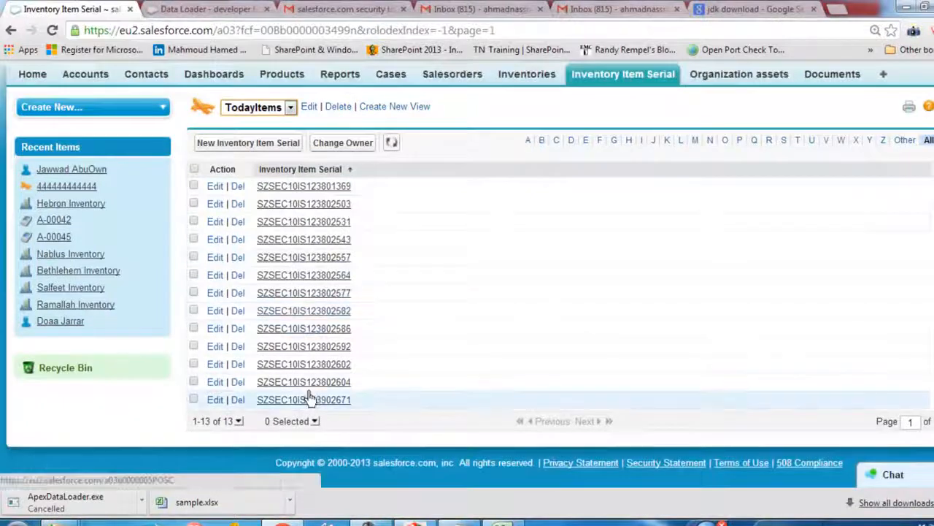
pyautogui.moveTo(213, 422); pyautogui.dragTo(341, 422)
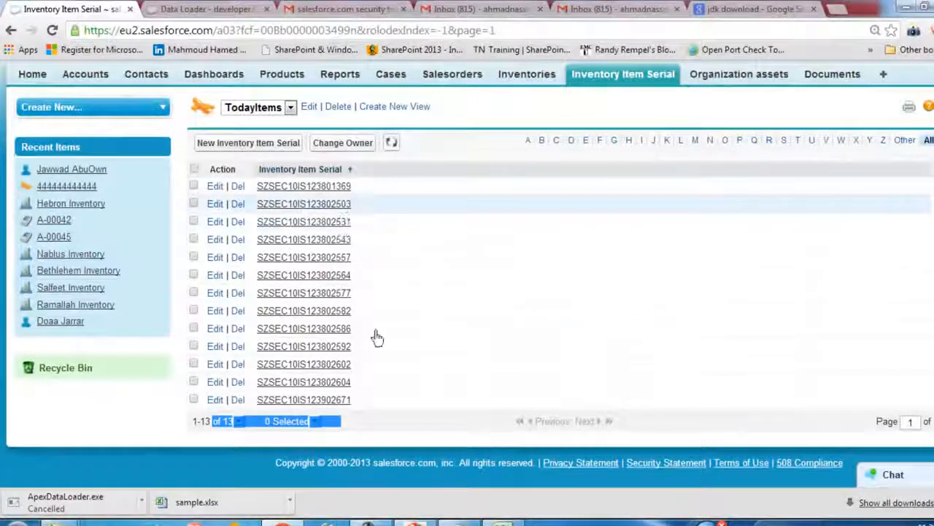
pyautogui.click(502, 520)
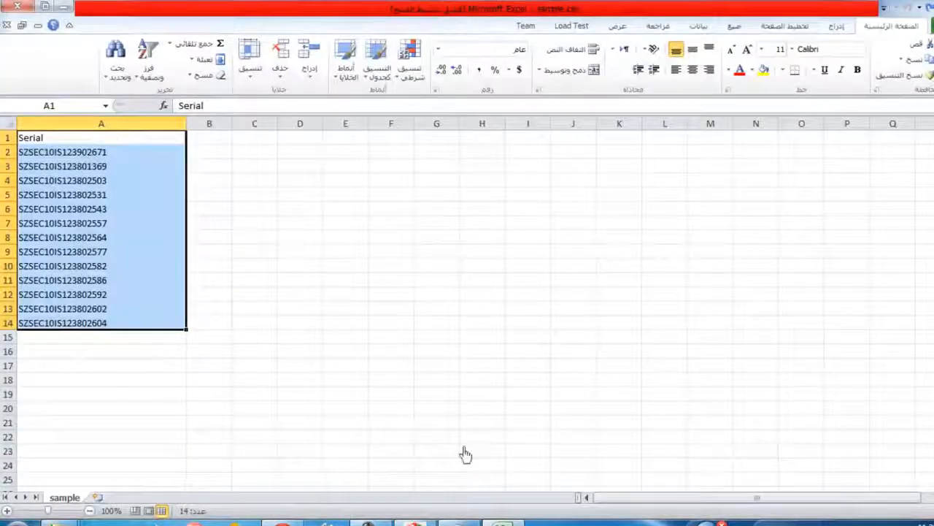
pyautogui.click(501, 520)
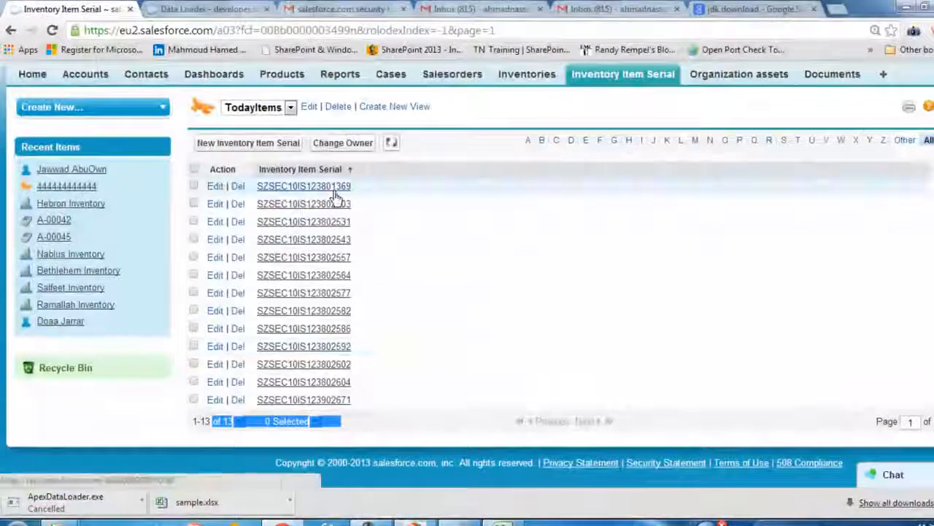
# Open the record SZSEC10IS123801369 for editing and examine its Inventory Item field
pyautogui.click(334, 188)
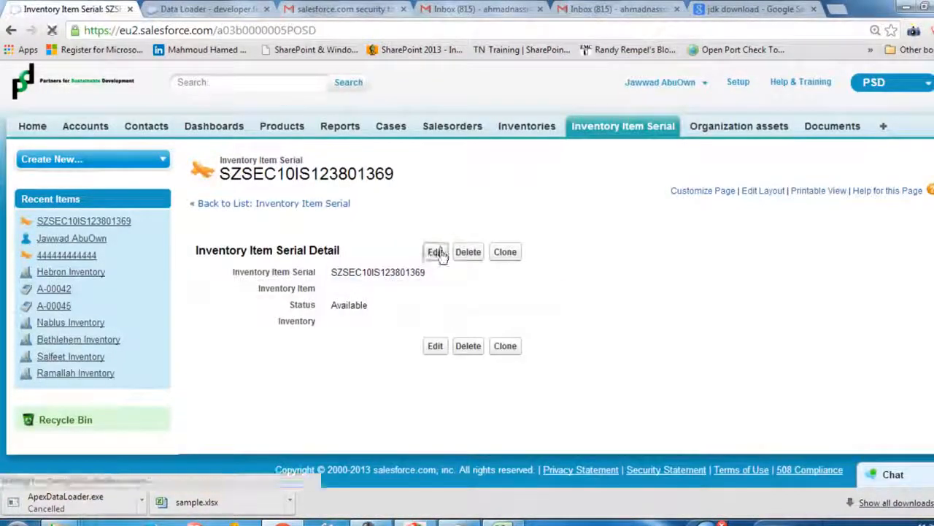
pyautogui.click(436, 252)
pyautogui.click(346, 273)
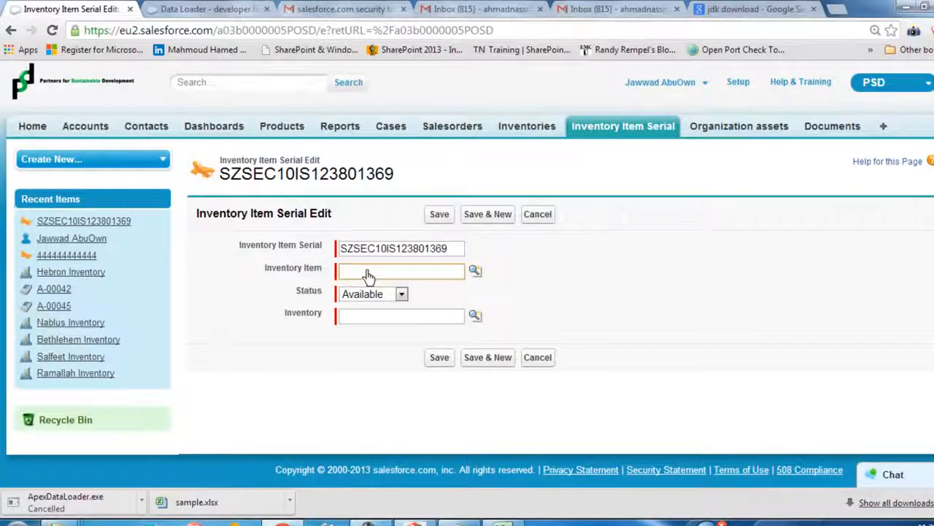
pyautogui.moveTo(248, 267); pyautogui.dragTo(332, 273)
pyautogui.click(340, 273)
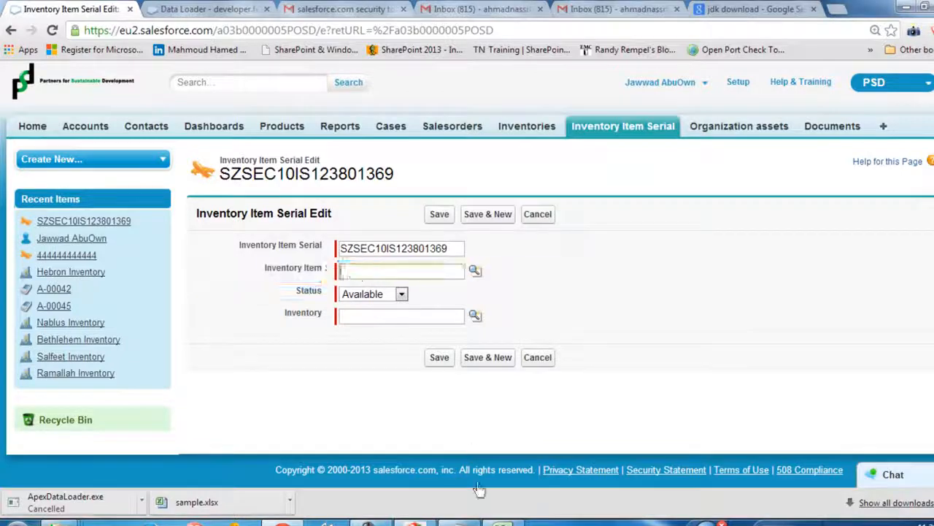
# Switch to sample.csv in Excel, examine column B beside the serials, and return to the Salesforce record
pyautogui.click(501, 522)
pyautogui.click(215, 140)
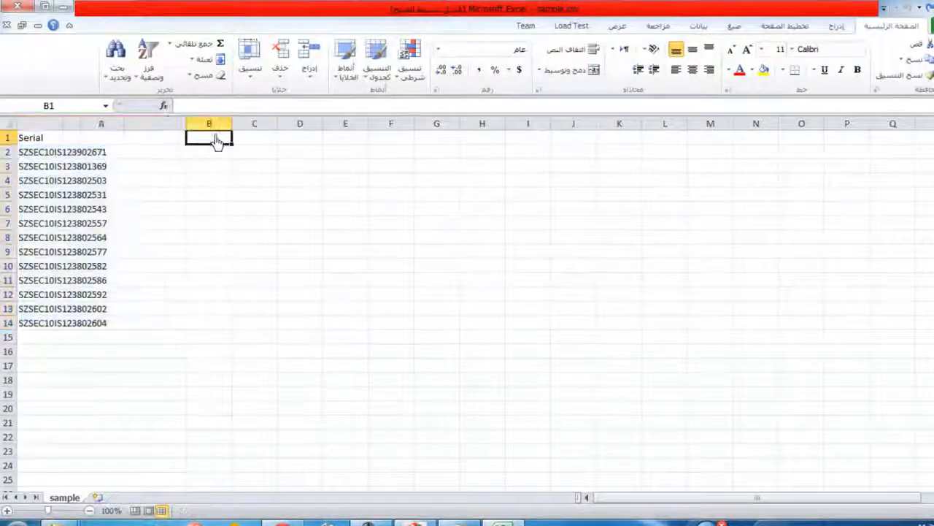
pyautogui.moveTo(217, 147); pyautogui.dragTo(220, 323)
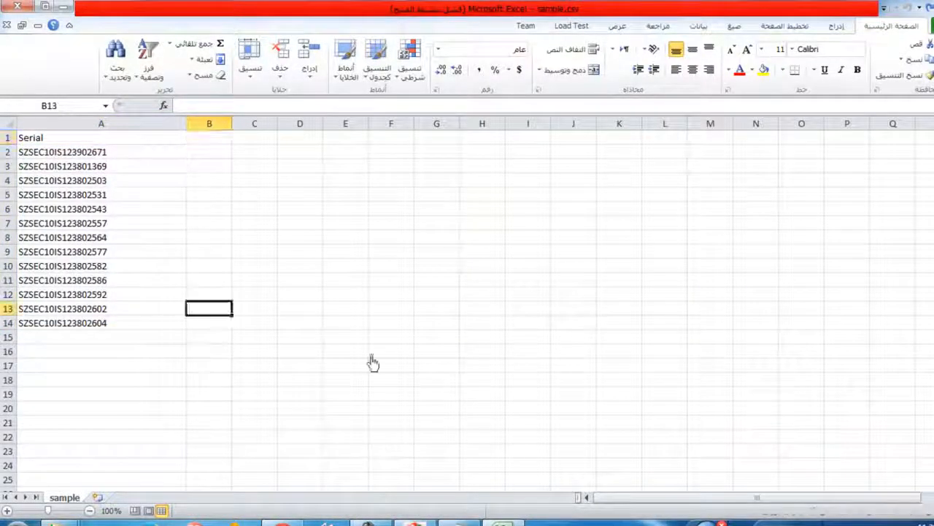
pyautogui.click(218, 167)
pyautogui.click(490, 520)
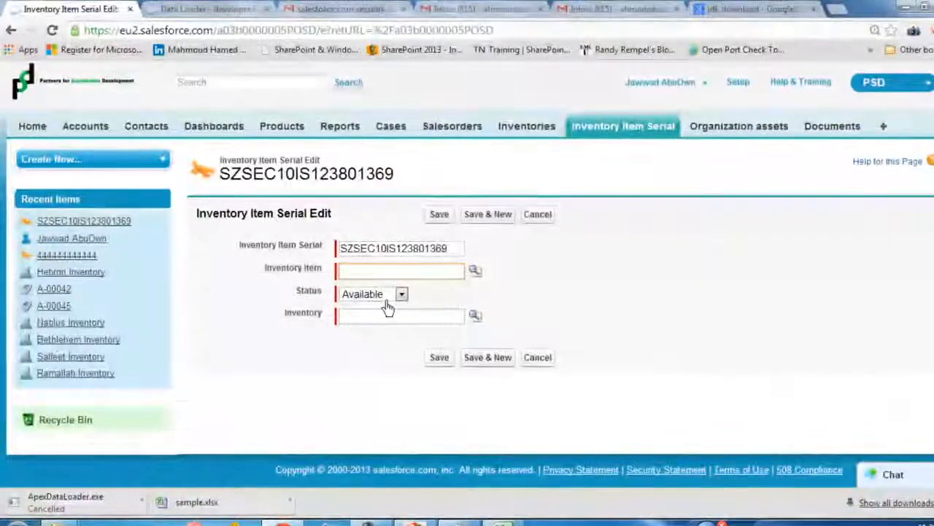
# Look up the Inventory Item for the serial record and choose ITM-00000000
pyautogui.click(367, 271)
pyautogui.click(476, 270)
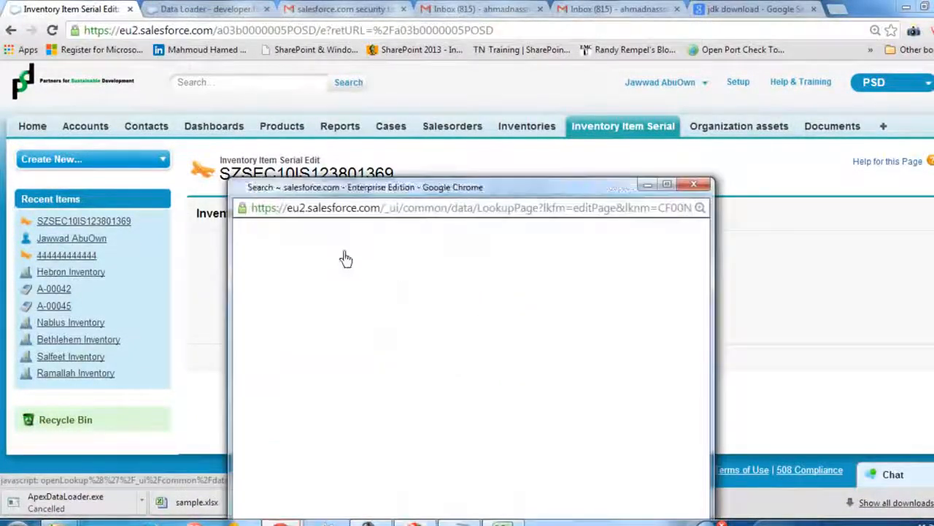
pyautogui.click(256, 364)
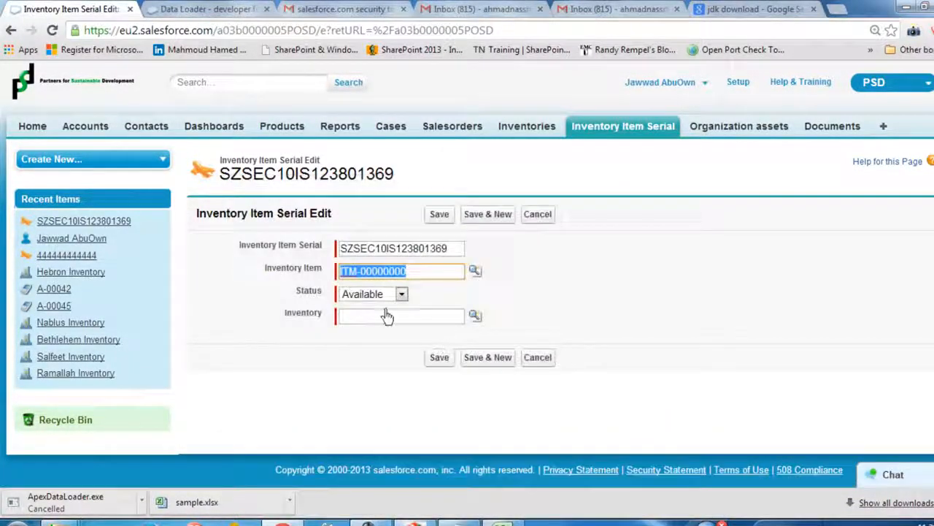
# Keep the record's status as Available and choose Hebron Inventory through the Inventory lookup
pyautogui.click(359, 319)
pyautogui.click(361, 294)
pyautogui.click(288, 319)
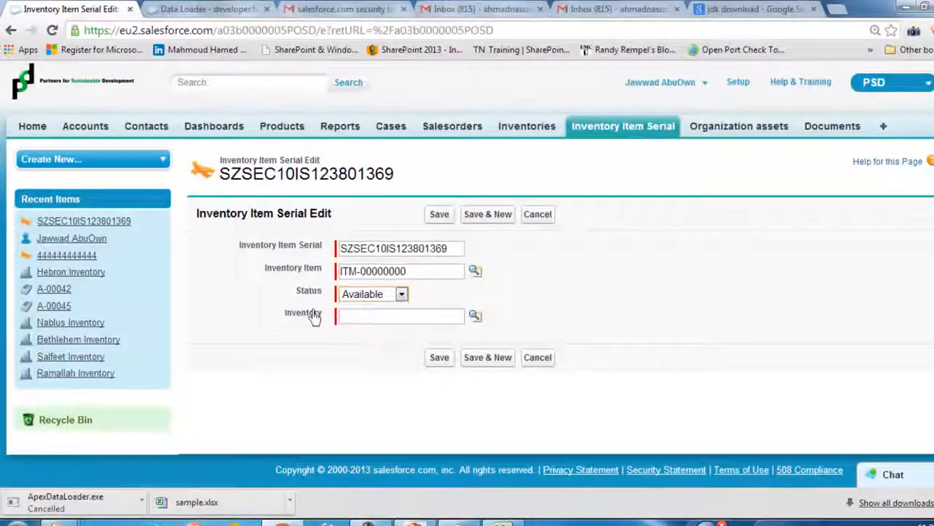
pyautogui.moveTo(277, 314); pyautogui.dragTo(317, 324)
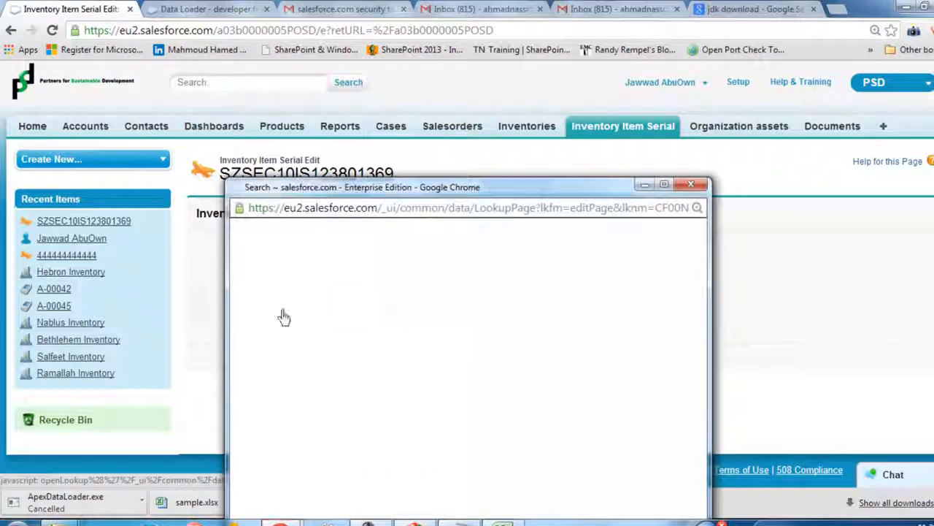
pyautogui.click(284, 367)
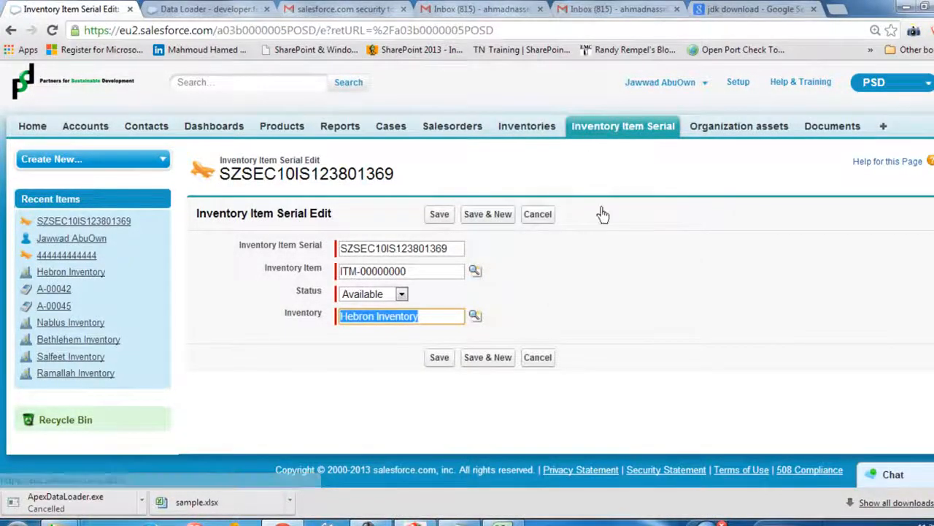
# Return to the TodayItems list without saving the record, and delete the serial SZSEC10IS123801369
pyautogui.click(615, 131)
pyautogui.scroll(-1, 288, 246)
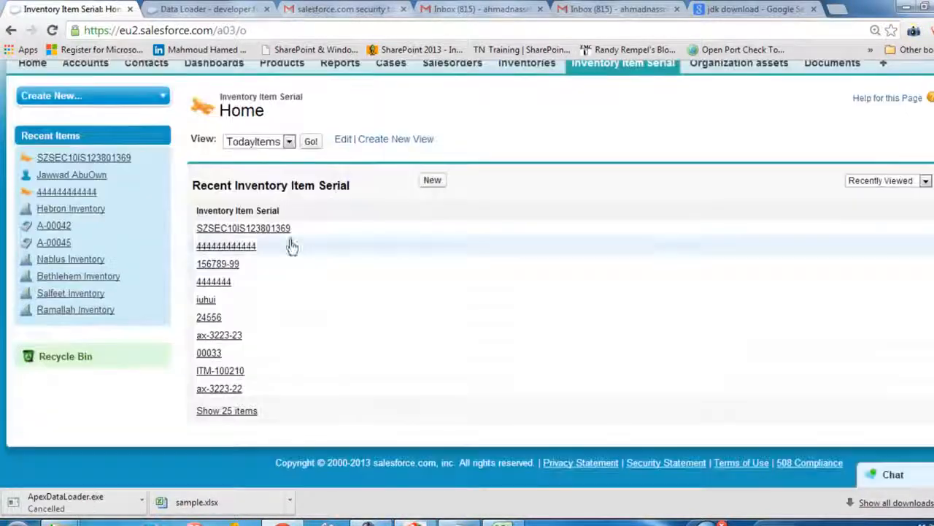
pyautogui.click(288, 141)
pyautogui.click(260, 191)
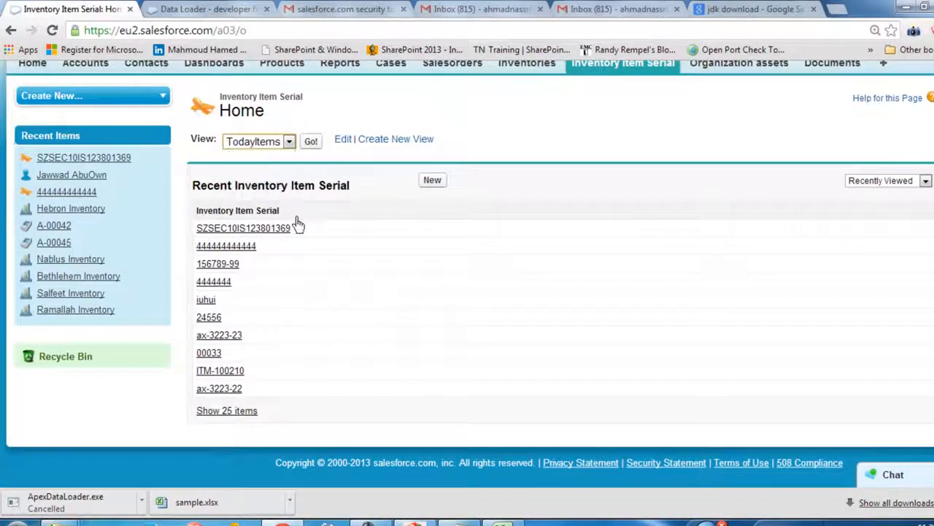
pyautogui.click(248, 146)
pyautogui.click(310, 142)
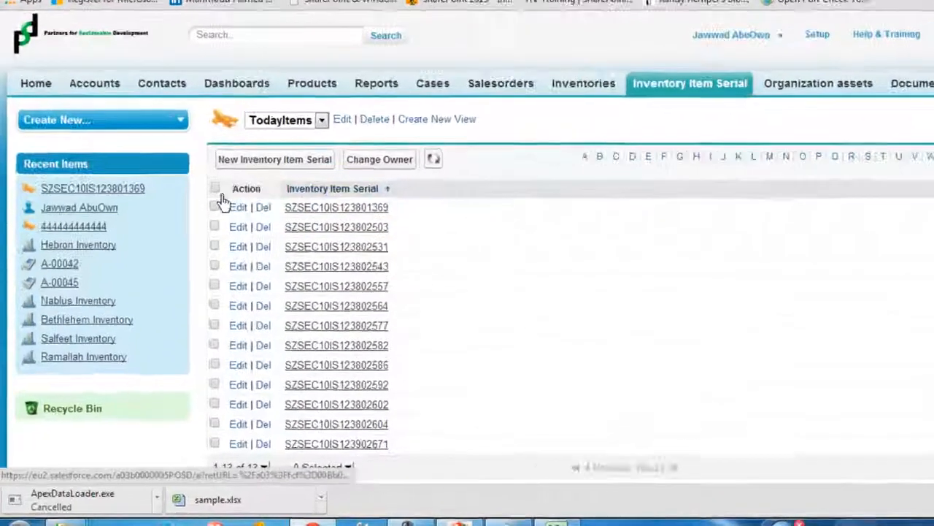
pyautogui.click(194, 220)
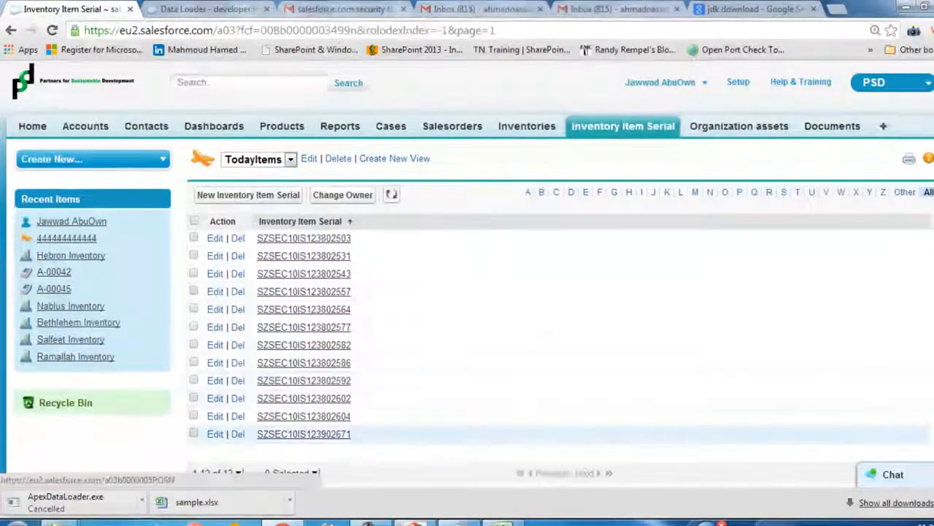
# Switch to the Data Loader window and place it in front of the TodayItems list
pyautogui.moveTo(292, 170); pyautogui.dragTo(468, 172)
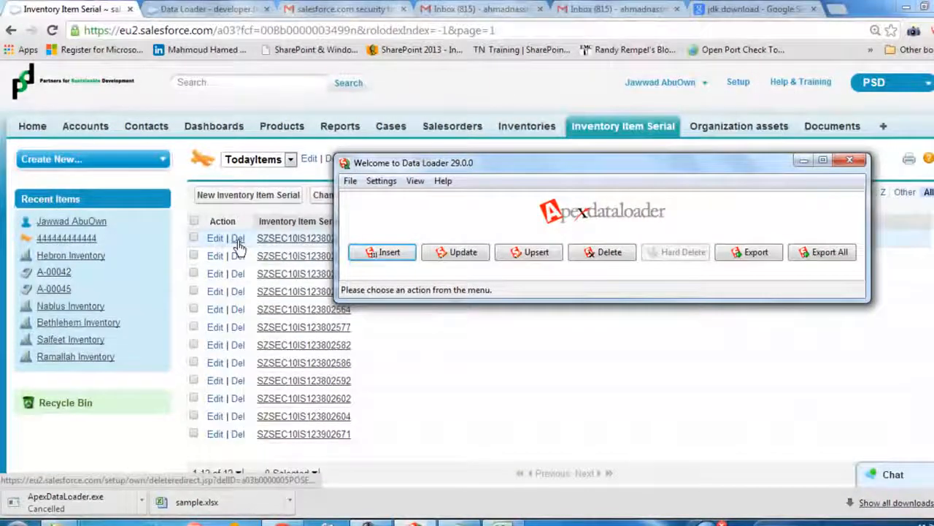
pyautogui.click(456, 517)
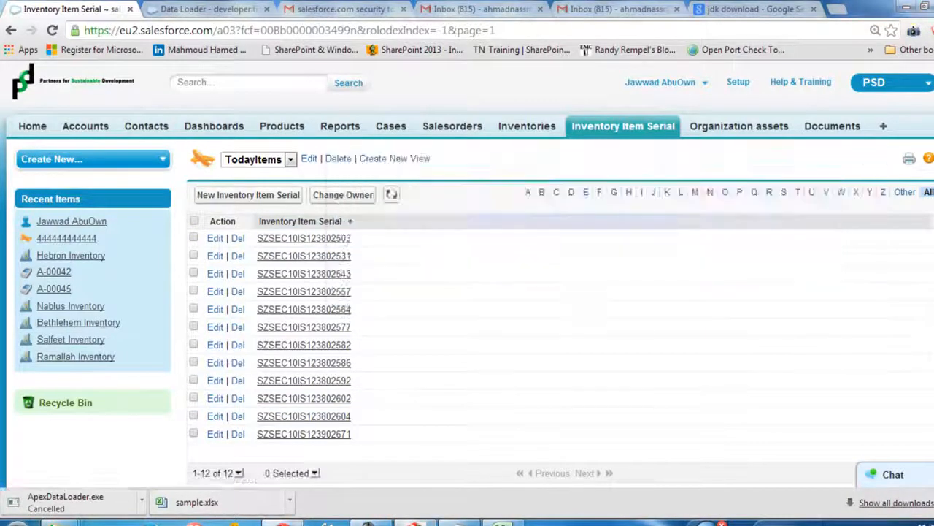
pyautogui.click(456, 517)
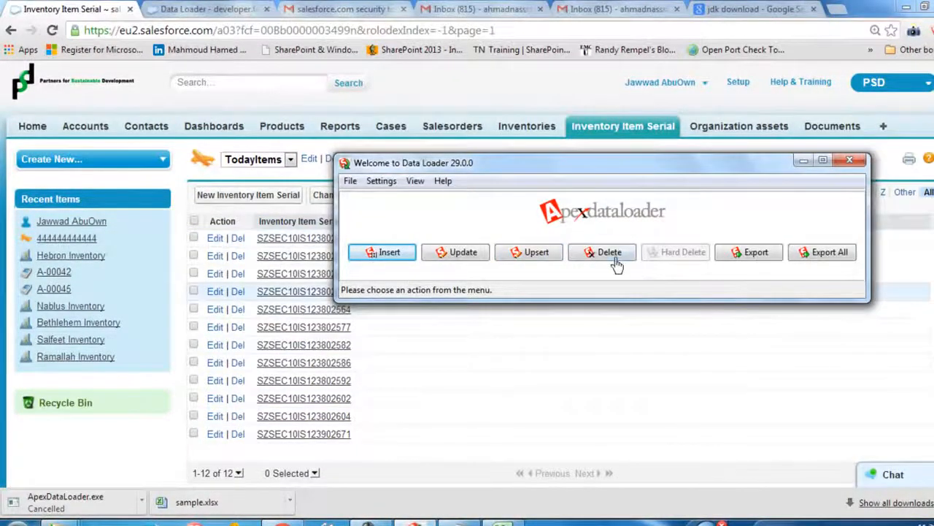
# Start a Data Loader delete operation for the Inventory Item Serial object, check sample.csv, and cancel the operation
pyautogui.click(612, 257)
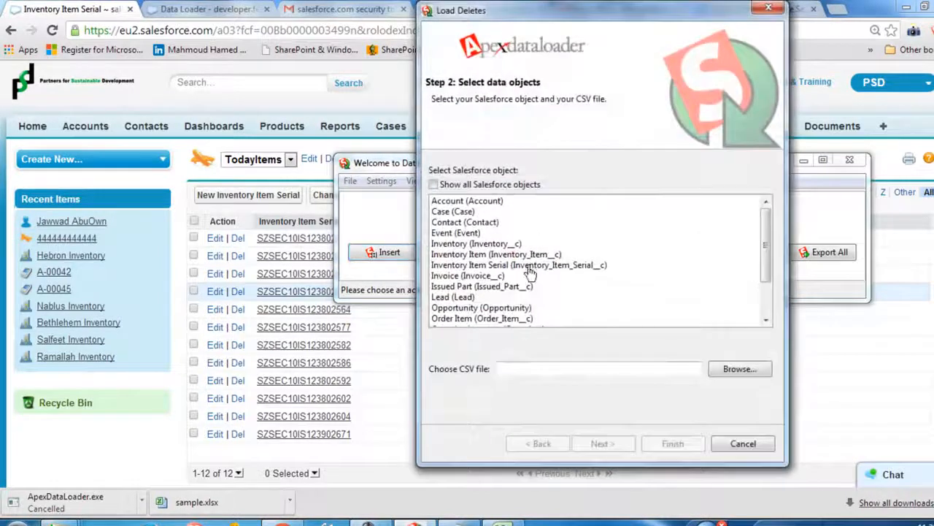
pyautogui.click(472, 255)
pyautogui.click(525, 277)
pyautogui.click(521, 267)
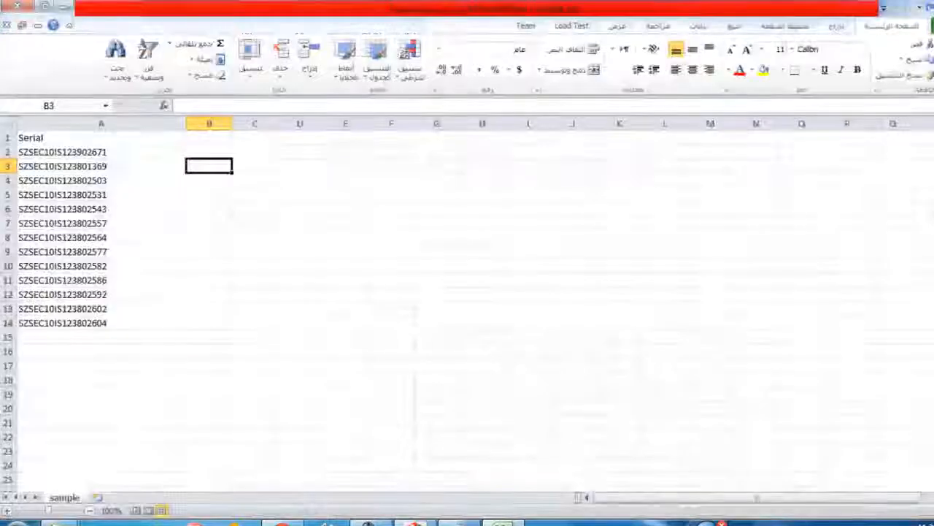
pyautogui.click(491, 519)
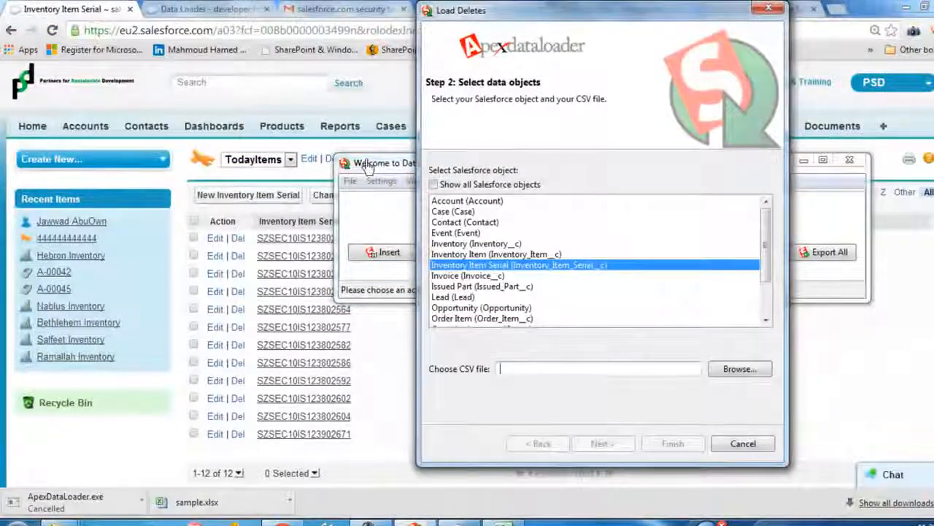
pyautogui.click(743, 444)
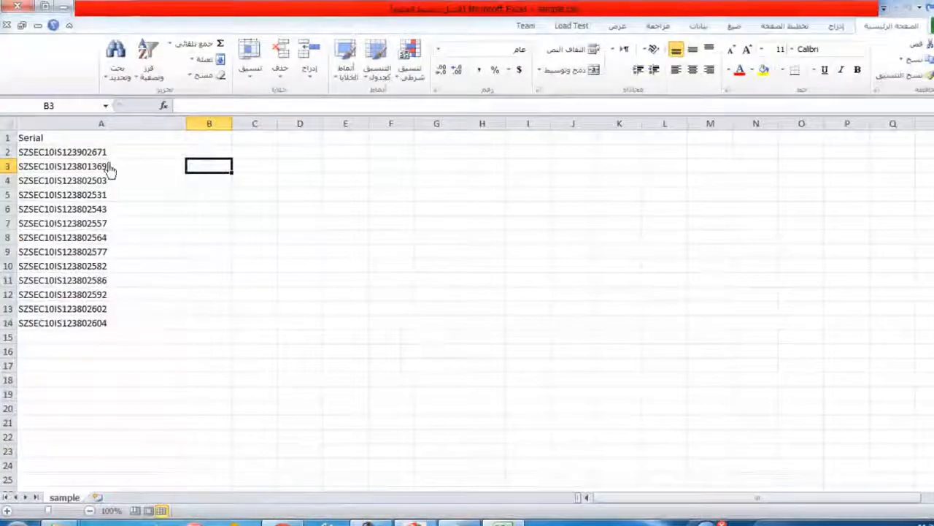
# Delete rows 13 and 14 holding the last two serials from sample.csv and save the file, keeping the CSV format
pyautogui.moveTo(45, 328); pyautogui.dragTo(17, 324)
pyautogui.rightClick(10, 309)
pyautogui.click(155, 331)
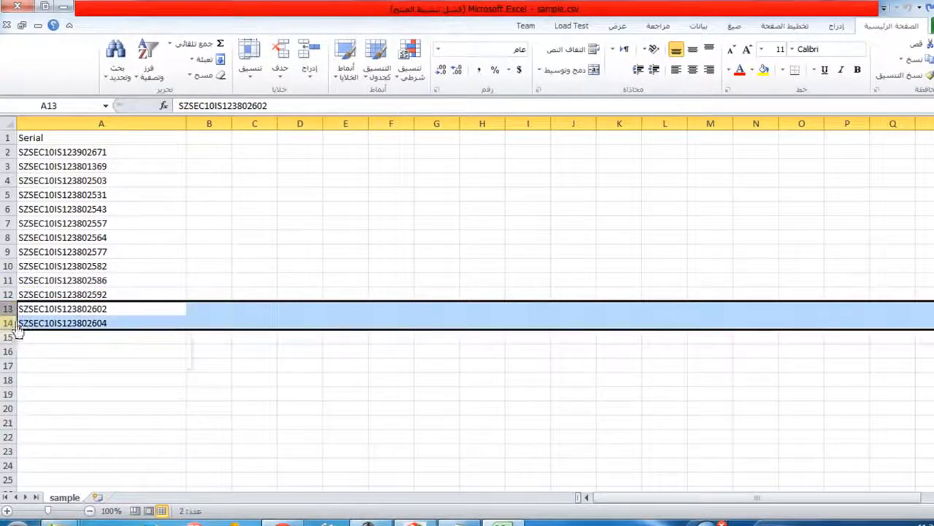
pyautogui.rightClick(17, 327)
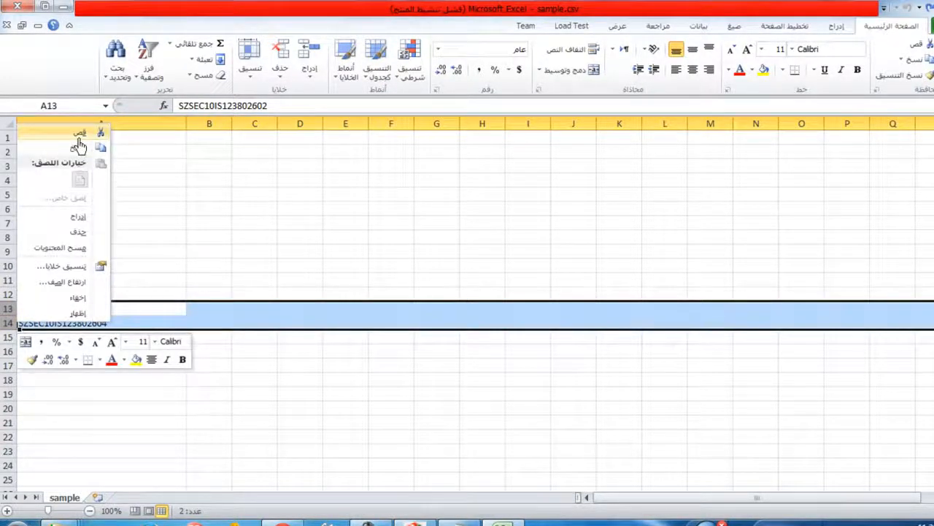
pyautogui.click(77, 135)
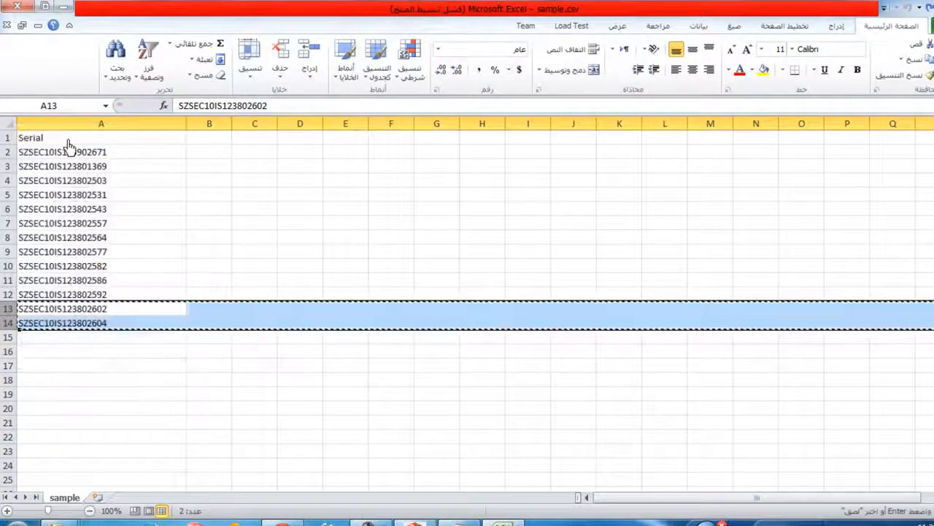
pyautogui.rightClick(21, 327)
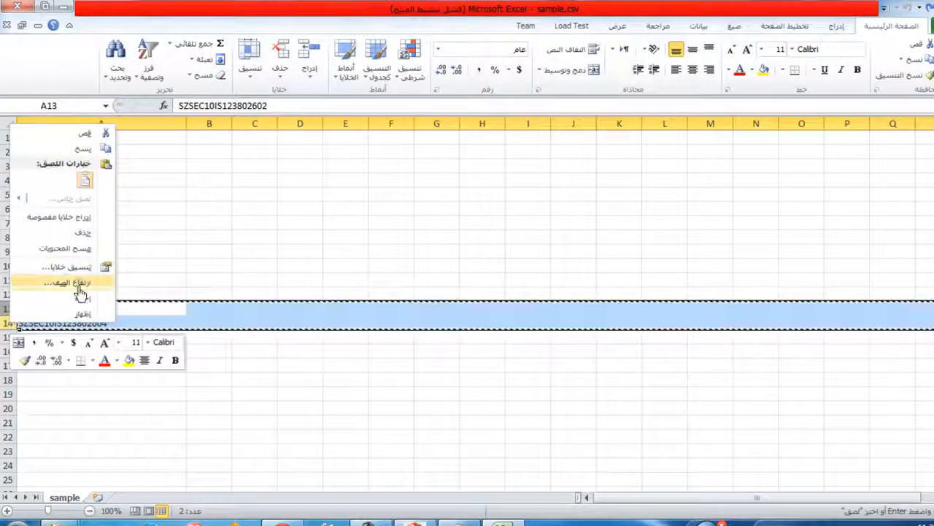
pyautogui.click(83, 232)
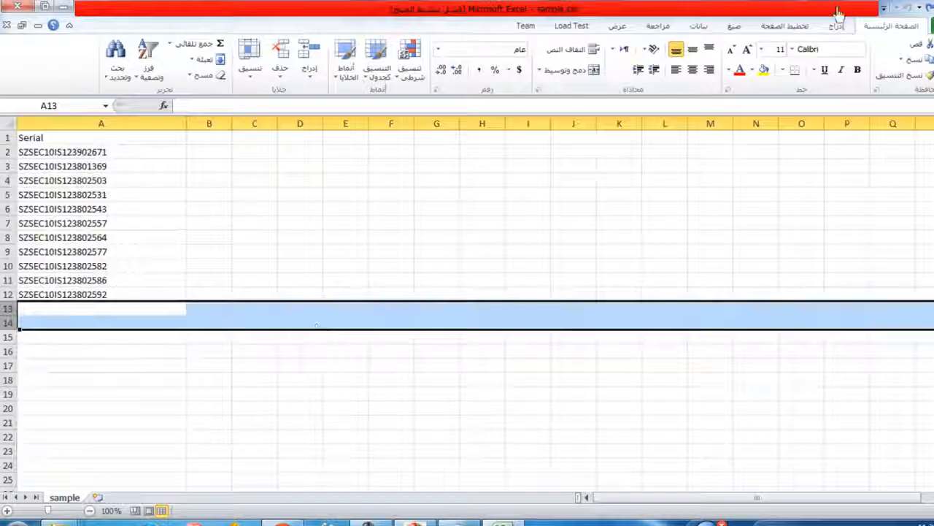
pyautogui.hotkey('ctrl', 's')
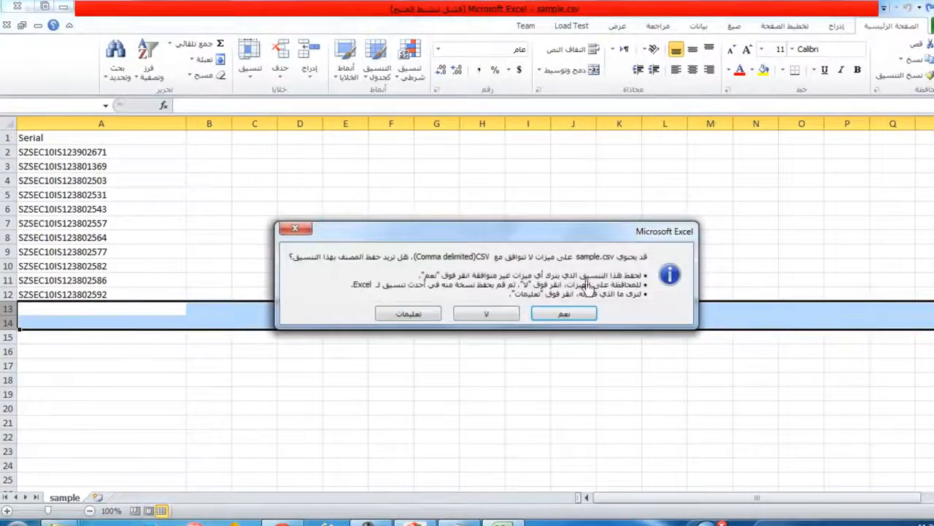
pyautogui.click(570, 314)
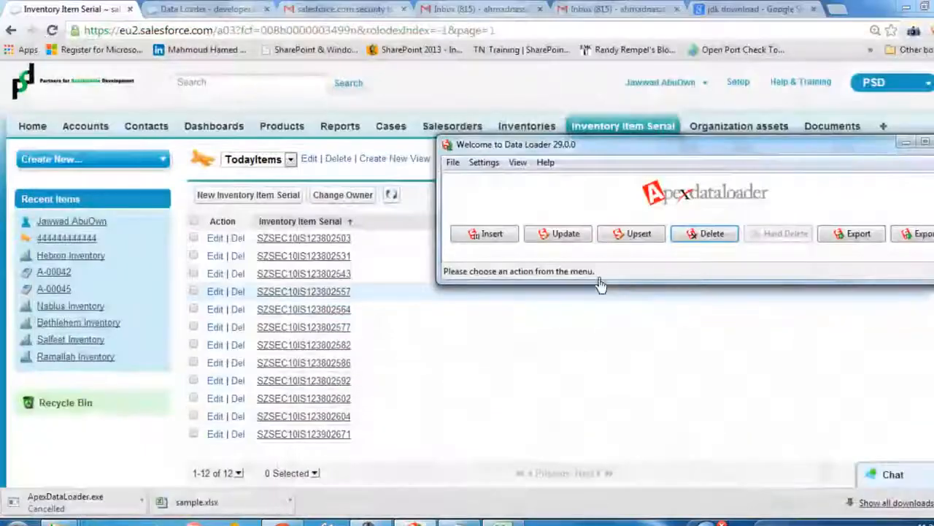
# Start a Data Loader delete operation for the Inventory Item Serial object, using C:\salesforce dl\sample.csv as the source file
pyautogui.click(733, 234)
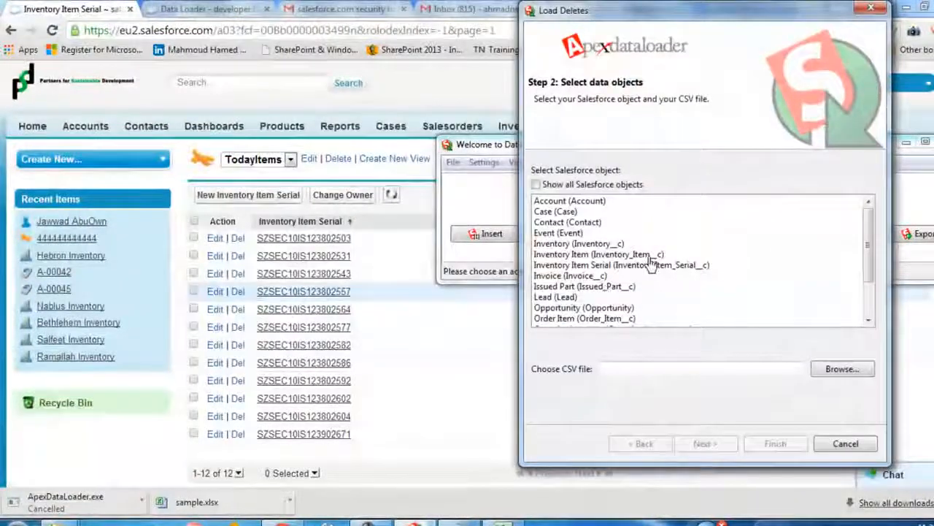
pyautogui.click(652, 265)
pyautogui.click(850, 372)
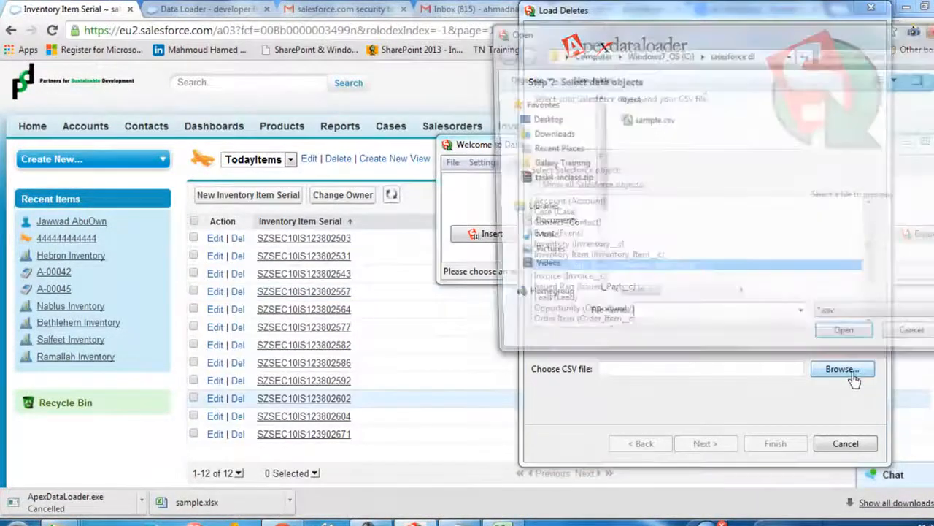
pyautogui.doubleClick(646, 120)
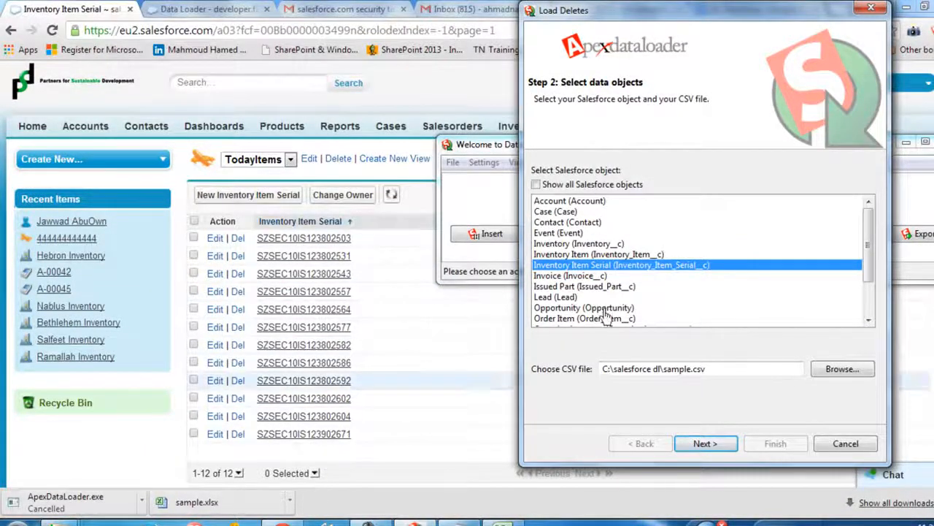
pyautogui.moveTo(730, 370); pyautogui.dragTo(568, 369)
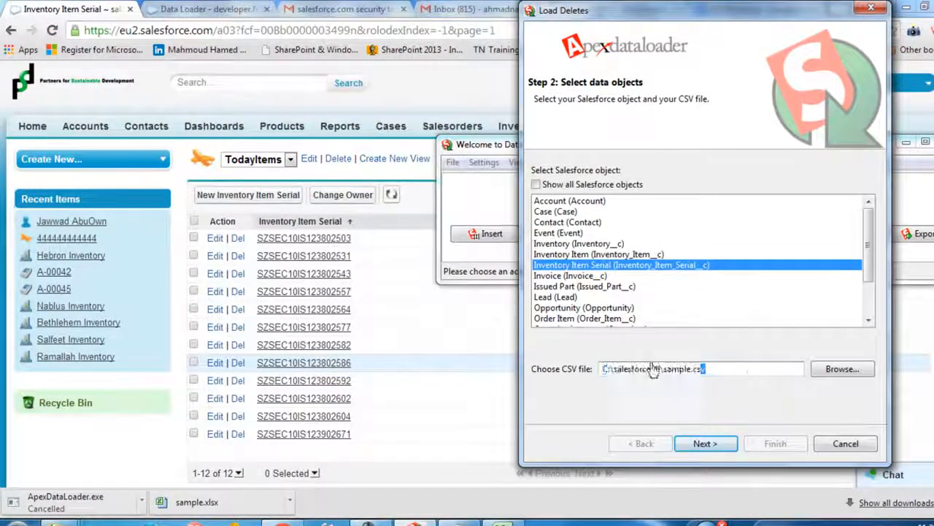
pyautogui.click(704, 443)
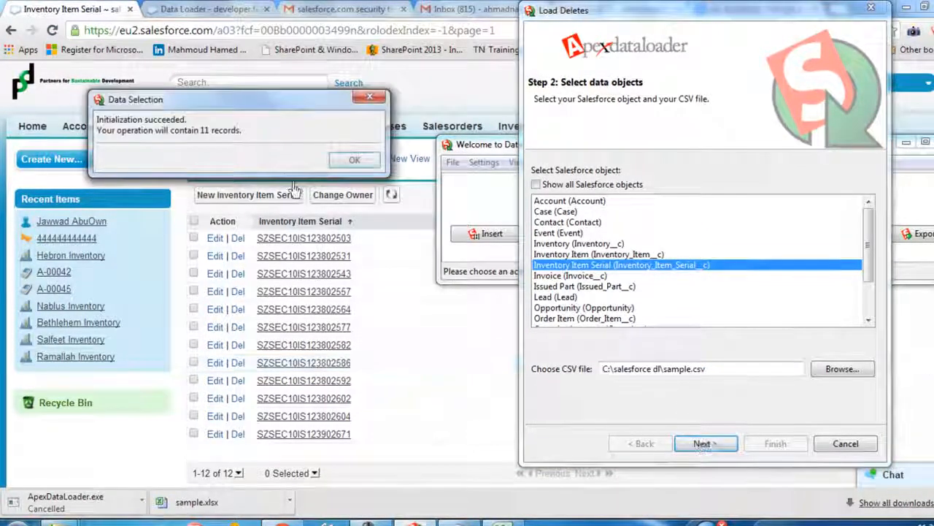
pyautogui.click(353, 161)
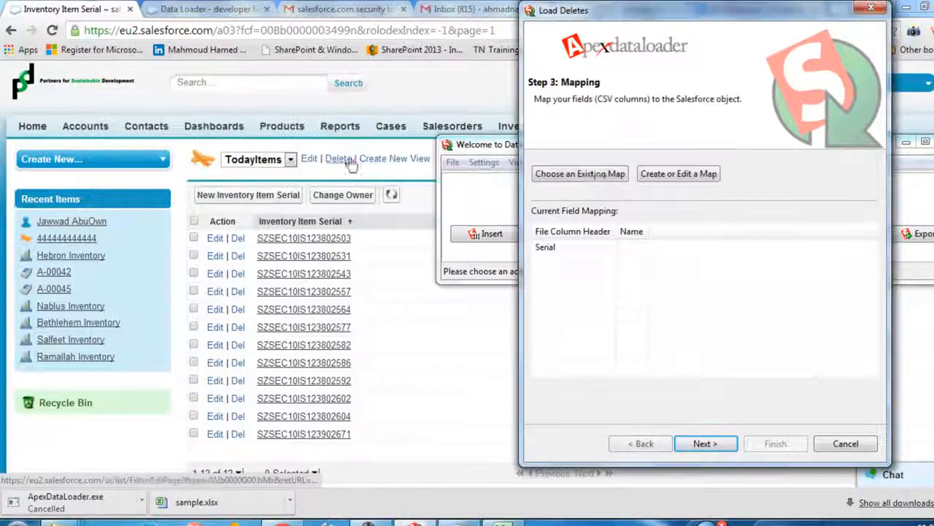
# Create a field map that matches the Salesforce Id field to the Serial column
pyautogui.click(646, 182)
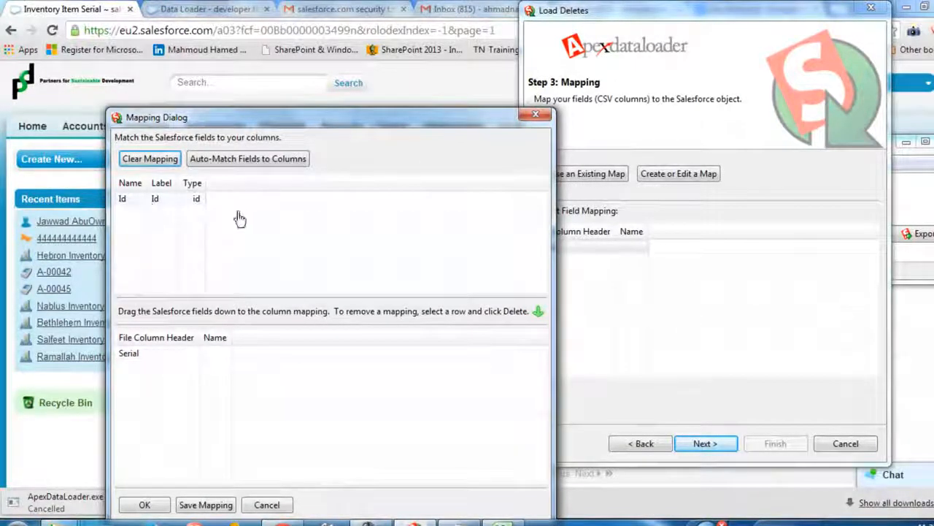
pyautogui.moveTo(135, 209); pyautogui.dragTo(224, 359)
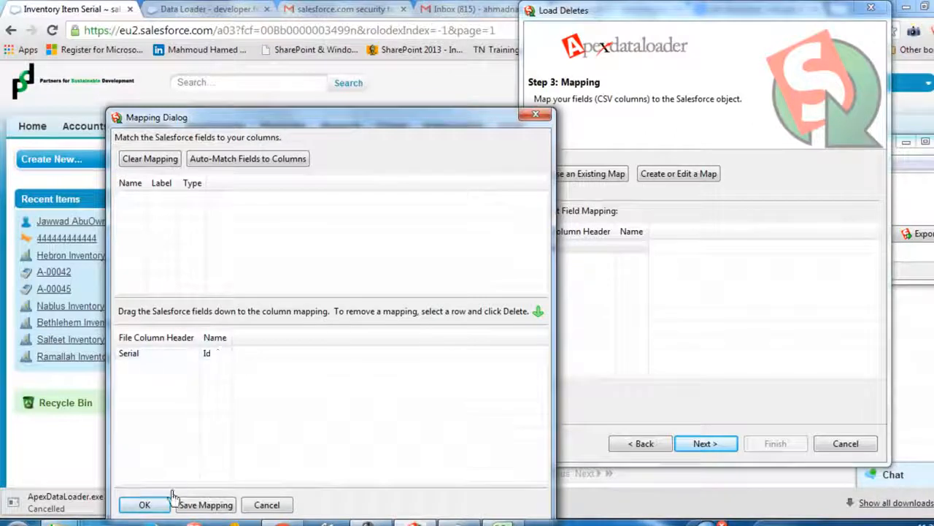
pyautogui.click(153, 503)
# Try to run the delete operation with C:\Users\Galaxy\Desktop as the results directory, accepting both deletion warnings
pyautogui.click(705, 443)
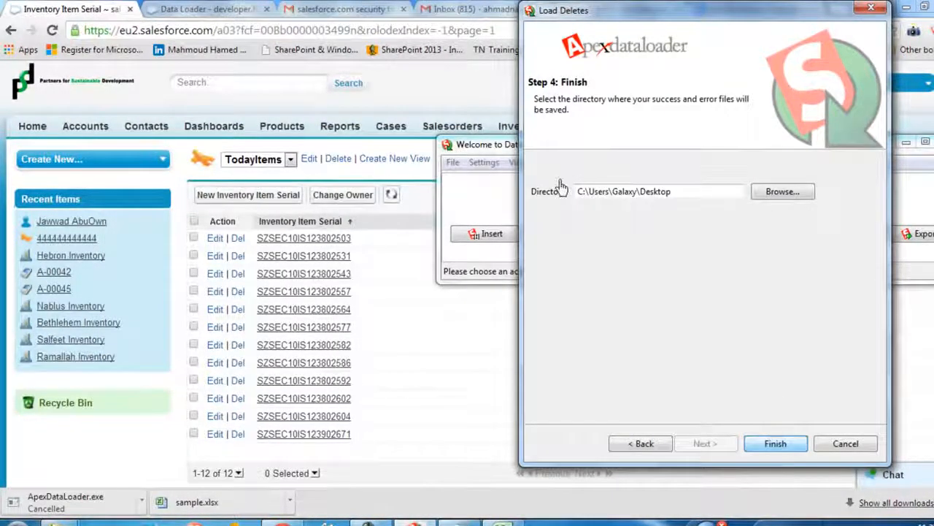
pyautogui.click(776, 446)
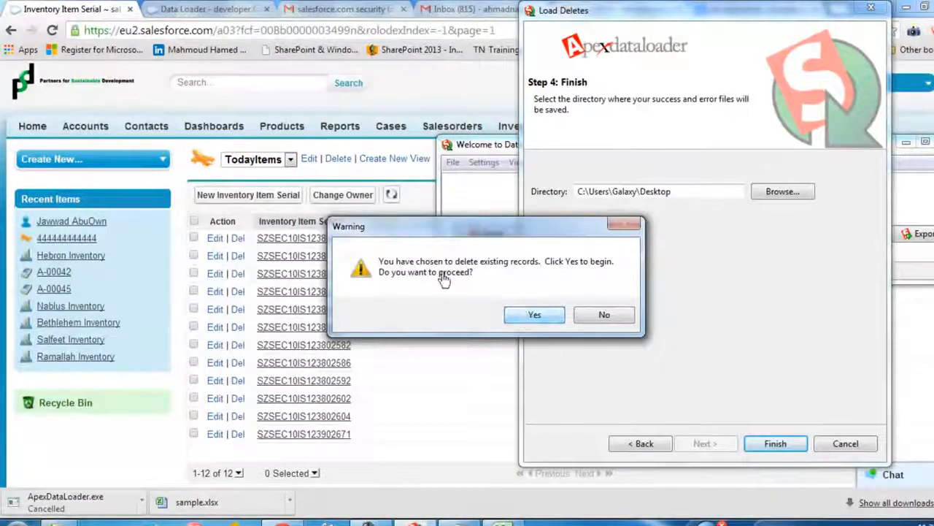
pyautogui.click(535, 315)
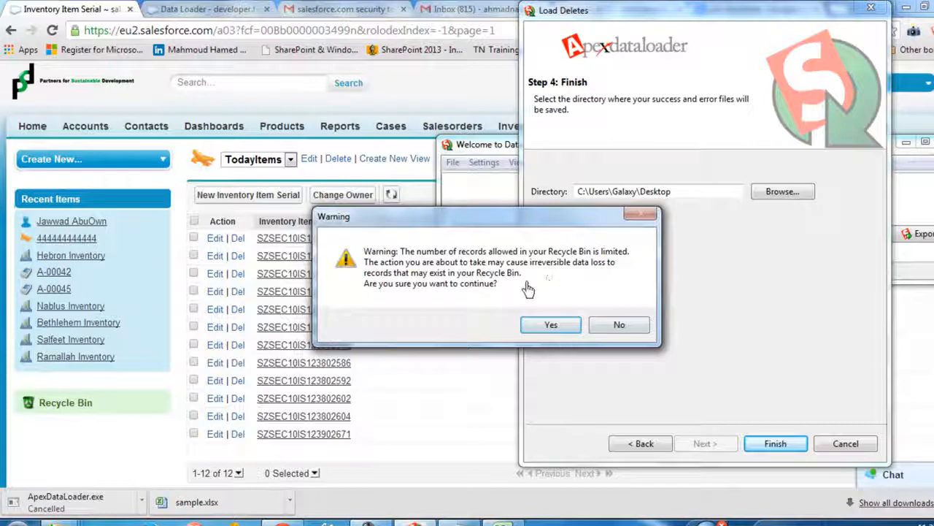
pyautogui.click(555, 327)
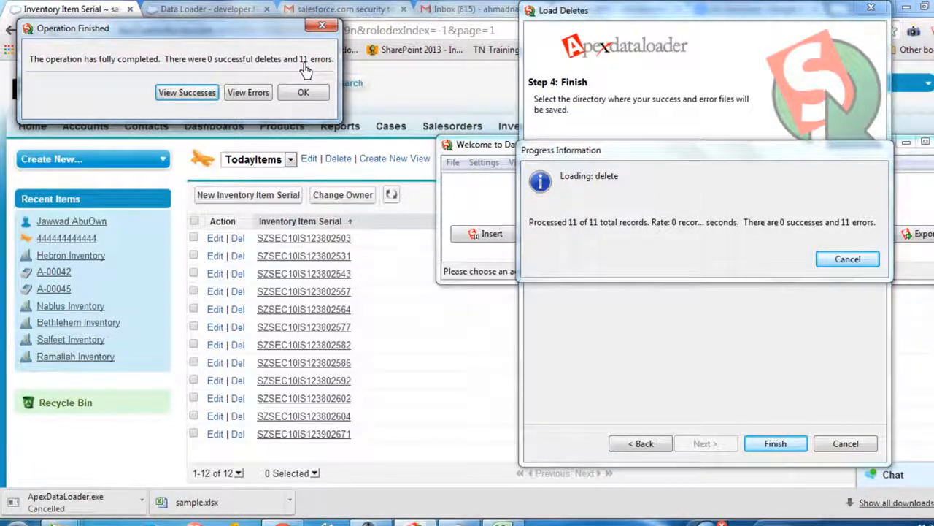
# Examine the error listed for each serial in the delete operation, and close the operation results
pyautogui.click(248, 92)
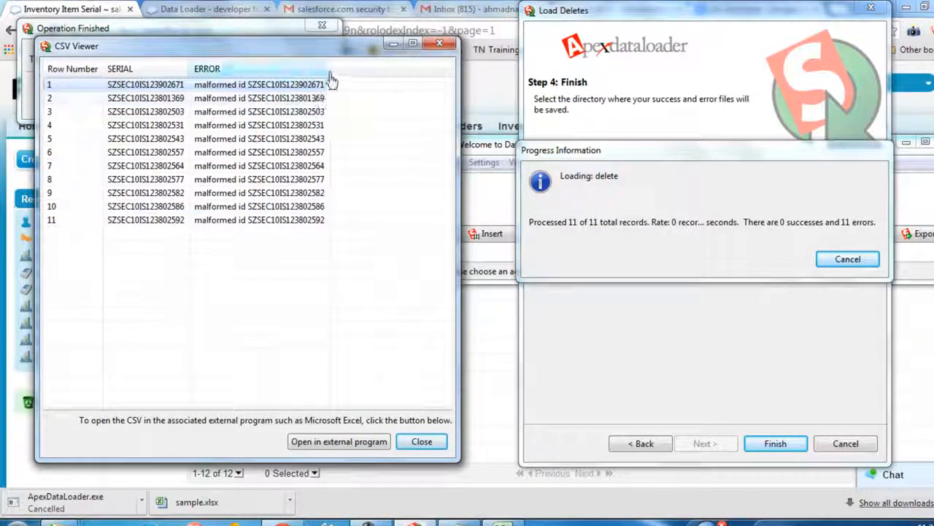
pyautogui.click(237, 113)
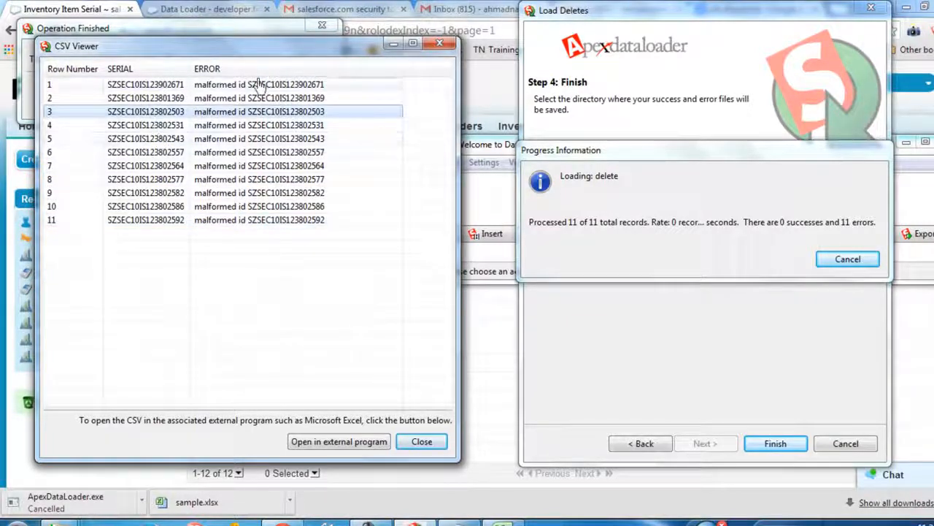
pyautogui.click(248, 181)
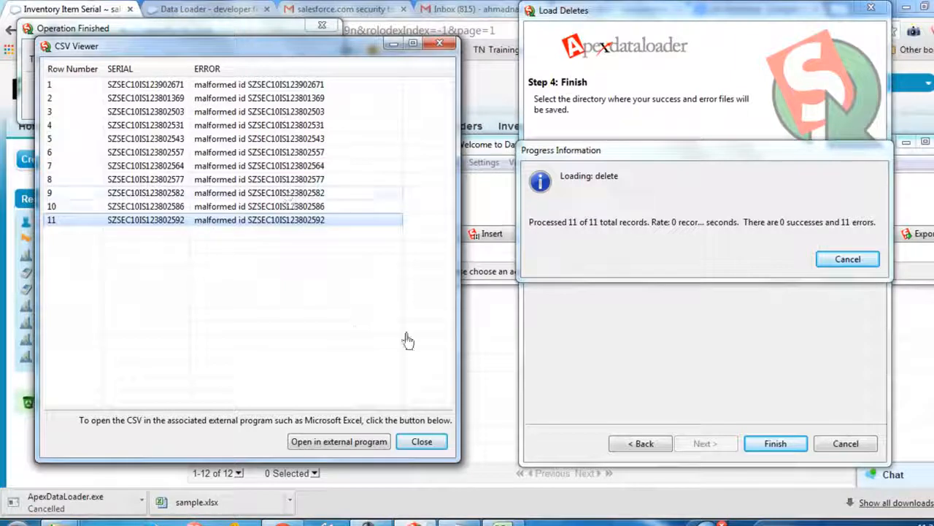
pyautogui.click(421, 442)
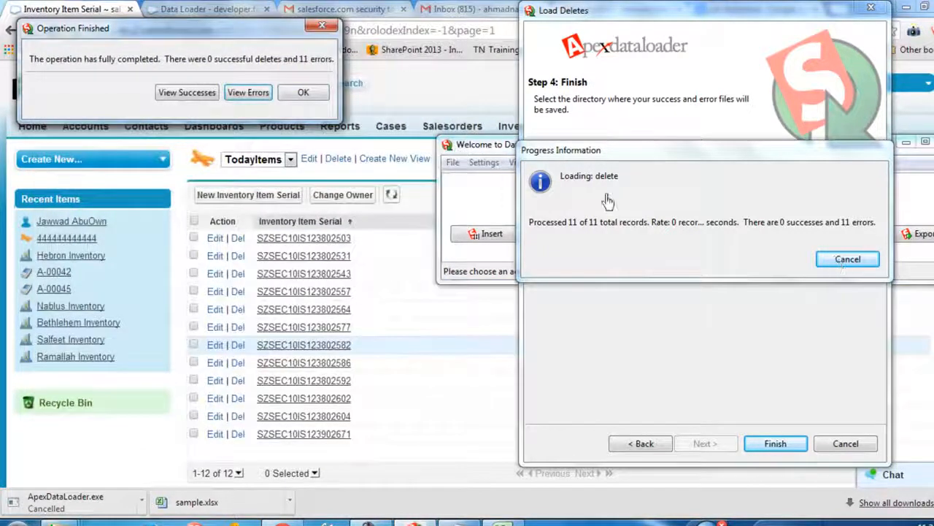
pyautogui.click(306, 93)
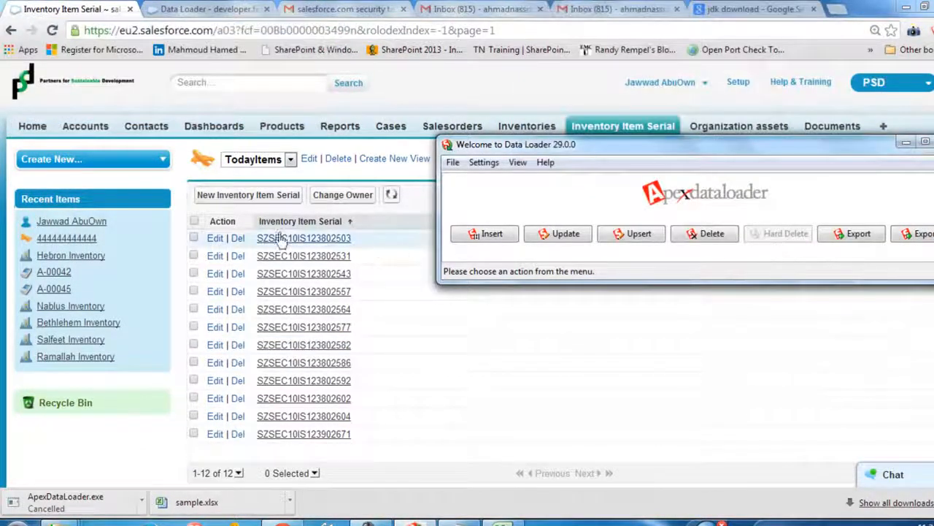
# Open the serial record SZSEC10IS123802503, examine its record ID in the page URL, and return to the TodayItems list
pyautogui.click(330, 241)
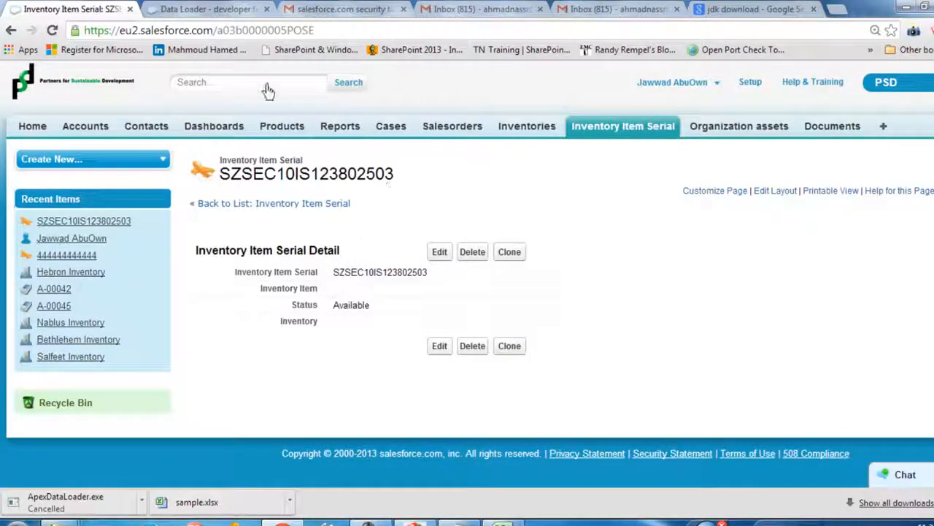
pyautogui.doubleClick(221, 34)
pyautogui.click(318, 35)
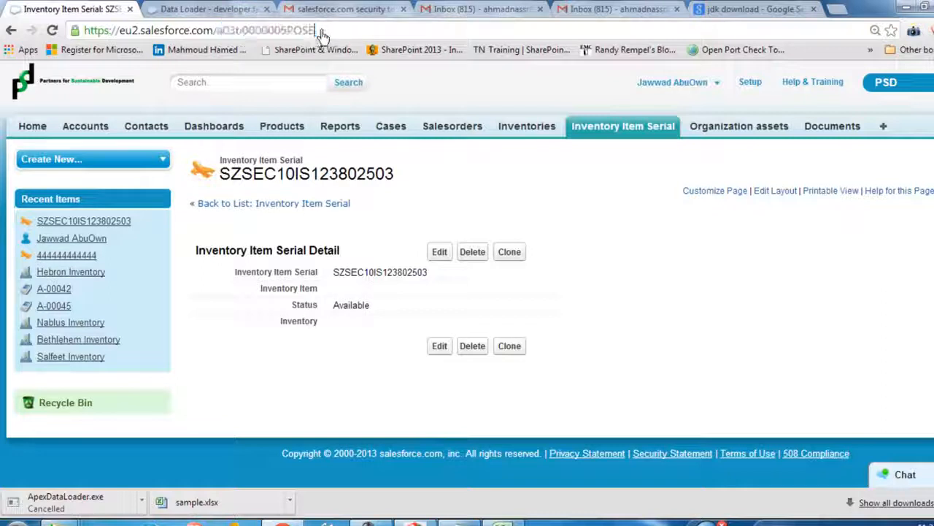
pyautogui.moveTo(321, 34); pyautogui.dragTo(356, 35)
pyautogui.click(218, 35)
pyautogui.click(11, 30)
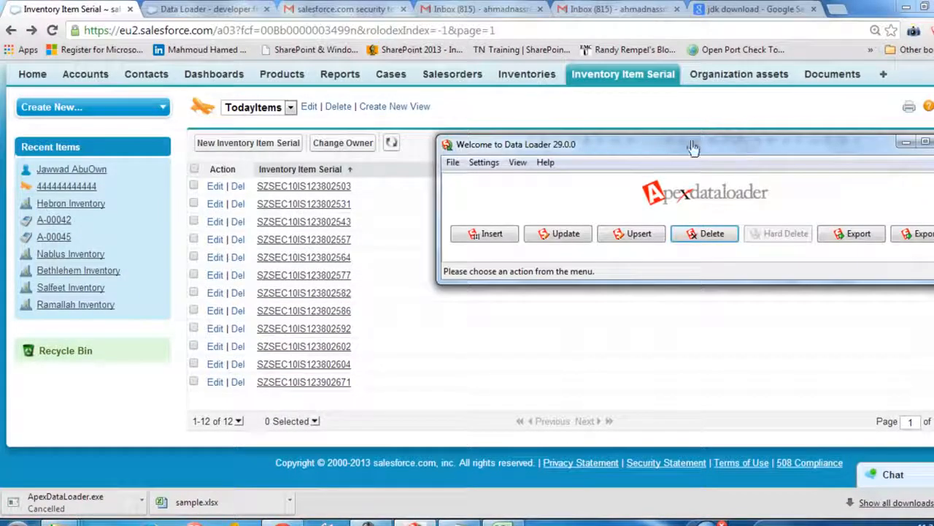
# Start a Data Loader export of the Inventory Item Serial object with extract.csv as the target file
pyautogui.click(850, 238)
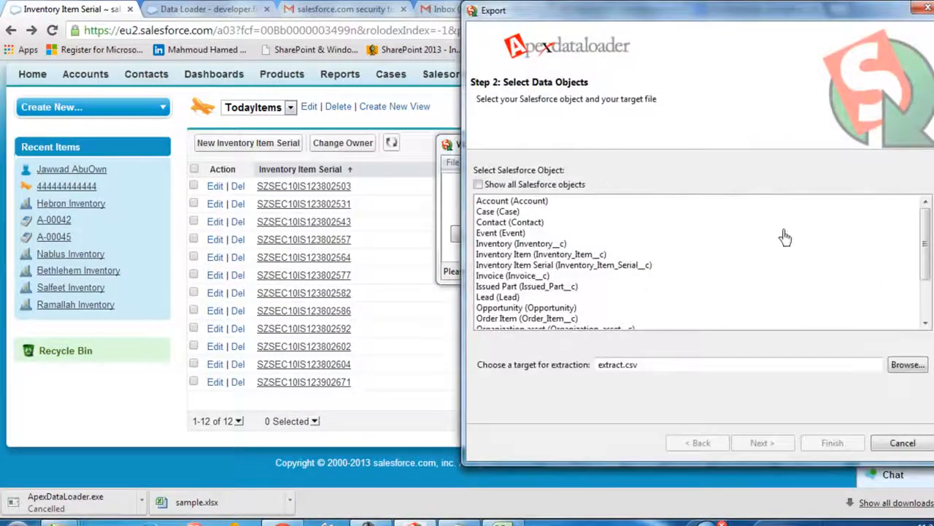
pyautogui.click(549, 255)
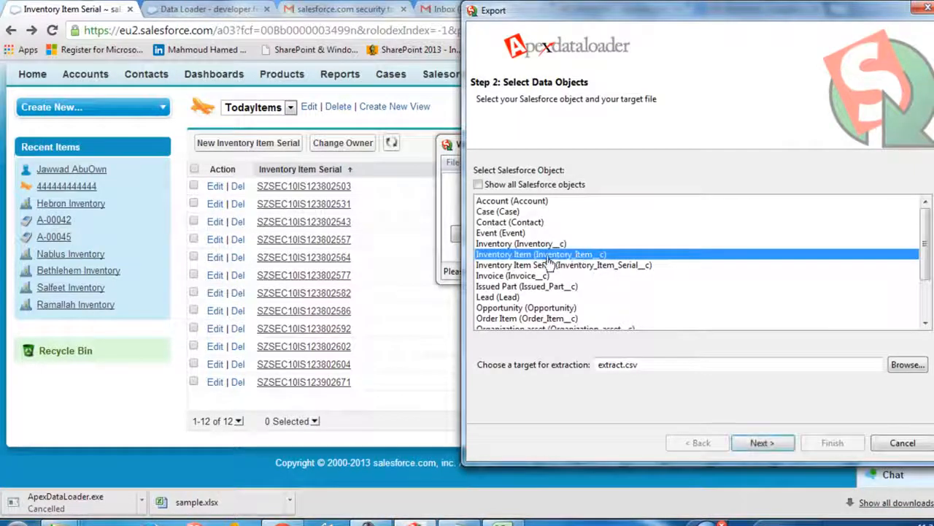
pyautogui.click(599, 266)
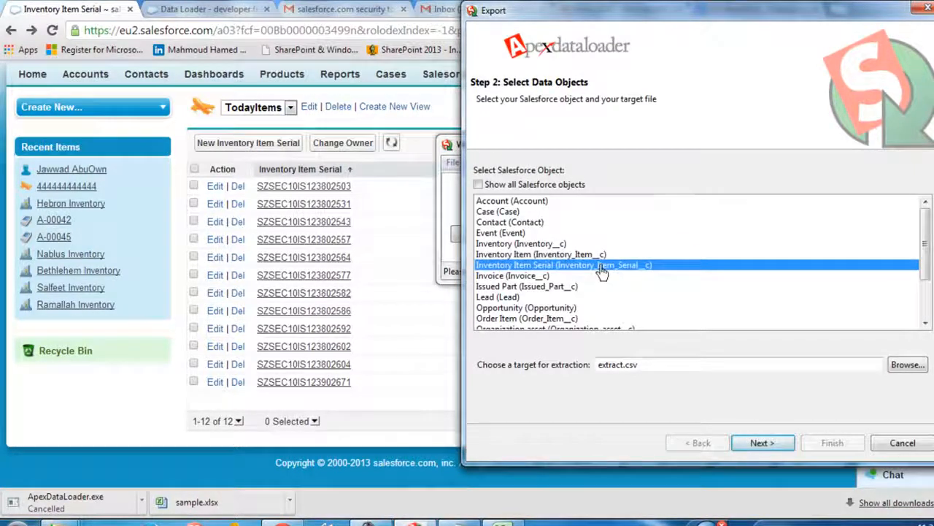
pyautogui.click(762, 443)
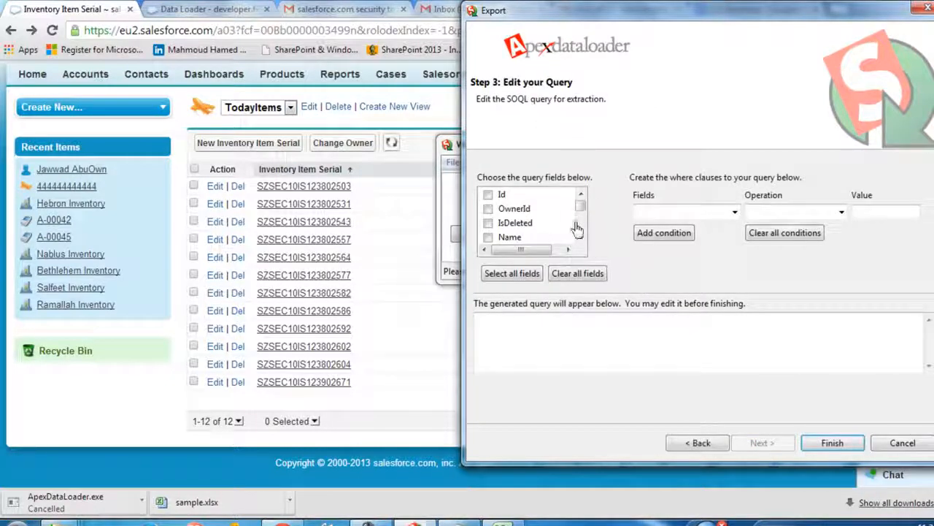
# Include all fields in the export query, run the export, and view the extracted records
pyautogui.click(512, 273)
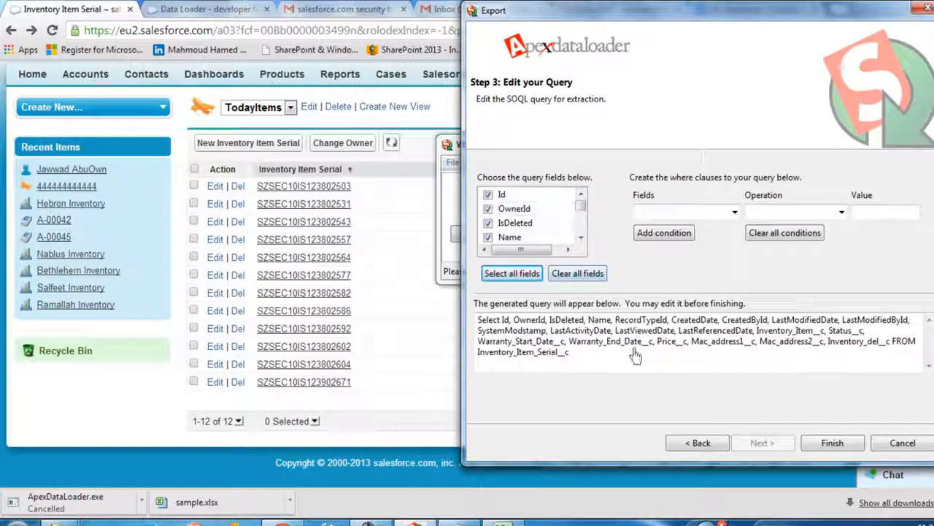
pyautogui.click(829, 446)
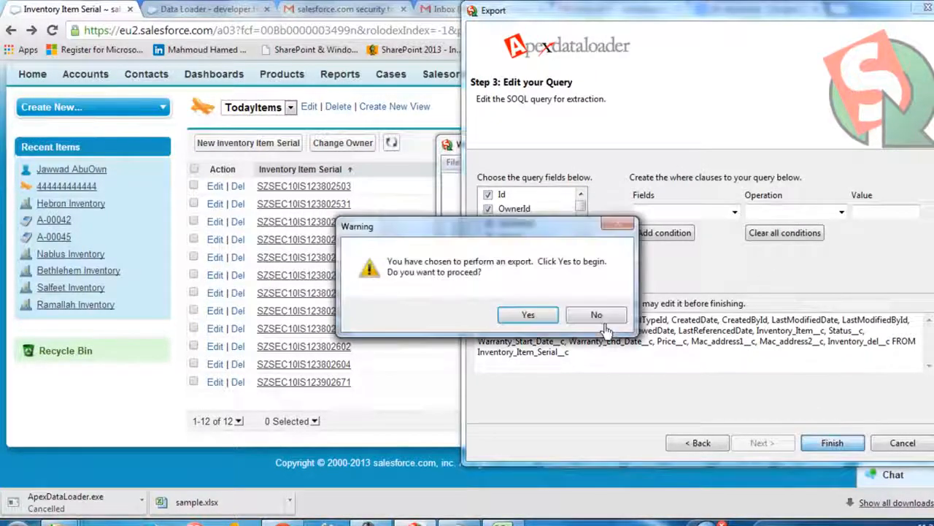
pyautogui.click(528, 315)
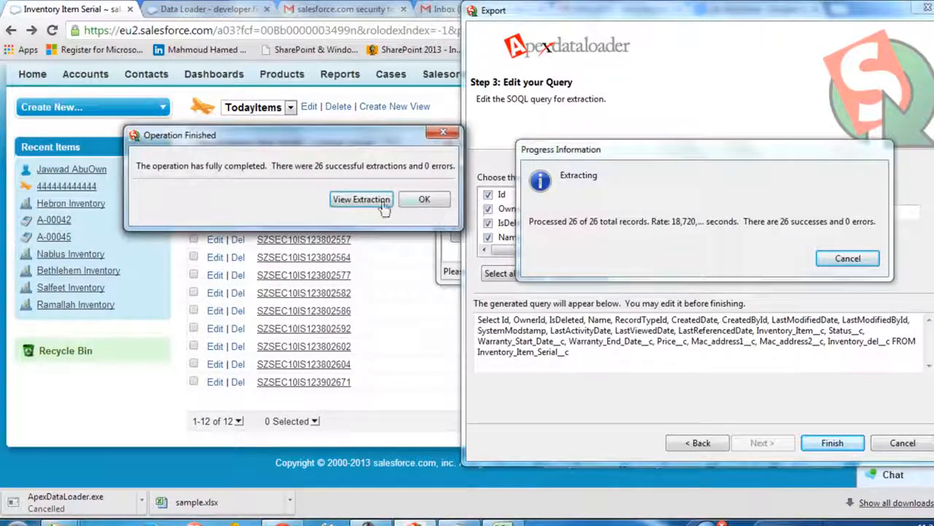
pyautogui.click(361, 199)
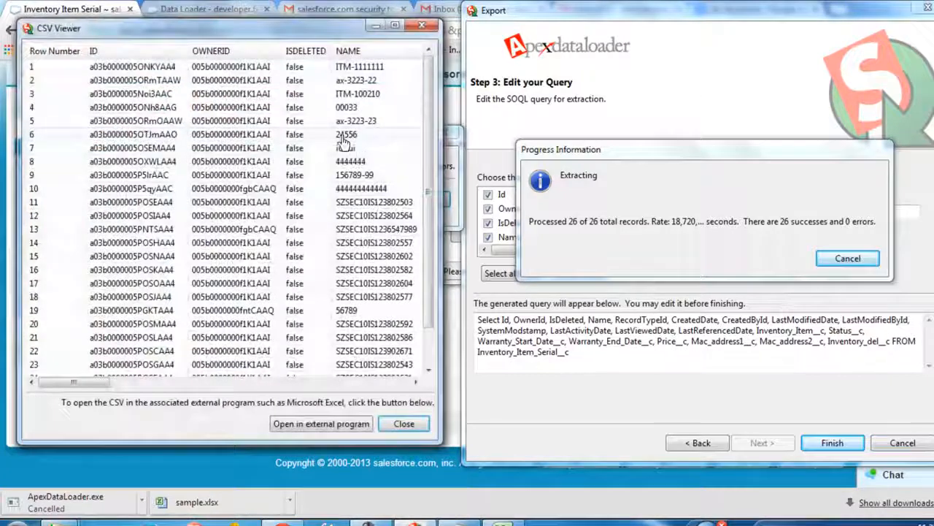
# Examine the extracted records and their columns in the CSV viewer, and open the extract in Excel
pyautogui.scroll(-1, 352, 329)
pyautogui.scroll(1, 365, 358)
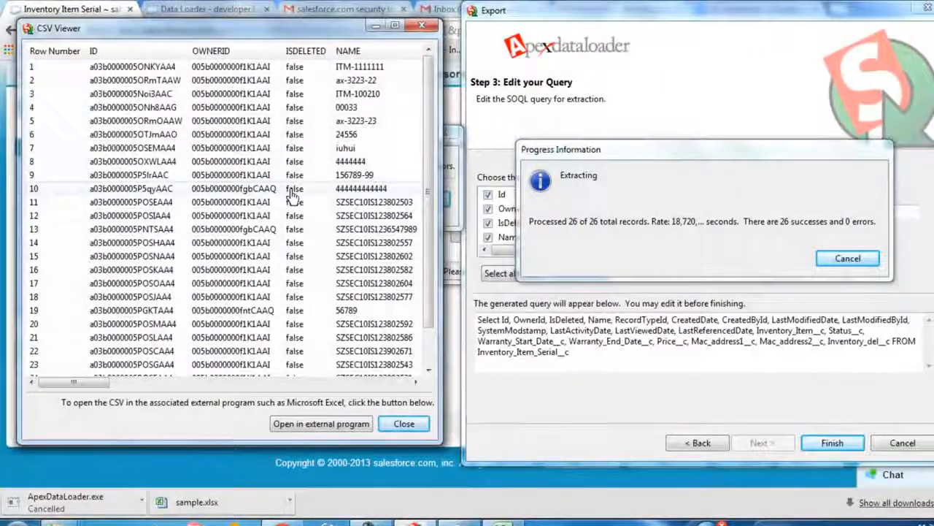
pyautogui.moveTo(98, 381); pyautogui.dragTo(133, 408)
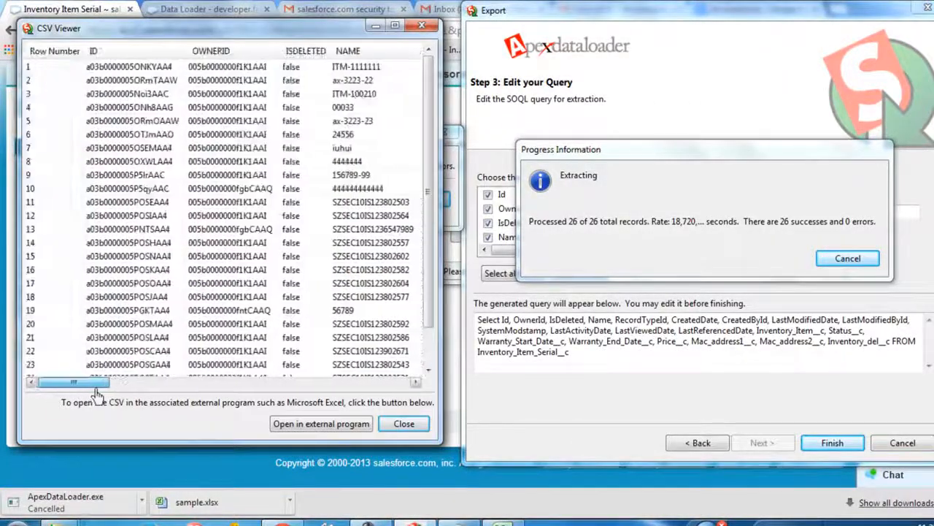
pyautogui.moveTo(97, 384); pyautogui.dragTo(147, 391)
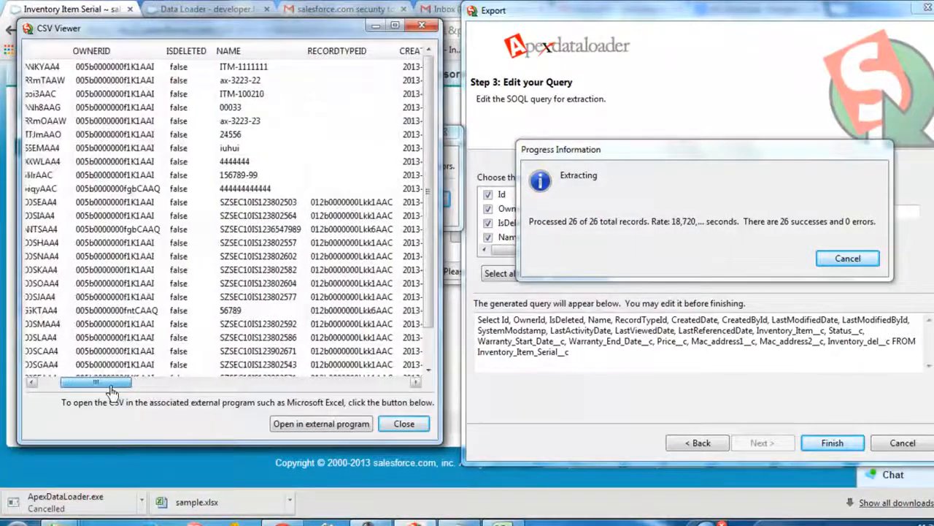
pyautogui.click(356, 423)
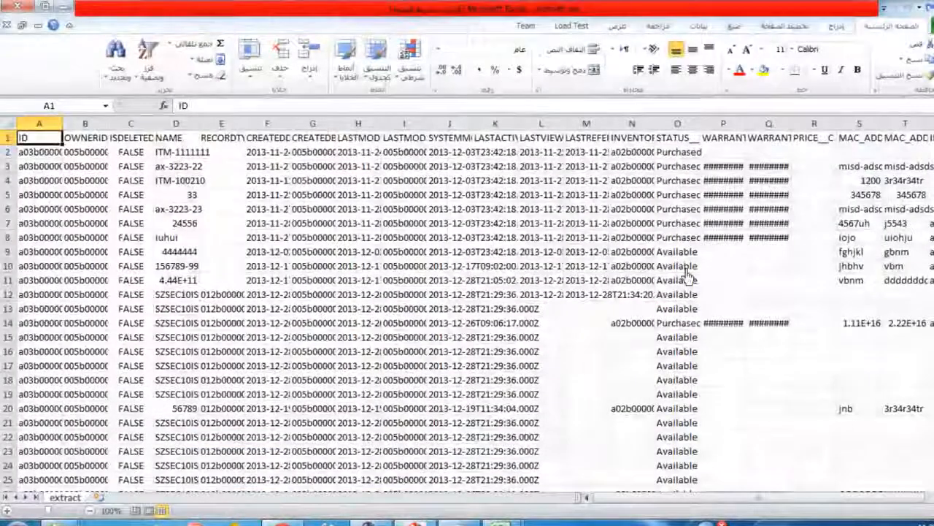
# Save a copy of extract.csv in CSV format in the salesforce dl folder on the C drive
pyautogui.click(932, 26)
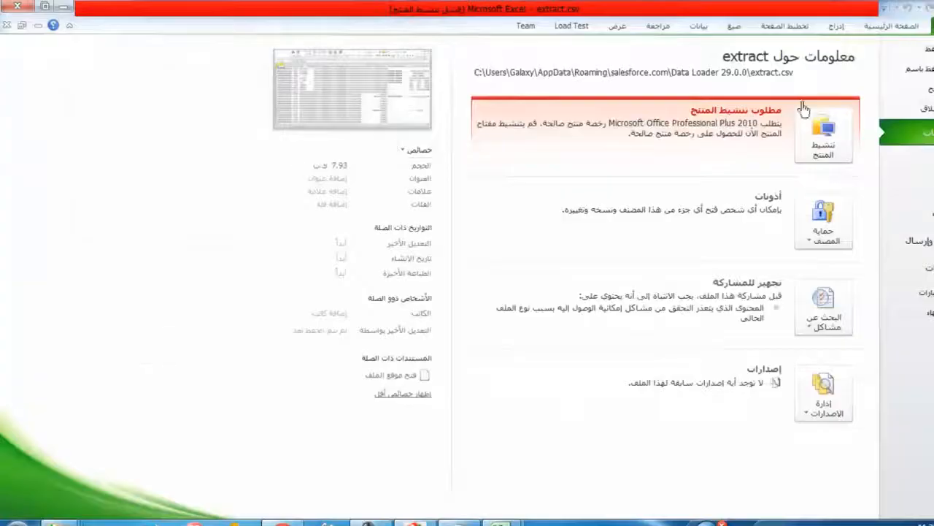
pyautogui.click(925, 70)
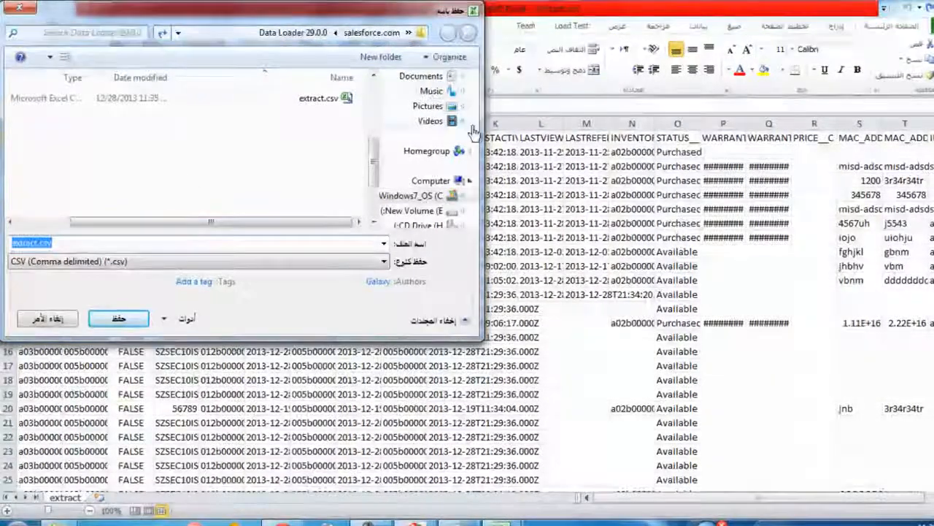
pyautogui.click(435, 197)
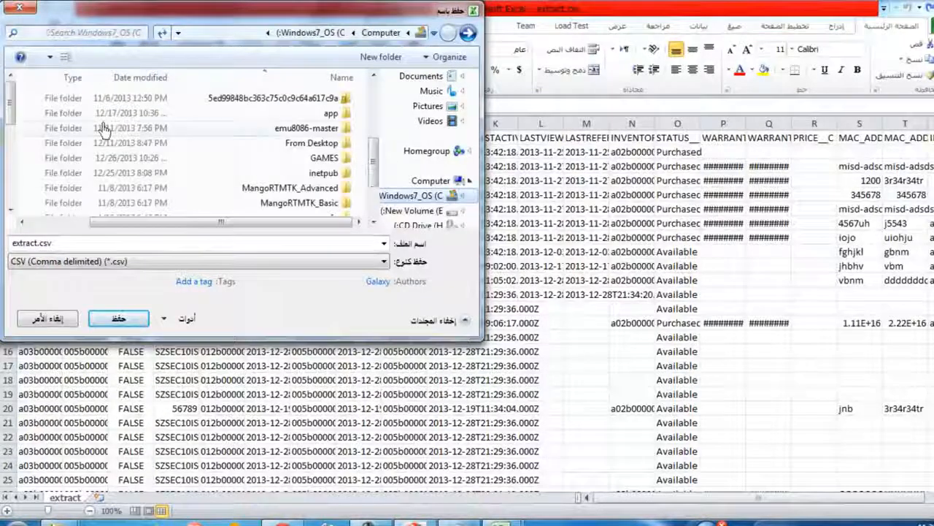
pyautogui.moveTo(11, 94); pyautogui.dragTo(8, 143)
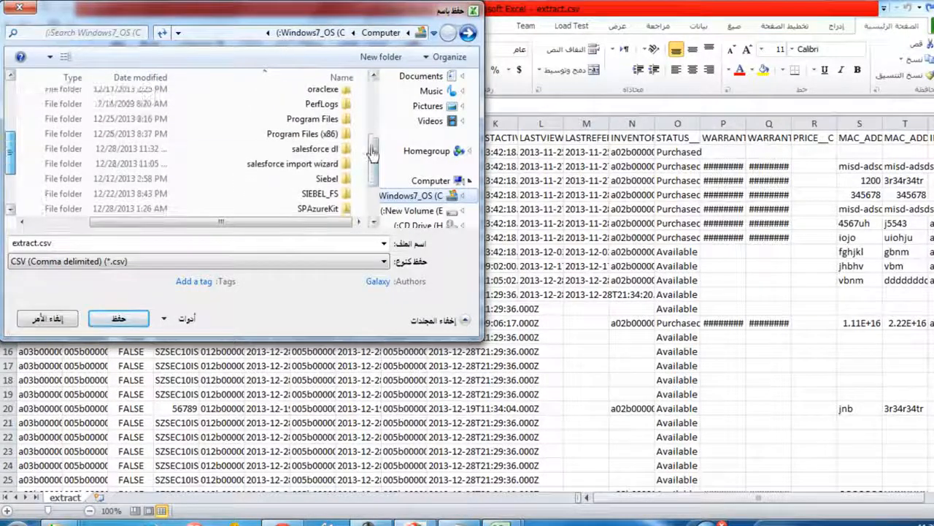
pyautogui.doubleClick(314, 161)
pyautogui.click(119, 319)
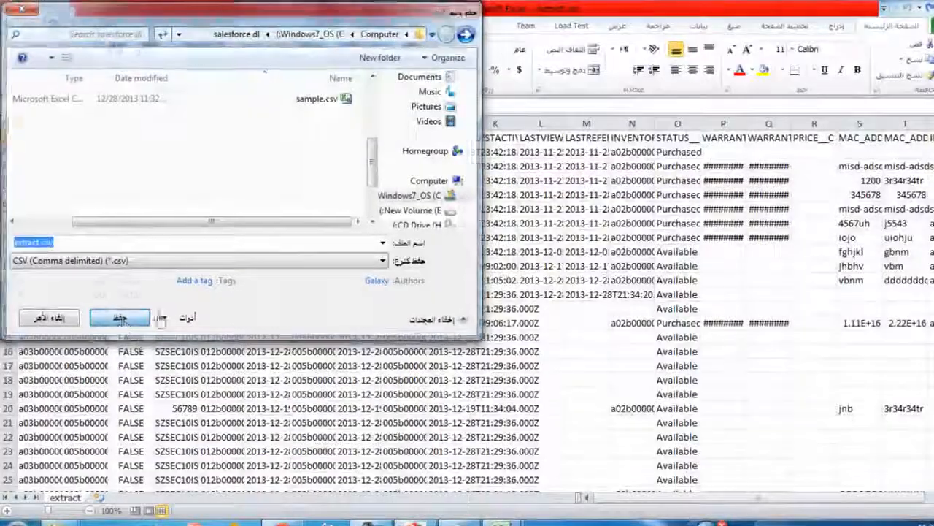
pyautogui.click(555, 321)
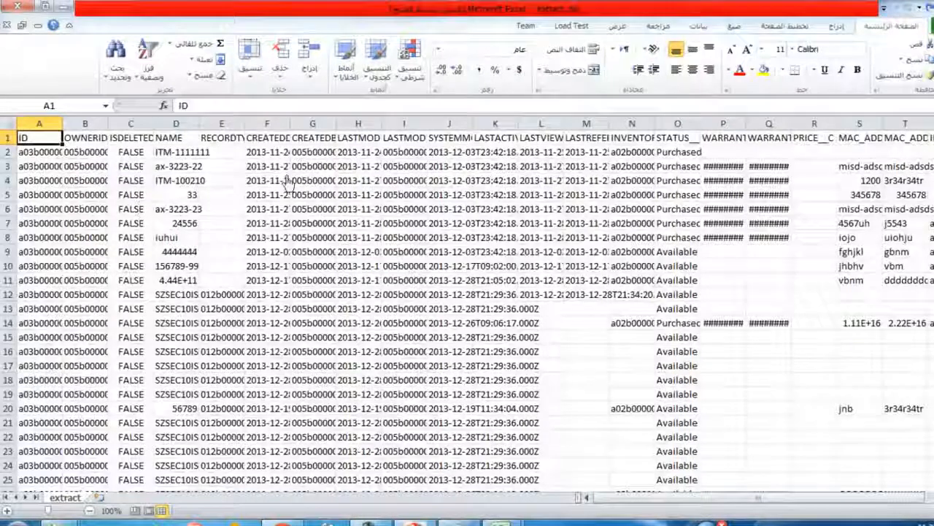
# Widen the ID and SYSTEMMODSTAMP columns so that their full values are readable
pyautogui.moveTo(64, 134); pyautogui.dragTo(289, 135)
pyautogui.scroll(-5, 137, 294)
pyautogui.scroll(5, 383, 346)
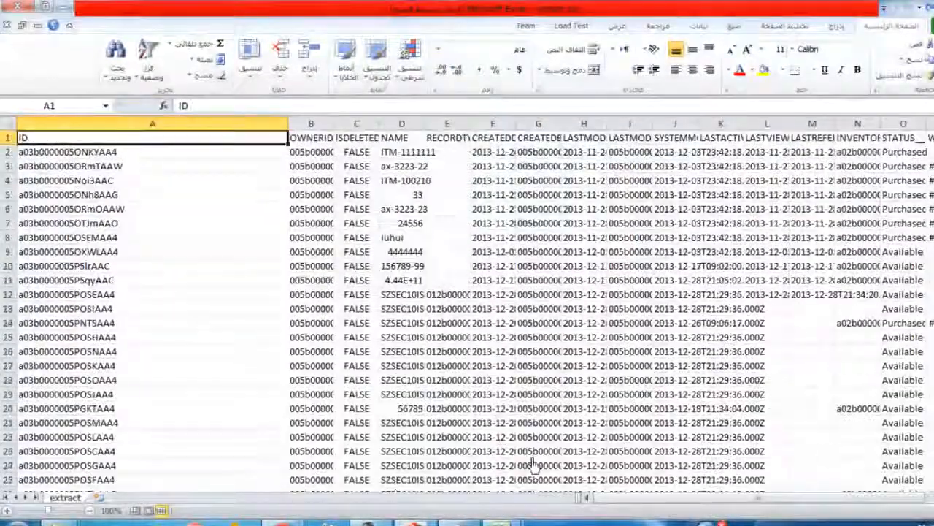
pyautogui.moveTo(638, 499); pyautogui.dragTo(752, 493)
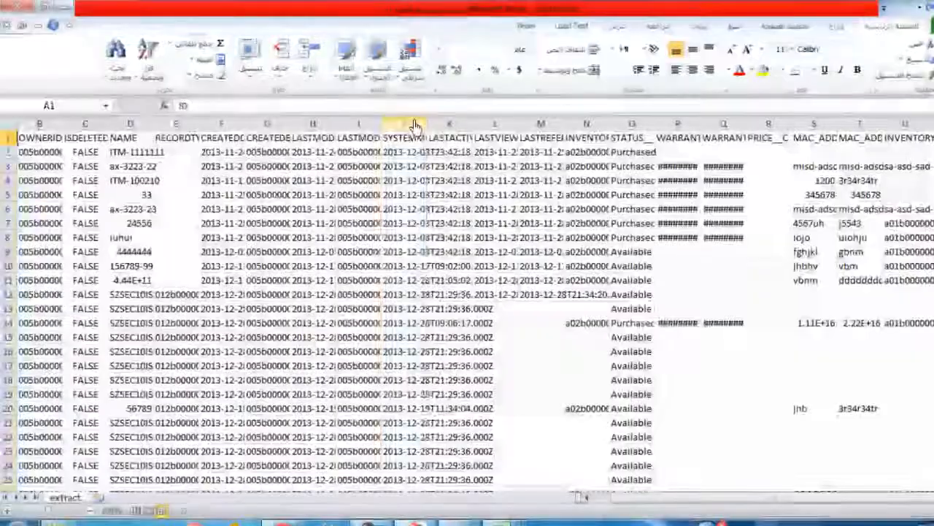
pyautogui.click(405, 124)
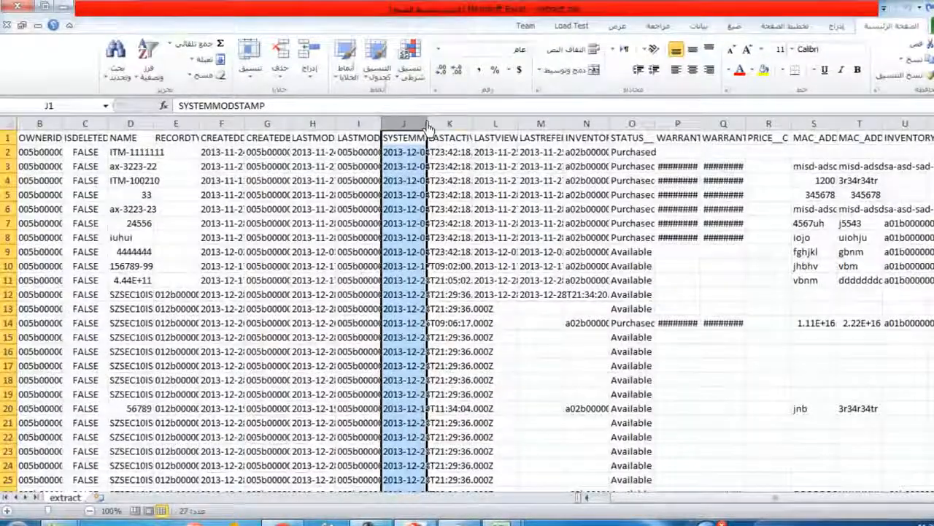
pyautogui.moveTo(427, 124); pyautogui.dragTo(508, 125)
pyautogui.click(677, 225)
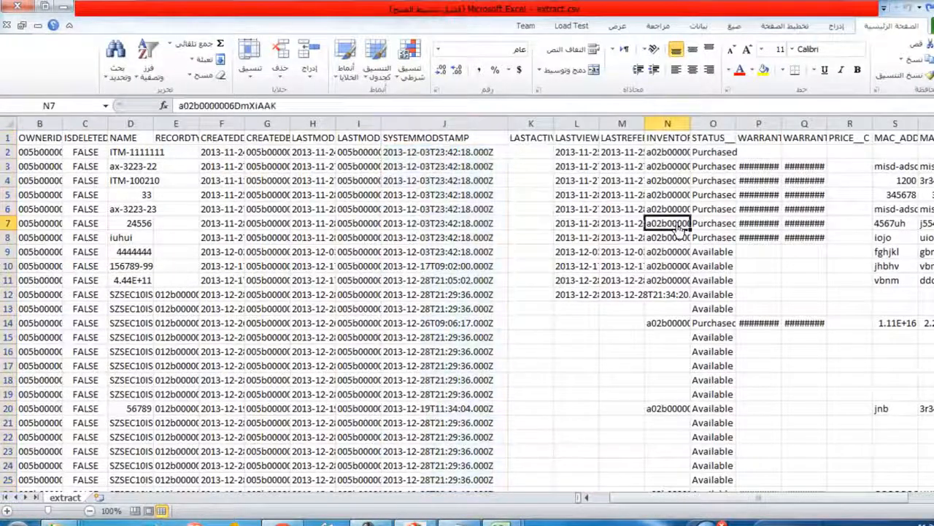
# Examine the extracted rows down to the last record and the columns across the extract sheet
pyautogui.scroll(-4, 517, 420)
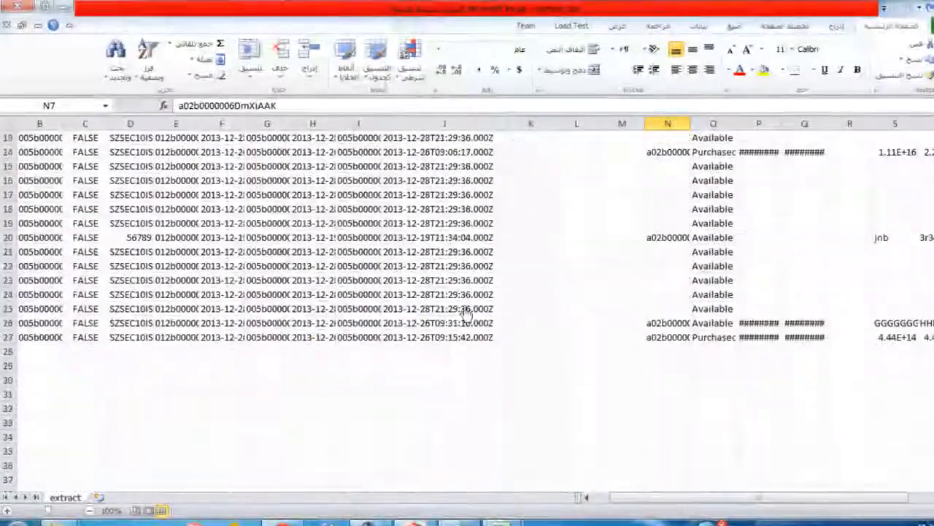
pyautogui.scroll(4, 518, 420)
pyautogui.scroll(-2, 747, 475)
pyautogui.scroll(2, 723, 428)
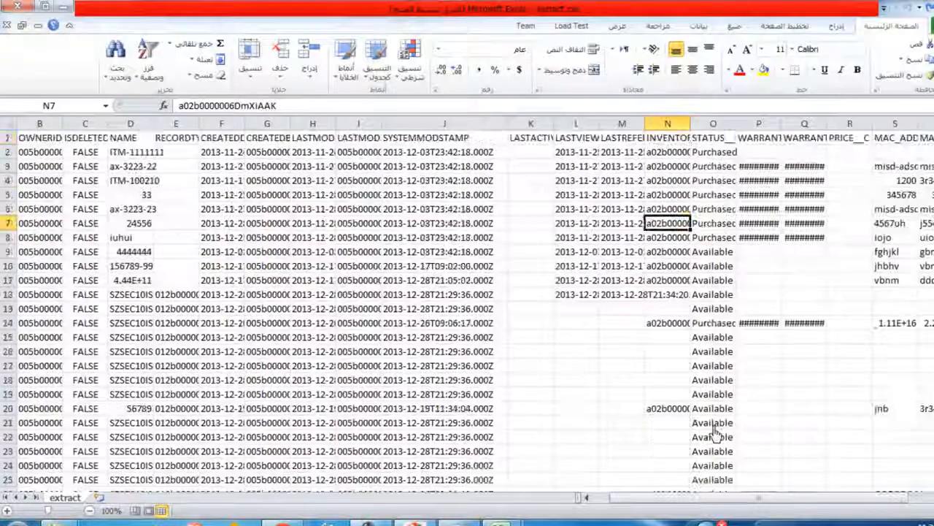
pyautogui.hscroll(2, 665, 408)
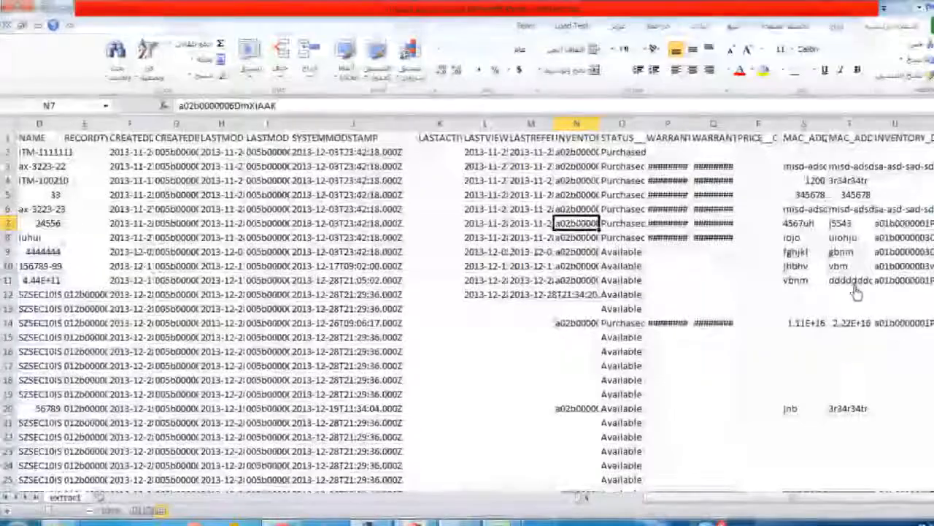
pyautogui.scroll(-3, 380, 411)
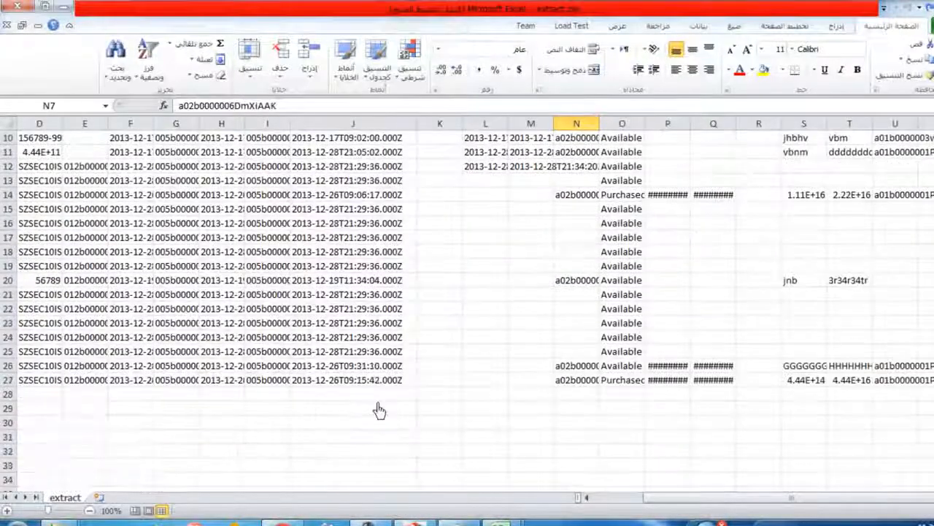
pyautogui.scroll(3, 373, 338)
pyautogui.hscroll(-5, 782, 511)
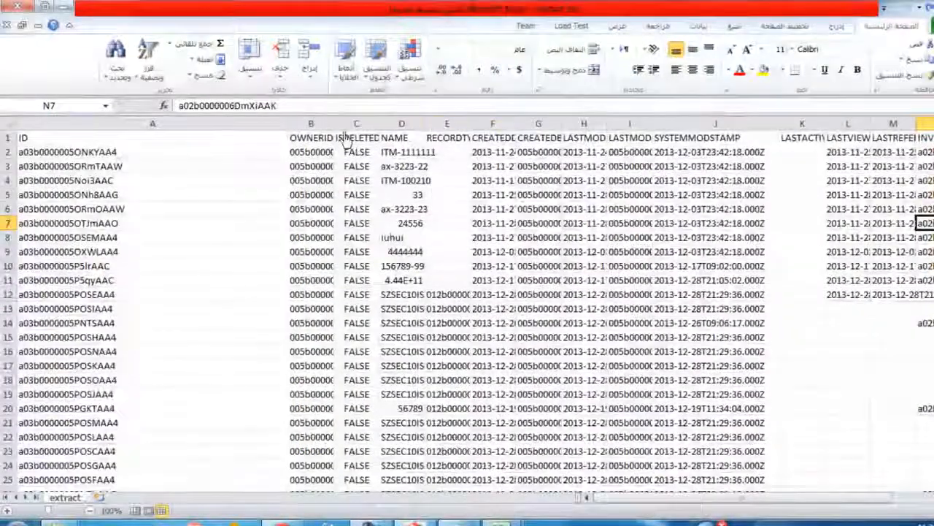
# Narrow the ID column and widen the ISDELETED column in the extract sheet
pyautogui.moveTo(290, 130); pyautogui.dragTo(192, 128)
pyautogui.moveTo(281, 130); pyautogui.dragTo(348, 130)
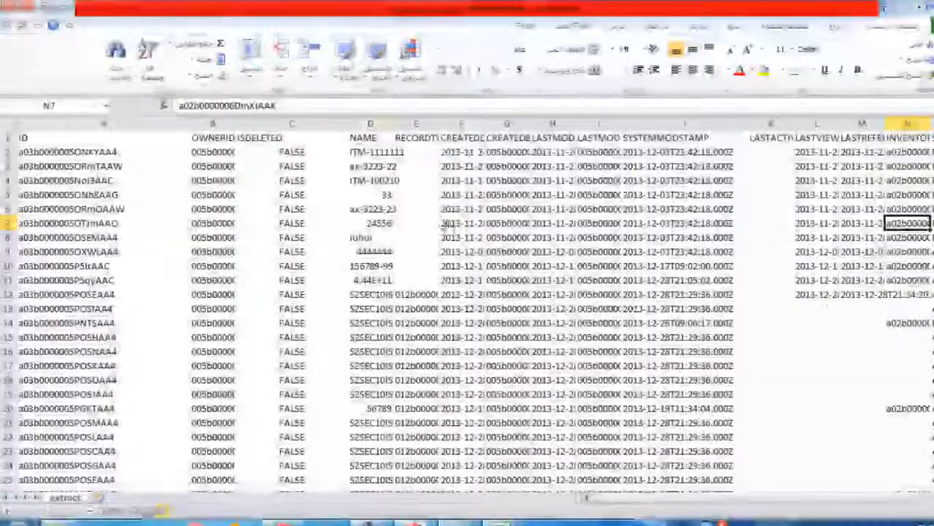
# Examine the status, inventory item and INVENTORY_DEL__C columns of the extracted records
pyautogui.moveTo(584, 500); pyautogui.dragTo(629, 501)
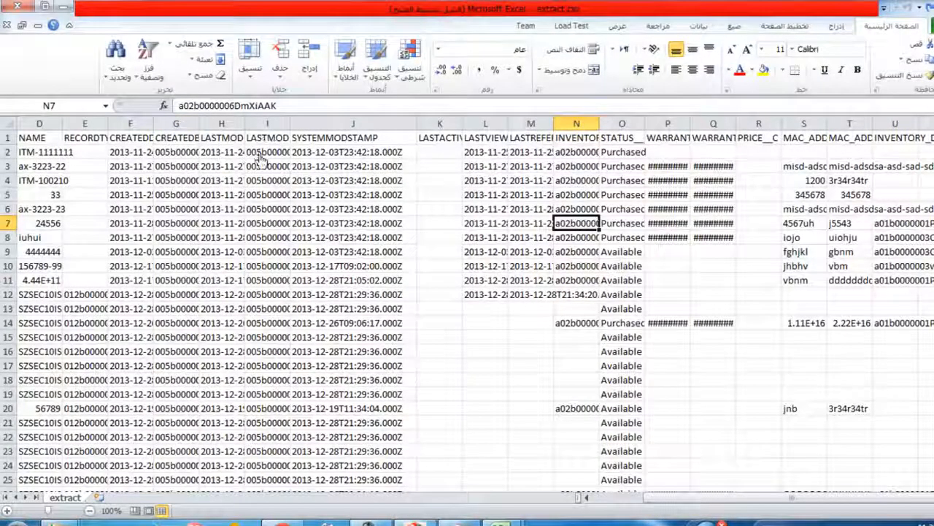
pyautogui.click(633, 154)
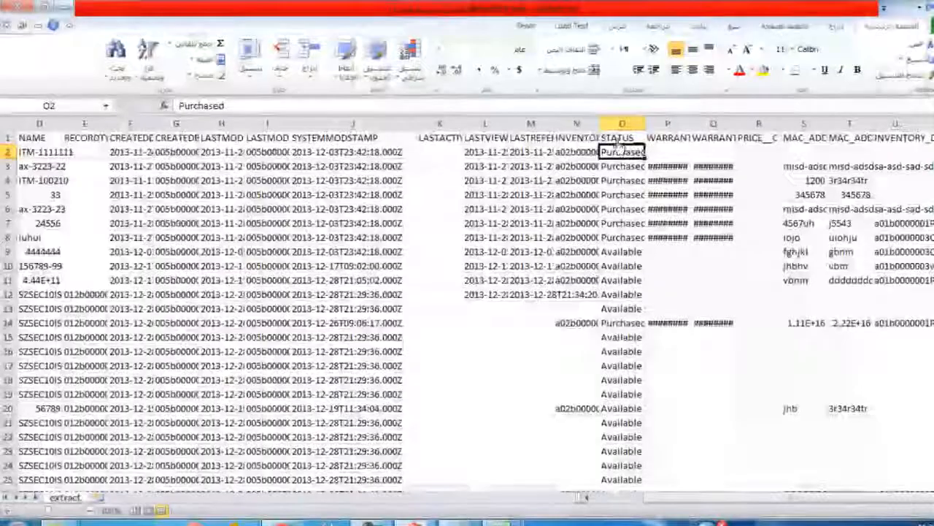
pyautogui.click(584, 124)
pyautogui.click(582, 168)
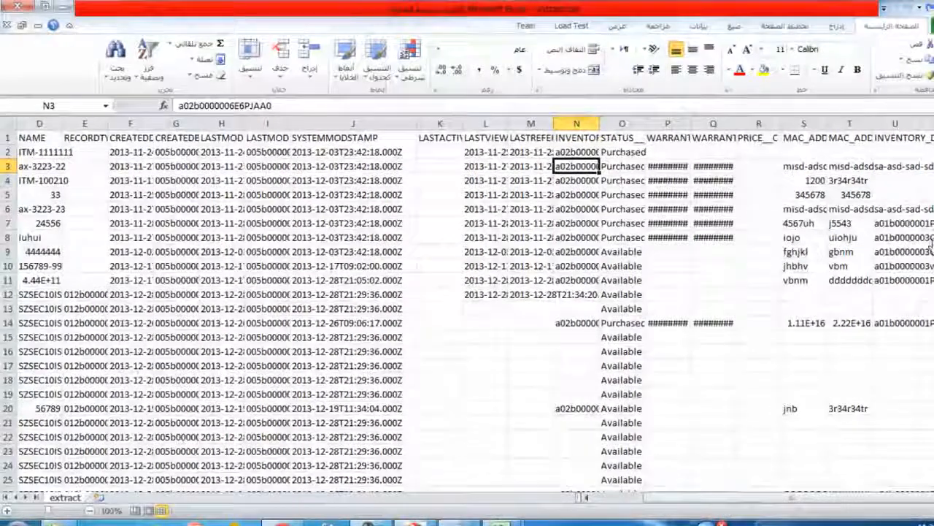
pyautogui.click(924, 254)
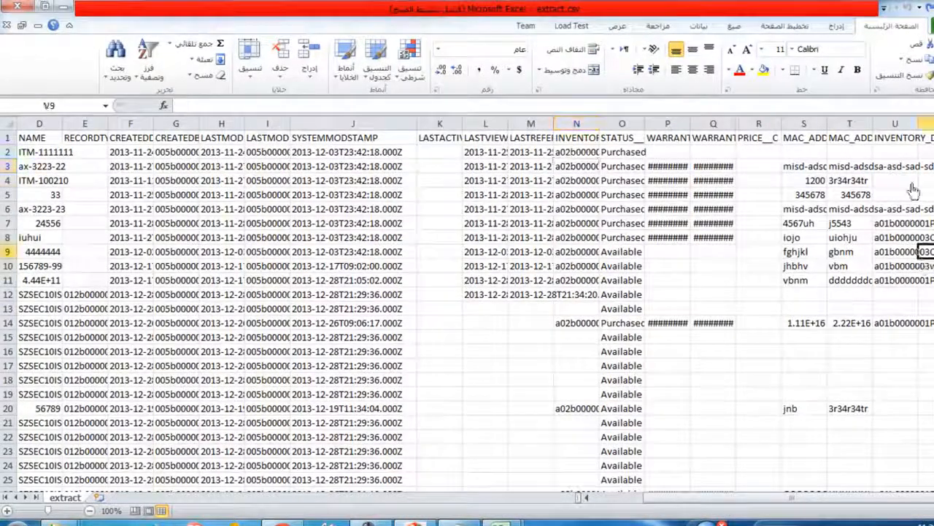
pyautogui.click(931, 497)
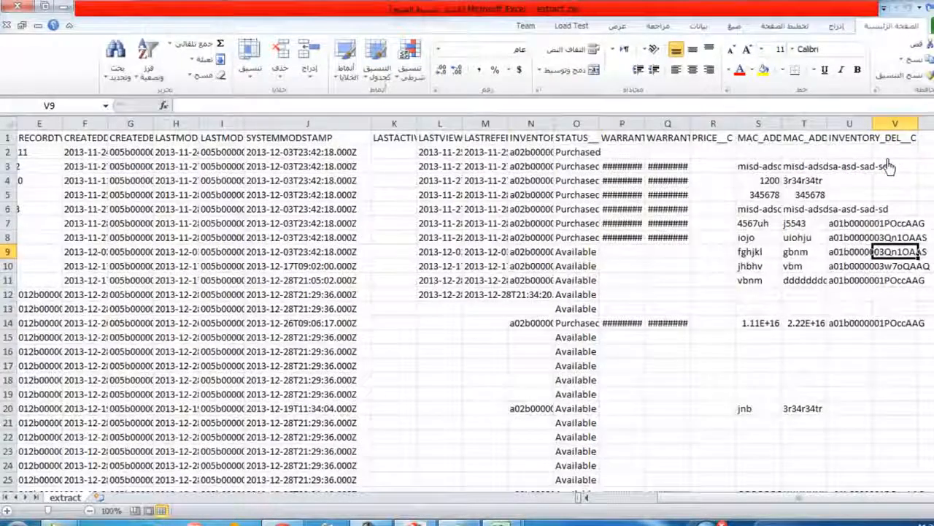
# Switch to the sample.csv workbook and copy the serial SZSEC10IS123802577 from cell A9
pyautogui.moveTo(467, 484)
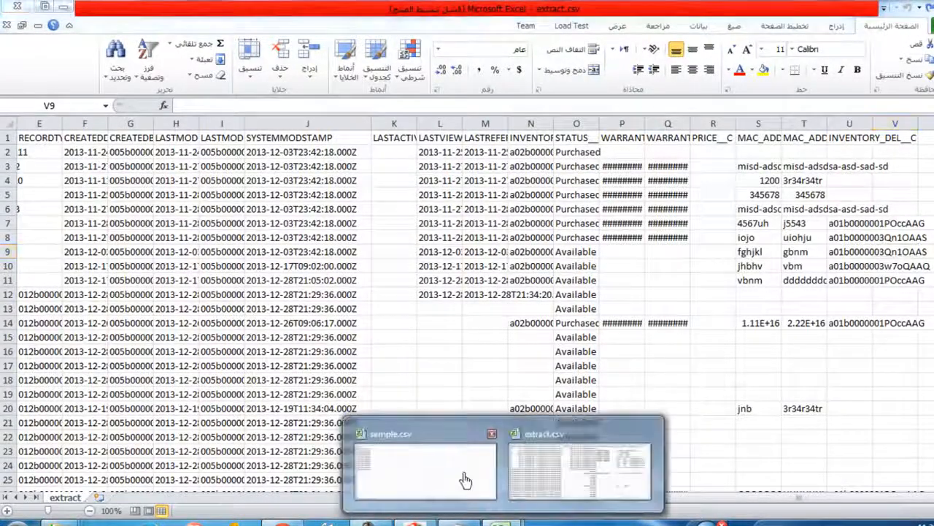
pyautogui.click(438, 492)
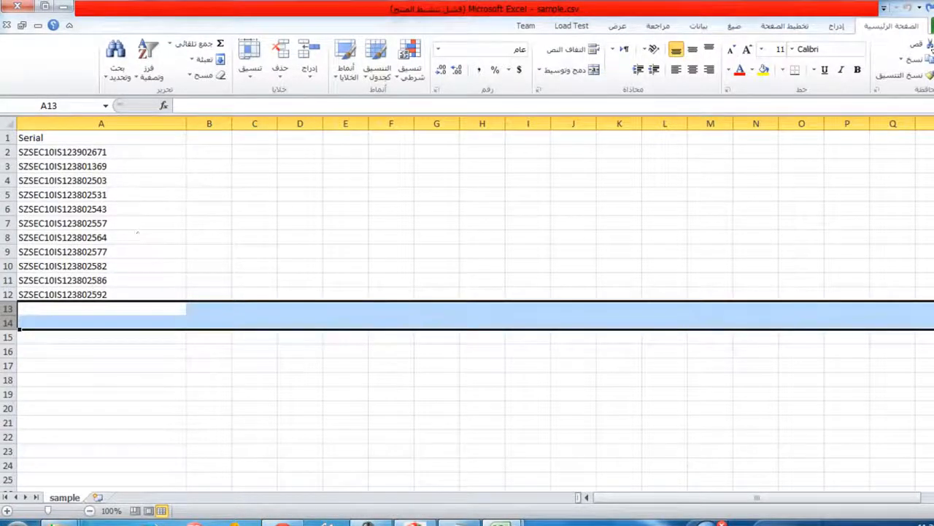
pyautogui.click(99, 195)
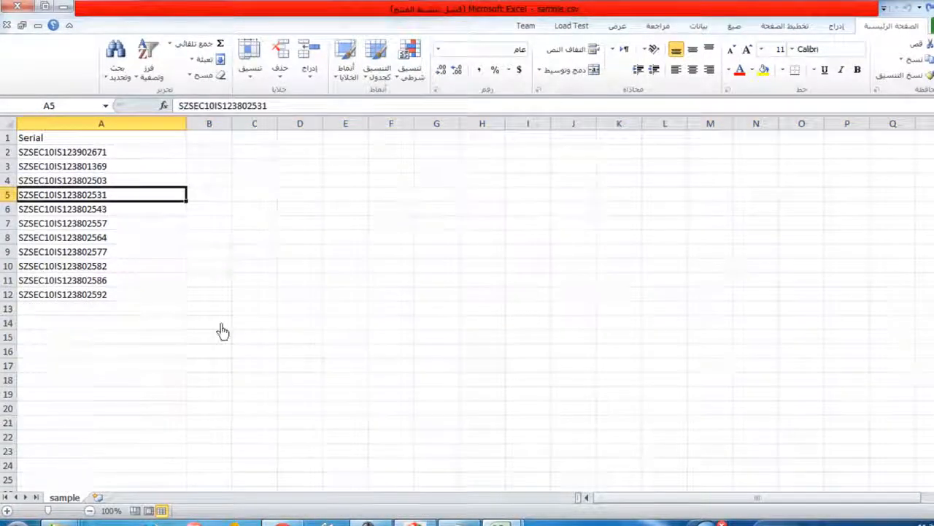
pyautogui.hotkey('ctrl', 'Down')
pyautogui.doubleClick(78, 267)
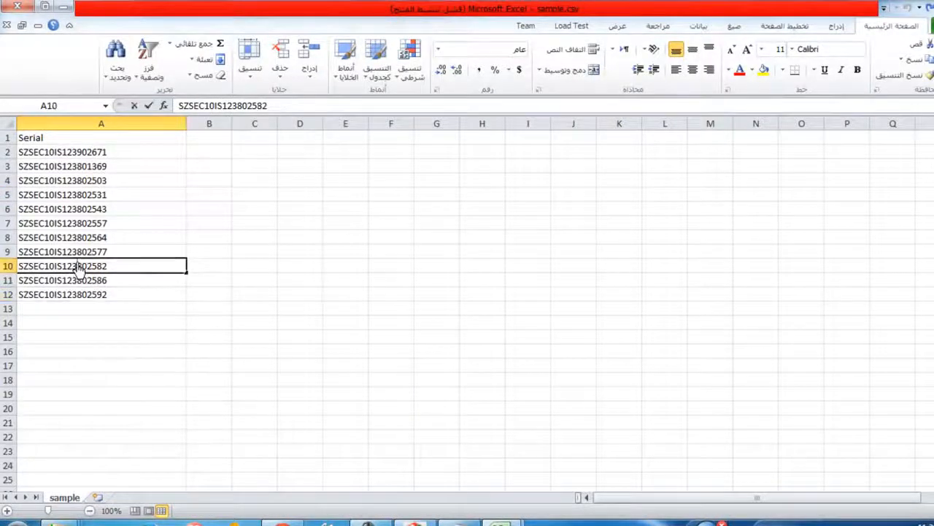
pyautogui.doubleClick(77, 253)
pyautogui.moveTo(128, 253); pyautogui.dragTo(1, 247)
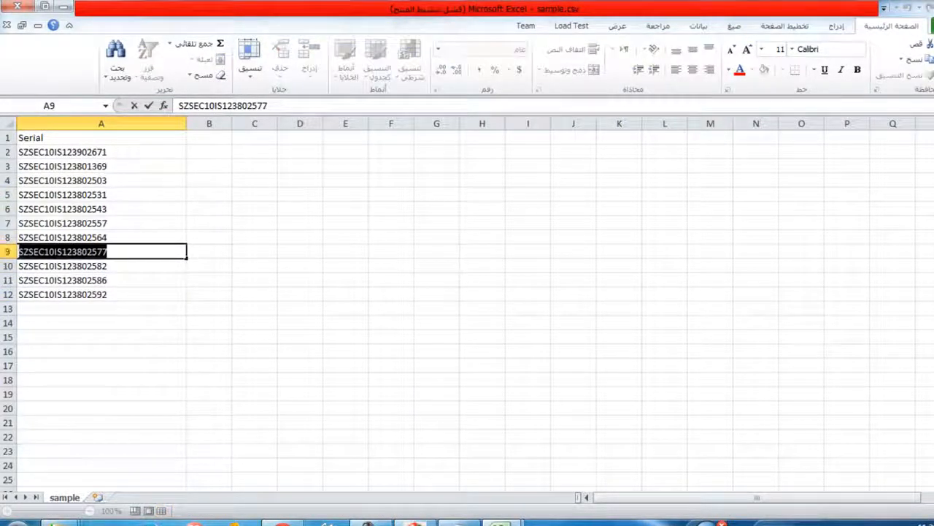
pyautogui.hotkey('ctrl', 'c')
# Search the extract.csv workbook for the copied serial SZSEC10IS123802577, and close the search dialog
pyautogui.moveTo(500, 519)
pyautogui.click(590, 475)
pyautogui.hotkey('ctrl', 'f')
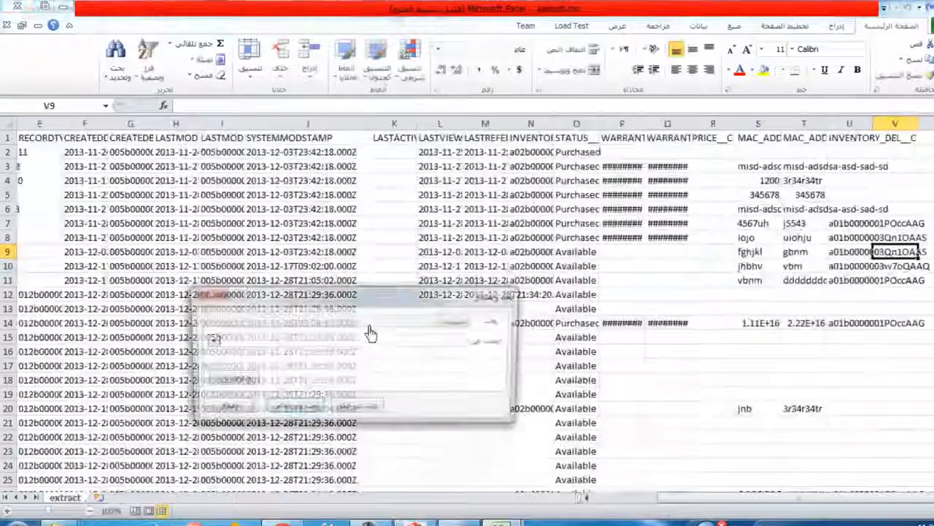
pyautogui.hotkey('ctrl', 'v')
pyautogui.click(292, 408)
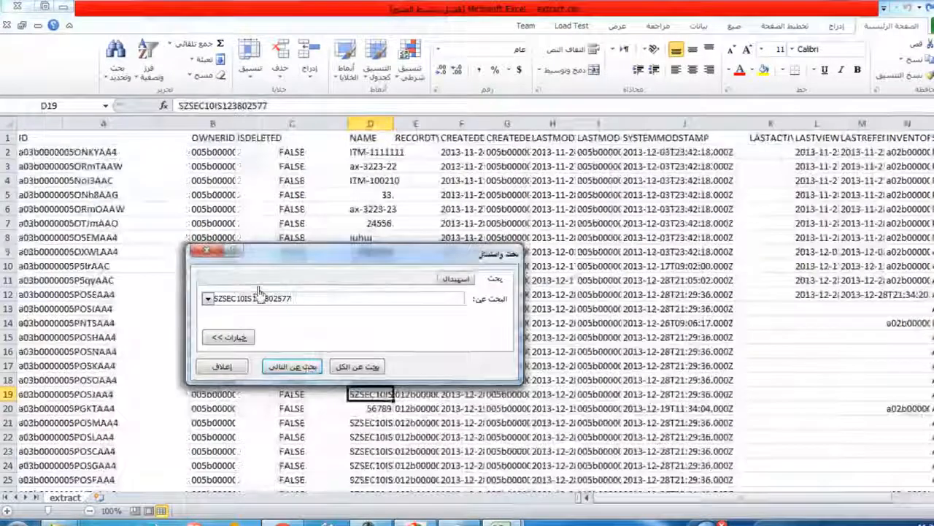
pyautogui.click(206, 251)
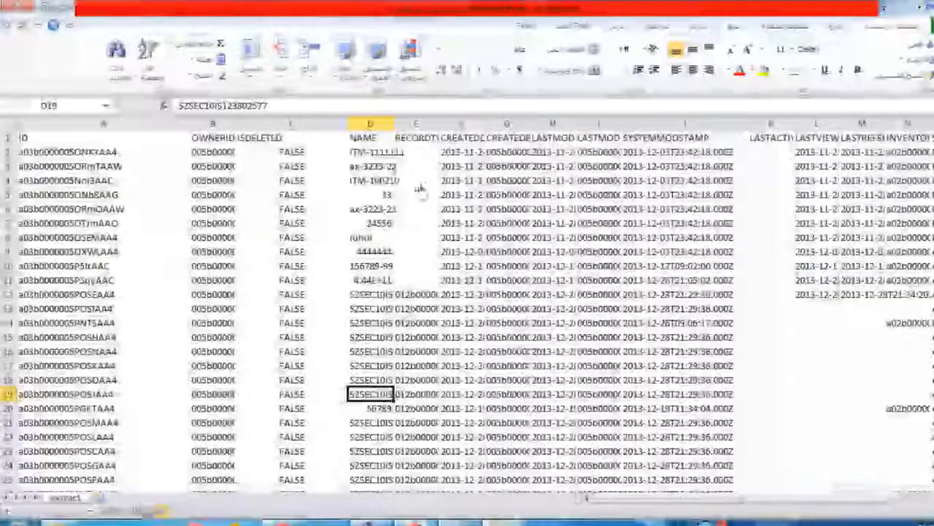
# Widen the NAME column of the extract sheet and look through the serials alongside their record IDs
pyautogui.moveTo(394, 126); pyautogui.dragTo(506, 137)
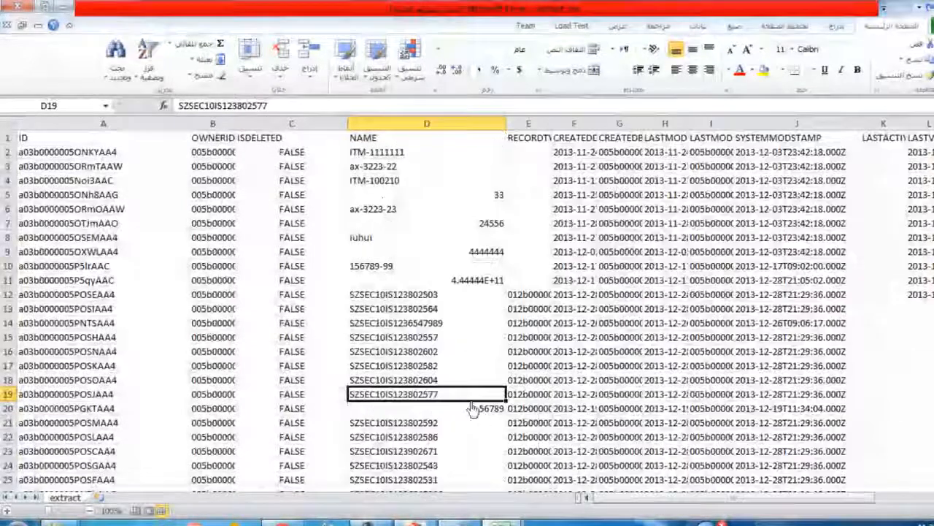
pyautogui.scroll(-2, 438, 369)
pyautogui.scroll(1, 443, 335)
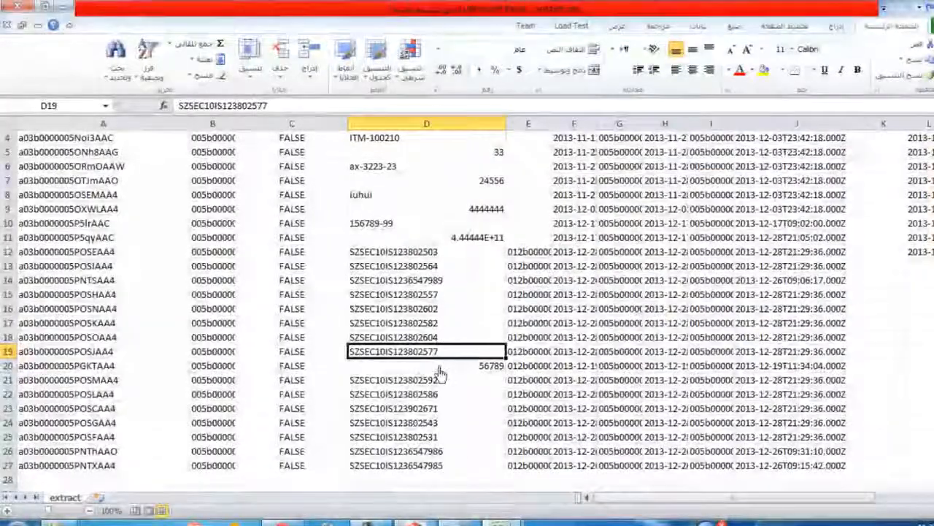
# Delete the row named 56789 from the extract sheet and look over the SZSEC serials around it
pyautogui.click(442, 369)
pyautogui.click(7, 367)
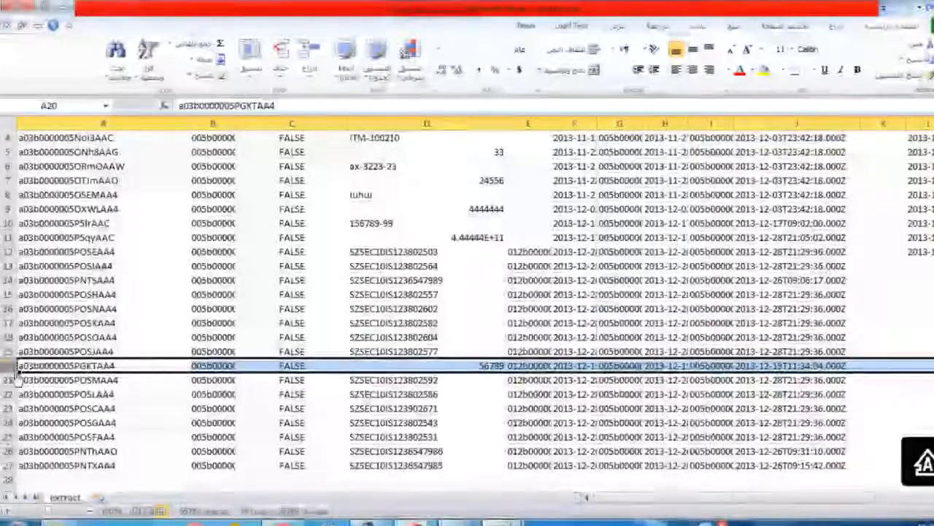
pyautogui.rightClick(25, 369)
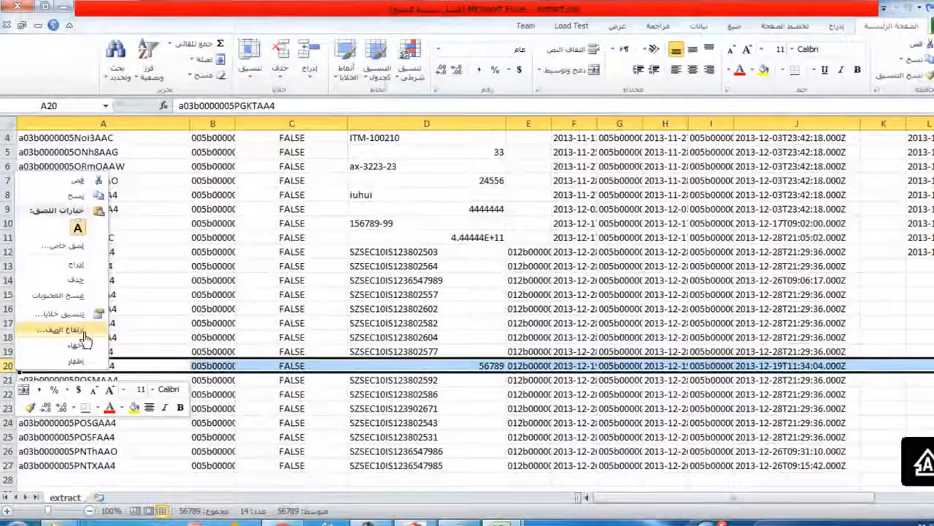
pyautogui.click(75, 279)
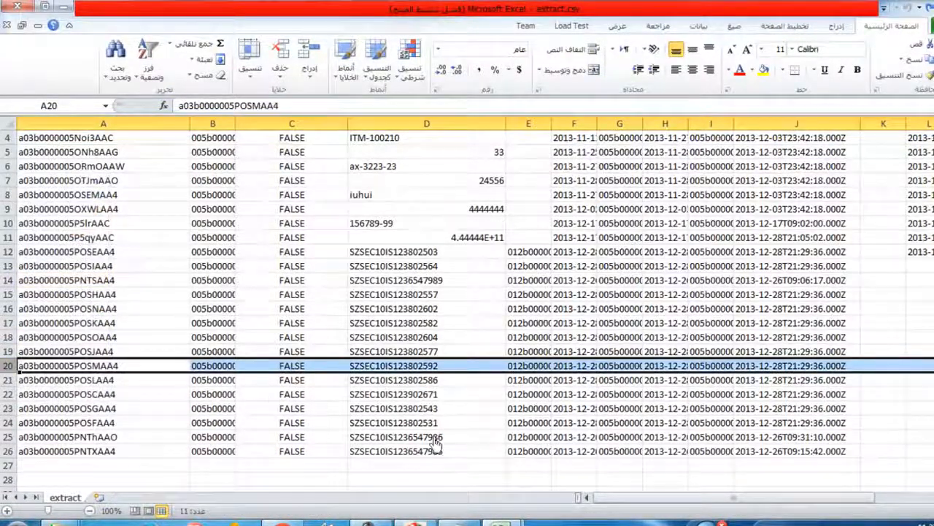
pyautogui.click(435, 453)
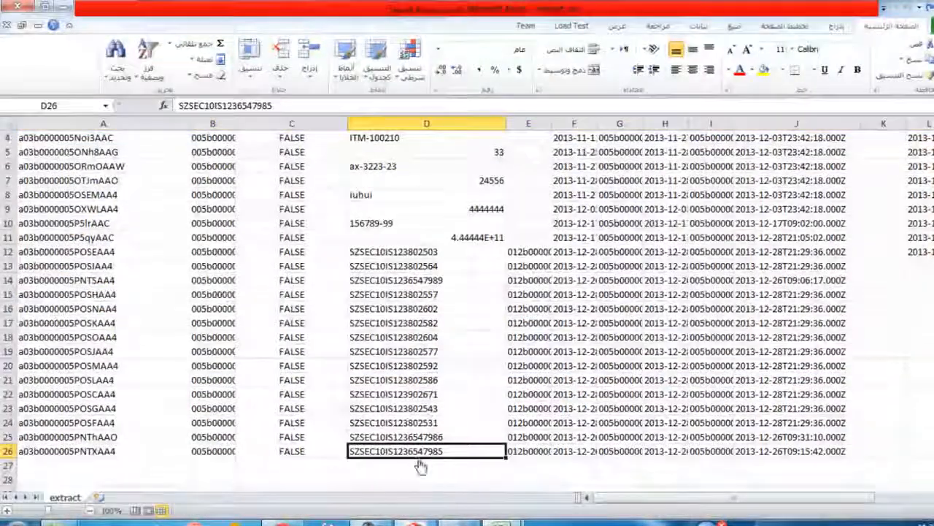
pyautogui.moveTo(298, 457); pyautogui.dragTo(413, 253)
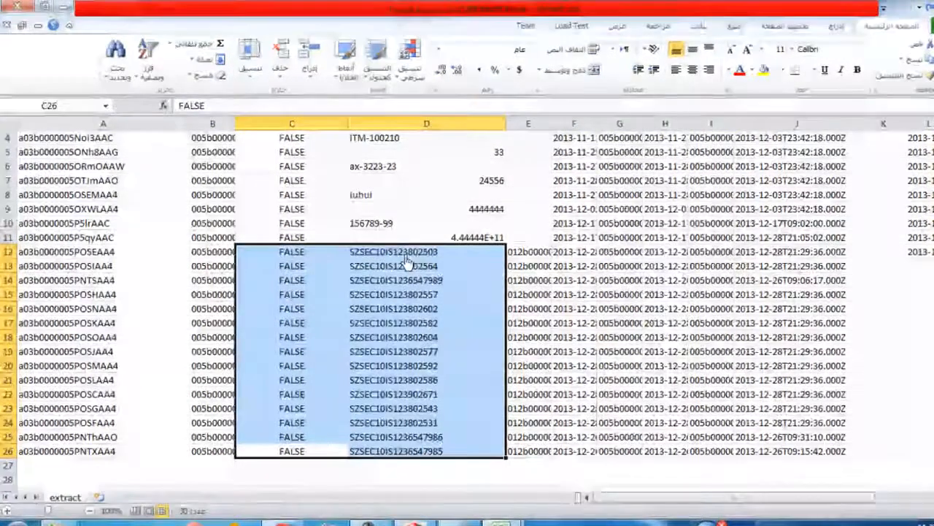
pyautogui.click(381, 238)
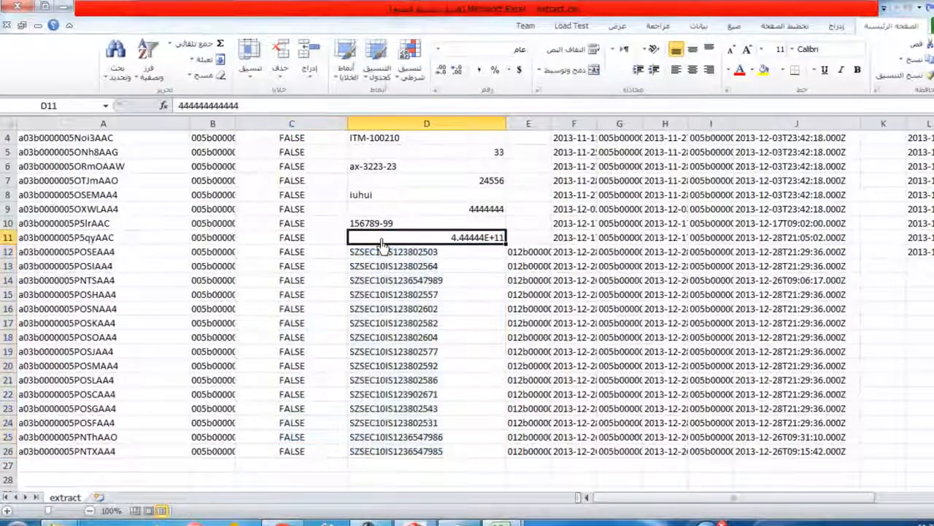
# Delete the first record row, named ITM-1111111, from the extract sheet
pyautogui.moveTo(73, 245); pyautogui.dragTo(73, 152)
pyautogui.click(120, 294)
pyautogui.moveTo(71, 281); pyautogui.dragTo(73, 256)
pyautogui.click(338, 295)
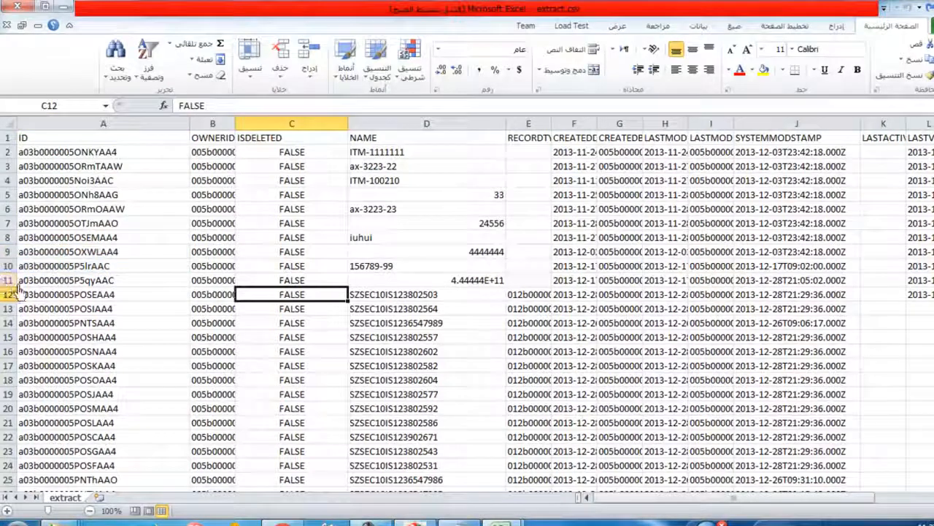
pyautogui.moveTo(22, 281); pyautogui.dragTo(35, 161)
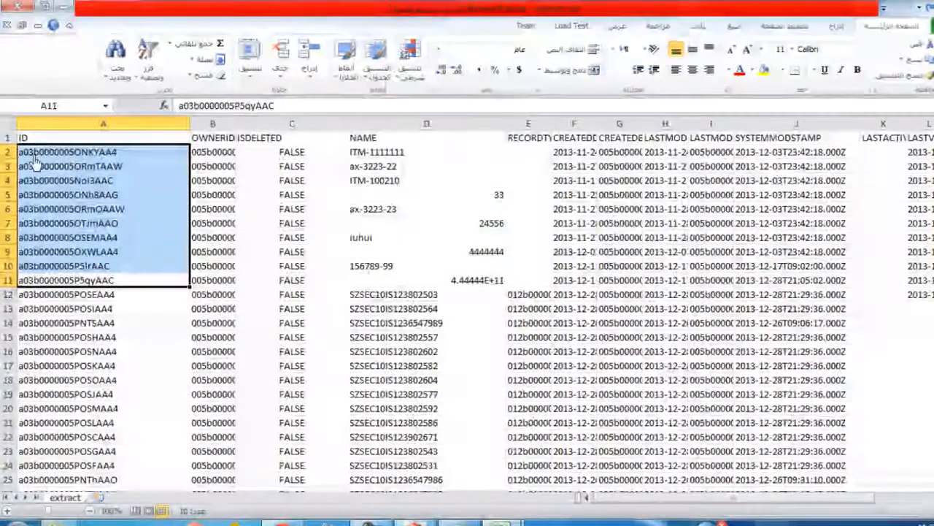
pyautogui.rightClick(10, 156)
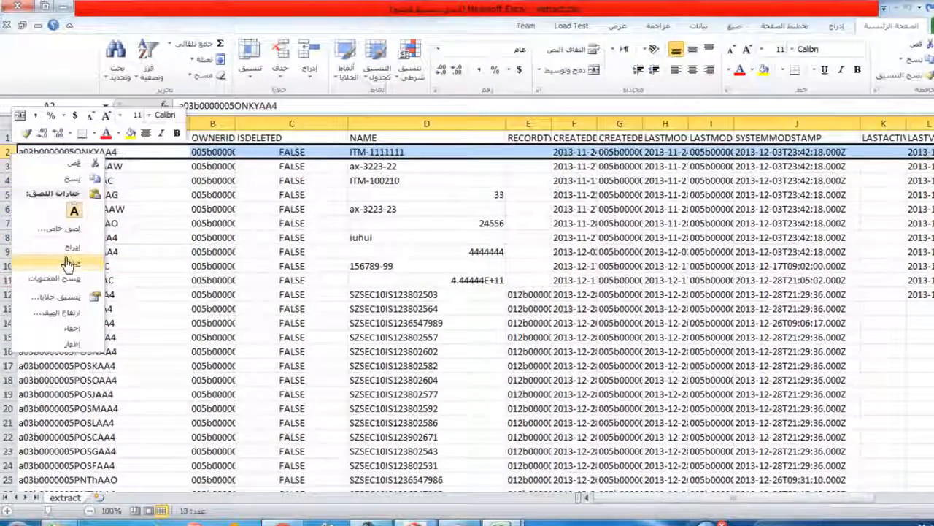
pyautogui.click(70, 262)
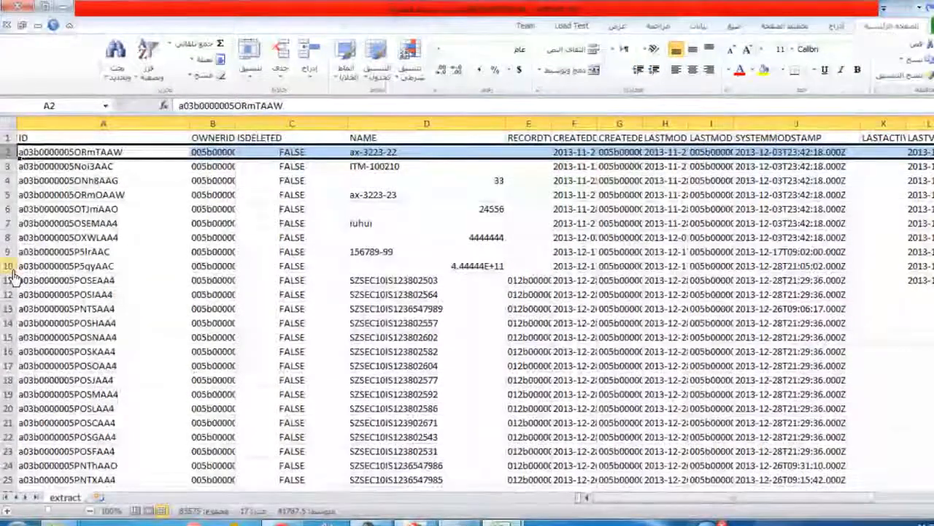
# Delete rows 2 to 10, whose names are not SZSEC serials, and look over the remaining record IDs
pyautogui.moveTo(12, 267); pyautogui.dragTo(10, 161)
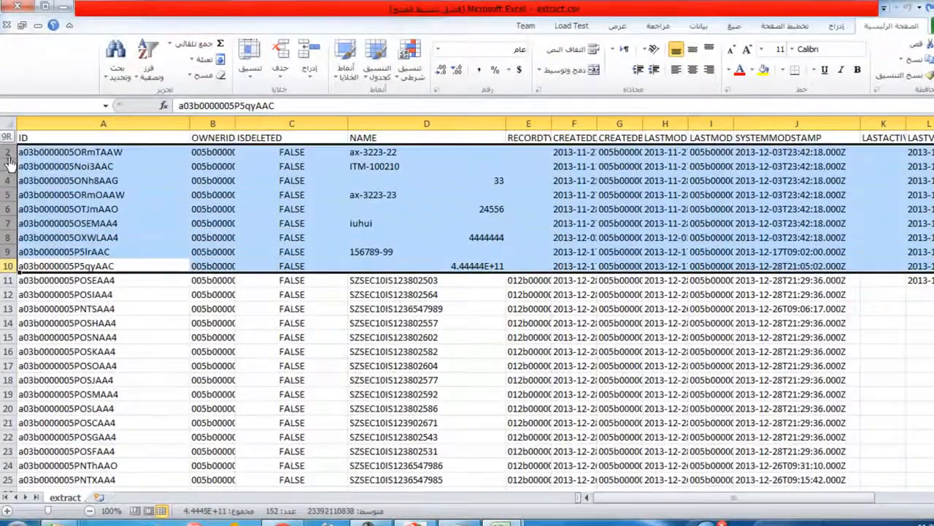
pyautogui.rightClick(7, 198)
pyautogui.click(67, 300)
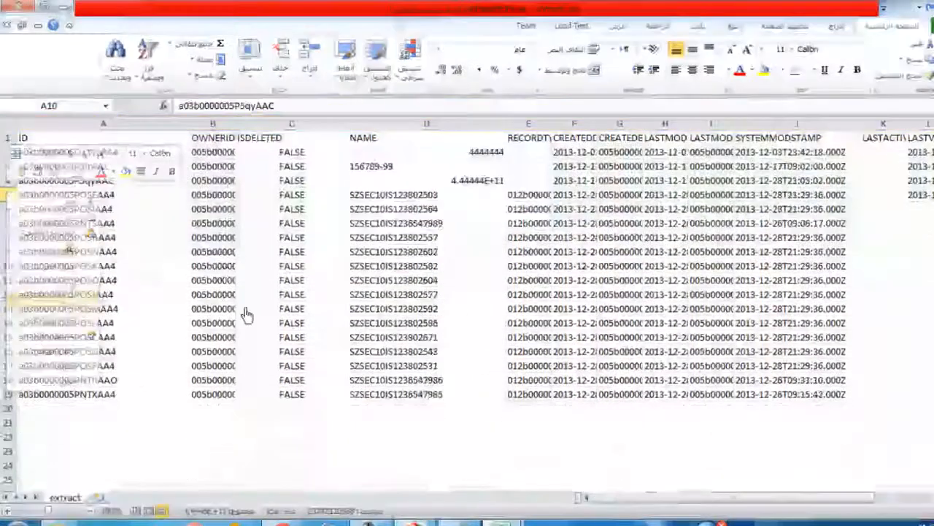
pyautogui.click(381, 399)
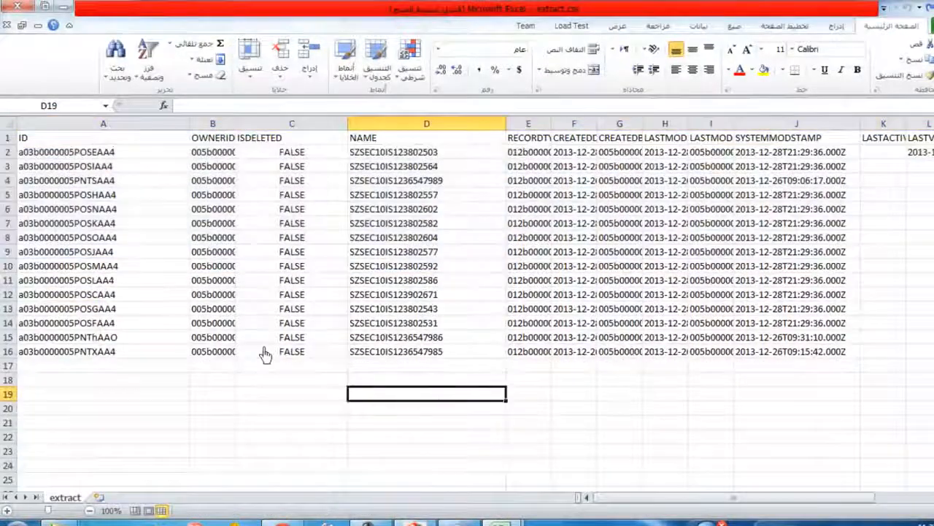
pyautogui.moveTo(46, 155); pyautogui.dragTo(77, 351)
pyautogui.click(248, 409)
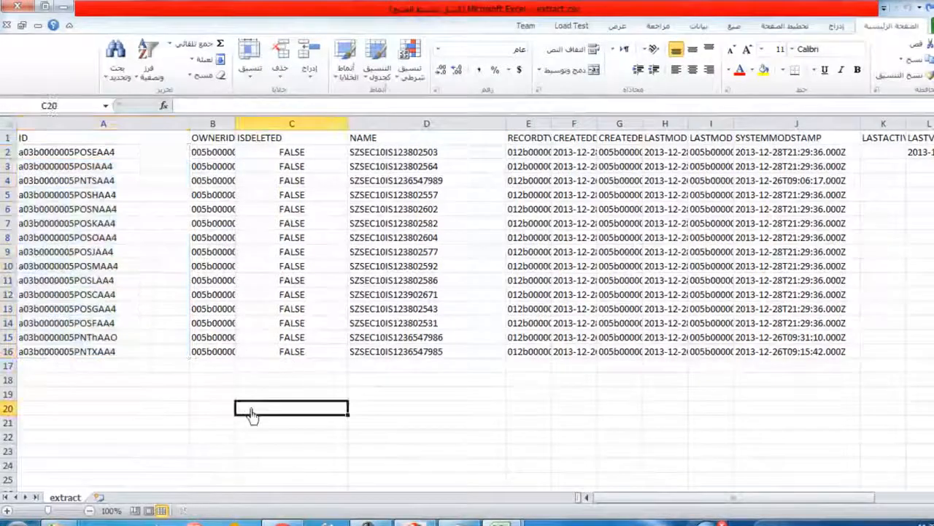
pyautogui.moveTo(611, 504); pyautogui.dragTo(727, 507)
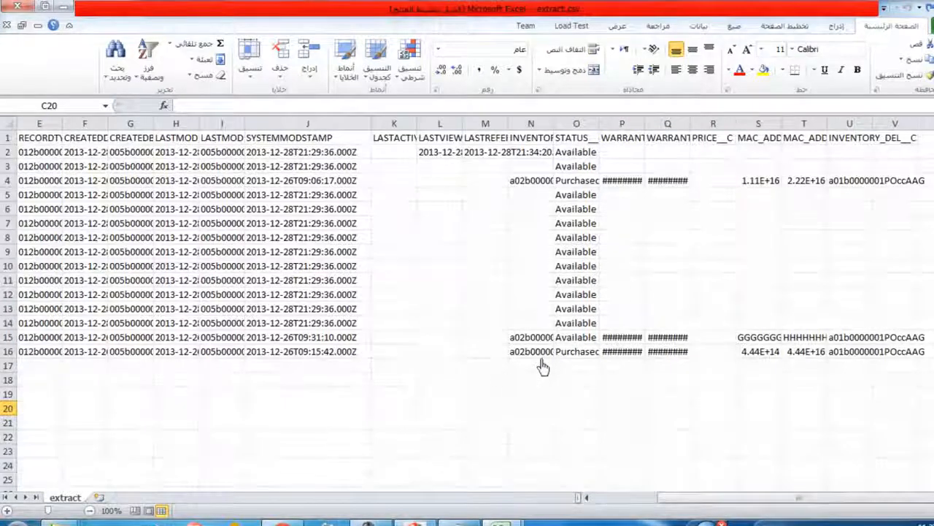
pyautogui.moveTo(531, 351); pyautogui.dragTo(6, 333)
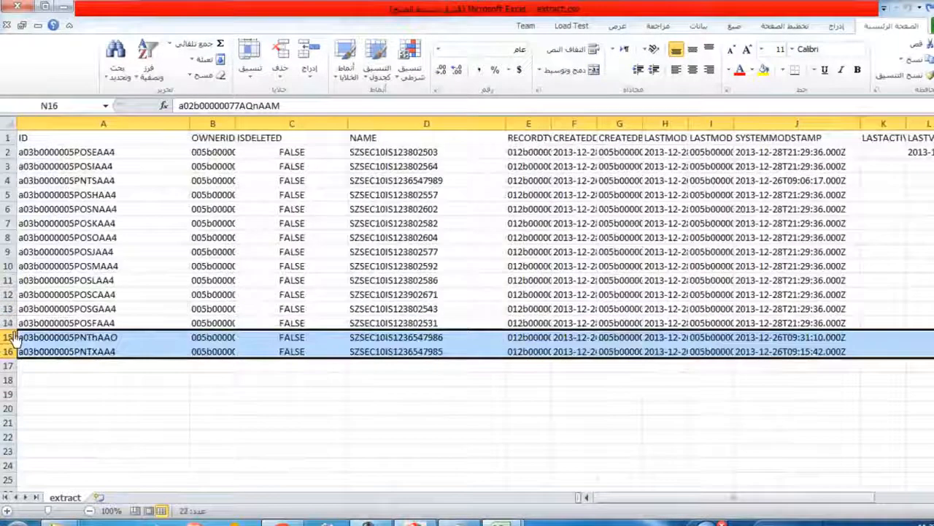
pyautogui.rightClick(7, 337)
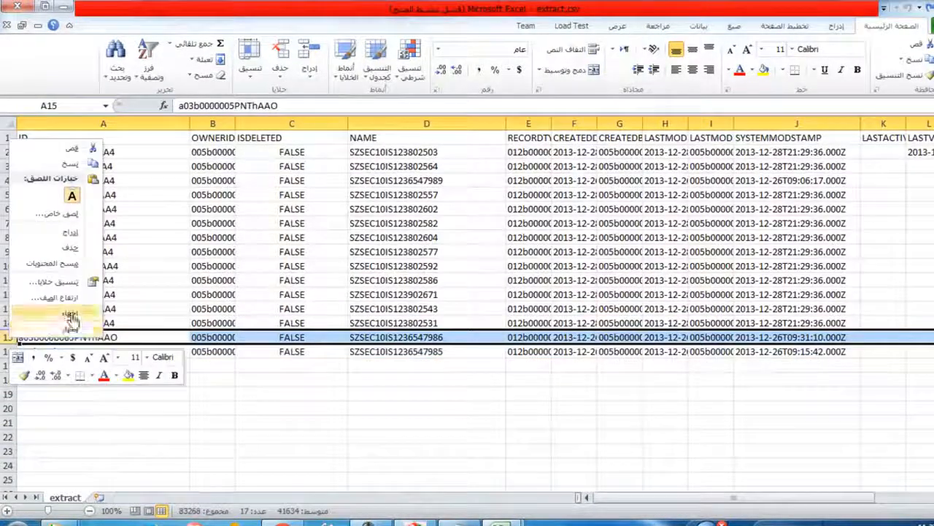
pyautogui.click(76, 248)
# Delete the two record rows whose status is Purchased from the extract sheet
pyautogui.moveTo(594, 503); pyautogui.dragTo(733, 506)
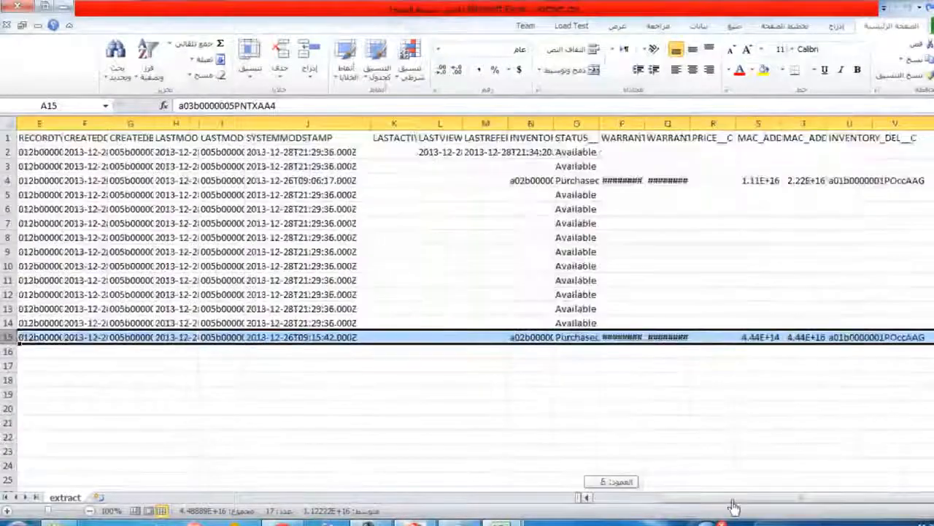
pyautogui.click(591, 184)
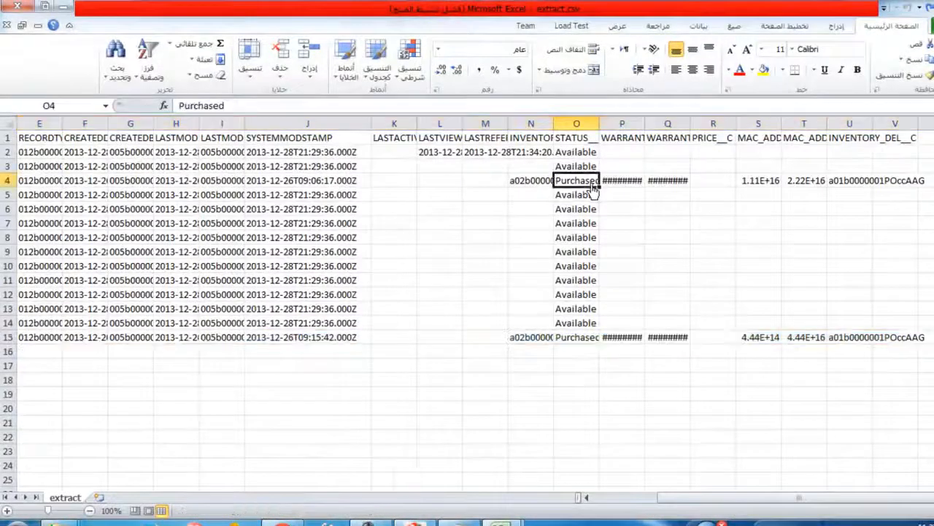
pyautogui.rightClick(8, 185)
pyautogui.click(69, 287)
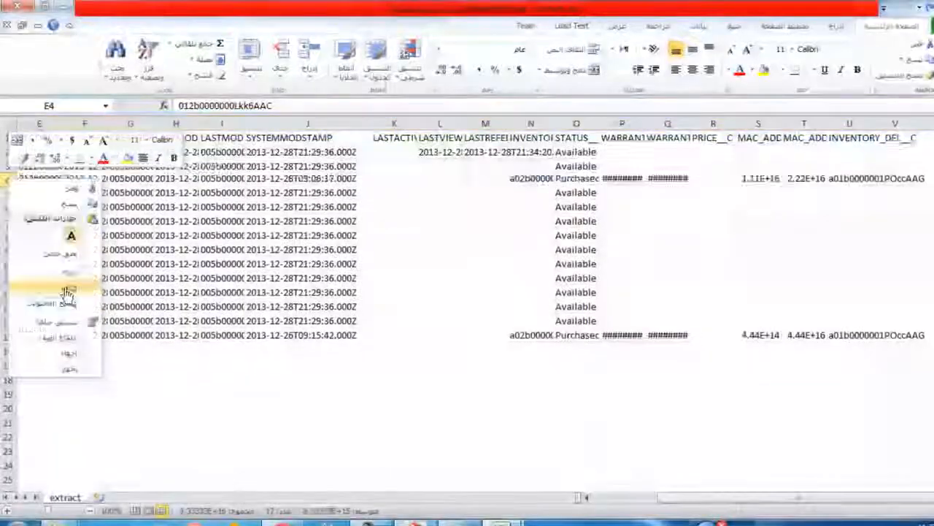
pyautogui.rightClick(16, 326)
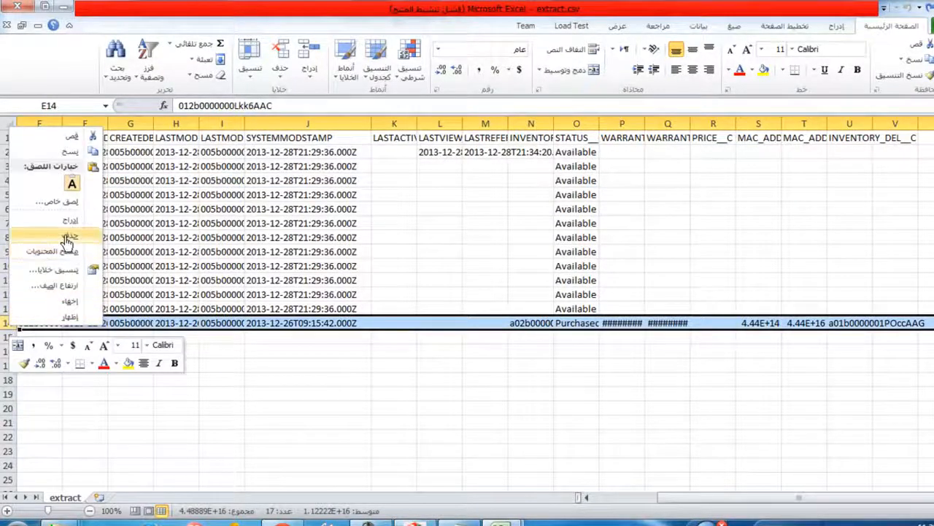
pyautogui.click(67, 239)
# Delete row 2, the record with a last viewed date, and look over the remaining IDs
pyautogui.click(8, 153)
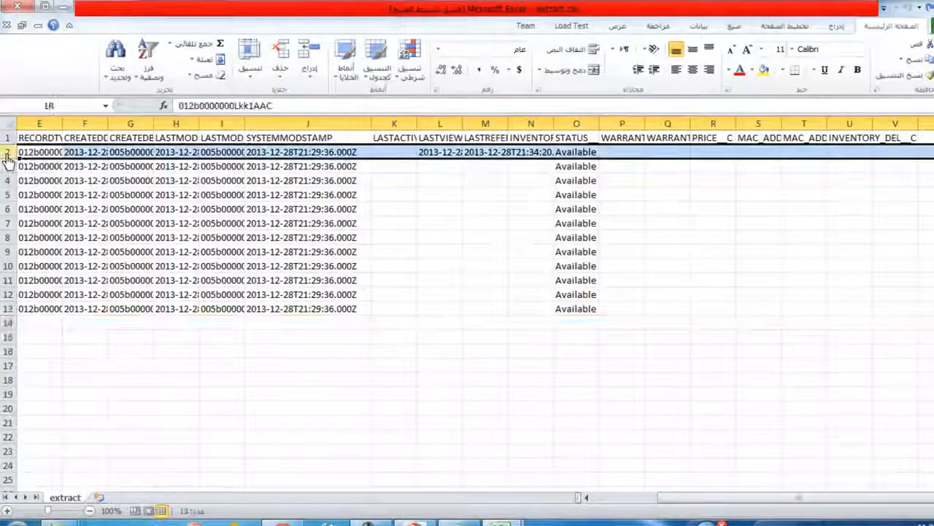
pyautogui.rightClick(7, 155)
pyautogui.click(49, 263)
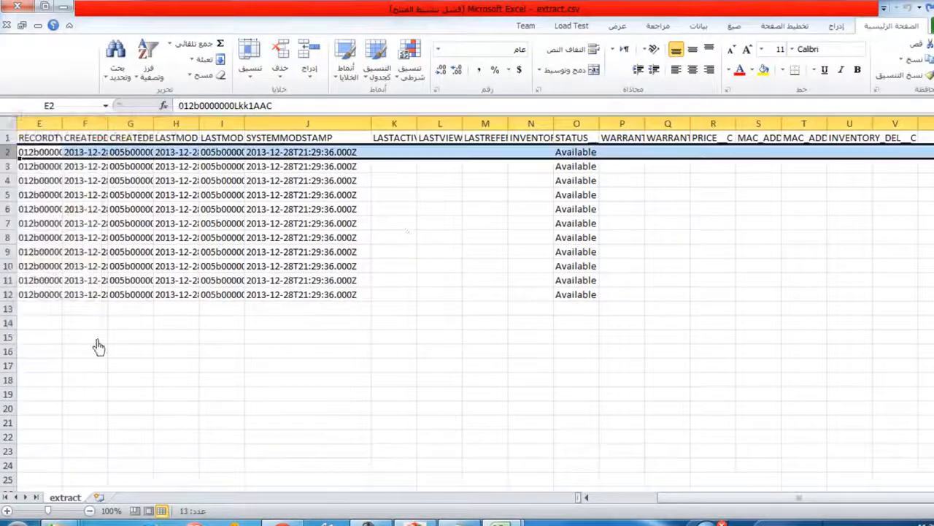
pyautogui.moveTo(76, 298); pyautogui.dragTo(15, 151)
pyautogui.click(312, 350)
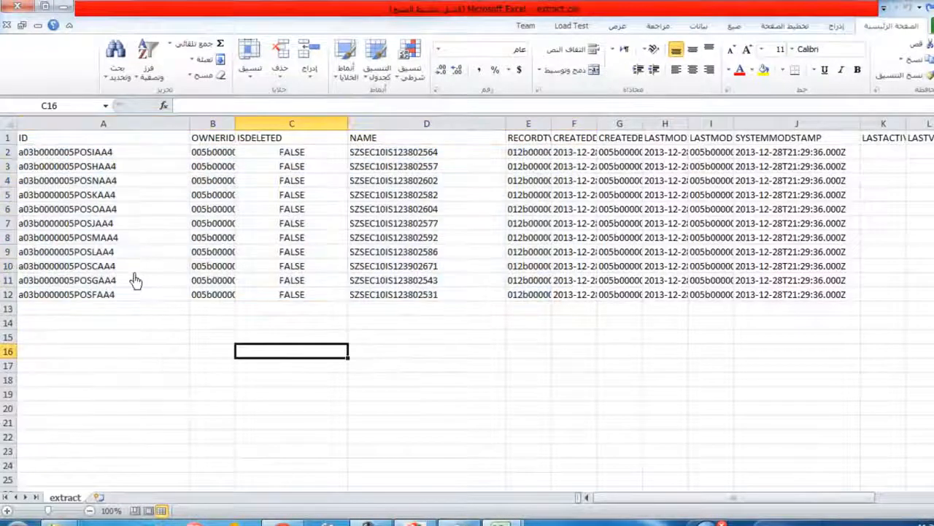
# Save extract.csv, keeping the comma-delimited CSV format, and look over its record IDs and serials
pyautogui.click(35, 298)
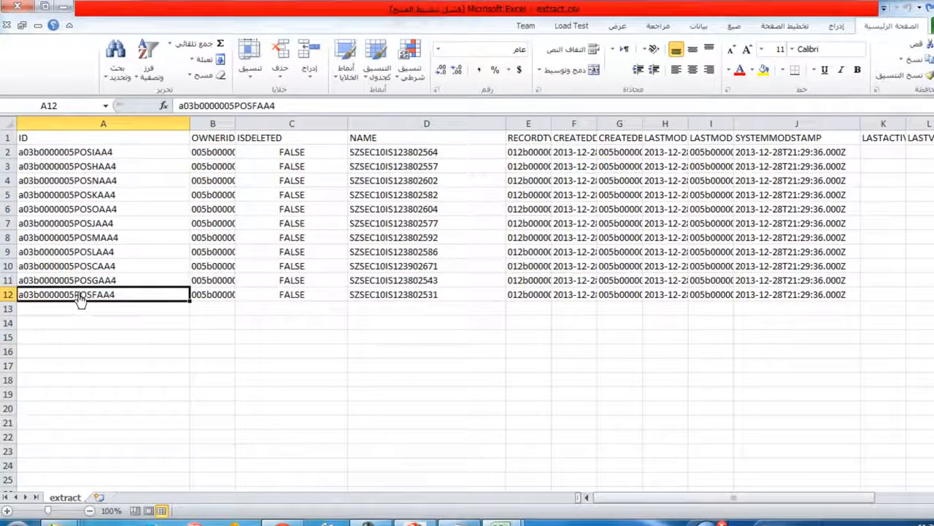
pyautogui.click(41, 154)
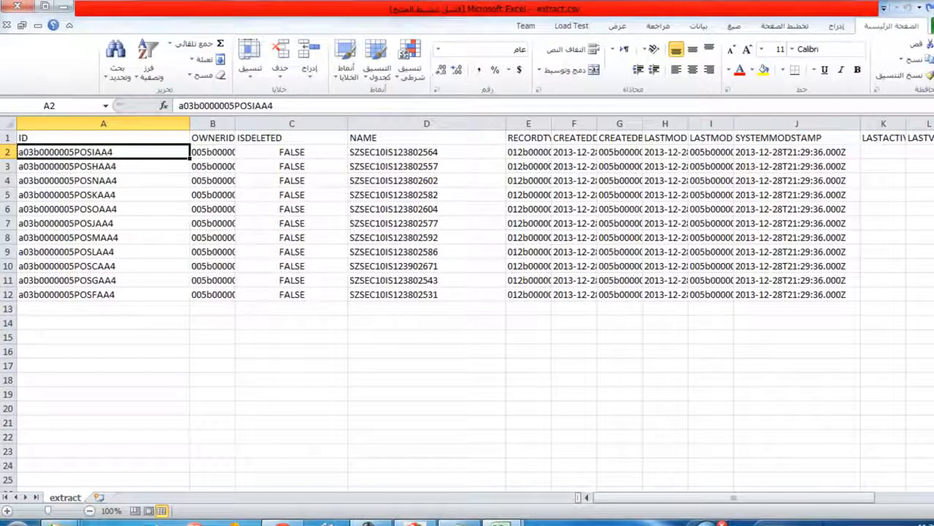
pyautogui.hotkey('ctrl', 's')
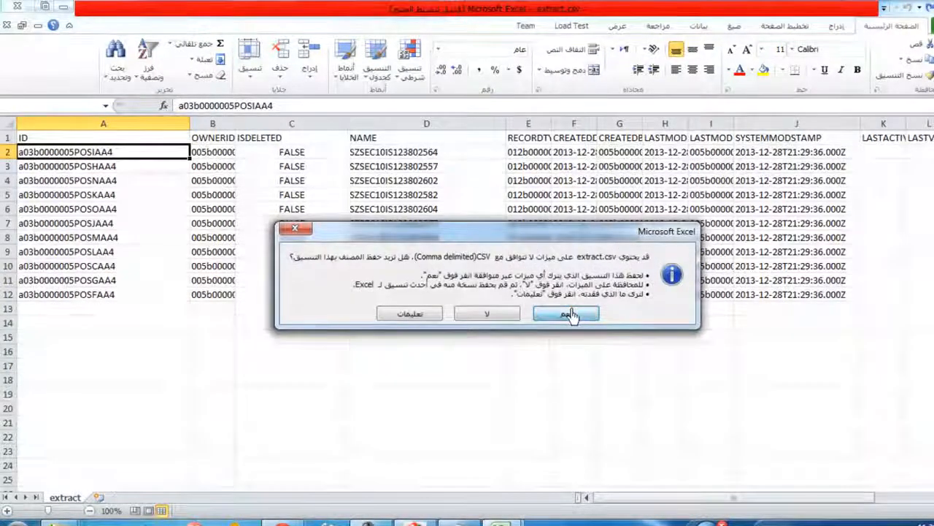
pyautogui.click(566, 314)
pyautogui.click(385, 296)
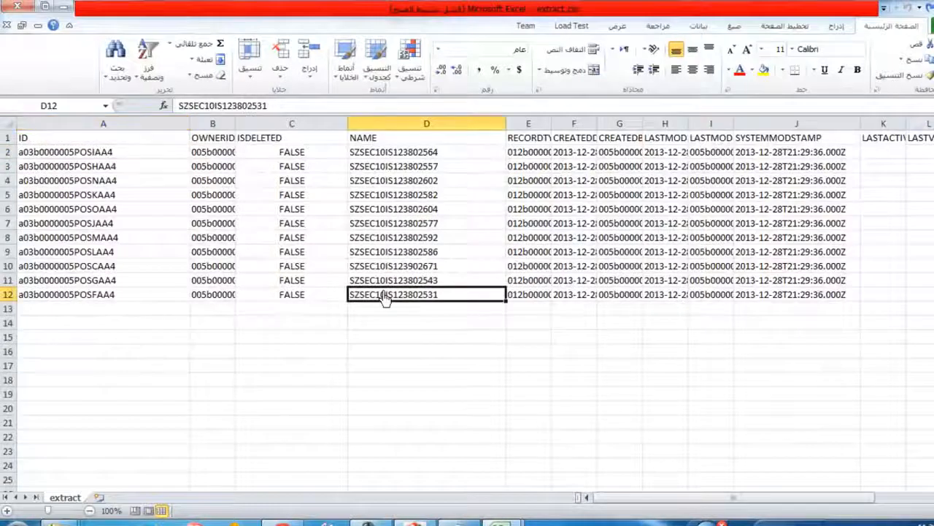
pyautogui.click(294, 284)
pyautogui.moveTo(92, 156); pyautogui.dragTo(179, 296)
pyautogui.click(292, 365)
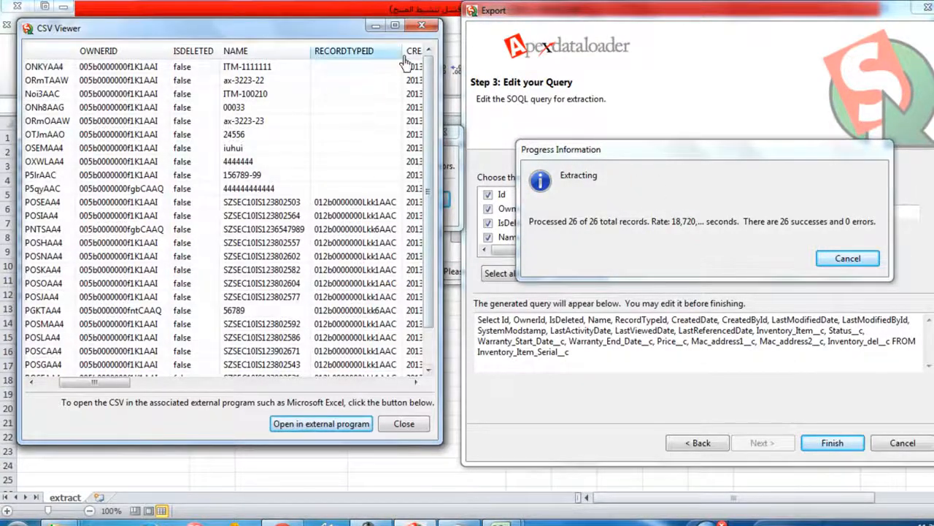
# In Data Loader, close the CSV viewer and the finished export message, and move the main window over the sheet
pyautogui.click(422, 24)
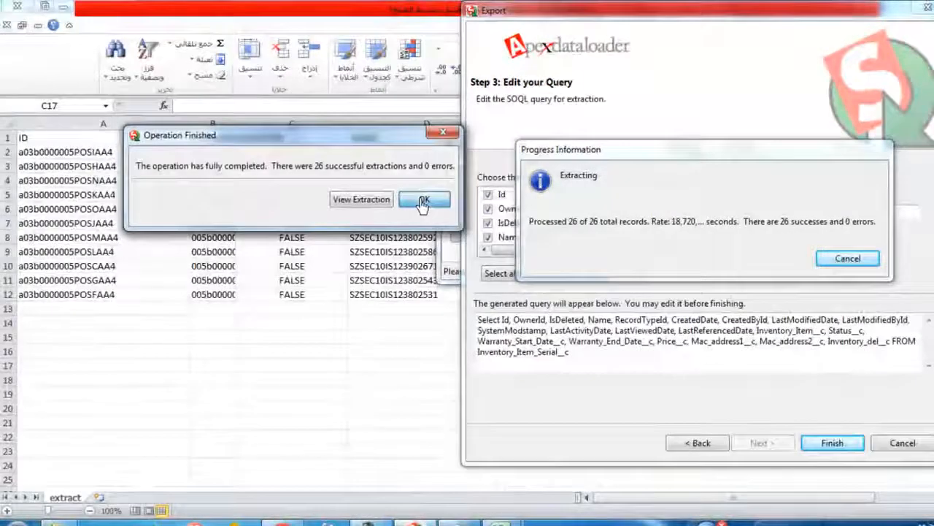
pyautogui.click(423, 201)
pyautogui.moveTo(674, 139); pyautogui.dragTo(382, 148)
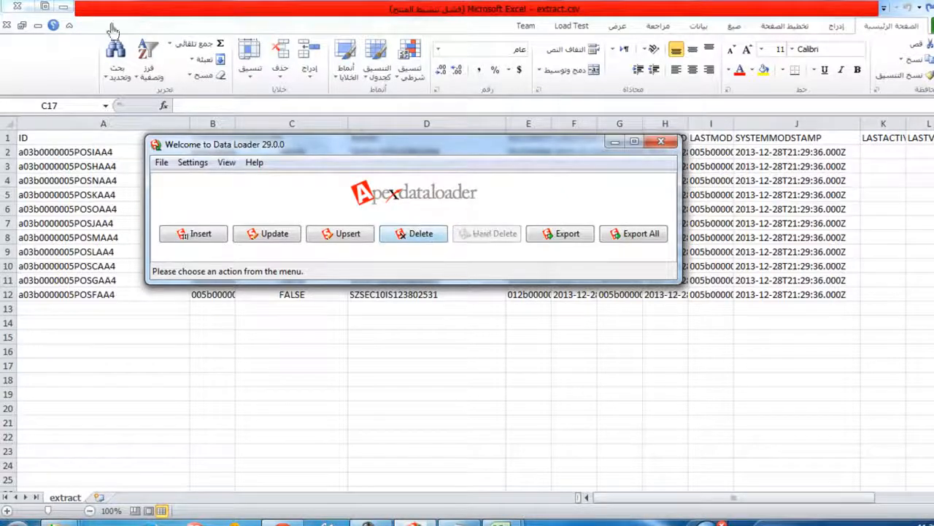
# Close extract.csv with its changes saved in CSV format, and try to close sample.csv but cancel its save prompt
pyautogui.click(18, 7)
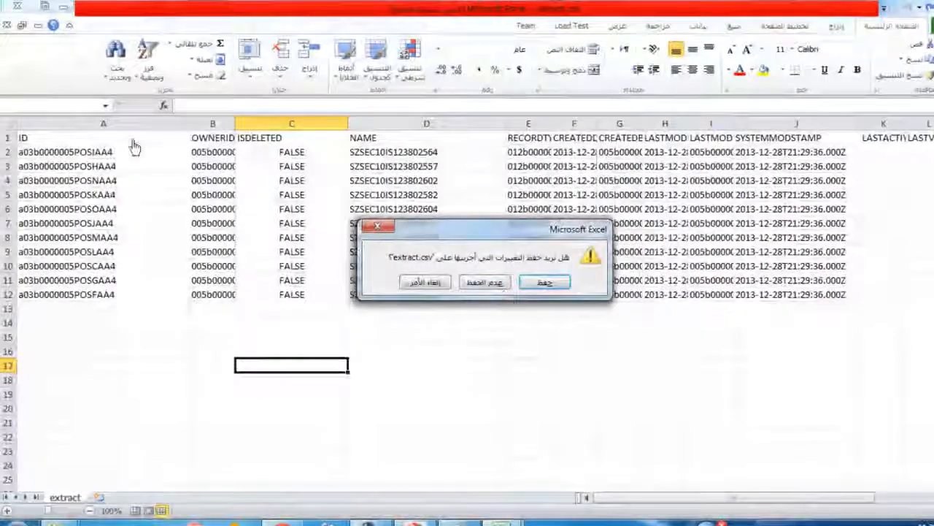
pyautogui.click(544, 283)
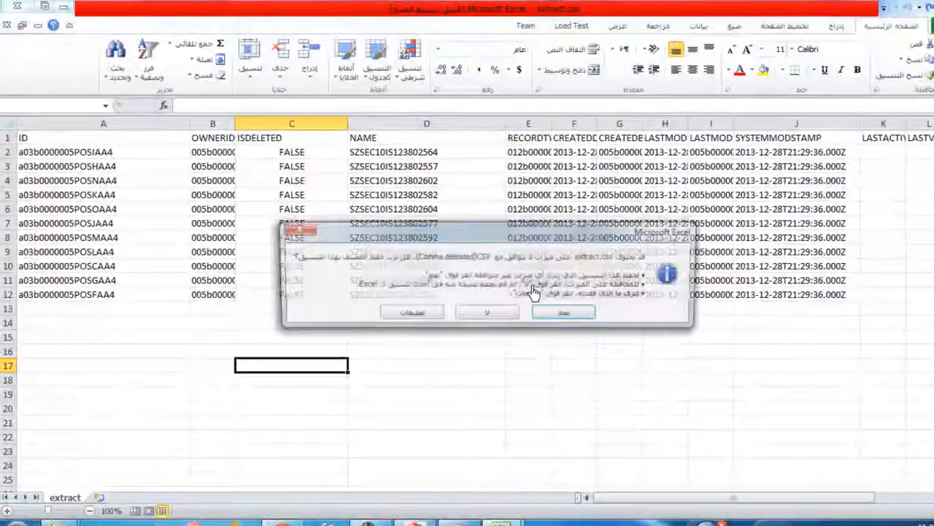
pyautogui.click(536, 310)
pyautogui.click(17, 7)
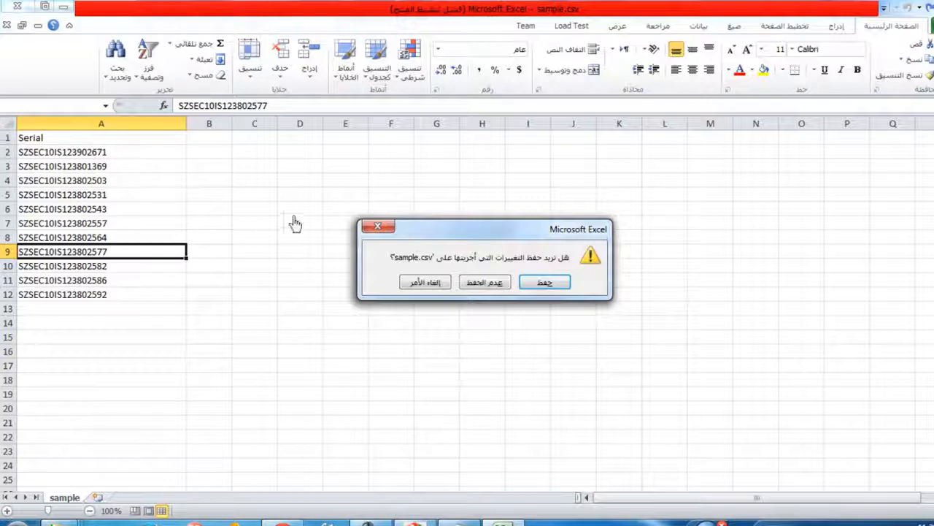
pyautogui.click(376, 226)
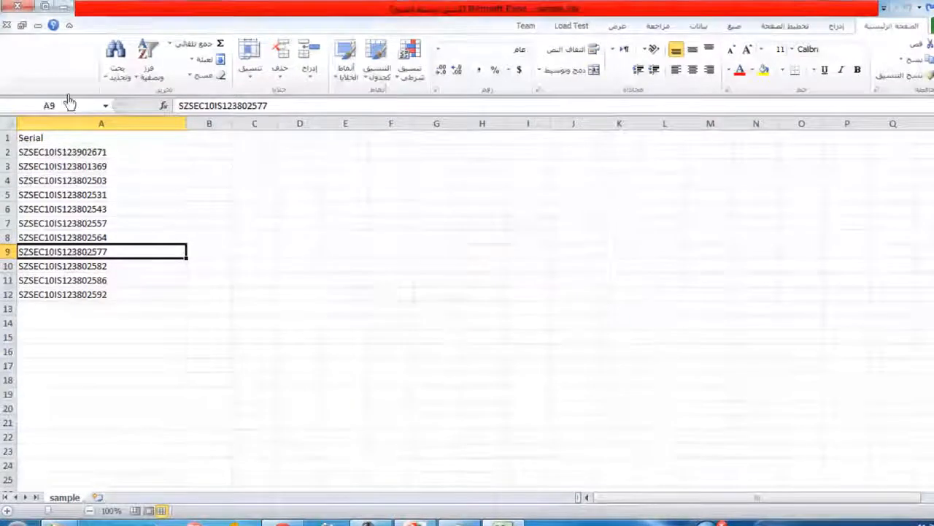
# Switch to Data Loader and set up a Delete operation on Inventory Item Serial (Inventory_Item_Serial__c) using extract.csv, and continue to the mapping
pyautogui.click(64, 7)
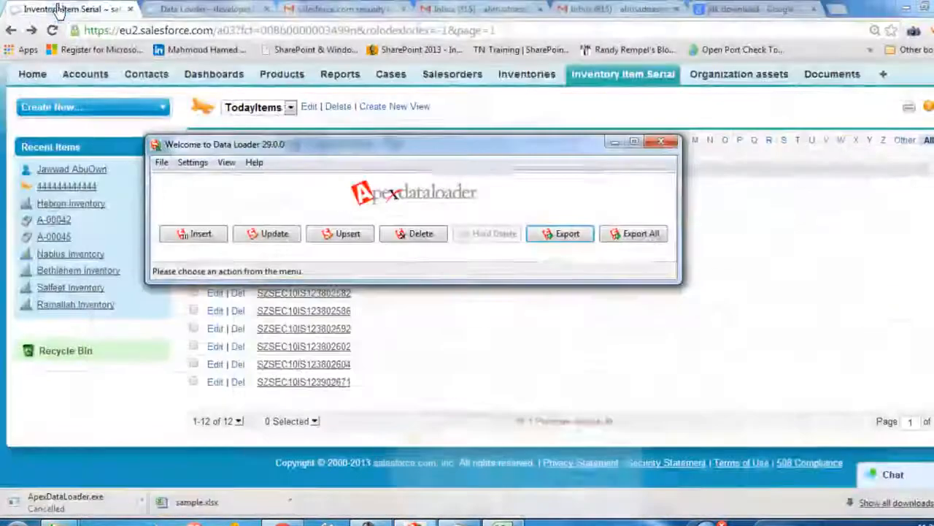
pyautogui.click(420, 235)
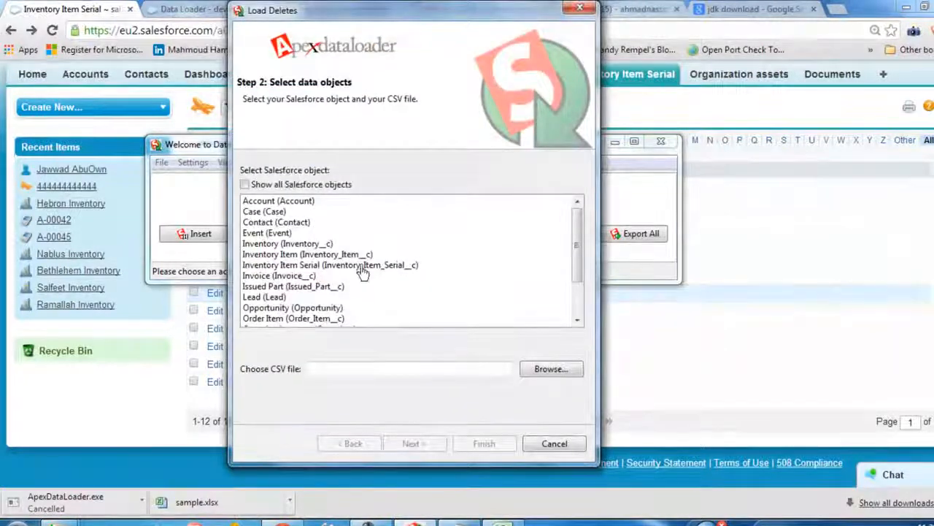
pyautogui.click(362, 270)
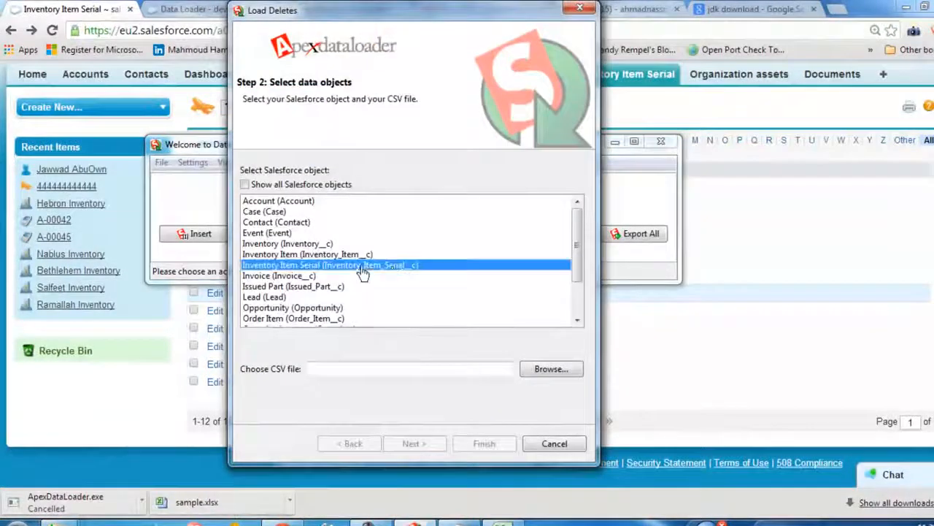
pyautogui.click(561, 371)
pyautogui.click(380, 138)
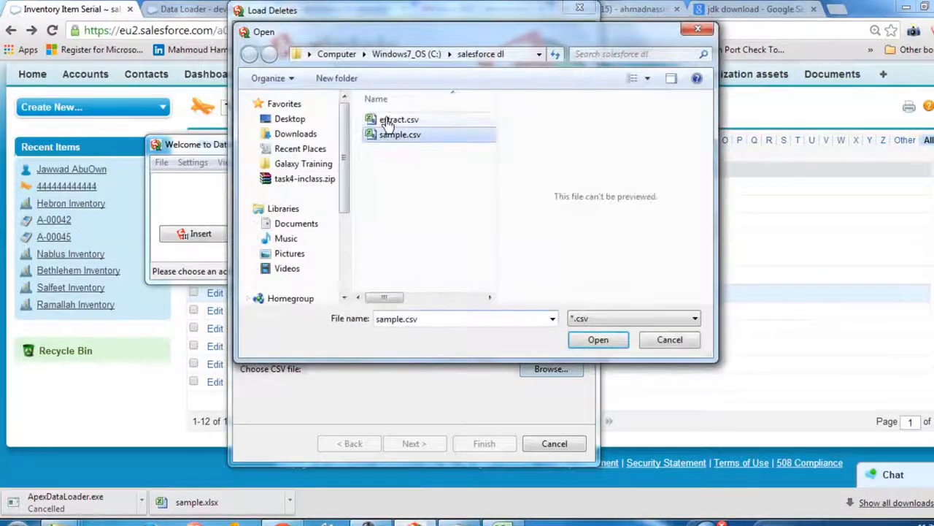
pyautogui.click(390, 123)
pyautogui.click(603, 343)
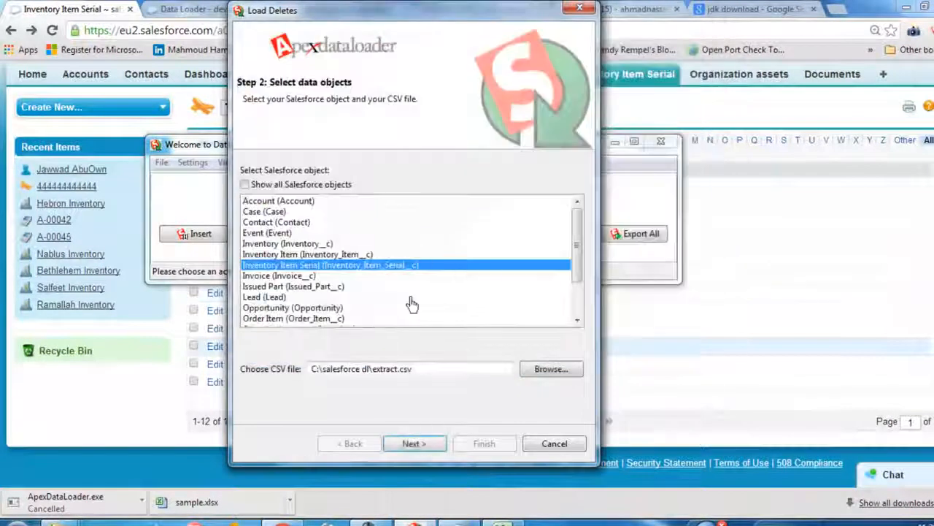
pyautogui.click(429, 447)
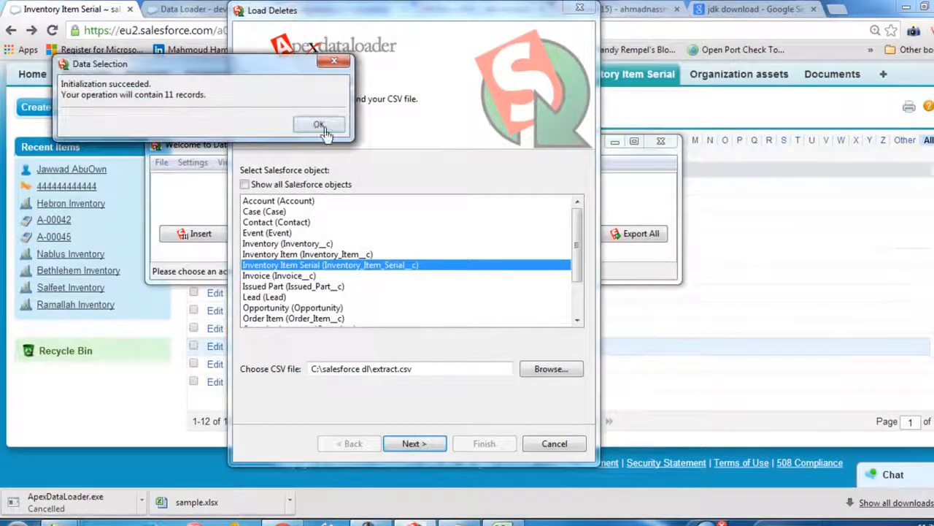
pyautogui.click(321, 126)
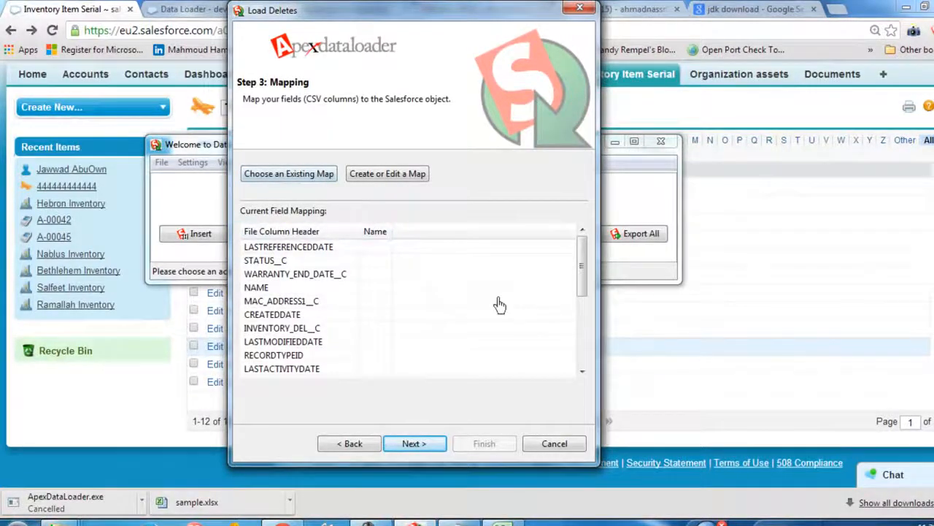
# Create a field mapping that matches the CSV's ID column to the Salesforce Id field, and check it in the current mapping
pyautogui.moveTo(584, 267); pyautogui.dragTo(596, 344)
pyautogui.click(265, 319)
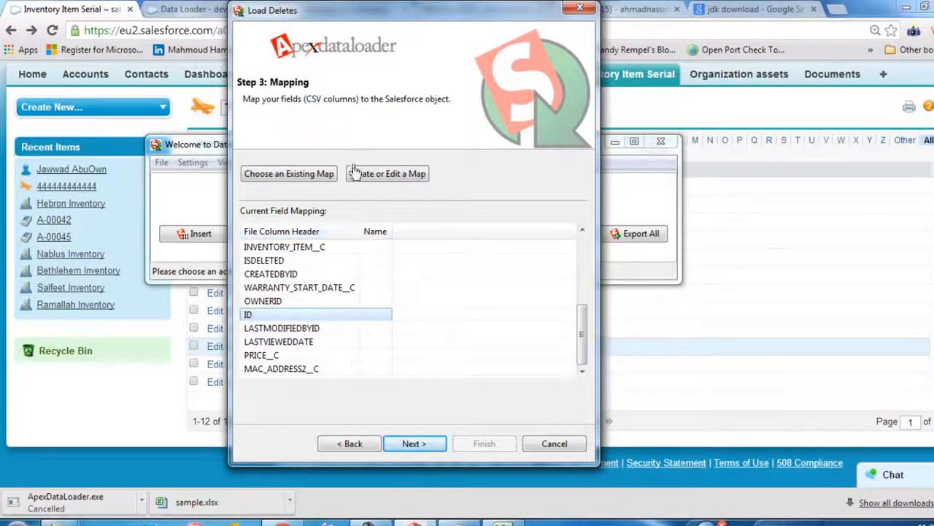
pyautogui.click(391, 178)
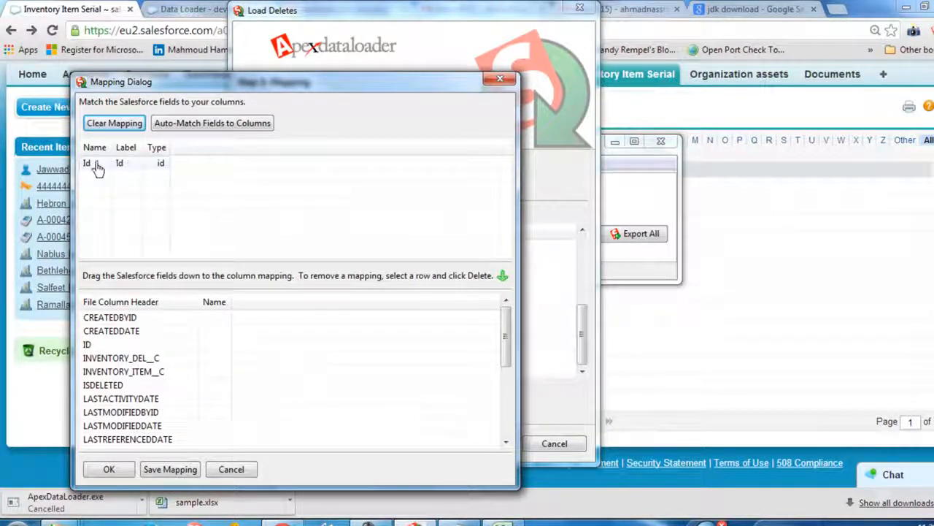
pyautogui.moveTo(102, 163); pyautogui.dragTo(219, 350)
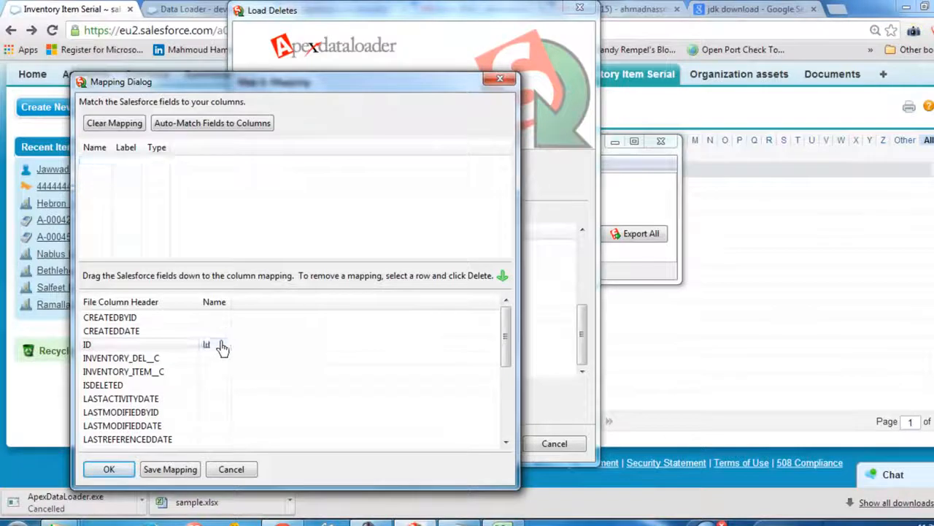
pyautogui.moveTo(504, 362); pyautogui.dragTo(192, 358)
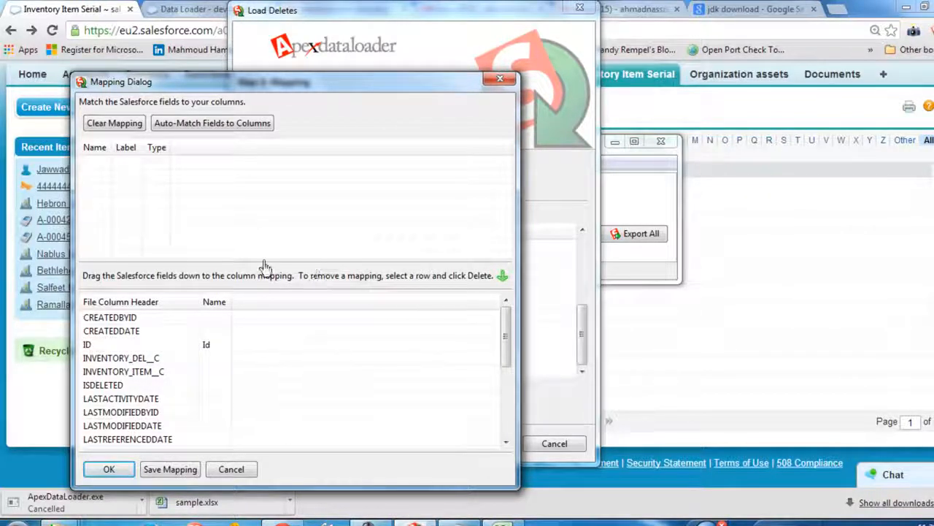
pyautogui.click(110, 471)
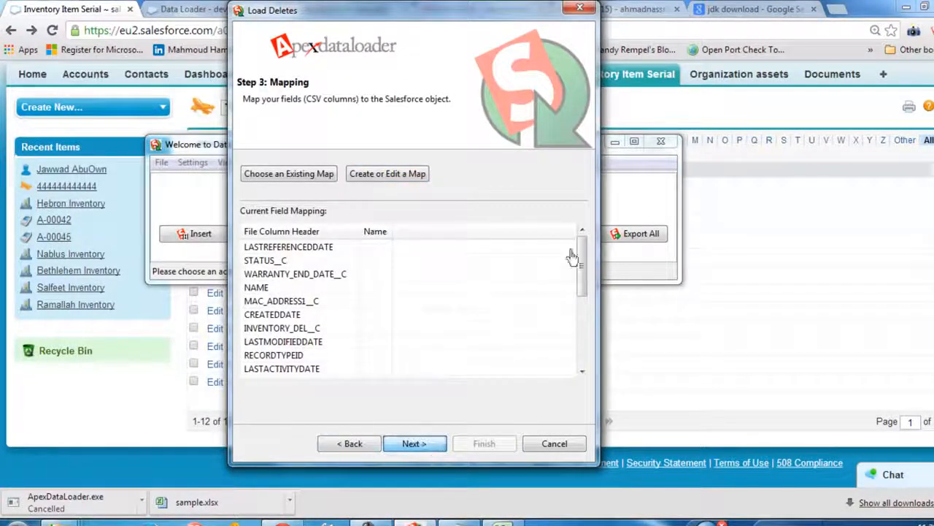
pyautogui.moveTo(581, 273); pyautogui.dragTo(584, 343)
pyautogui.click(285, 316)
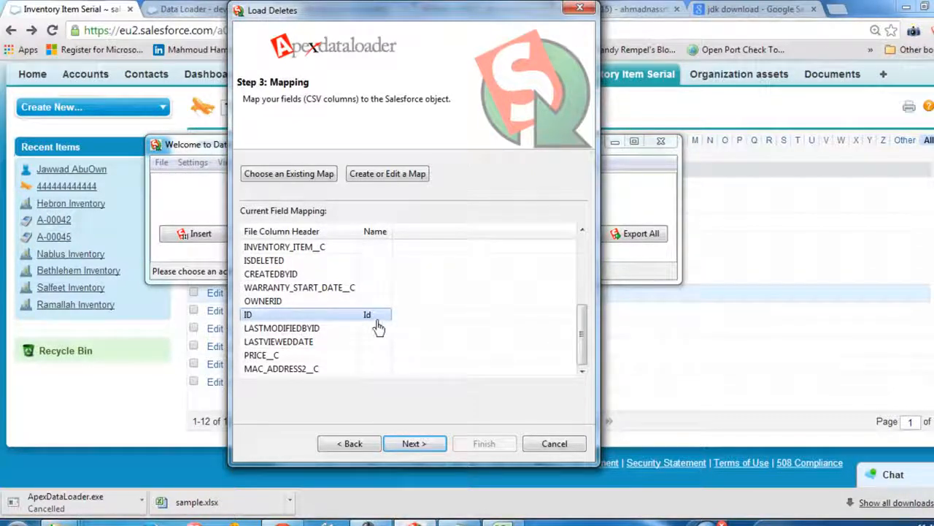
# Run the deletion with the success and error files saved to the Desktop, accept both warnings and close the finished message
pyautogui.click(440, 445)
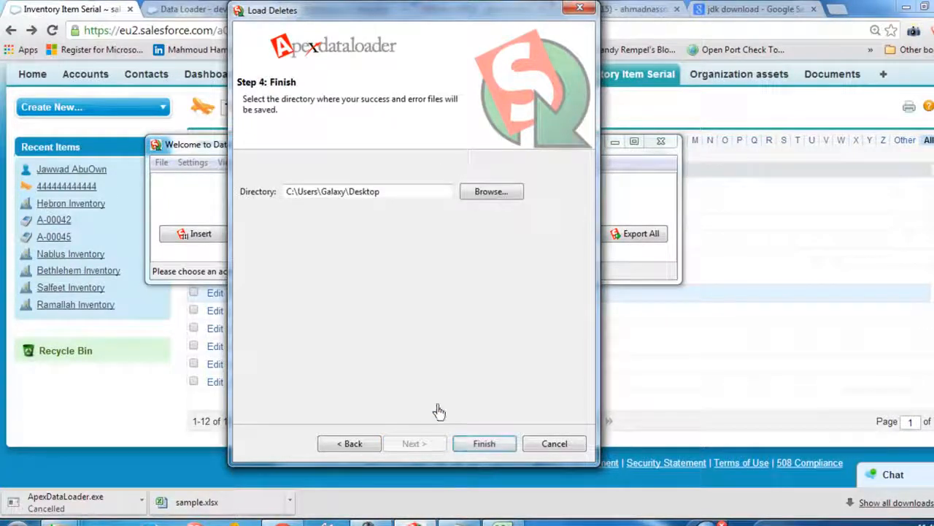
pyautogui.moveTo(339, 194); pyautogui.dragTo(445, 349)
pyautogui.click(480, 444)
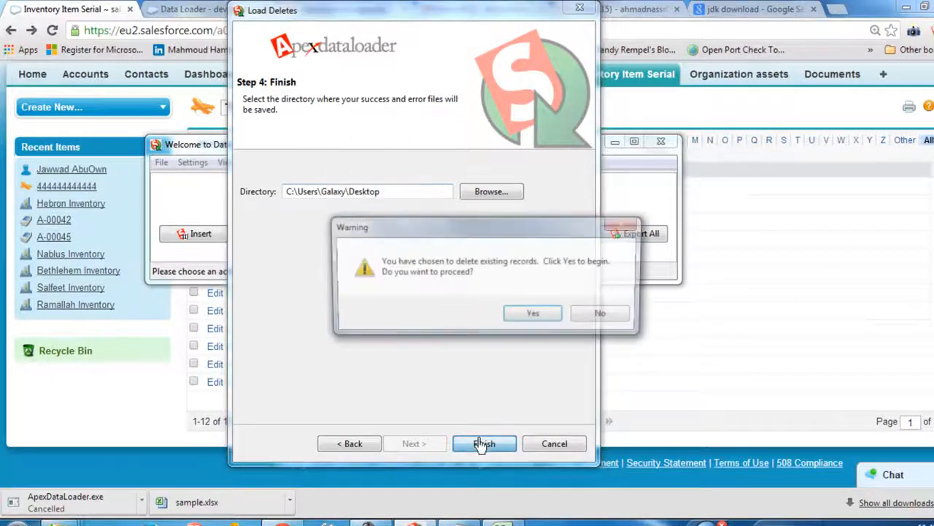
pyautogui.click(536, 323)
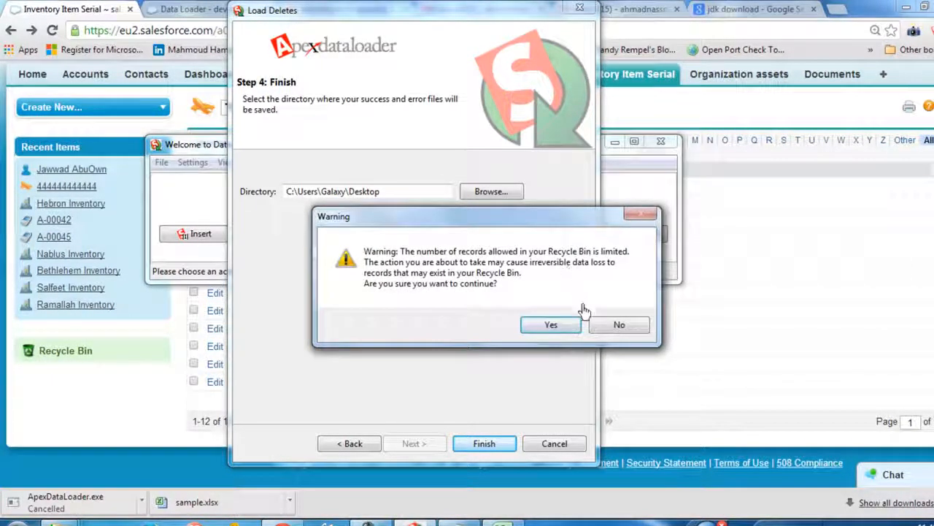
pyautogui.click(551, 326)
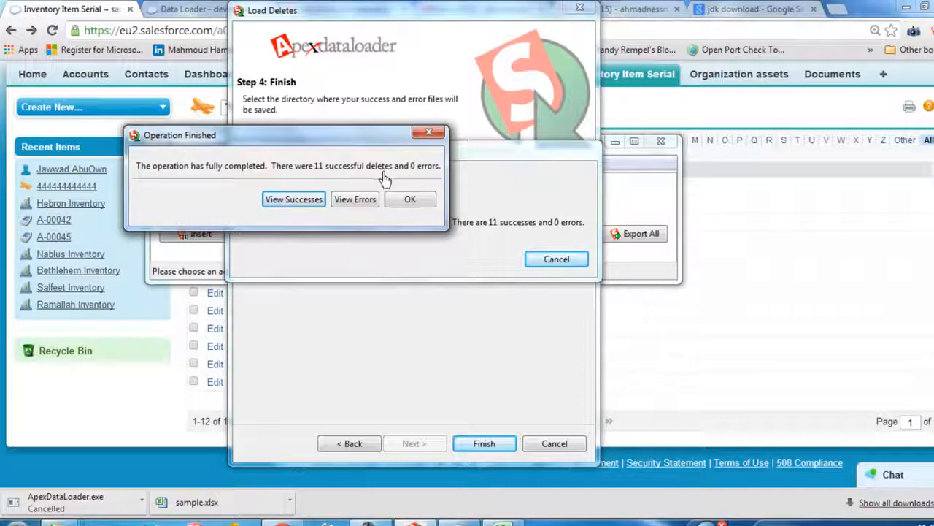
pyautogui.click(410, 208)
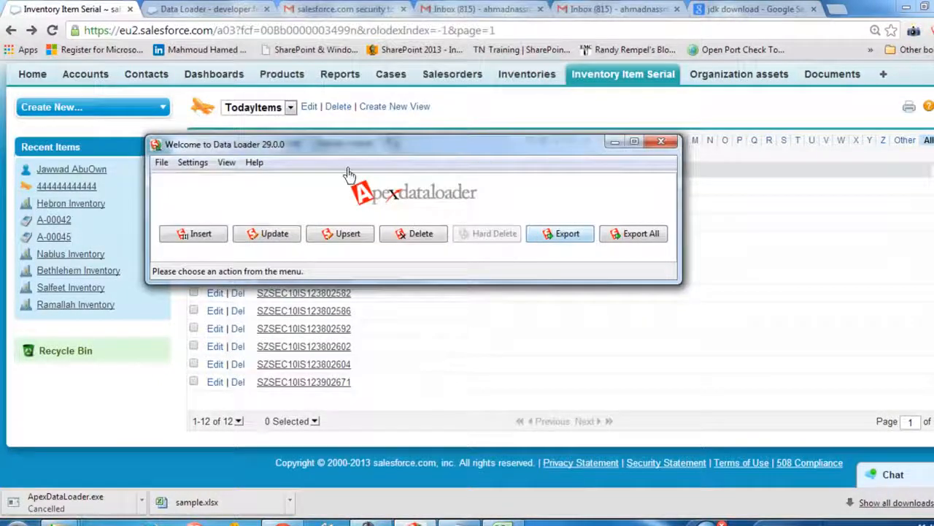
# Move the Data Loader window off the Salesforce page and refresh the TodayItems list to check the remaining records
pyautogui.moveTo(270, 149); pyautogui.dragTo(582, 155)
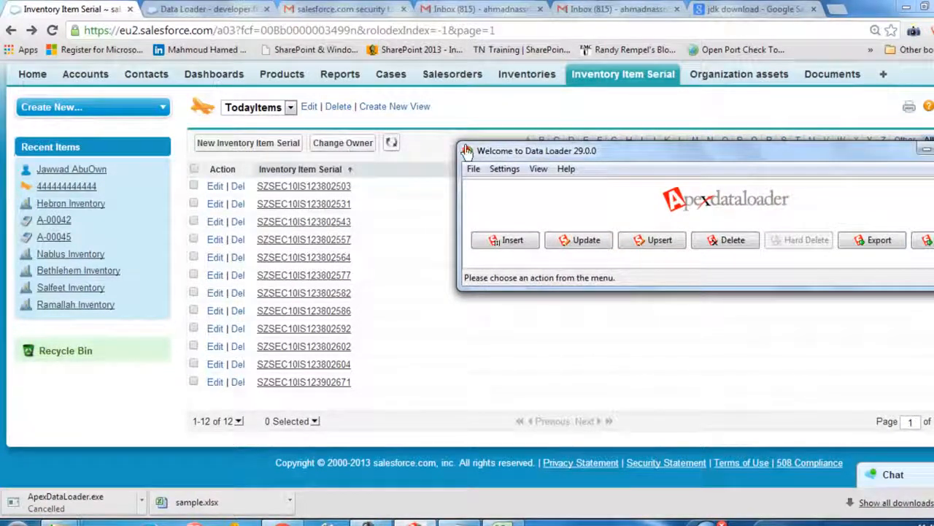
pyautogui.click(429, 148)
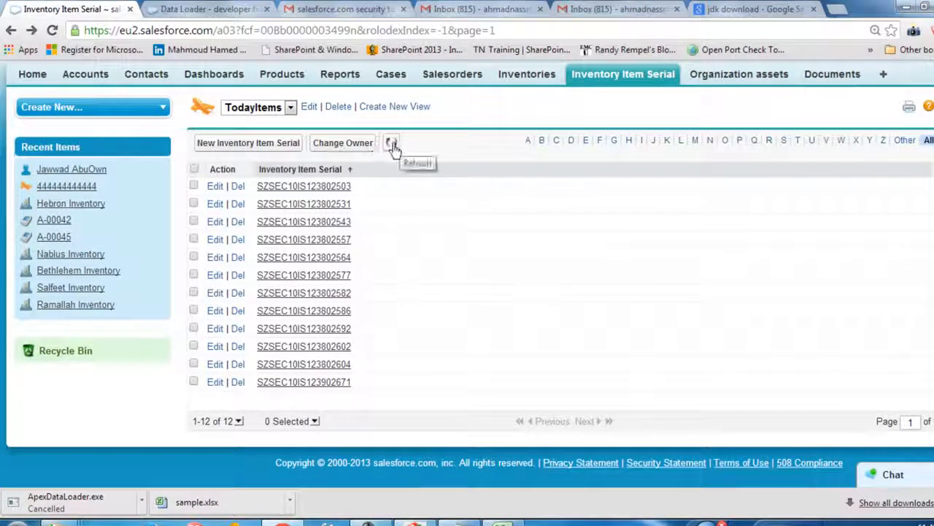
pyautogui.click(391, 145)
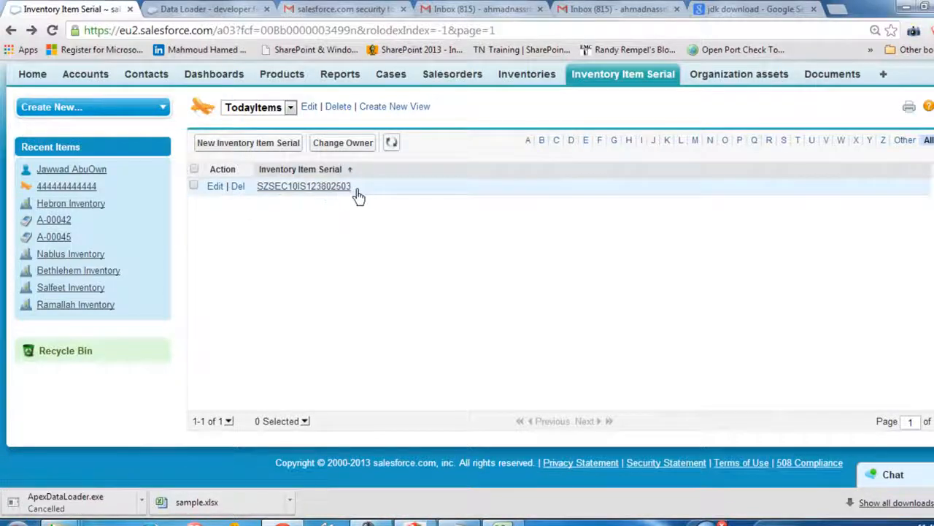
# Edit the SZSEC10IS123802503 record, setting Inventory Item to ITM-00000000 and Inventory to Ramallah Inventory, and save it
pyautogui.click(314, 186)
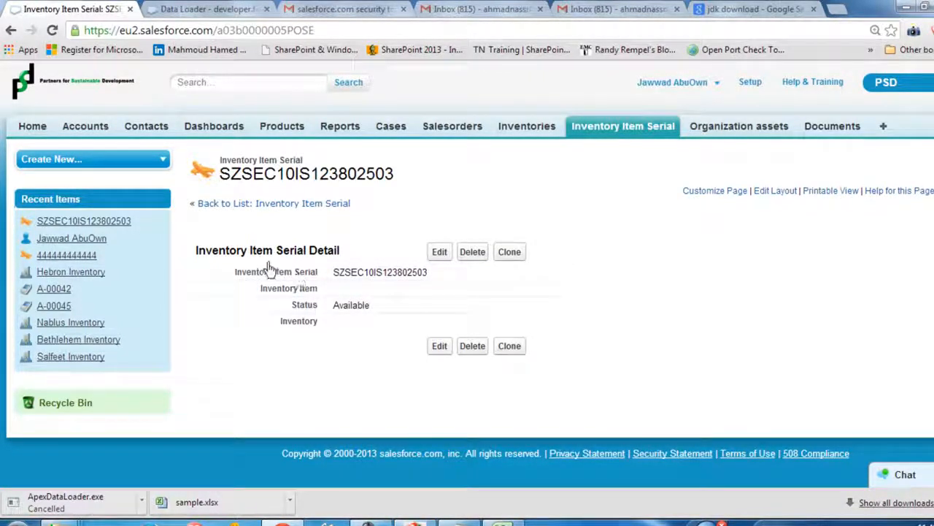
pyautogui.moveTo(274, 254); pyautogui.dragTo(336, 264)
pyautogui.click(442, 254)
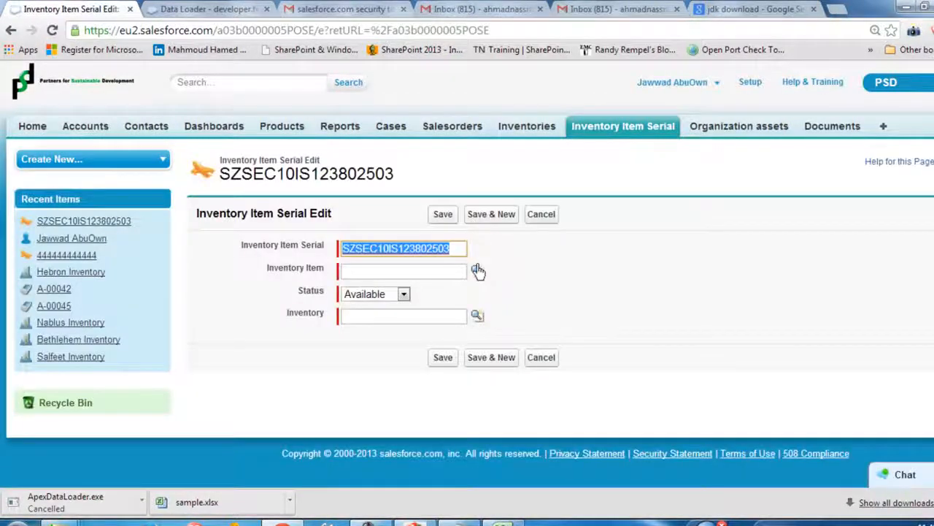
pyautogui.click(476, 273)
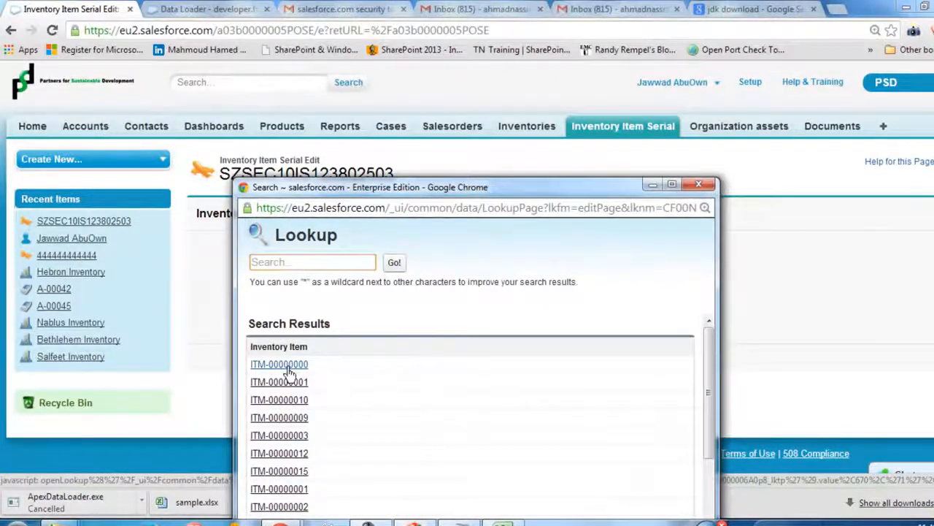
pyautogui.click(288, 371)
pyautogui.click(478, 320)
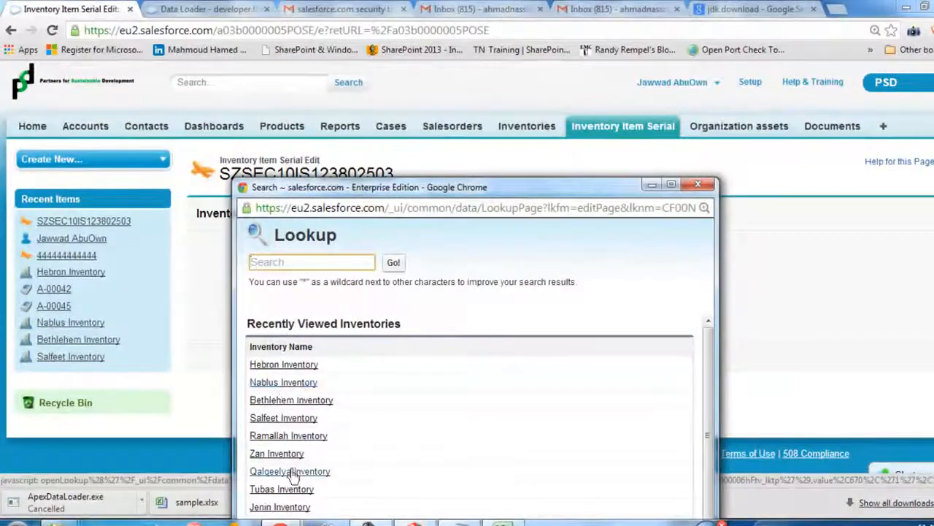
pyautogui.click(277, 435)
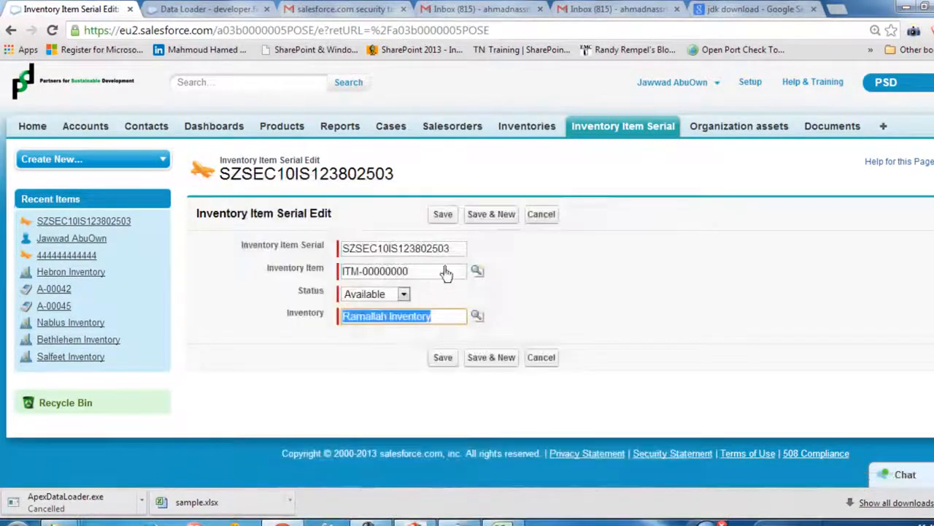
pyautogui.click(443, 213)
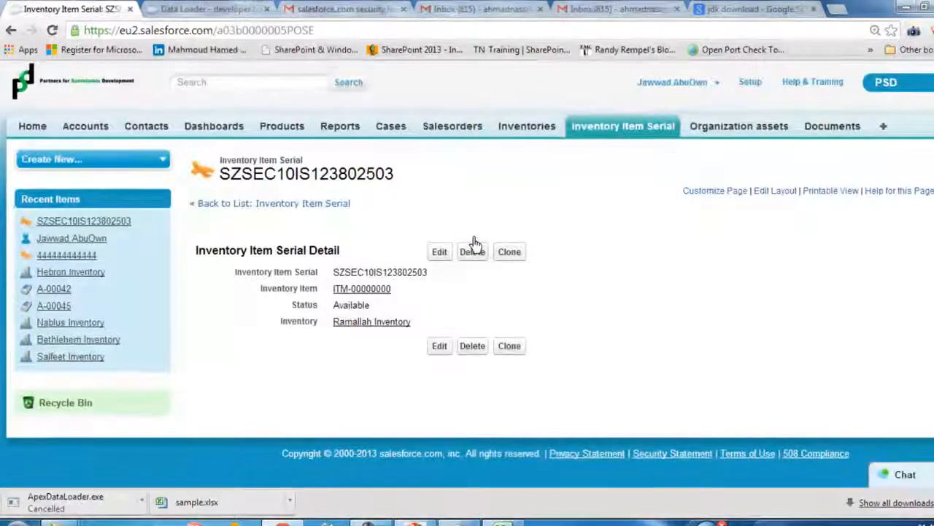
# Reopen the SZSEC10IS123802503 record from the Inventory Item Serial home page, and bring the Data Loader window back over it
pyautogui.click(649, 130)
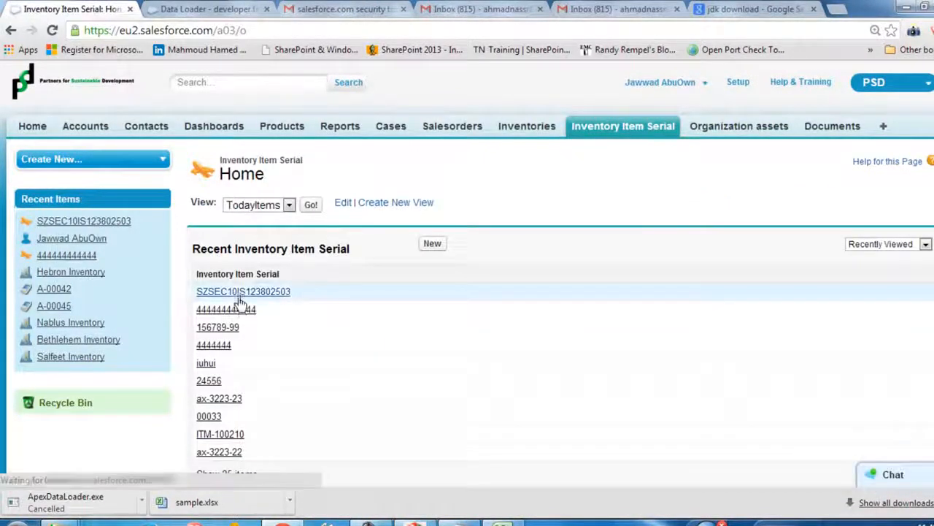
pyautogui.click(264, 293)
pyautogui.moveTo(307, 220); pyautogui.dragTo(400, 351)
pyautogui.click(339, 378)
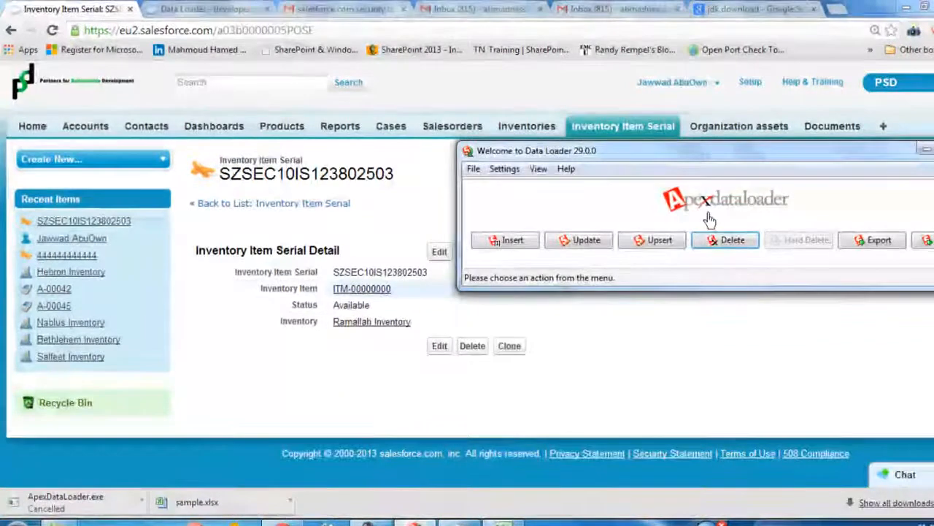
pyautogui.moveTo(642, 150); pyautogui.dragTo(431, 146)
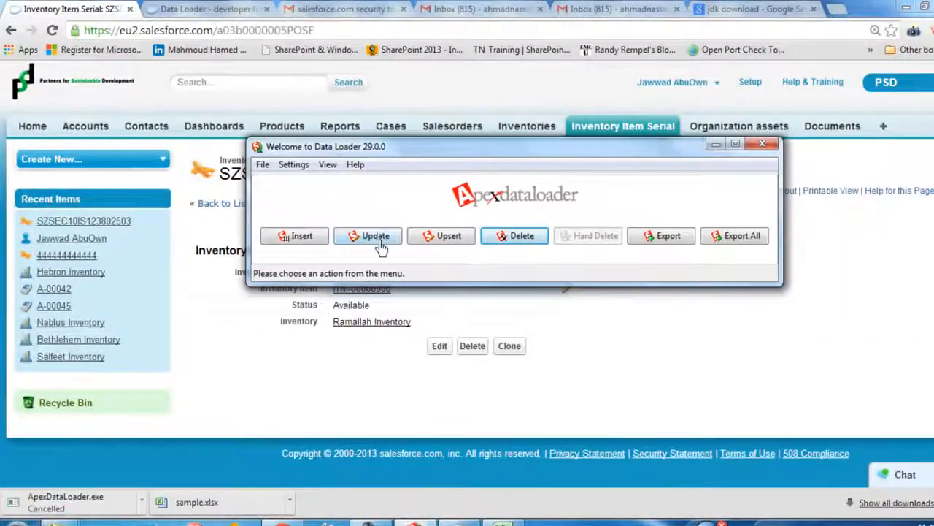
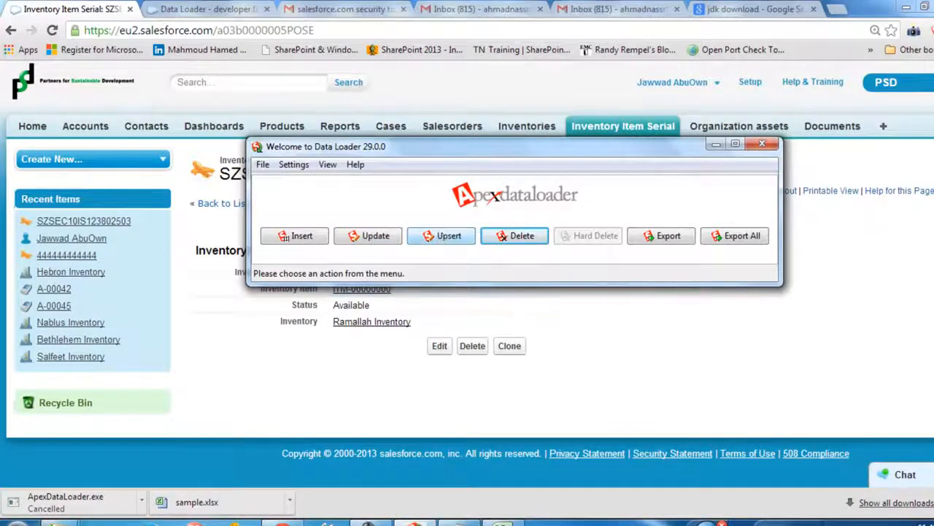
# Start an export of the Inventory Item Serial (Inventory_Item_Serial__c) object to extract.csv, replacing the existing file
pyautogui.click(663, 235)
pyautogui.click(389, 266)
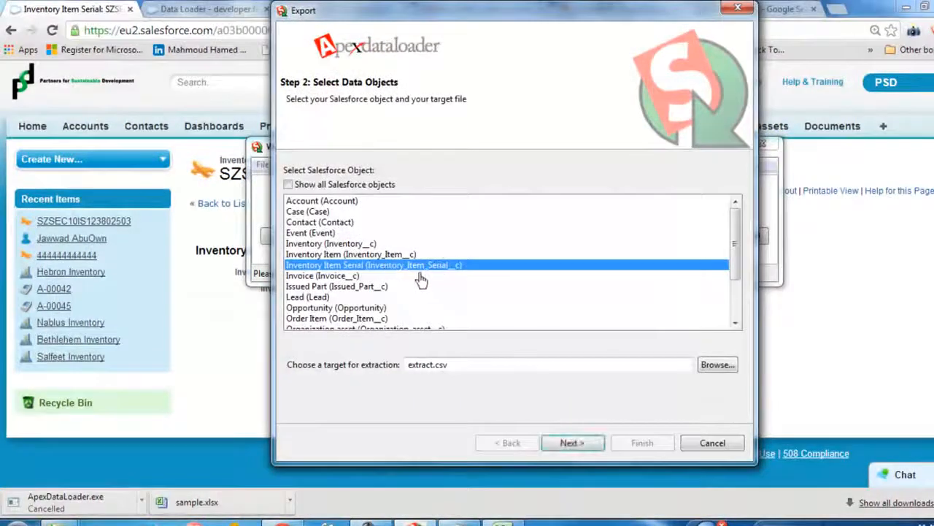
pyautogui.click(578, 447)
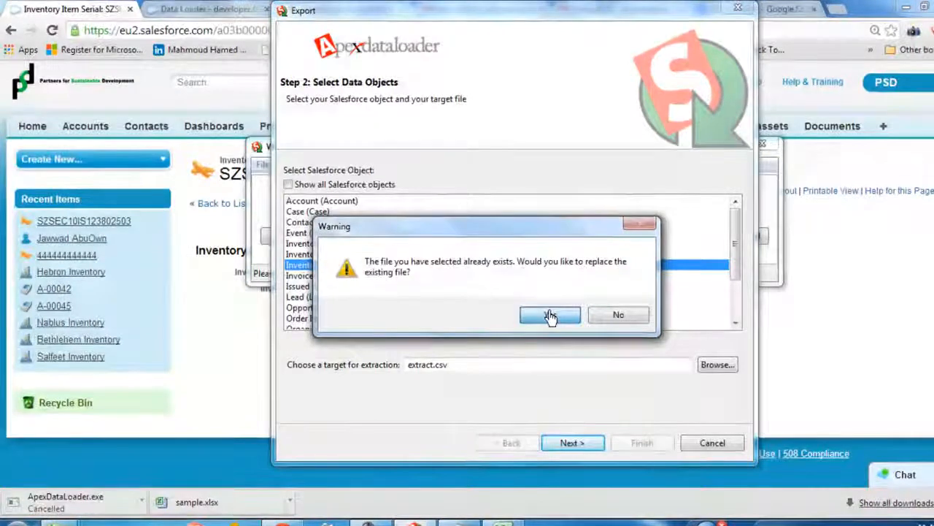
pyautogui.click(552, 316)
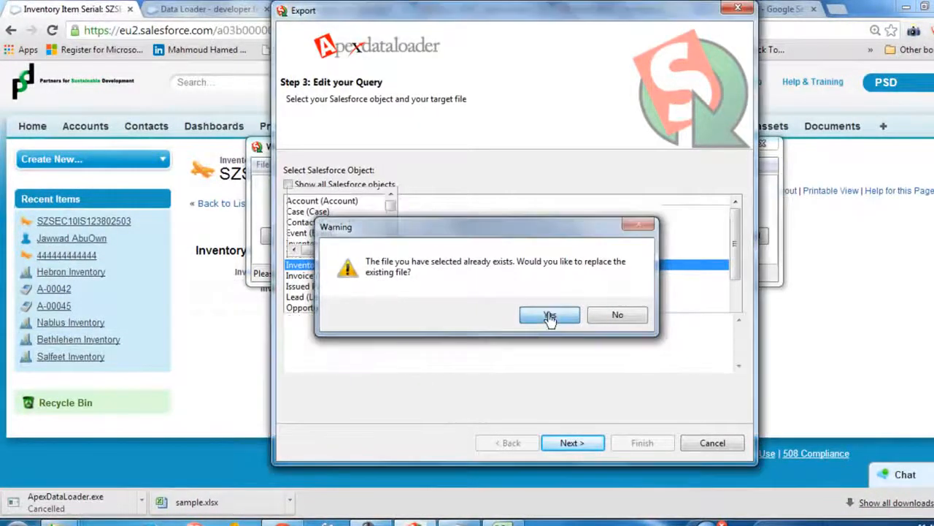
# Include all fields in the export query and set up a where clause on Name with the equals operation
pyautogui.click(330, 276)
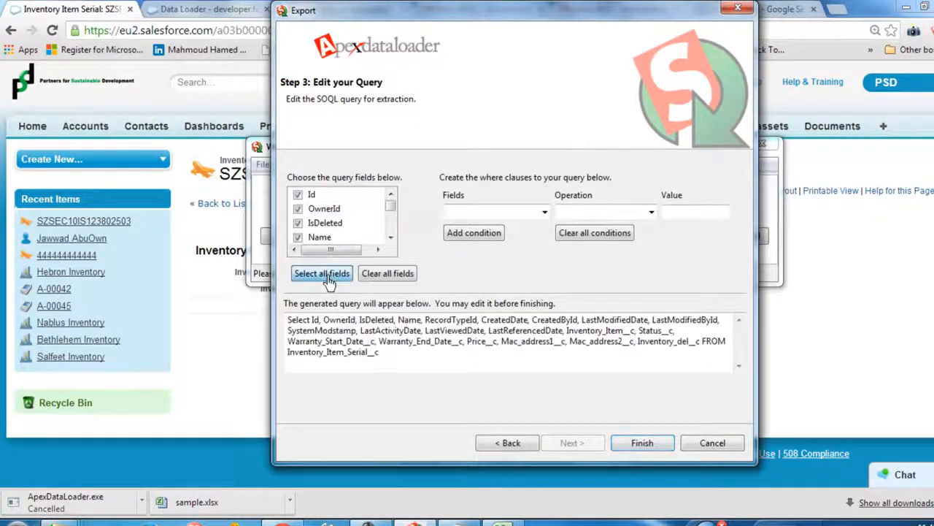
pyautogui.click(545, 213)
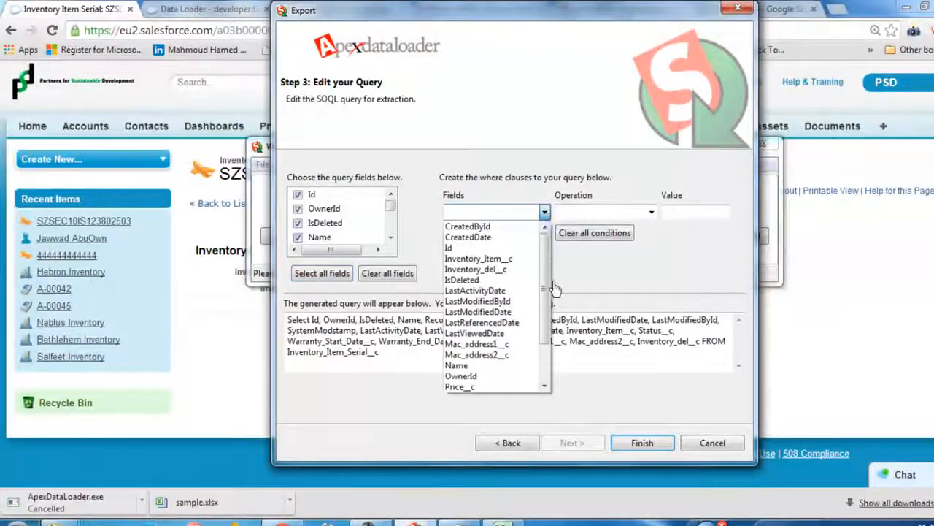
pyautogui.moveTo(548, 291); pyautogui.dragTo(544, 314)
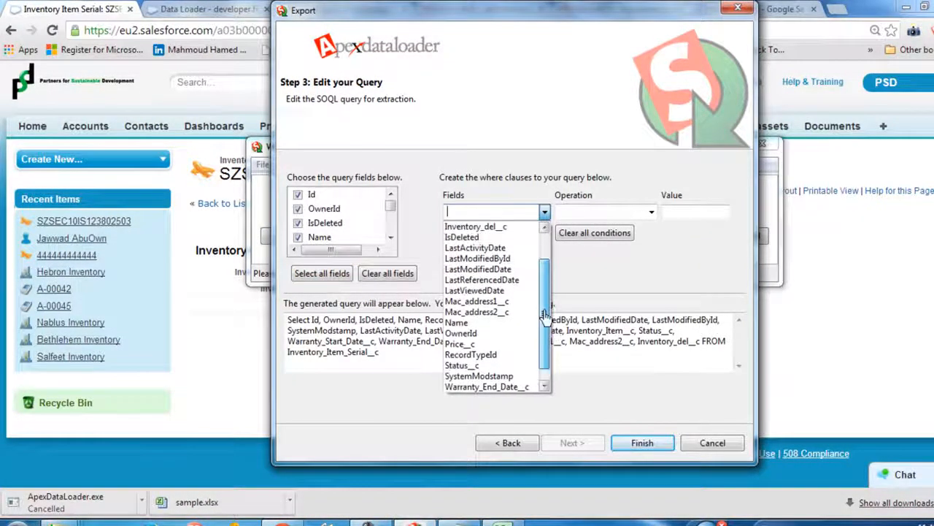
pyautogui.click(462, 322)
pyautogui.click(651, 211)
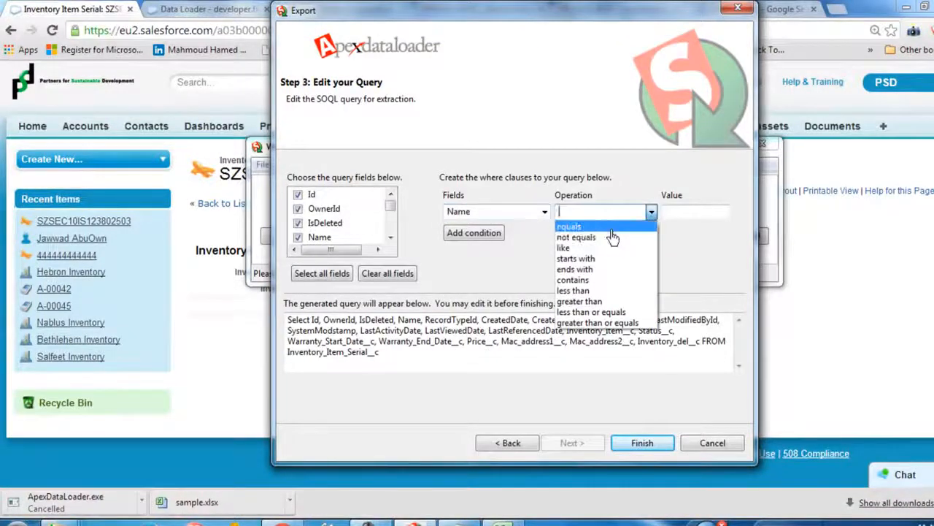
pyautogui.click(570, 227)
# Copy the serial SZSEC10IS123802503 from the Inventory Item Serial field of the open Salesforce record
pyautogui.click(251, 341)
pyautogui.doubleClick(344, 276)
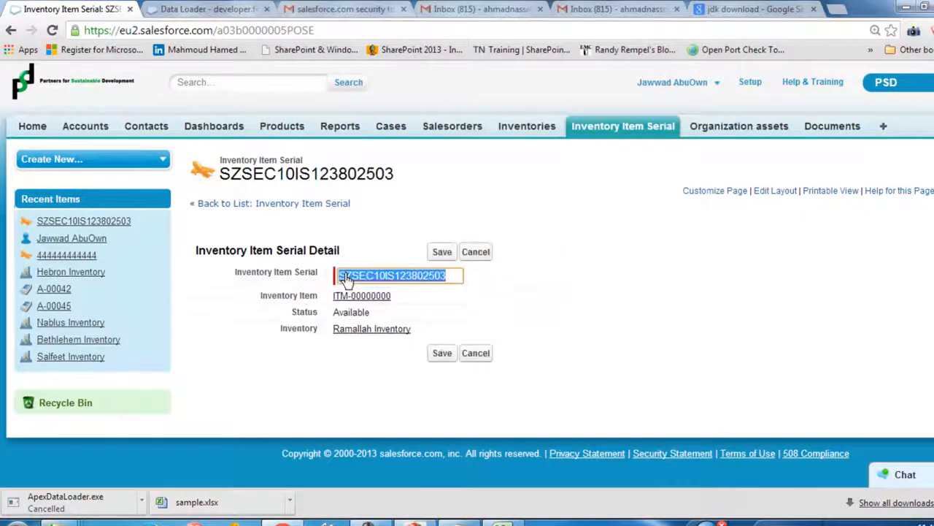
pyautogui.rightClick(359, 277)
pyautogui.click(382, 328)
pyautogui.click(315, 378)
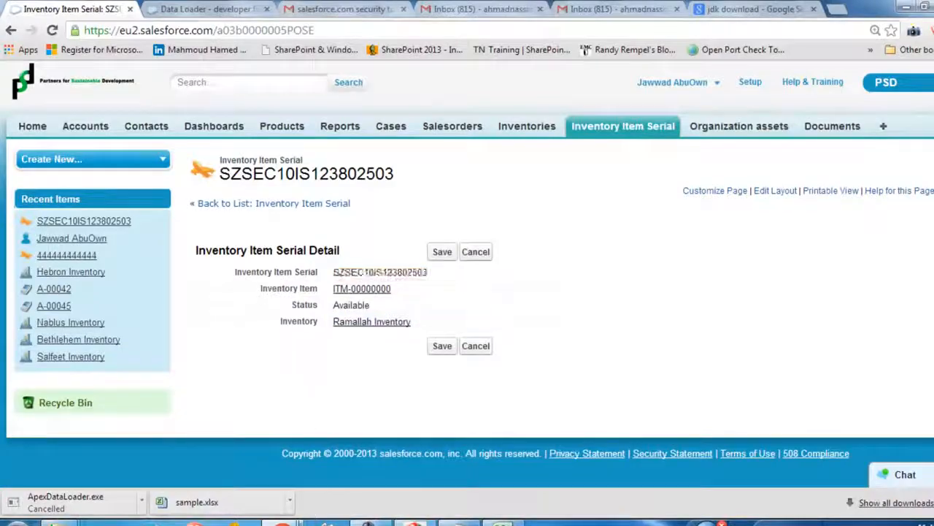
# Return to the Data Loader export, paste SZSEC10IS123802503 as the where clause value and add the condition to the query
pyautogui.click(295, 522)
pyautogui.click(688, 213)
pyautogui.rightClick(689, 214)
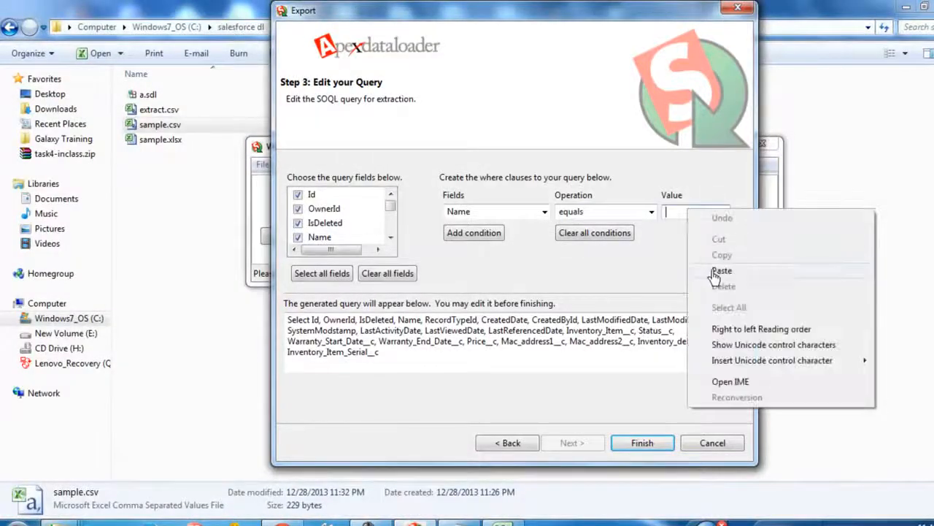
pyautogui.click(719, 272)
pyautogui.click(478, 236)
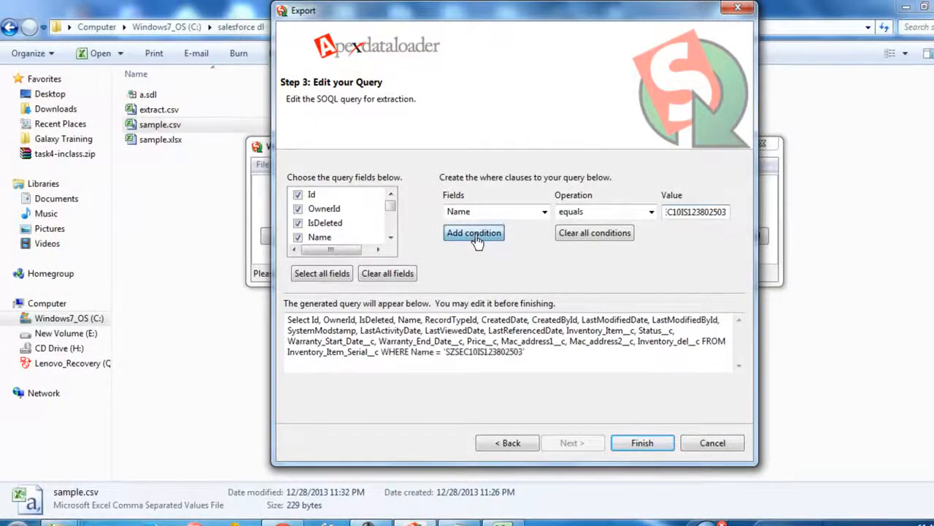
# Run the export, accept the warning and view the extraction
pyautogui.click(647, 446)
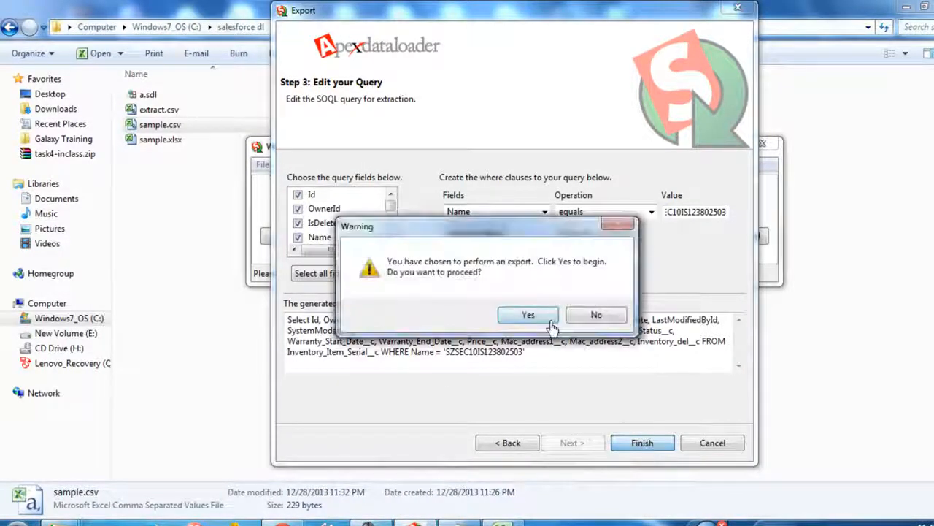
pyautogui.click(529, 314)
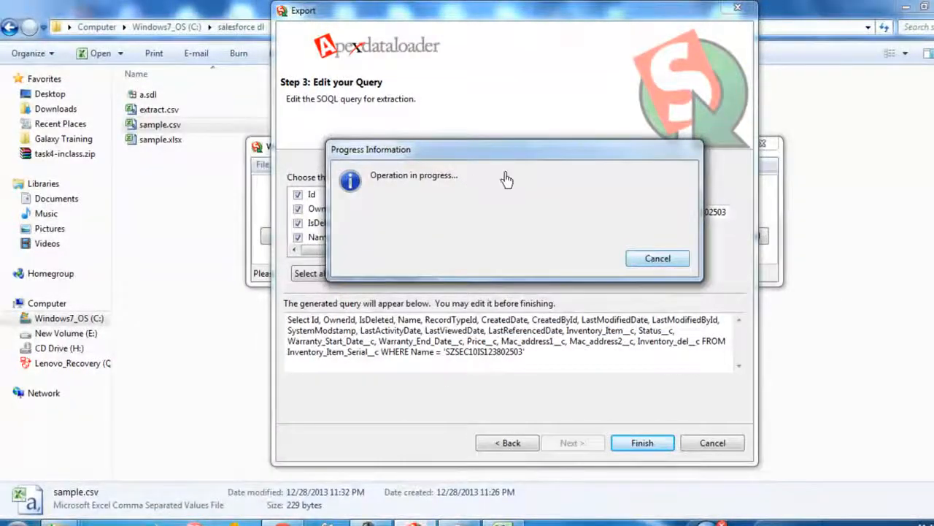
pyautogui.click(340, 182)
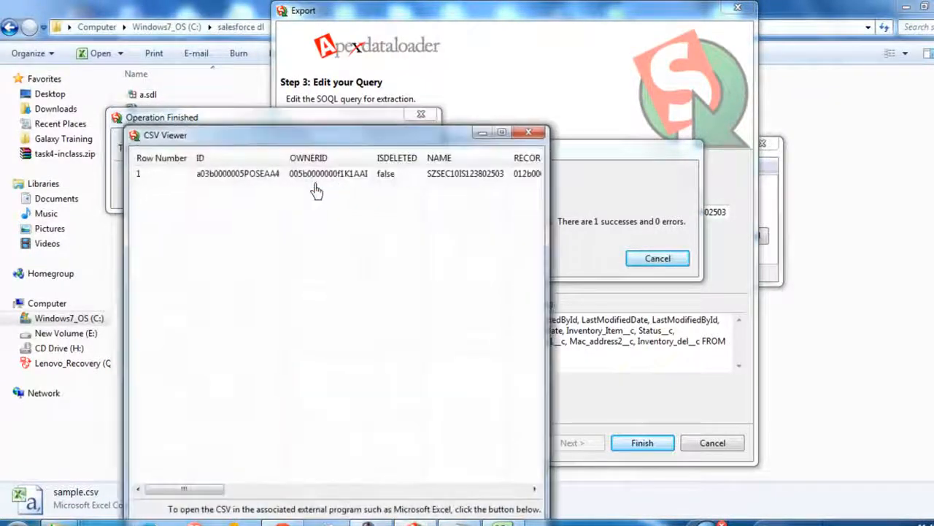
# Open the extracted CSV in the external spreadsheet program and save it, keeping the CSV format
pyautogui.moveTo(339, 141); pyautogui.dragTo(377, 39)
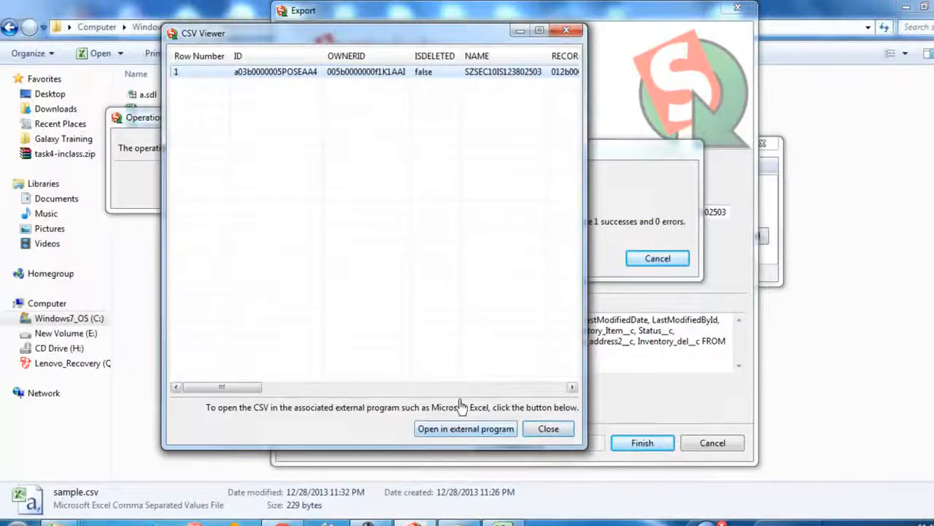
pyautogui.click(470, 431)
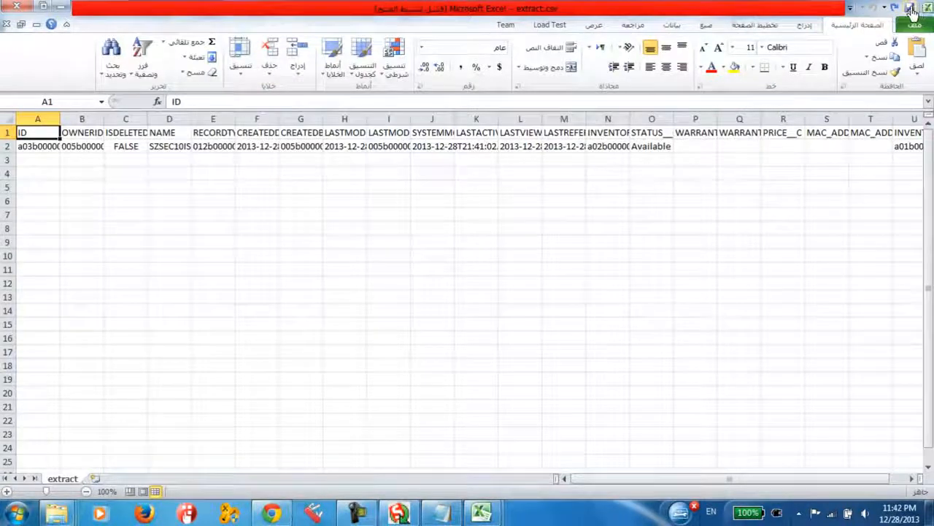
pyautogui.click(909, 8)
pyautogui.click(542, 302)
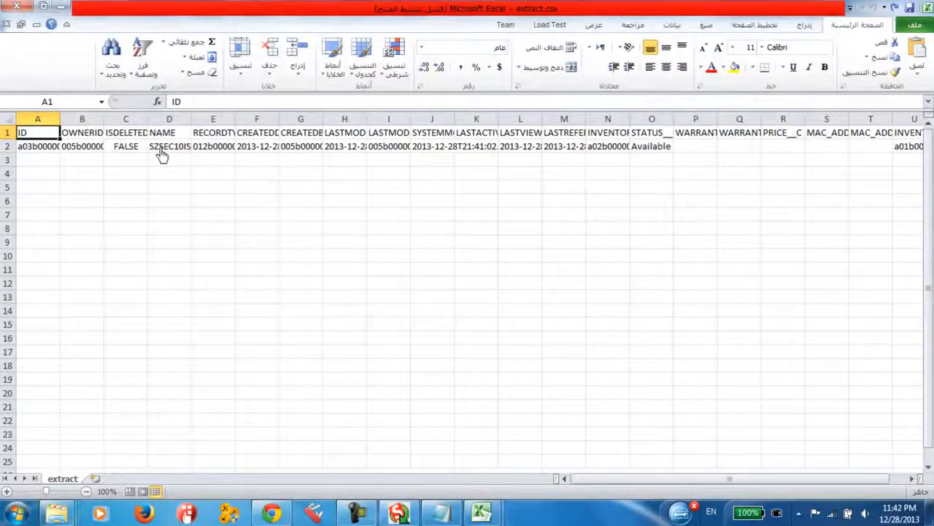
# Widen the NAME column, change the record's name in D2 to SZSEC10IS123802555 and save extract.csv in CSV format
pyautogui.moveTo(191, 119); pyautogui.dragTo(385, 119)
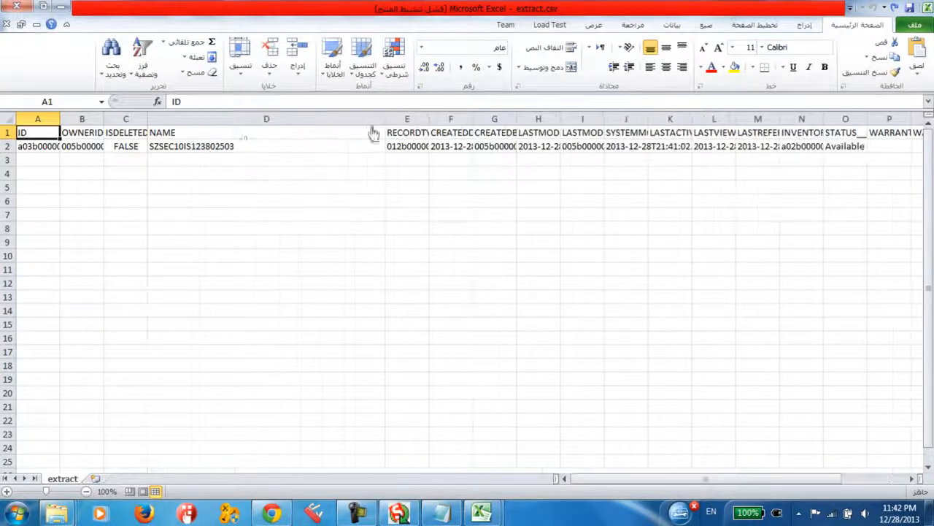
pyautogui.doubleClick(250, 151)
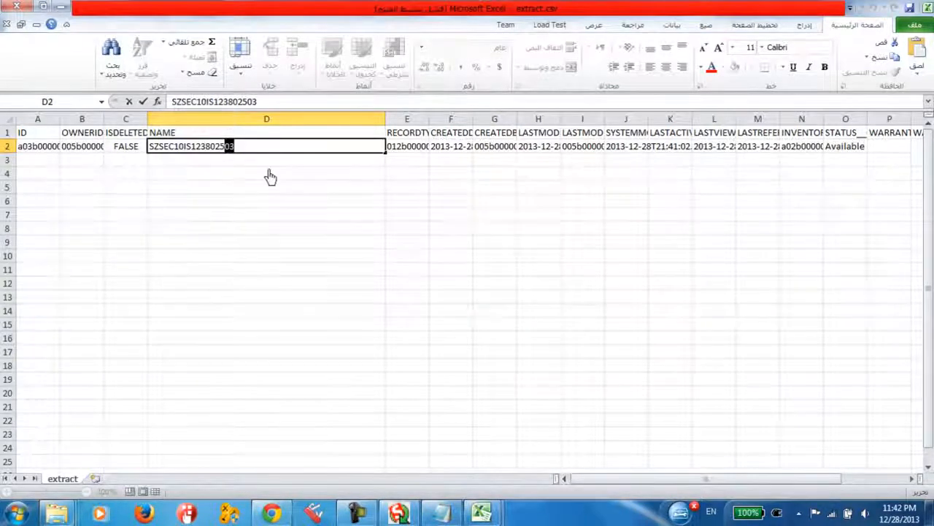
pyautogui.write('55')
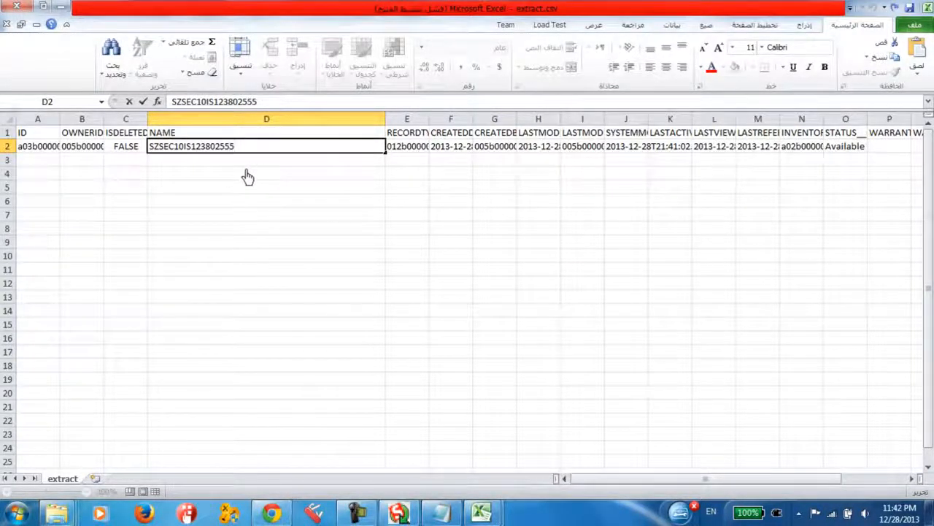
pyautogui.press('Return')
pyautogui.click(906, 8)
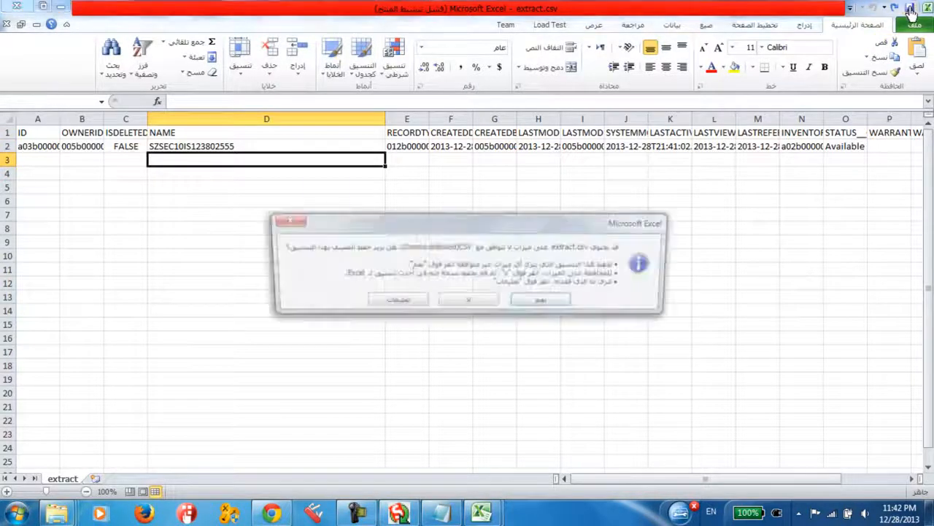
pyautogui.click(546, 304)
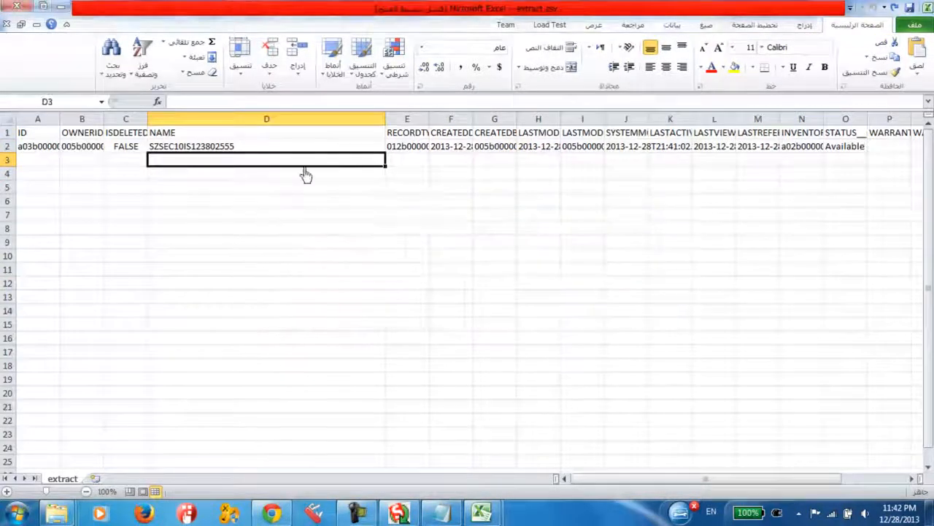
# Compare the record's ID and NAME in extract.csv with the Inventory Item Serial value shown on the Salesforce record
pyautogui.click(243, 187)
pyautogui.click(125, 148)
pyautogui.click(28, 151)
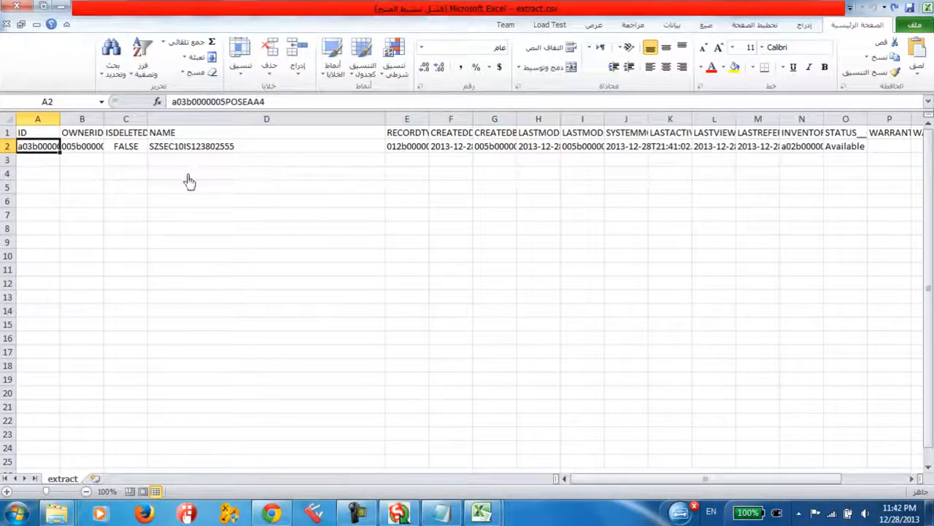
pyautogui.click(271, 513)
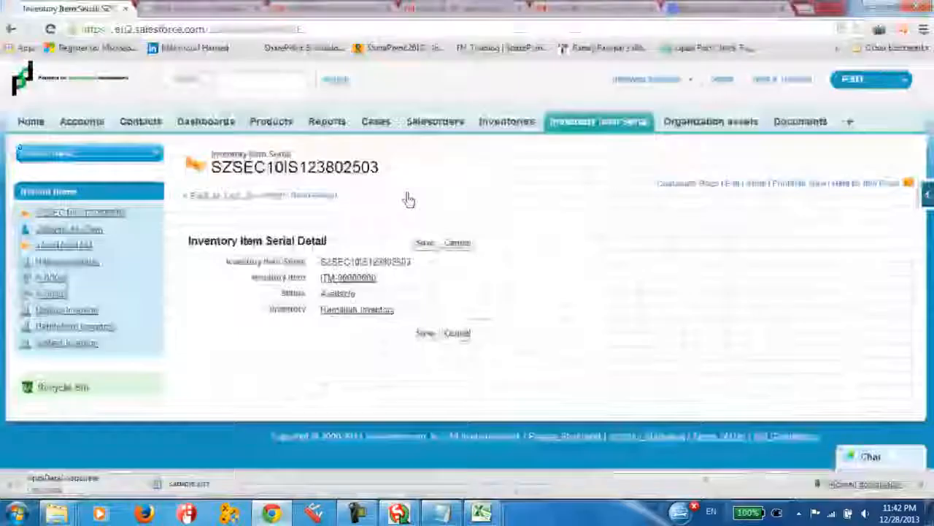
pyautogui.doubleClick(325, 270)
pyautogui.moveTo(321, 263); pyautogui.dragTo(417, 267)
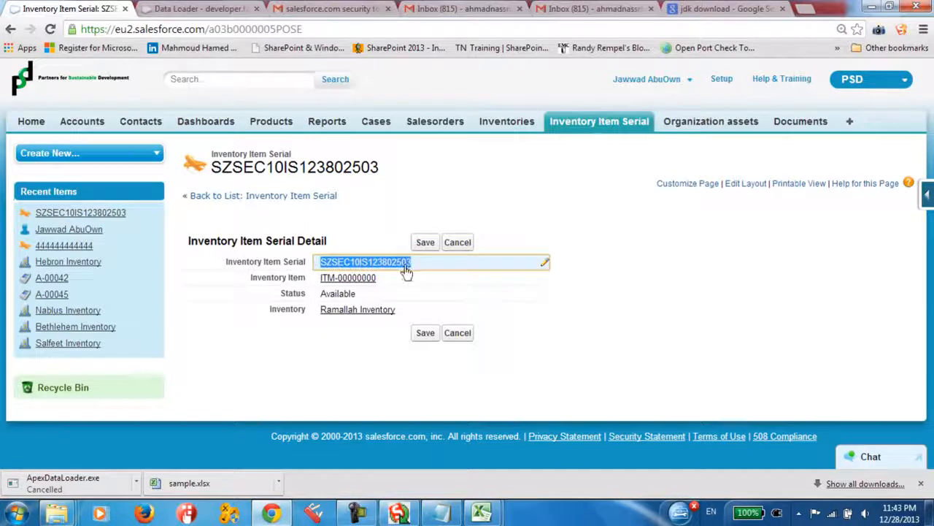
pyautogui.click(276, 513)
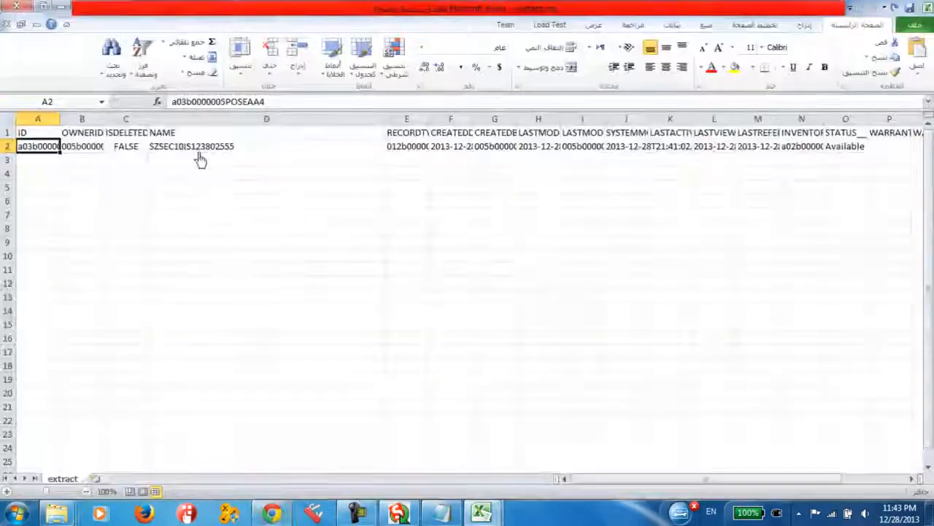
pyautogui.click(276, 513)
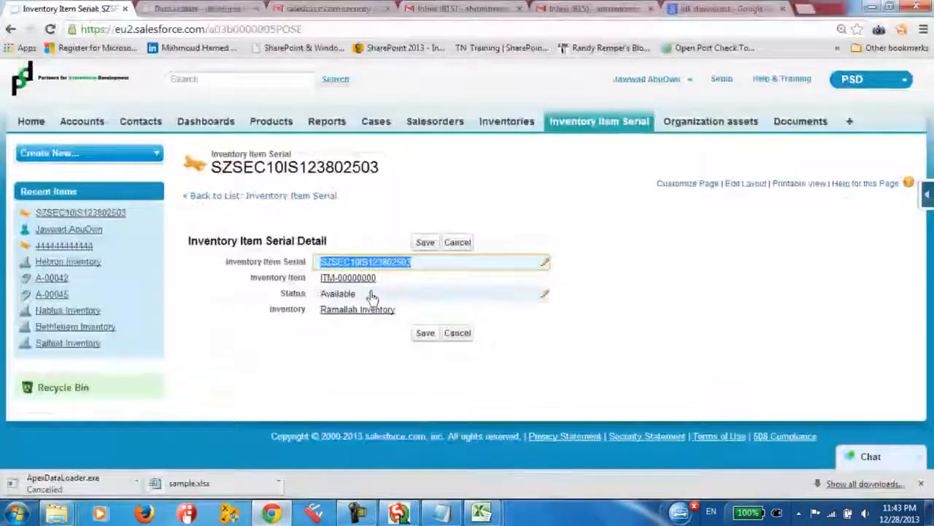
# Look up inventory items matching "ITM-" from the record's Inventory Item field, highlight ITM-00000001 and close the lookup
pyautogui.doubleClick(546, 283)
pyautogui.tripleClick(546, 285)
pyautogui.doubleClick(546, 285)
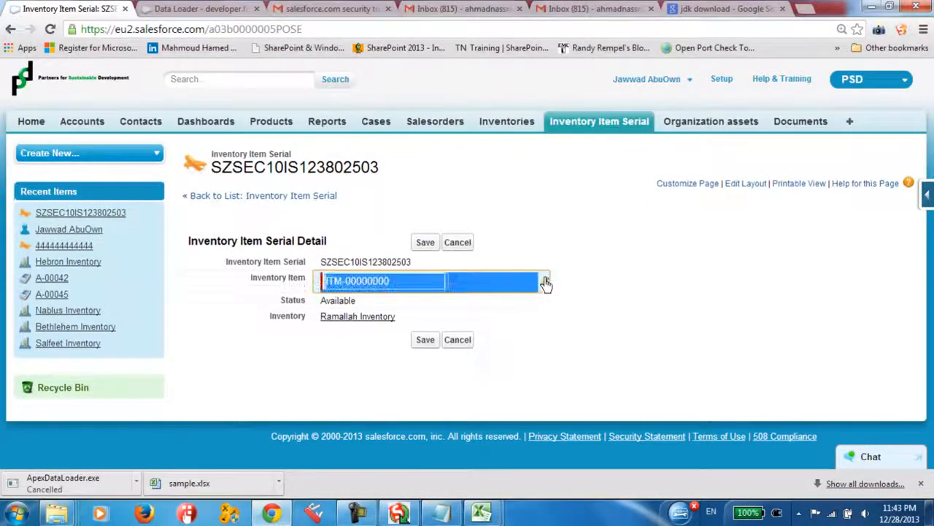
pyautogui.click(474, 286)
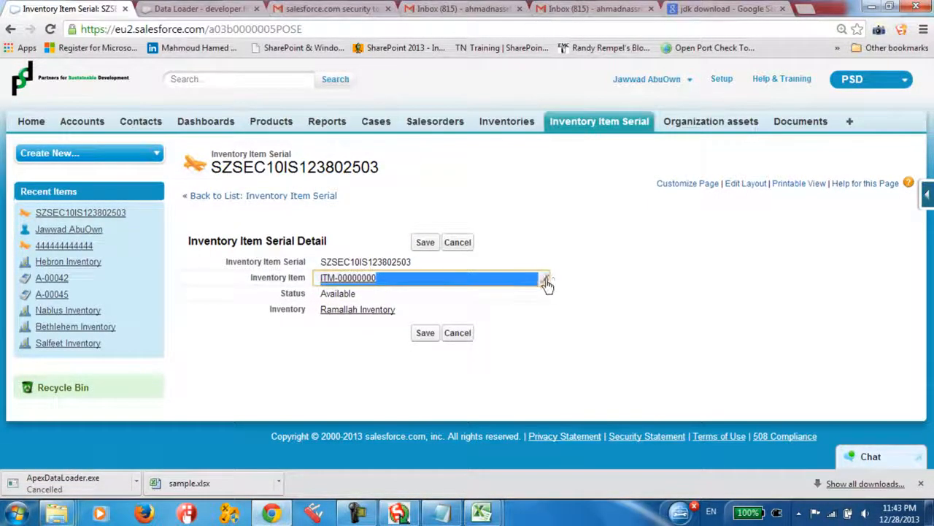
pyautogui.doubleClick(546, 285)
pyautogui.click(457, 282)
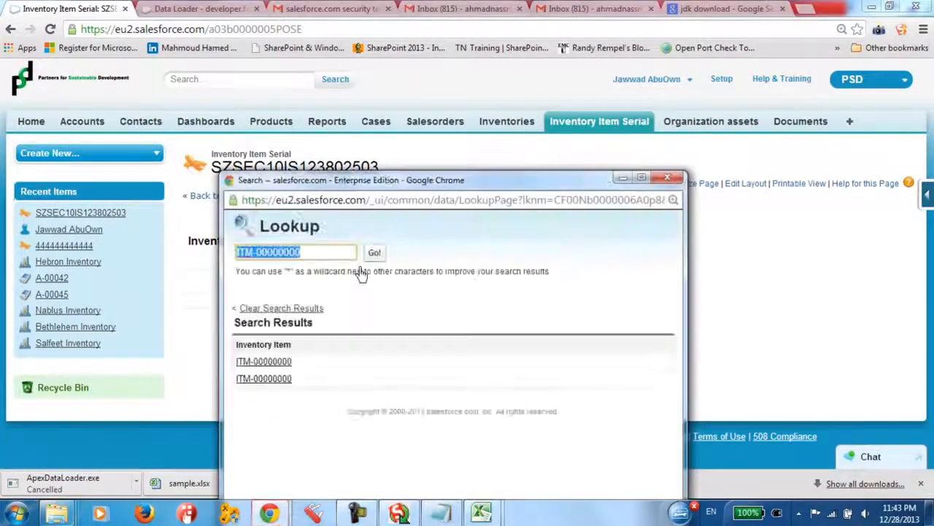
pyautogui.click(339, 257)
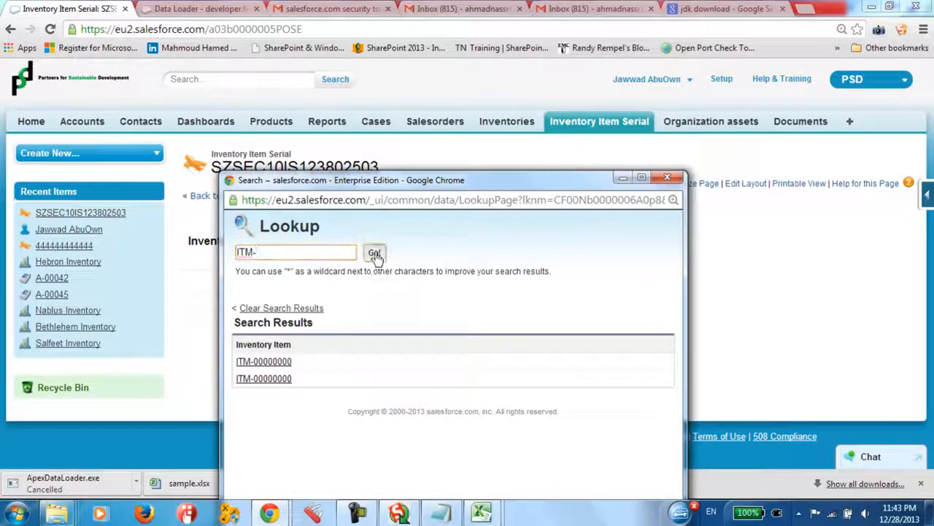
pyautogui.click(374, 252)
pyautogui.moveTo(305, 406); pyautogui.dragTo(240, 404)
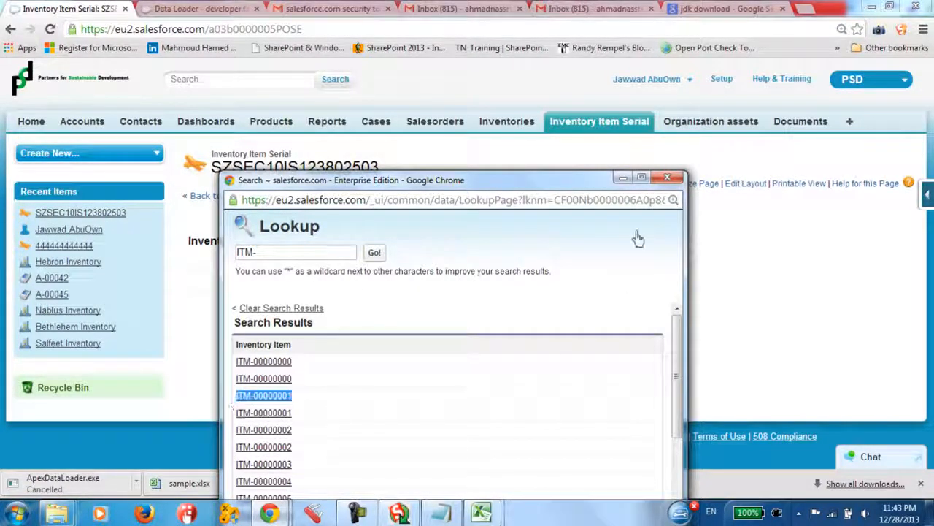
pyautogui.click(667, 177)
# Return to extract.csv, collapse the date columns before column N and widen the STATUS__C column
pyautogui.moveTo(481, 513)
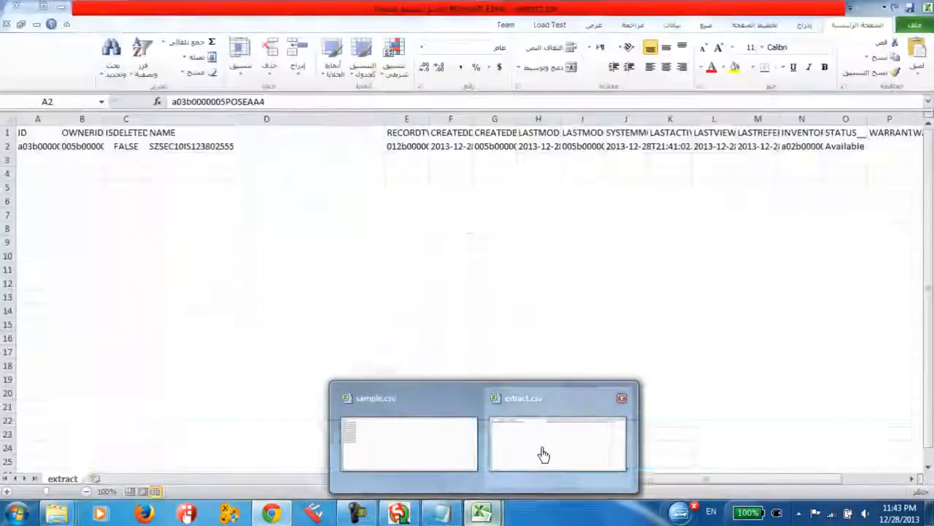
pyautogui.click(539, 454)
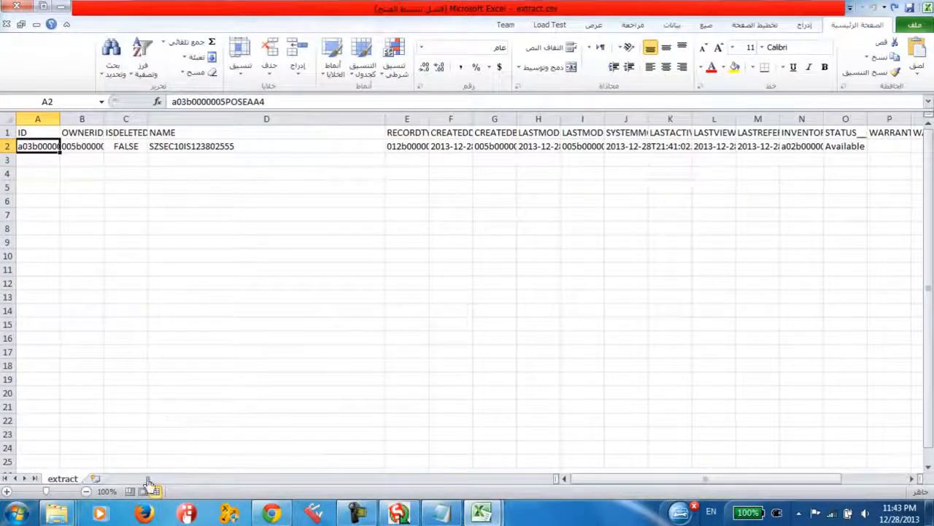
pyautogui.moveTo(575, 483); pyautogui.dragTo(542, 490)
pyautogui.moveTo(598, 484); pyautogui.dragTo(620, 486)
pyautogui.moveTo(736, 119); pyautogui.dragTo(611, 119)
pyautogui.moveTo(697, 121); pyautogui.dragTo(758, 121)
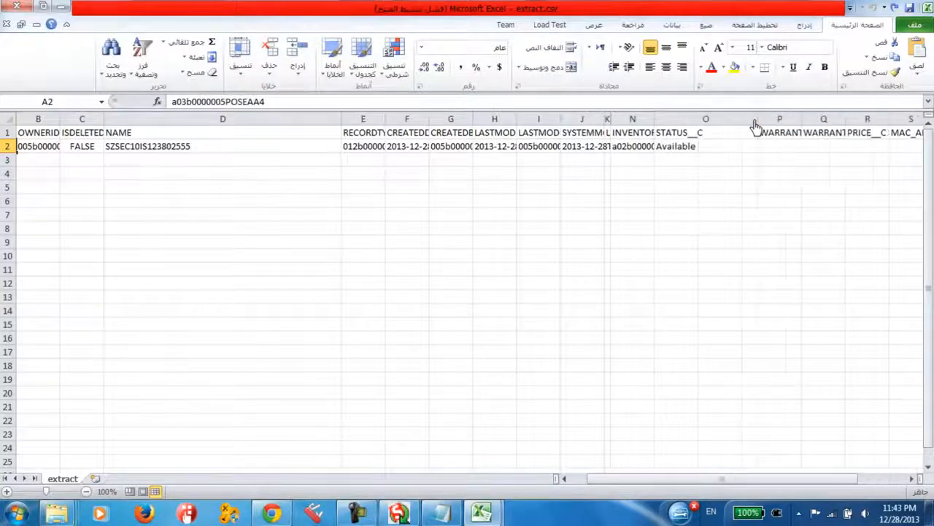
# Widen the LASTACTIVITYDATE column and search the extract.csv sheet for ITM-00000000
pyautogui.moveTo(611, 120); pyautogui.dragTo(673, 122)
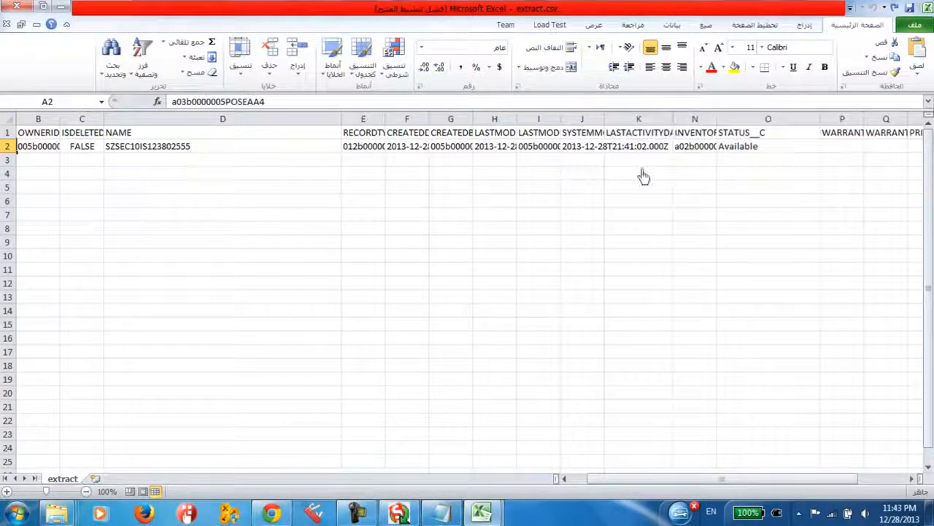
pyautogui.moveTo(636, 484); pyautogui.dragTo(661, 484)
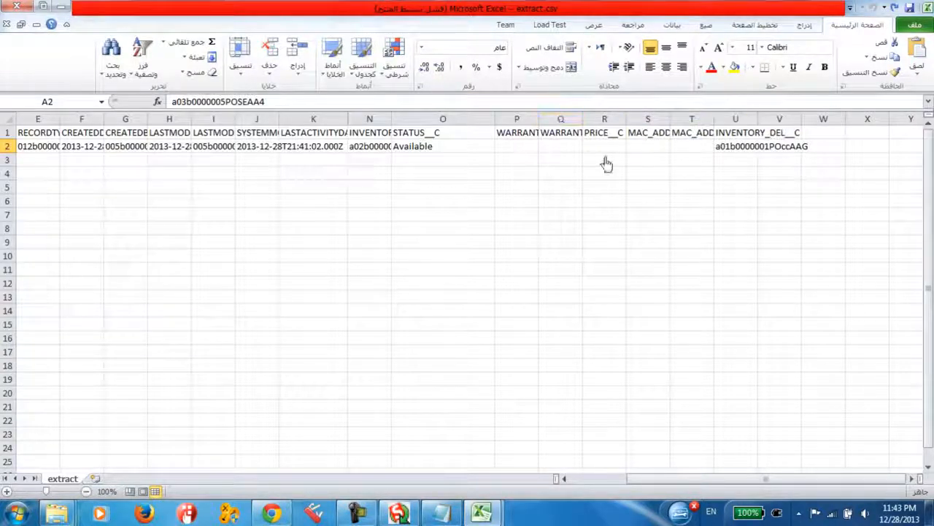
pyautogui.hotkey('ctrl', 'f')
pyautogui.moveTo(255, 288)
pyautogui.mouseDown()
pyautogui.moveTo(224, 292)
pyautogui.moveTo(250, 295)
pyautogui.mouseUp()
pyautogui.write('00000000')
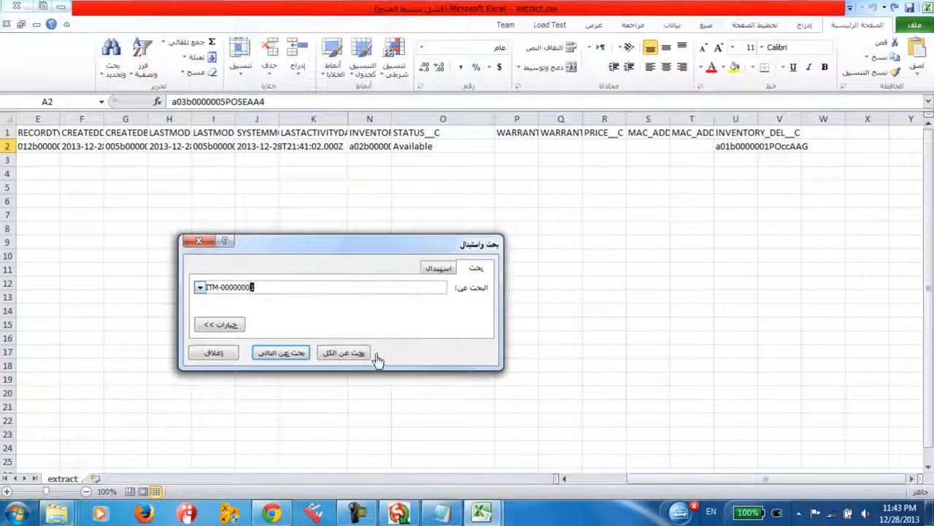
pyautogui.click(292, 354)
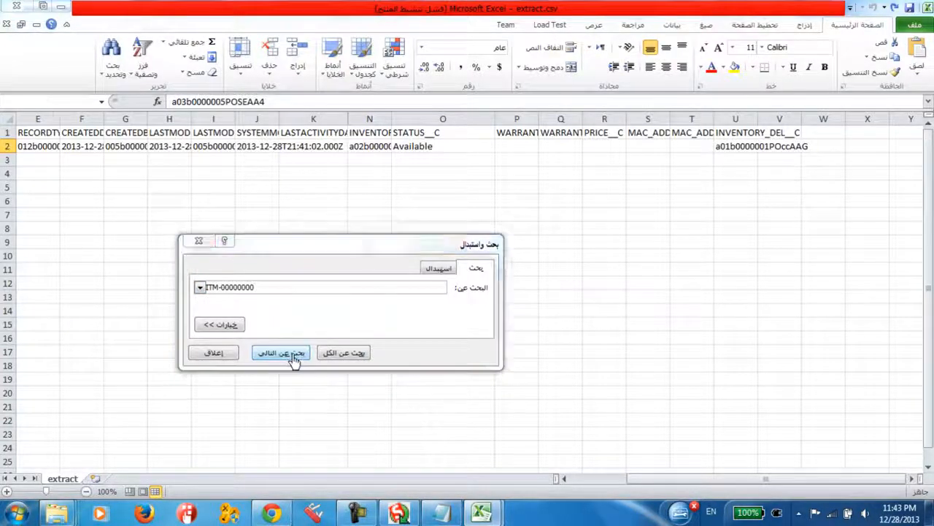
pyautogui.click(467, 284)
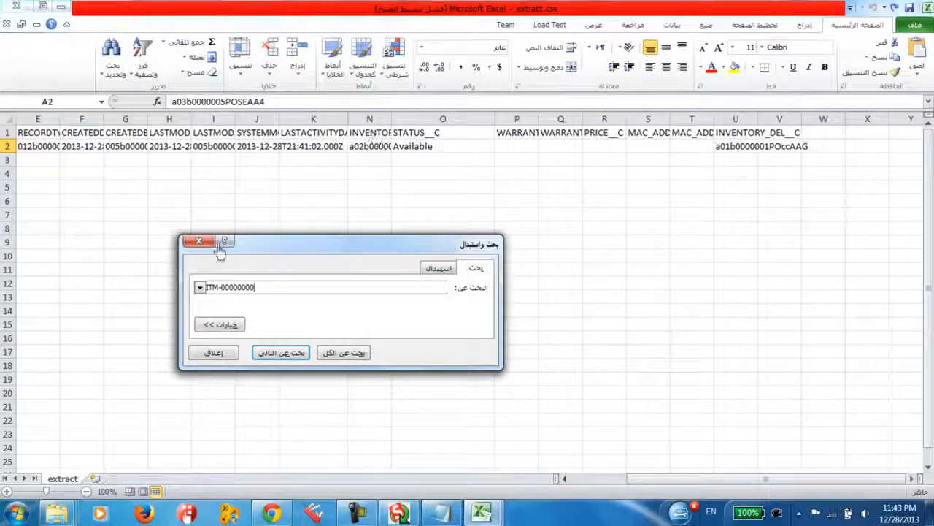
pyautogui.click(199, 241)
# Widen the INVENTORY_ITEM__C column to show its full value and select cell N2
pyautogui.moveTo(393, 124); pyautogui.dragTo(512, 124)
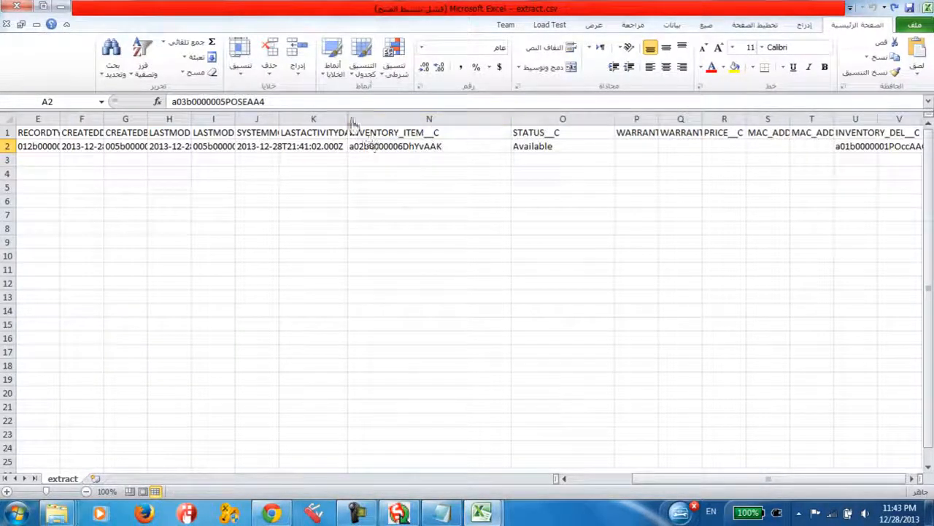
pyautogui.click(471, 136)
pyautogui.click(459, 150)
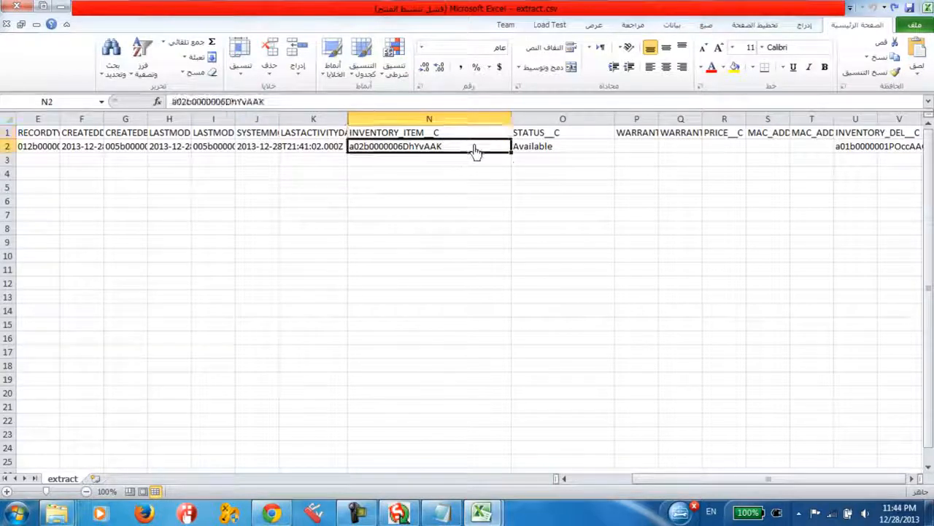
# Switch to Chrome, look up ITM-00000000 from the record's Inventory Item field and open the first result in a new tab
pyautogui.click(274, 513)
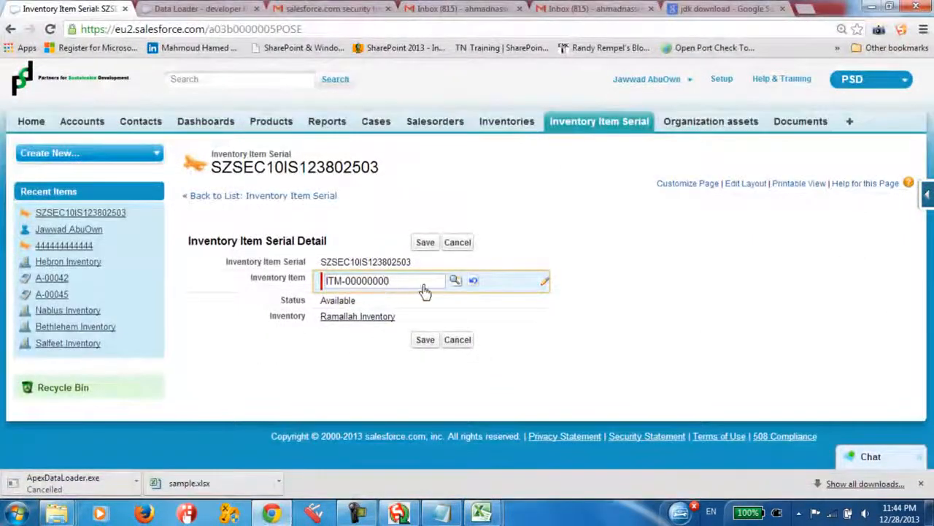
pyautogui.click(455, 281)
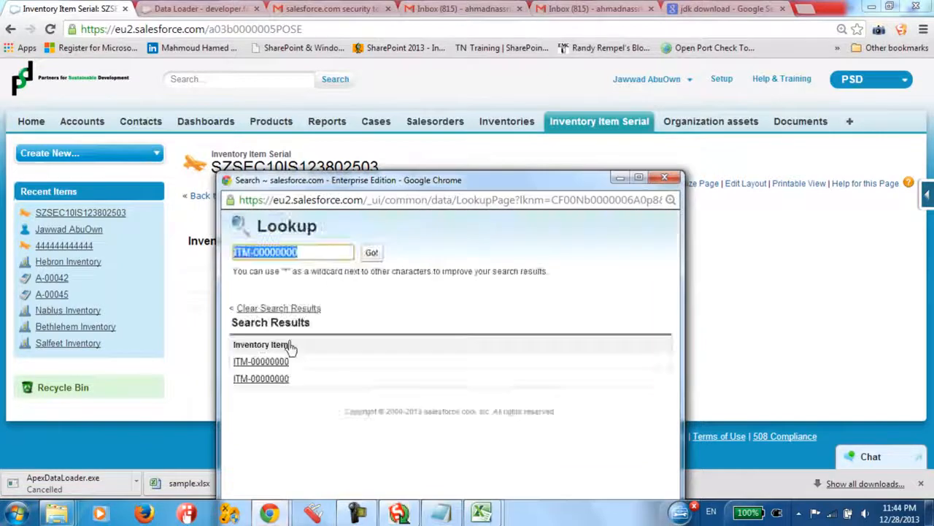
pyautogui.rightClick(269, 363)
pyautogui.click(296, 372)
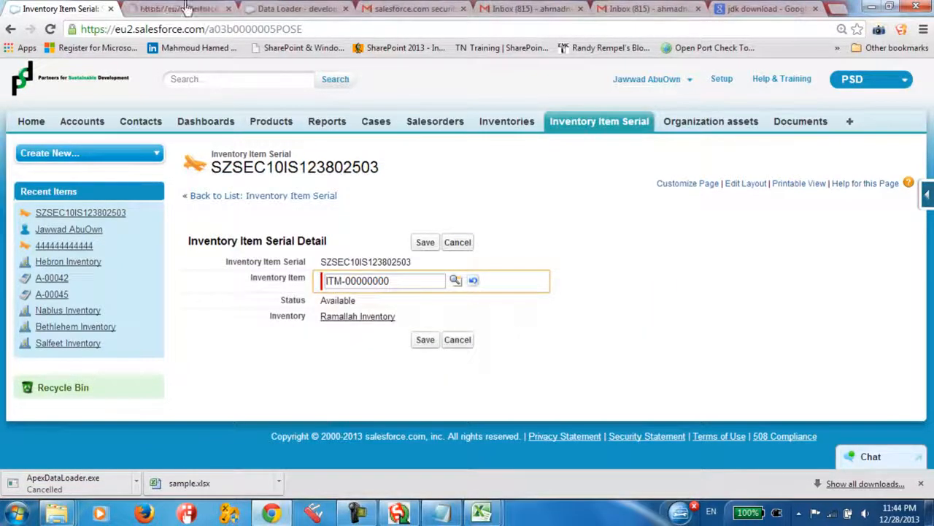
pyautogui.click(183, 9)
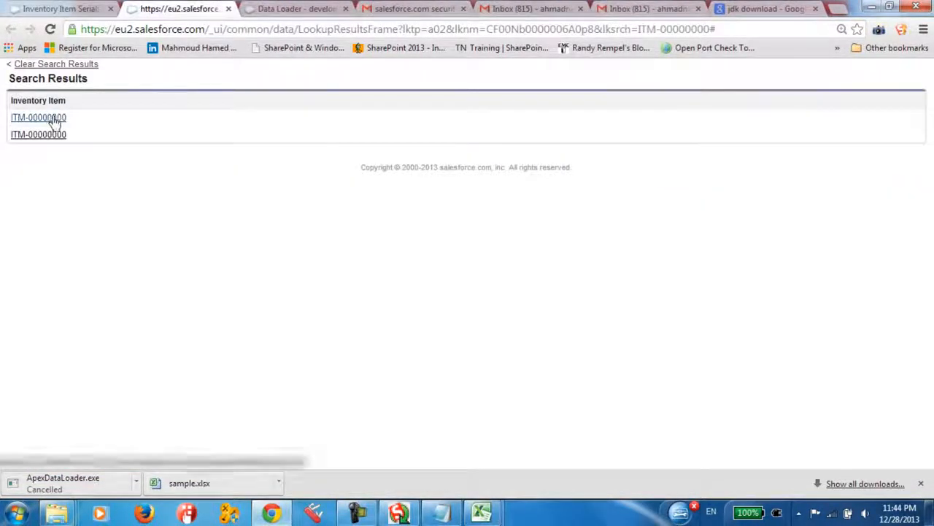
pyautogui.click(53, 7)
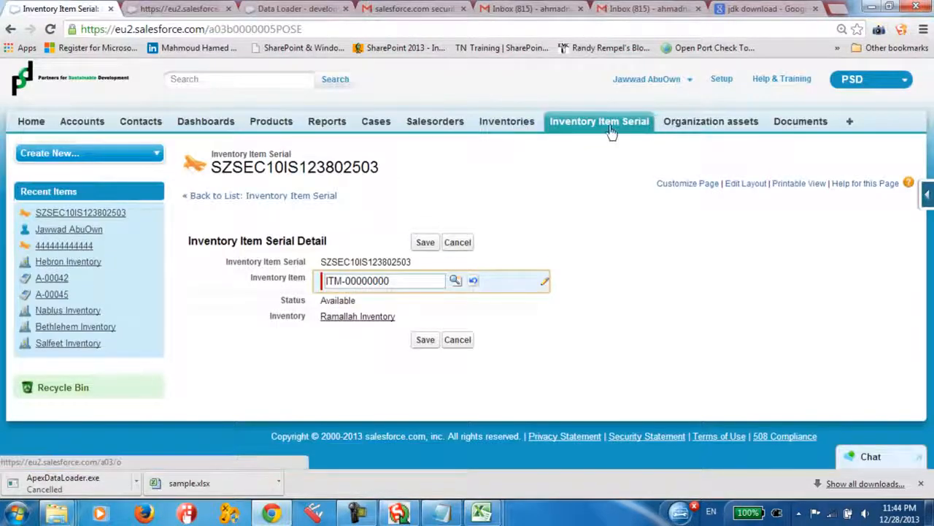
# Open Inventories in a new tab, go through Ramallah Inventory to item ITM-00000000 and highlight its record ID in the address
pyautogui.rightClick(517, 128)
pyautogui.click(531, 135)
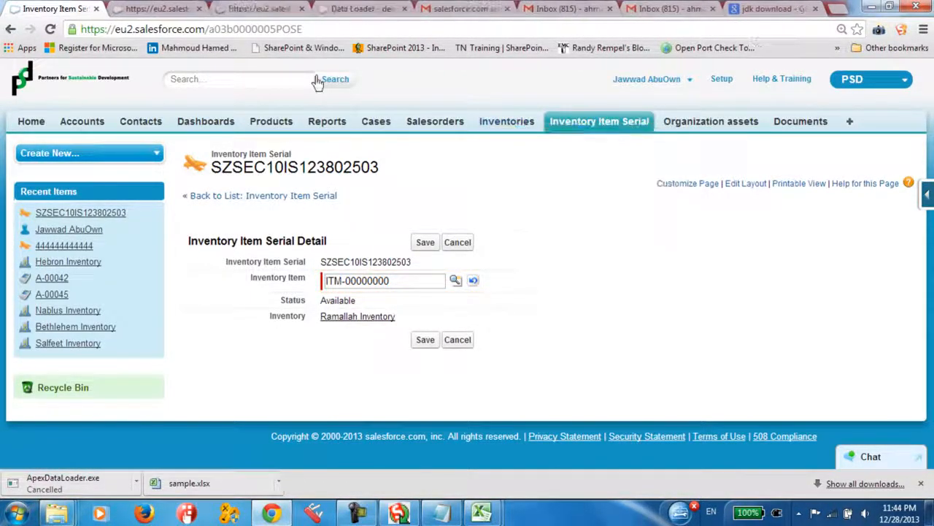
pyautogui.click(262, 9)
pyautogui.click(232, 285)
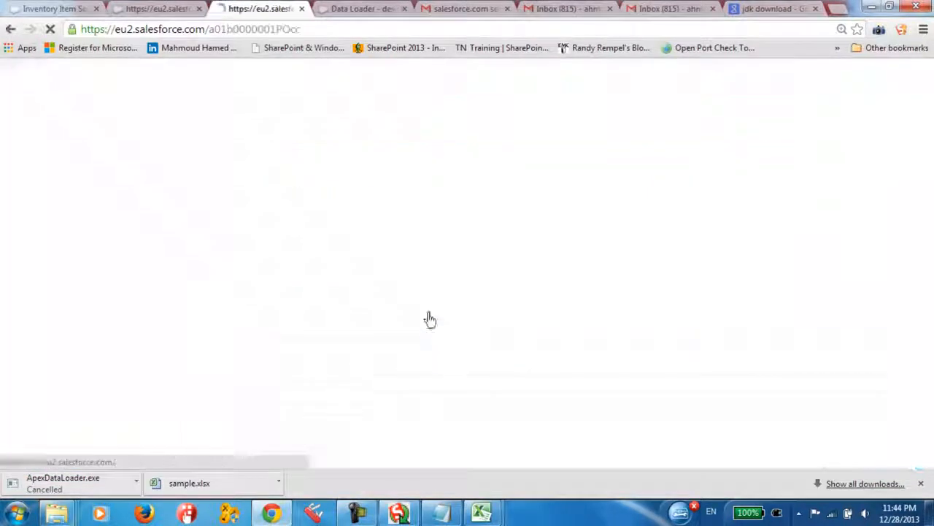
pyautogui.scroll(-1, 309, 316)
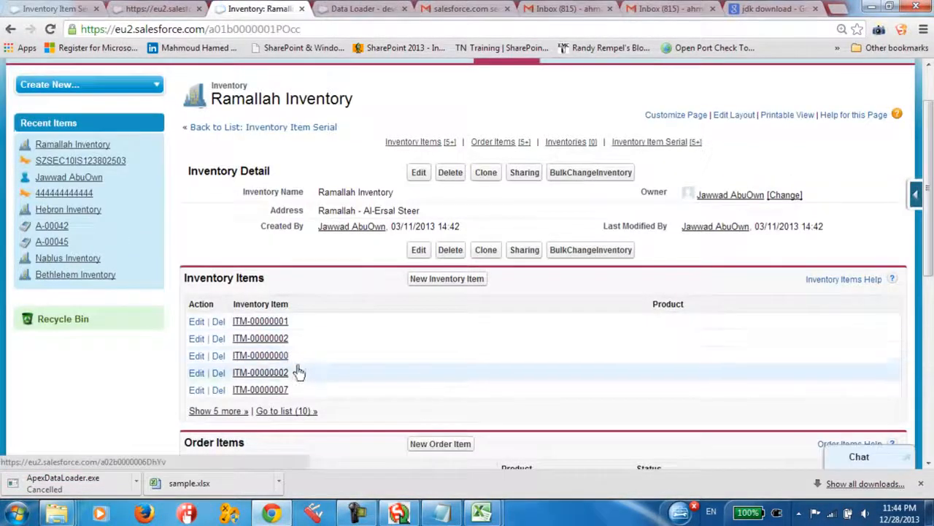
pyautogui.click(251, 356)
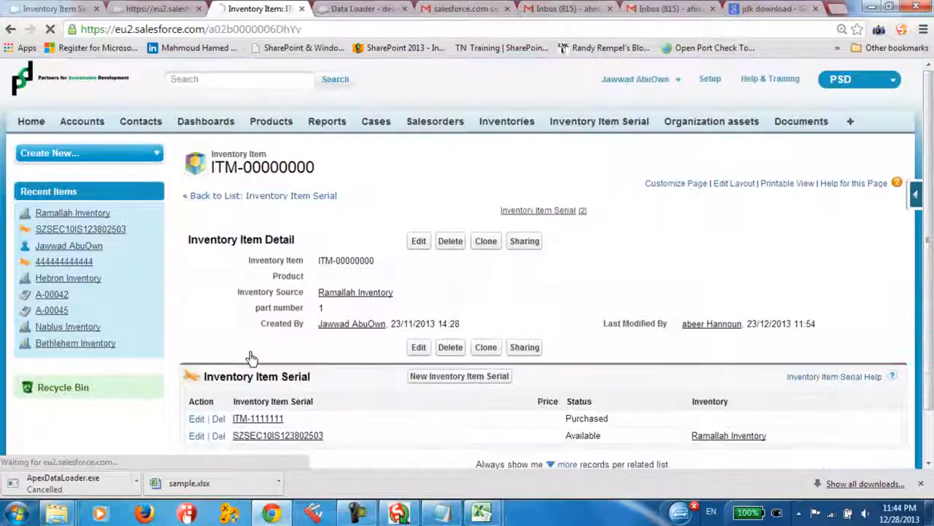
pyautogui.moveTo(209, 29); pyautogui.dragTo(321, 31)
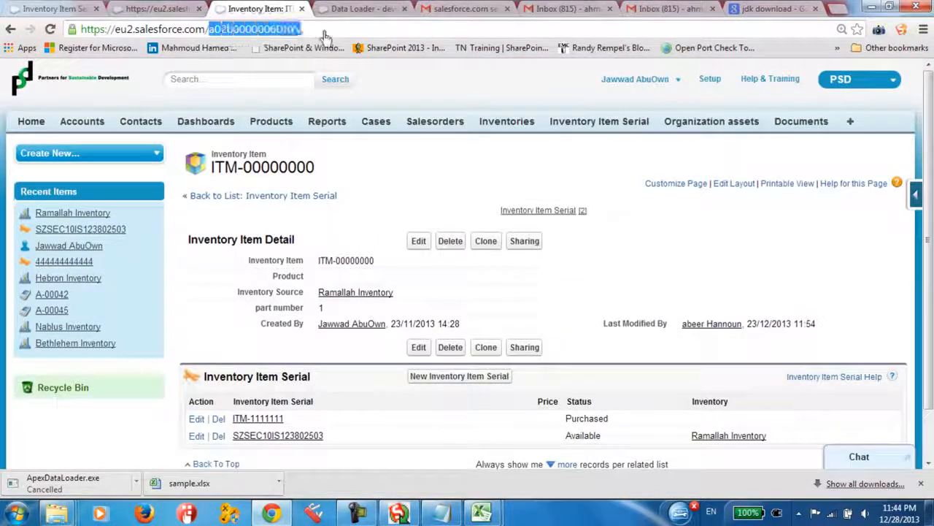
# Go back to Ramallah Inventory, open the second ITM-00000002 inventory item listed and copy its record ID from the address
pyautogui.click(10, 29)
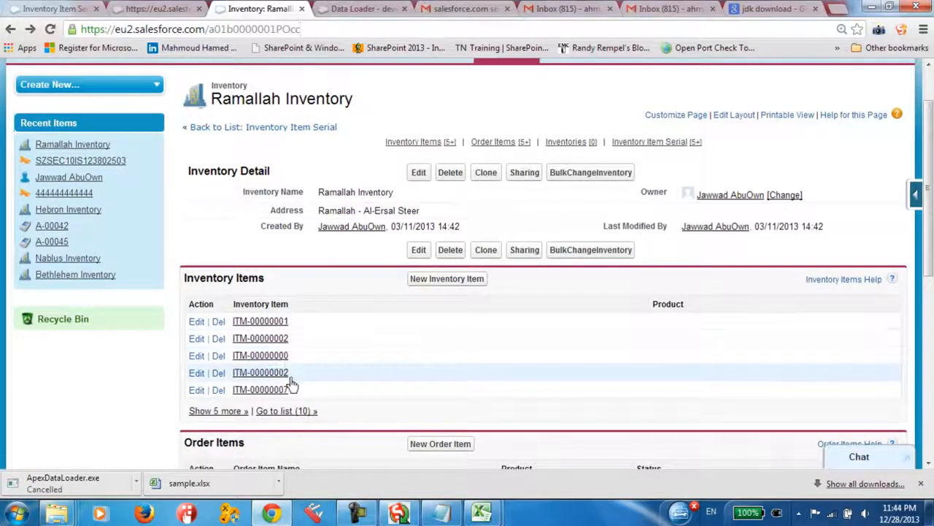
pyautogui.click(279, 378)
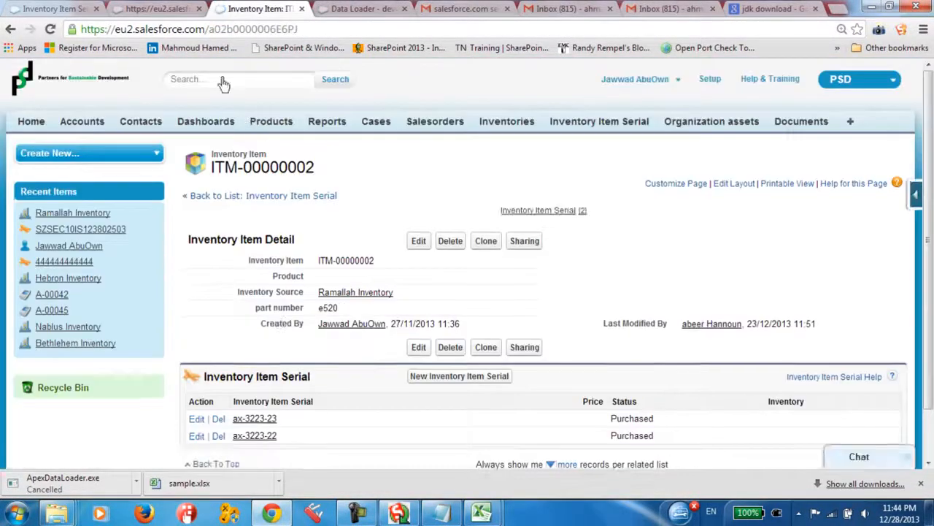
pyautogui.doubleClick(211, 31)
pyautogui.rightClick(287, 32)
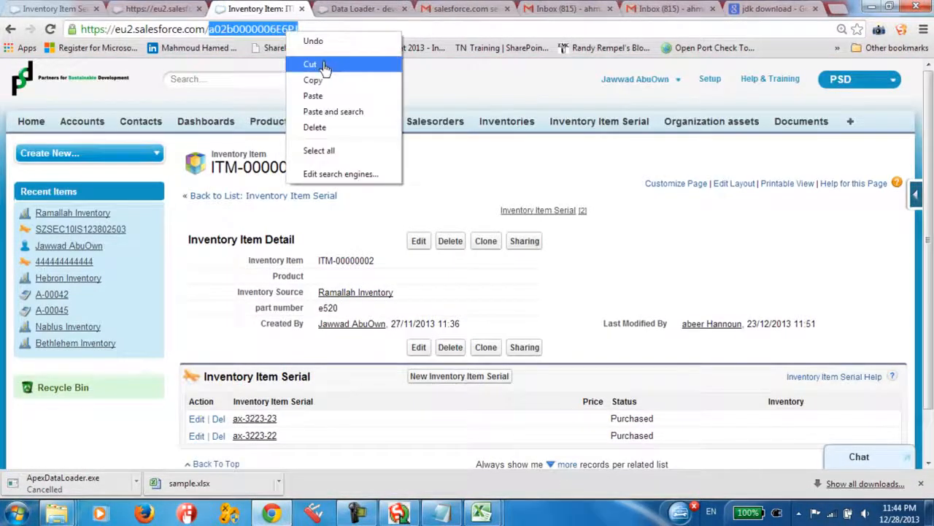
pyautogui.click(315, 80)
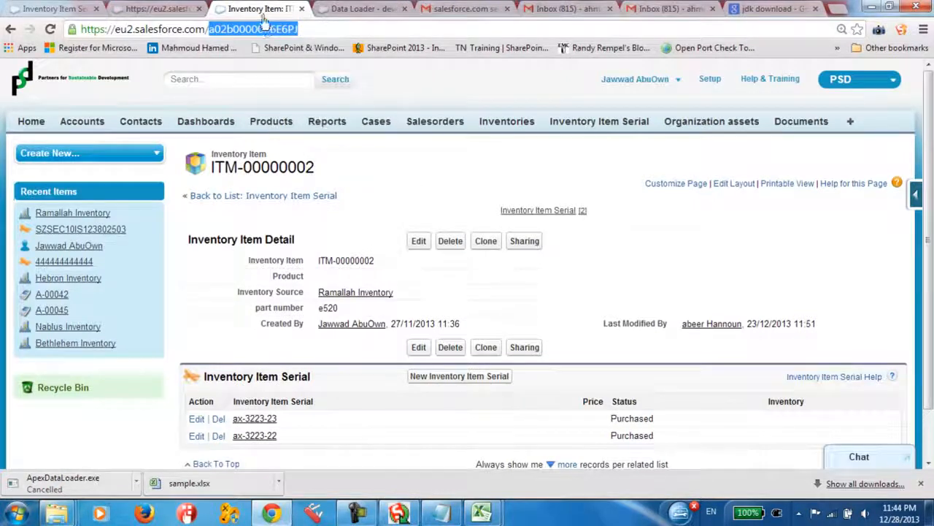
# Return to extract.csv and replace the INVENTORY_ITEM__C value in N2 with the copied ID a02b0000006E6PJ
pyautogui.click(476, 517)
pyautogui.click(569, 449)
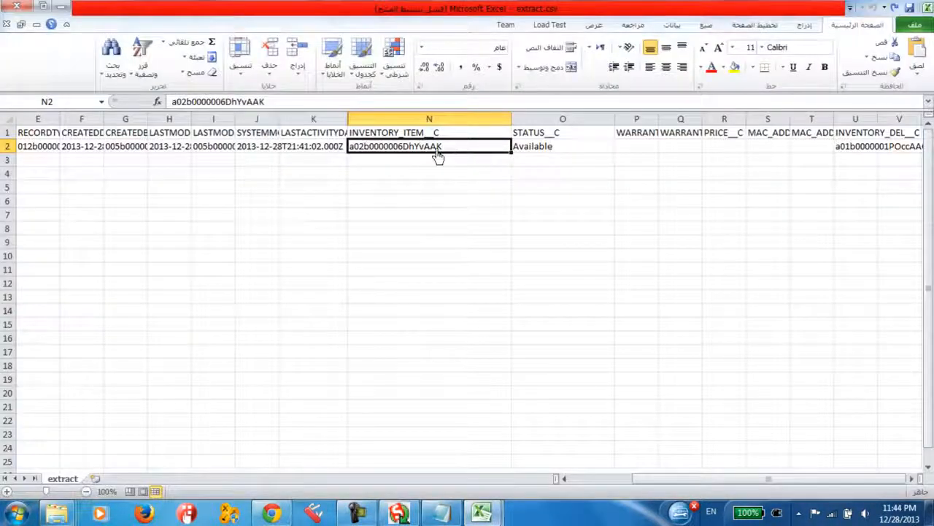
pyautogui.doubleClick(468, 150)
pyautogui.moveTo(473, 150); pyautogui.dragTo(348, 149)
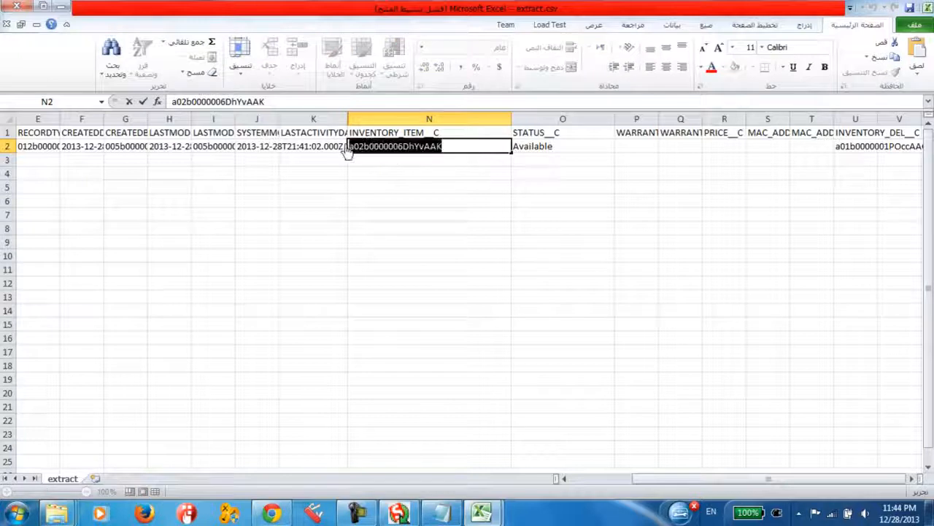
pyautogui.hotkey('ctrl', 'v')
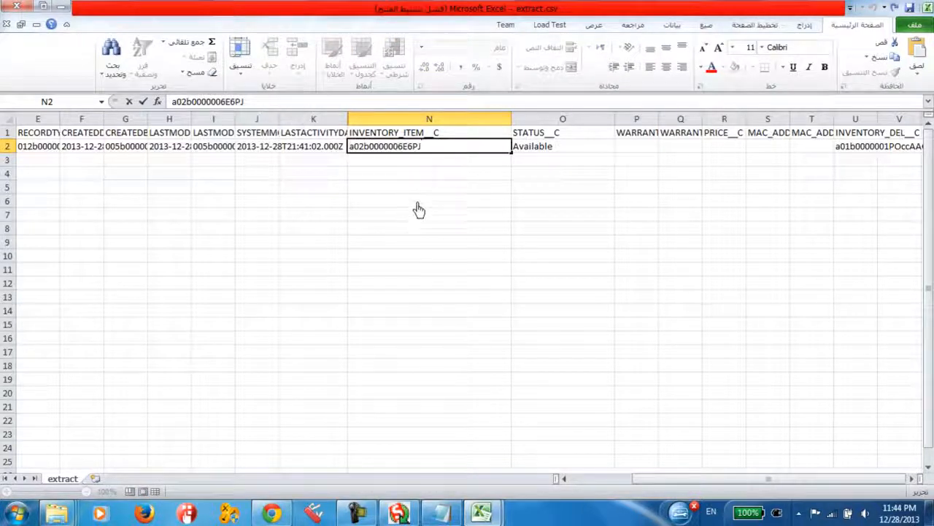
pyautogui.click(413, 164)
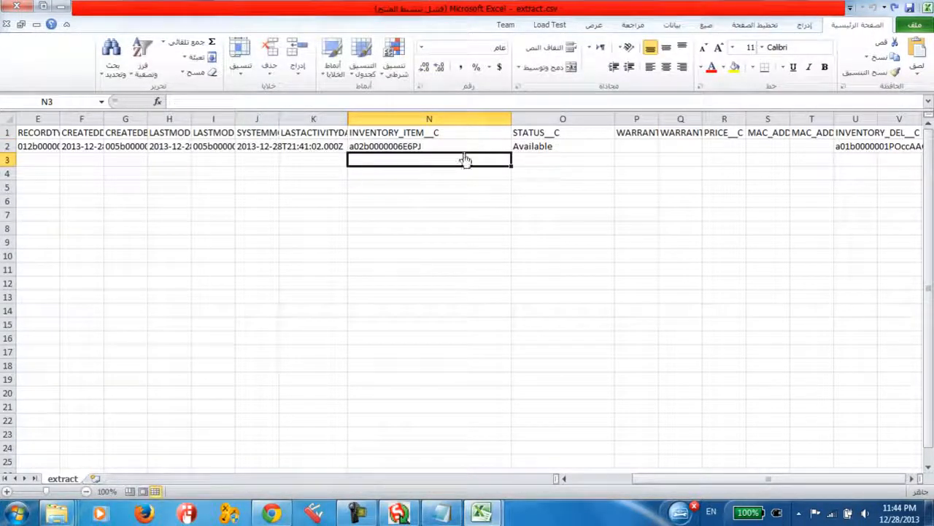
# Compare the ID in N2 with the record ID in the Salesforce address and the Inventory Item name ITM-00000002
pyautogui.click(395, 149)
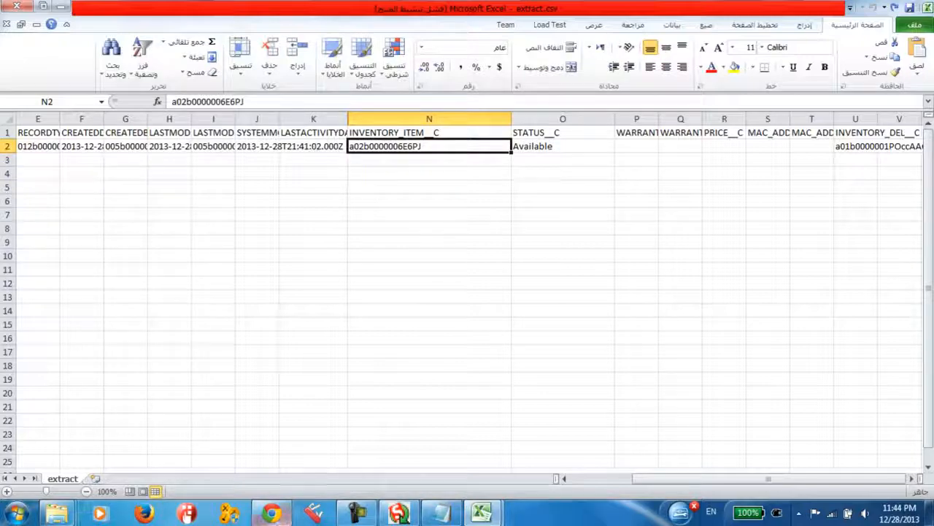
pyautogui.click(271, 513)
pyautogui.moveTo(209, 32); pyautogui.dragTo(341, 34)
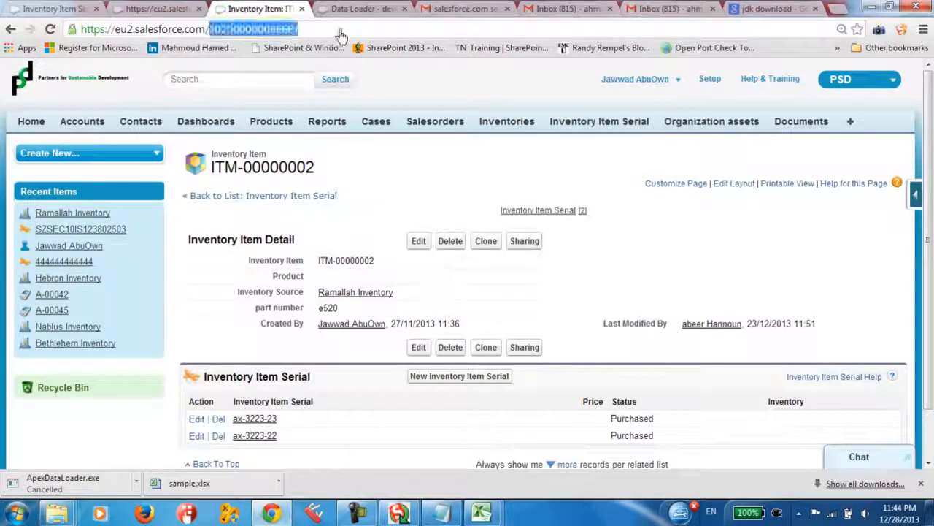
pyautogui.moveTo(210, 32); pyautogui.dragTo(318, 35)
pyautogui.moveTo(319, 261); pyautogui.dragTo(375, 261)
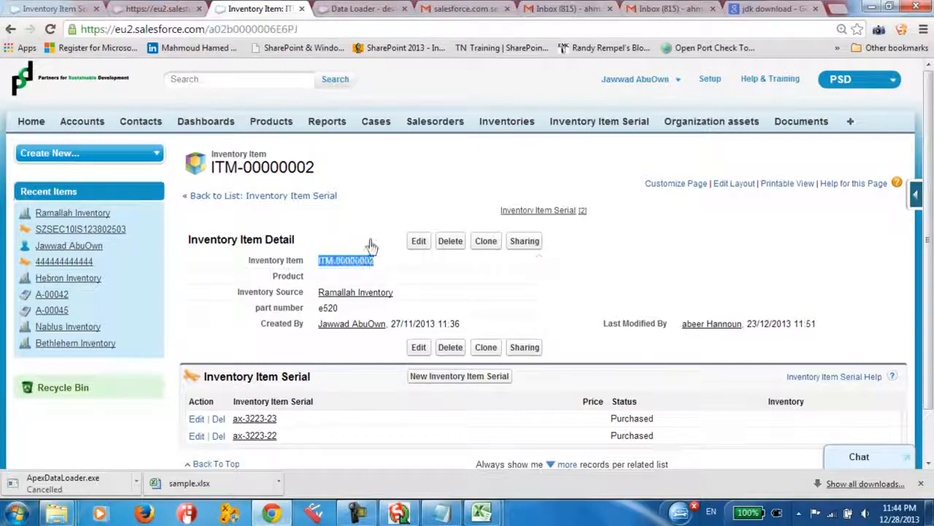
pyautogui.moveTo(211, 32); pyautogui.dragTo(298, 33)
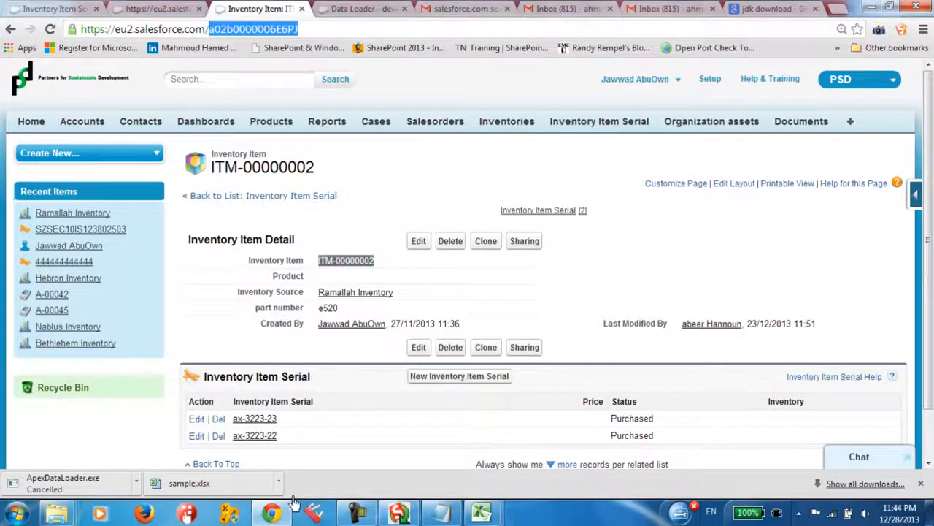
# Return to extract.csv, check the ID, NAME and INVENTORY_ITEM__C values in row 2, and save the file in CSV format
pyautogui.click(482, 512)
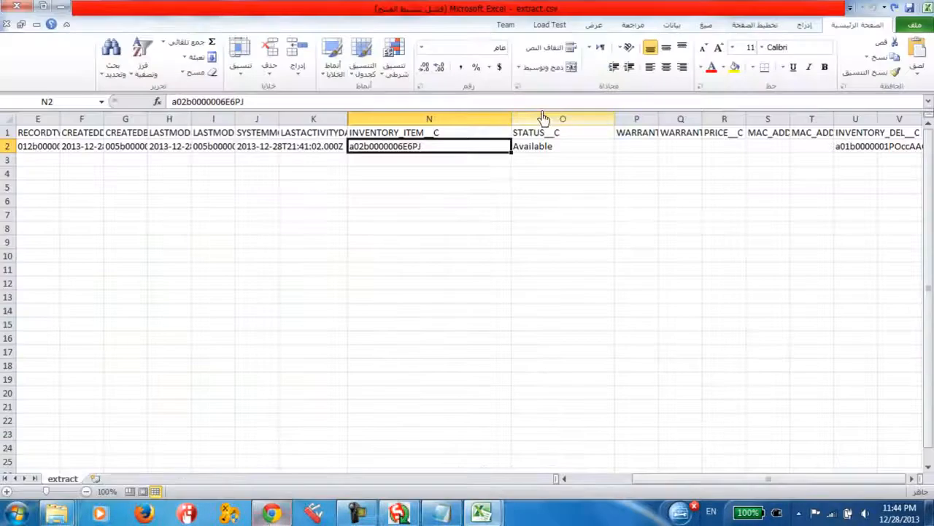
pyautogui.click(345, 190)
pyautogui.moveTo(273, 161); pyautogui.dragTo(4, 150)
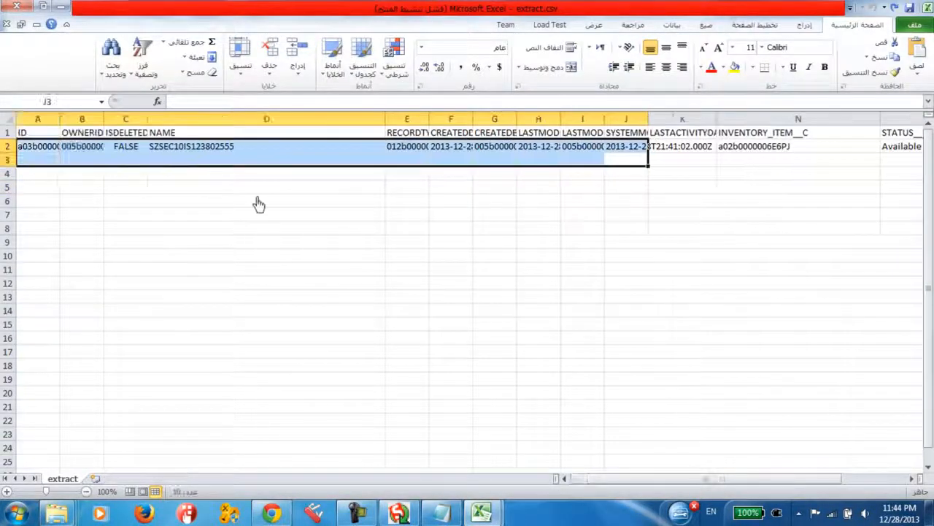
pyautogui.click(256, 201)
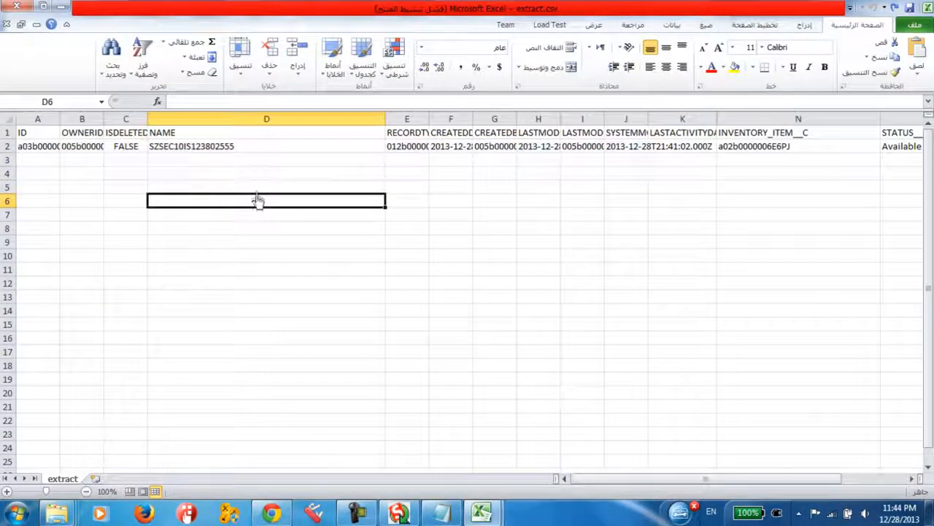
pyautogui.click(46, 148)
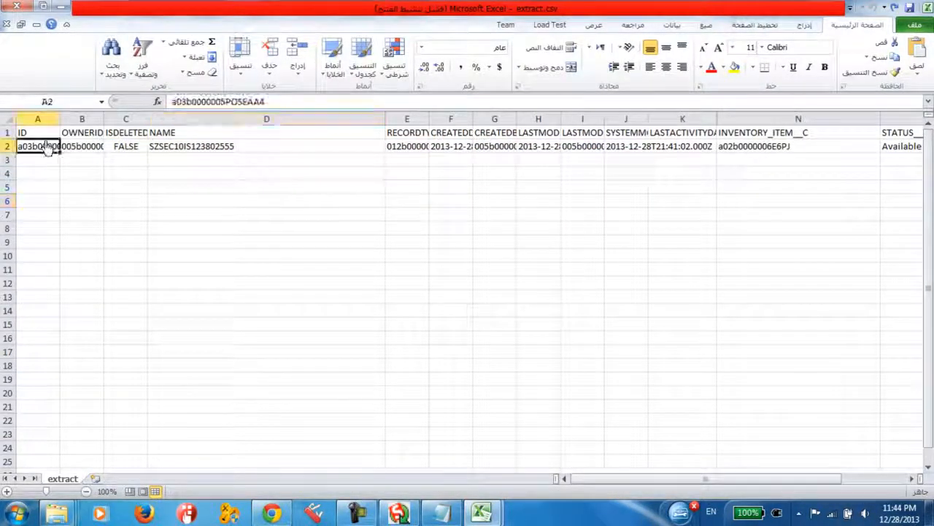
pyautogui.click(250, 152)
pyautogui.click(771, 136)
pyautogui.click(774, 148)
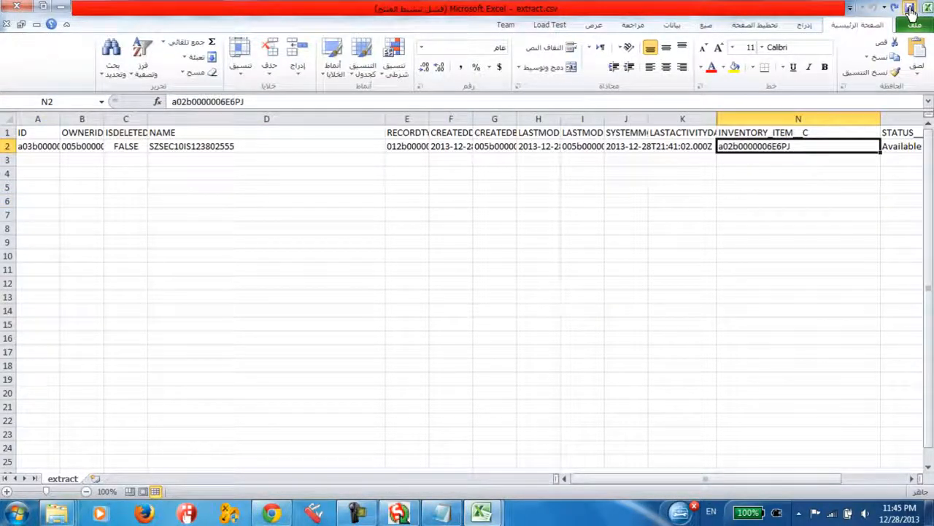
pyautogui.click(910, 10)
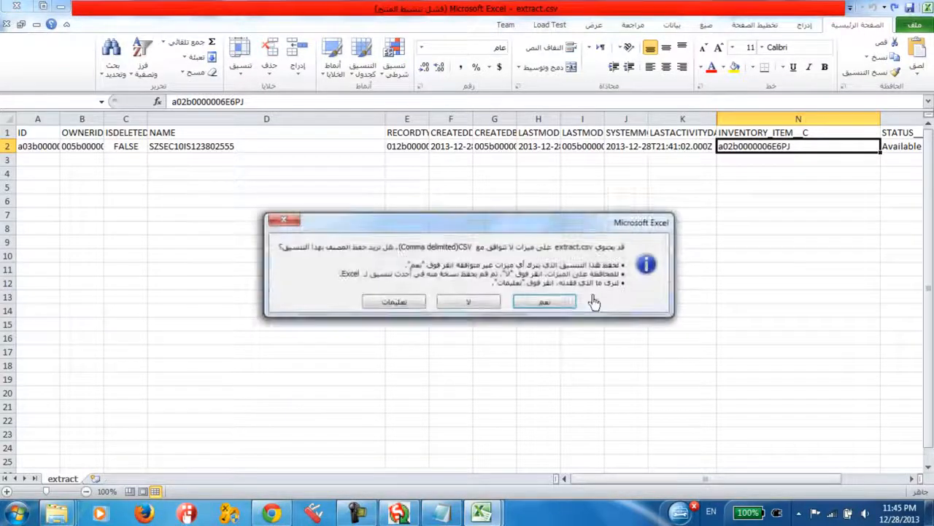
pyautogui.click(523, 311)
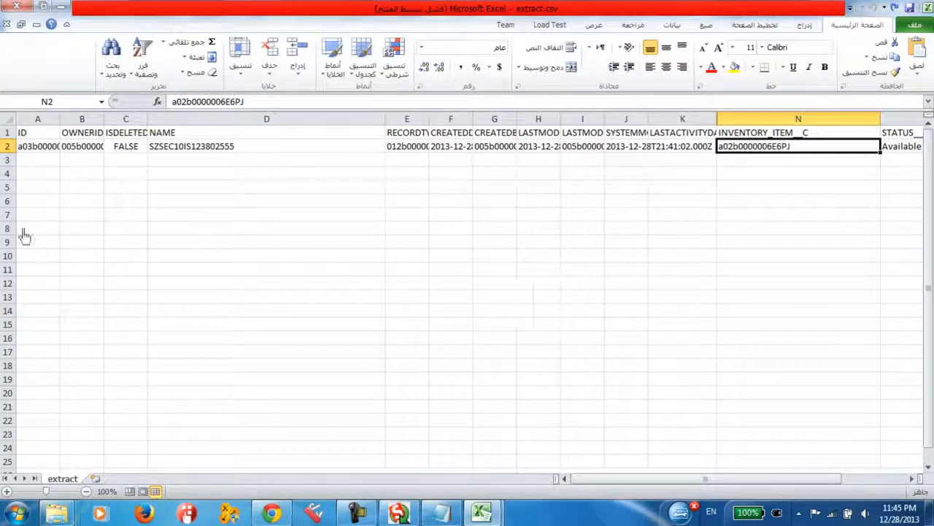
# Reopen the SZSEC10IS123802503 record from Inventory Item Serial in Salesforce and check the last digits of its serial name
pyautogui.click(271, 513)
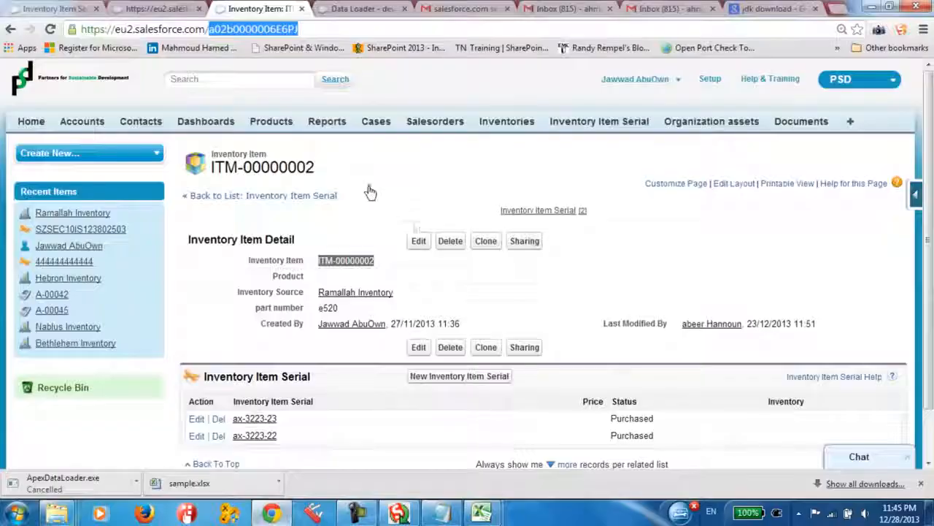
pyautogui.click(155, 9)
pyautogui.click(259, 9)
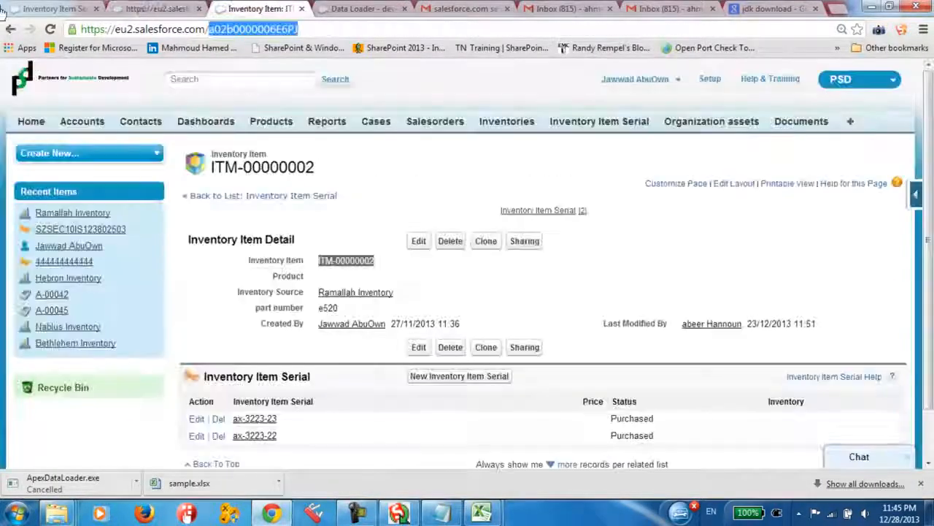
pyautogui.click(51, 9)
pyautogui.rightClick(368, 212)
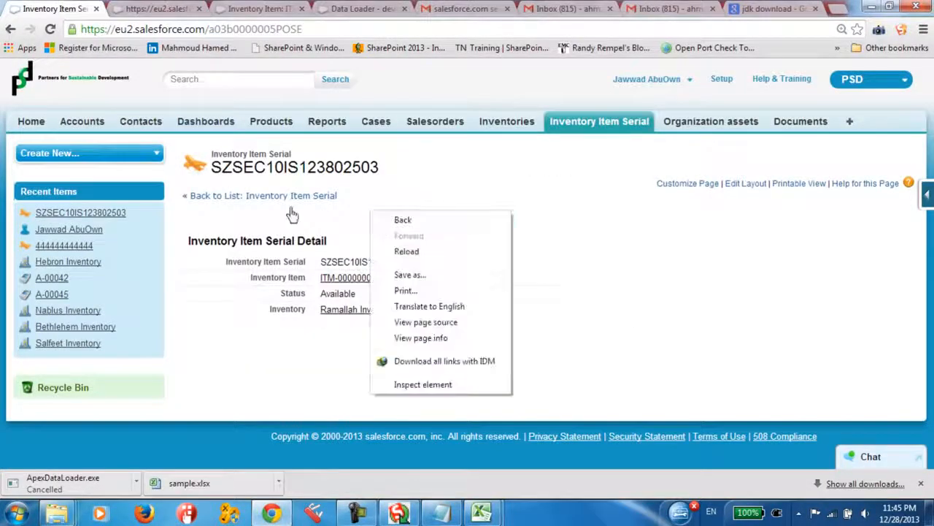
pyautogui.click(583, 125)
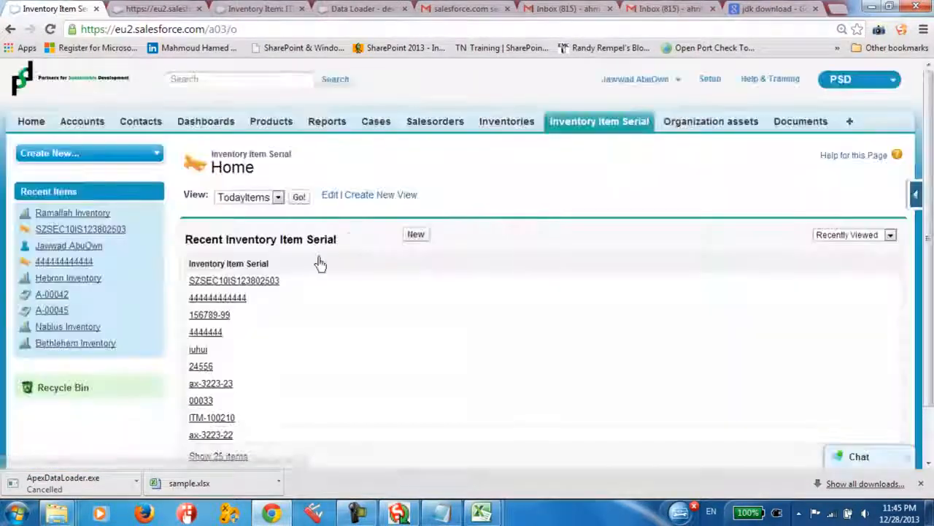
pyautogui.click(246, 282)
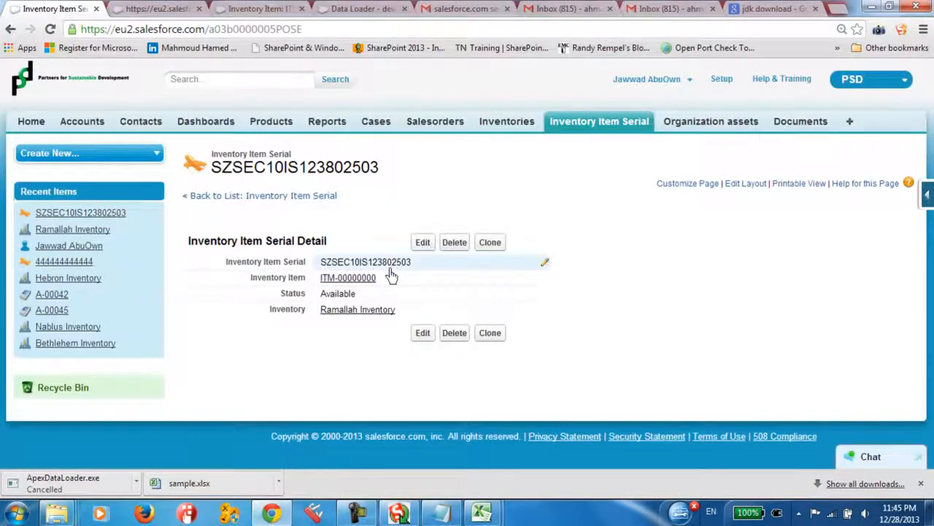
pyautogui.moveTo(412, 262); pyautogui.dragTo(382, 265)
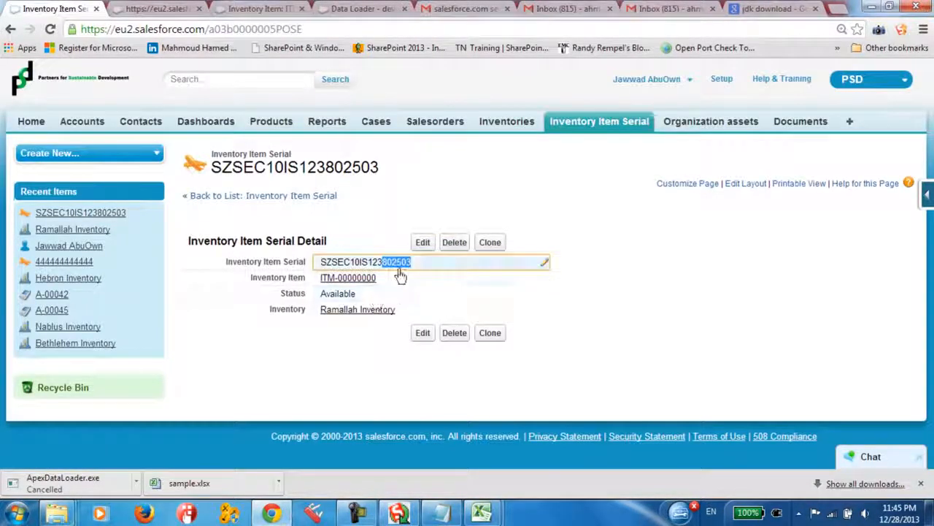
# Return to extract.csv and compare the NAME column and the record's other row 2 values with the Salesforce record
pyautogui.hotkey('alt', 'Tab')
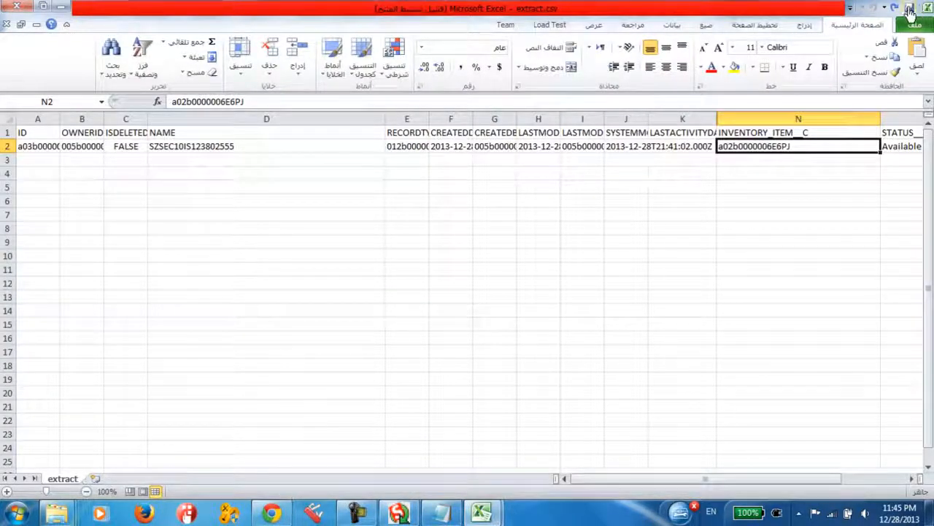
pyautogui.moveTo(181, 159); pyautogui.dragTo(187, 188)
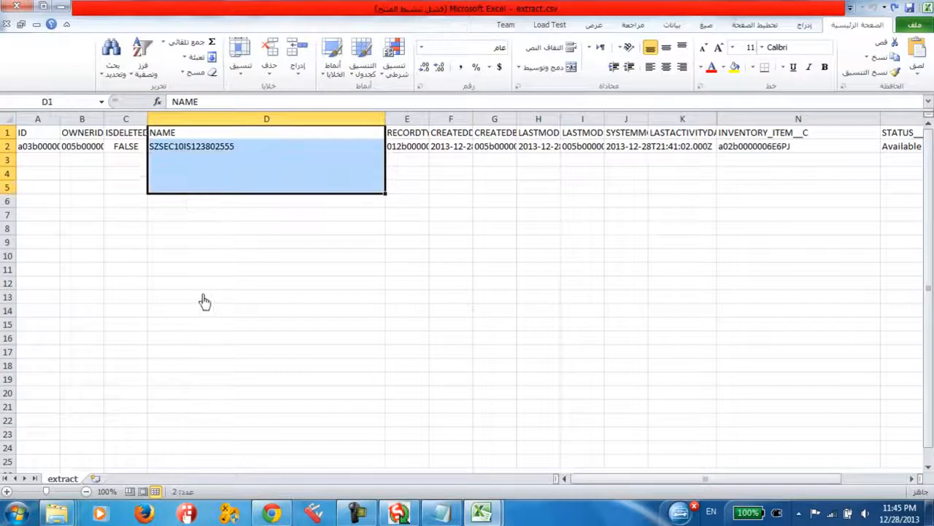
pyautogui.click(204, 300)
pyautogui.moveTo(92, 152); pyautogui.dragTo(110, 205)
pyautogui.click(300, 287)
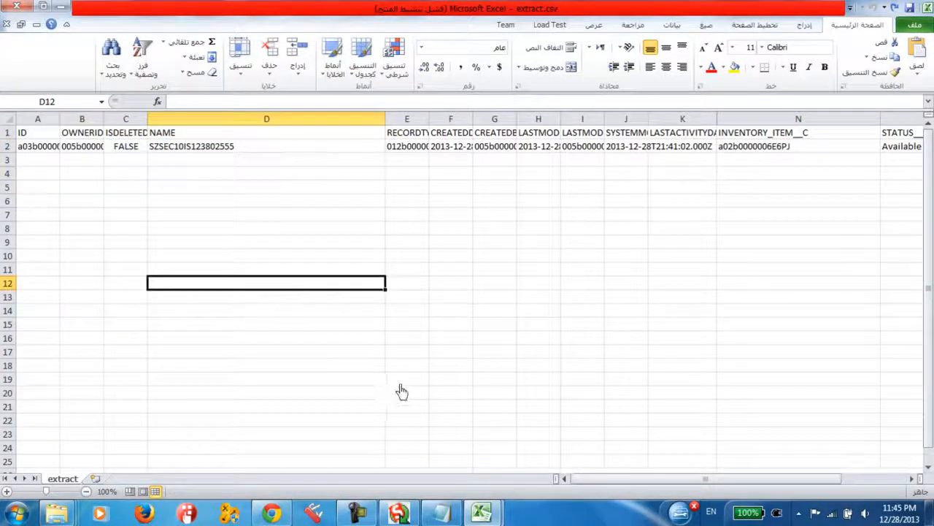
# Widen column A in extract.csv to show the full record ID and highlight the ID text in A2
pyautogui.click(82, 160)
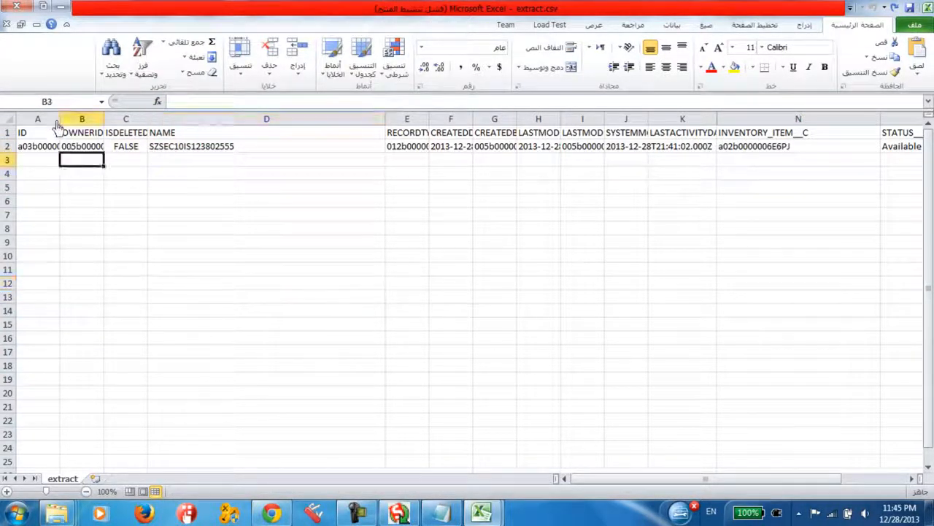
pyautogui.moveTo(60, 118); pyautogui.dragTo(183, 119)
pyautogui.click(100, 146)
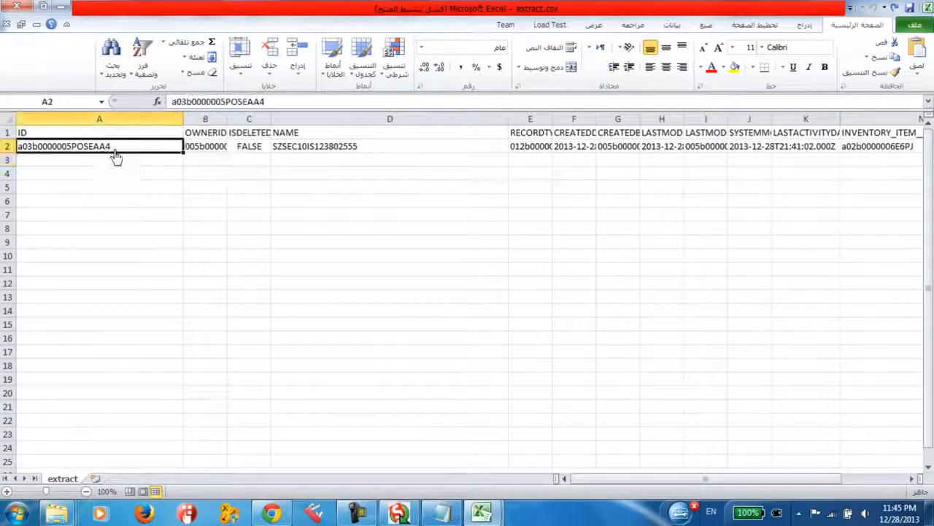
pyautogui.doubleClick(122, 150)
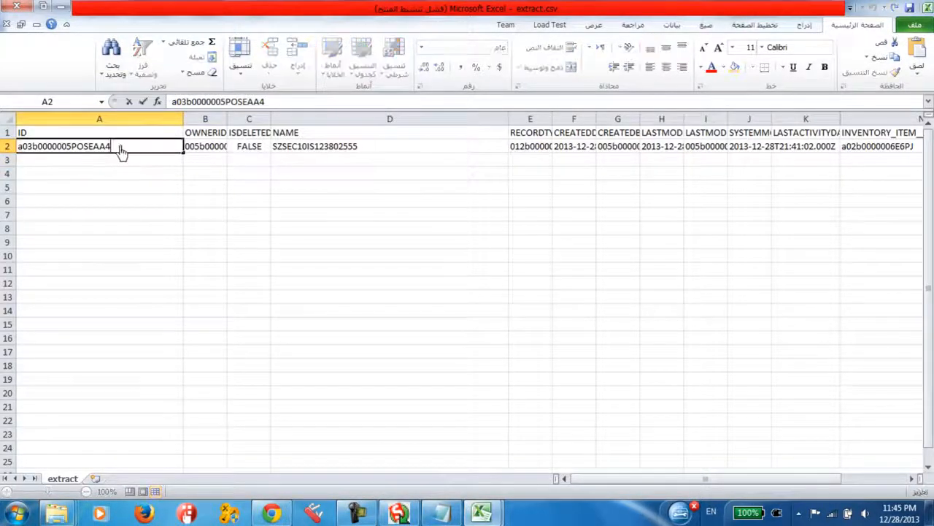
pyautogui.moveTo(137, 150); pyautogui.dragTo(14, 149)
# Compare the highlighted ID with the Inventory Item Serial record page in Salesforce and return to extract.csv
pyautogui.click(271, 514)
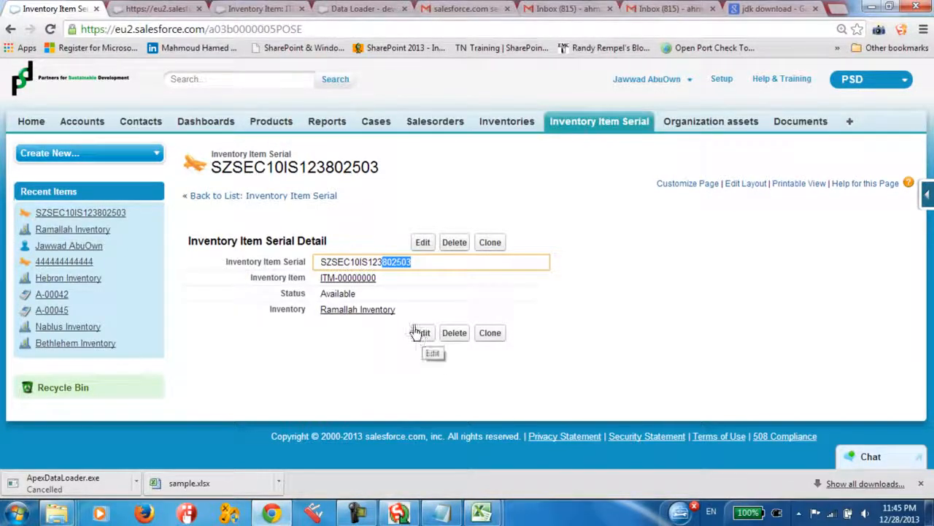
pyautogui.click(407, 218)
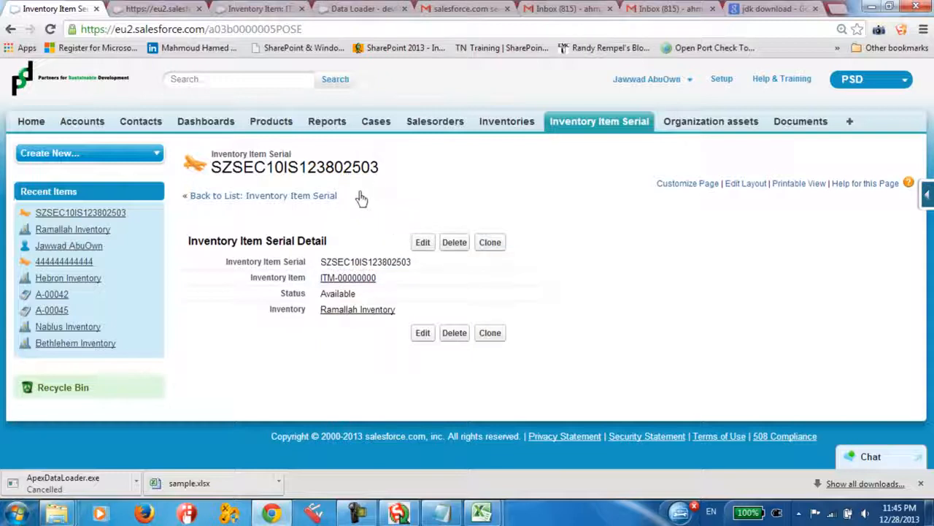
pyautogui.click(290, 515)
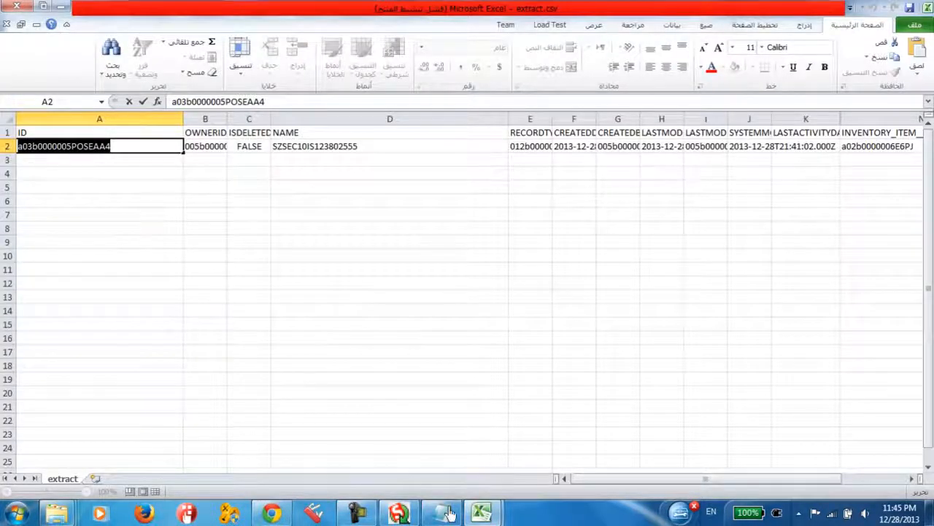
# Switch to Data Loader and close the CSV Viewer and the finished export operation
pyautogui.click(400, 513)
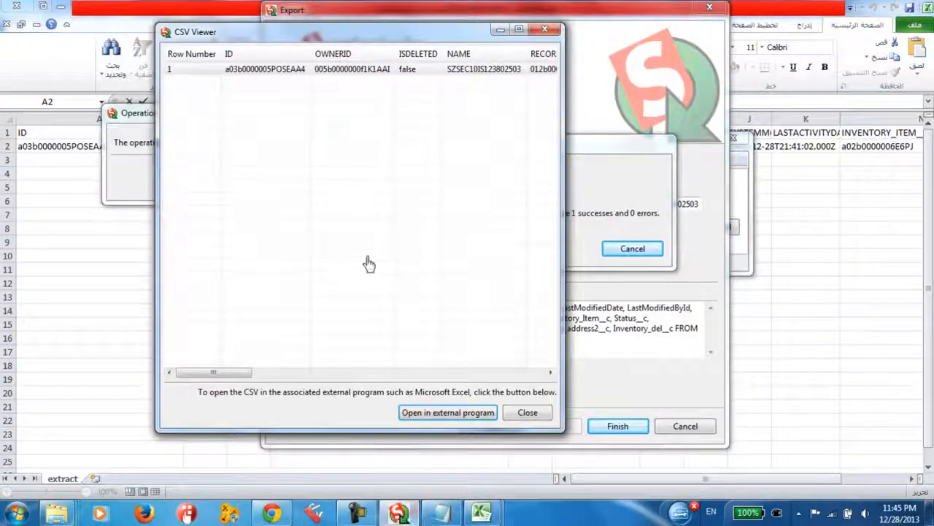
pyautogui.click(516, 413)
pyautogui.click(384, 176)
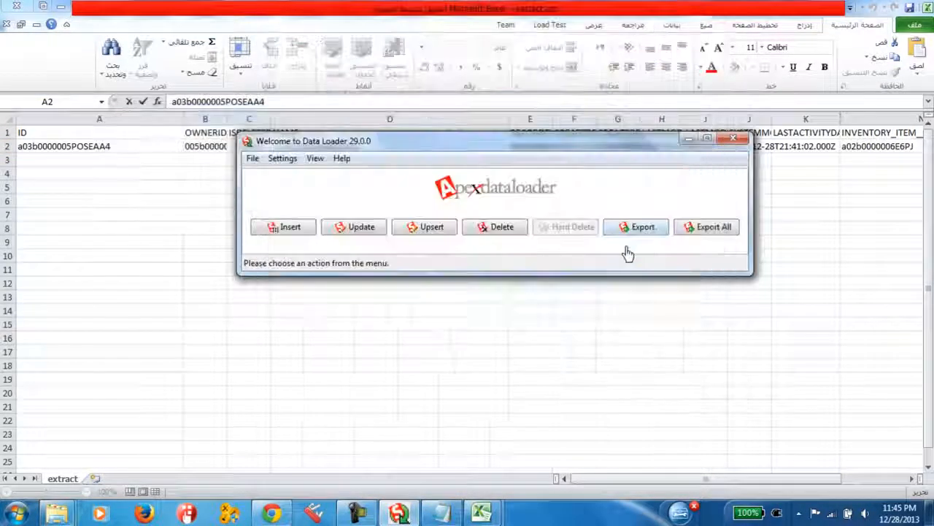
# Start an Upsert on Inventory Item Serial (Inventory_Item_Serial__c) and choose extract.csv from the salesforce dl folder as the CSV file
pyautogui.click(425, 232)
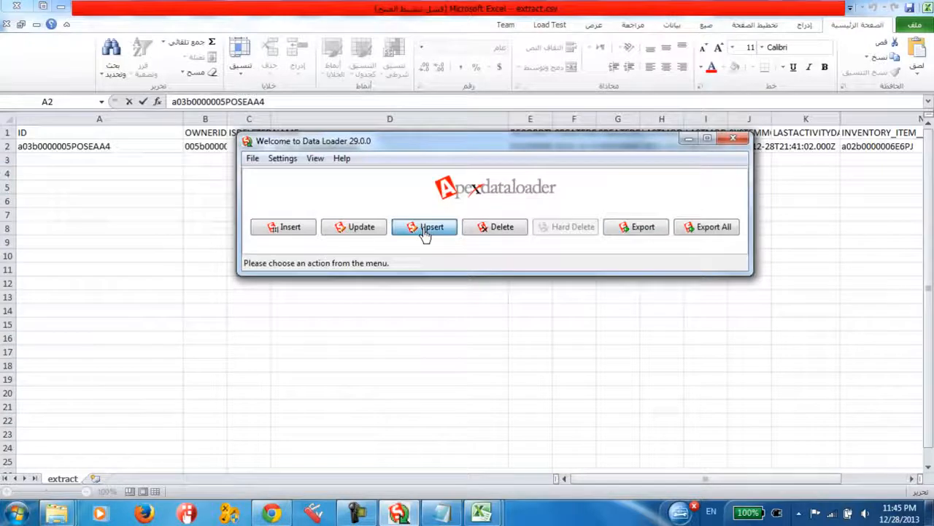
pyautogui.click(453, 256)
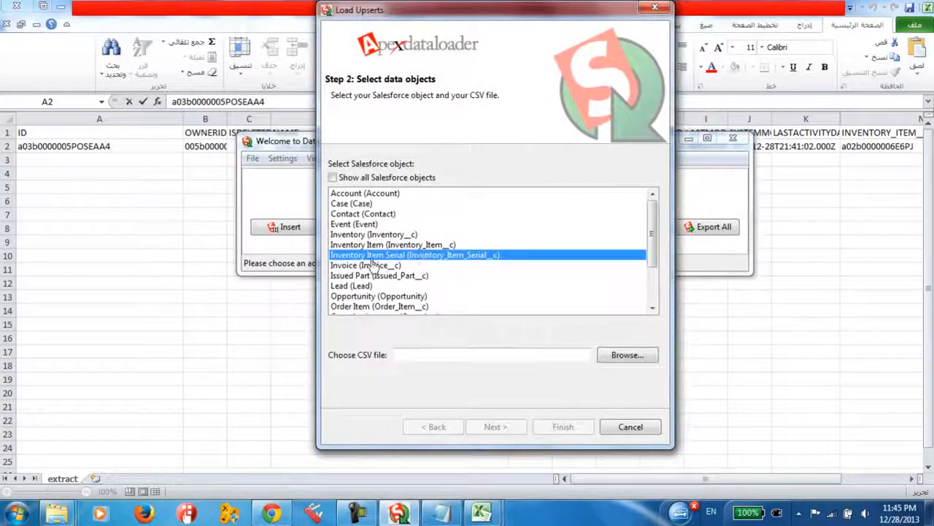
pyautogui.click(627, 355)
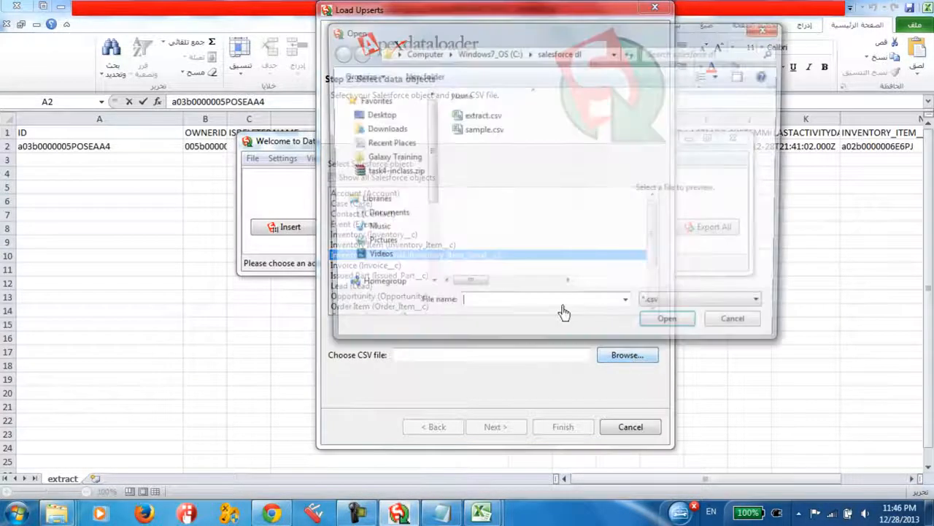
pyautogui.click(481, 117)
pyautogui.click(485, 133)
pyautogui.click(480, 117)
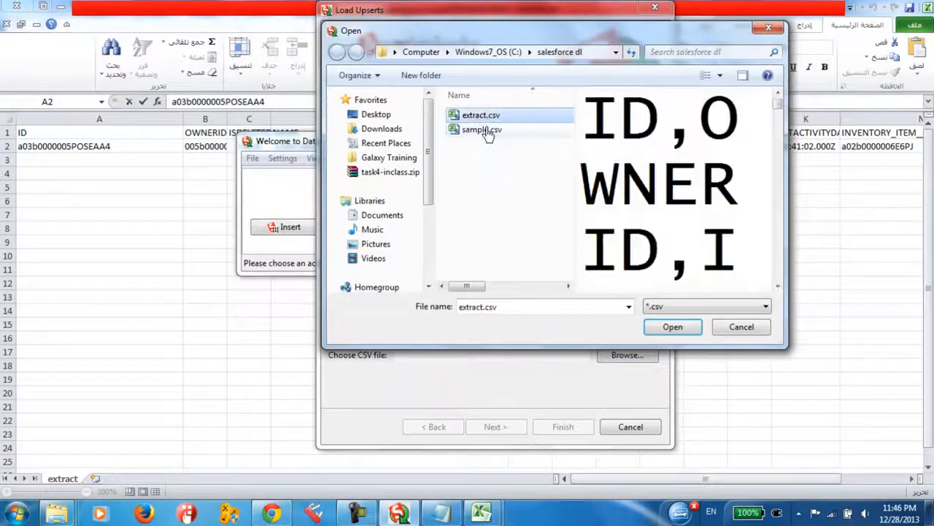
pyautogui.click(484, 130)
pyautogui.click(480, 117)
pyautogui.click(484, 130)
pyautogui.click(480, 118)
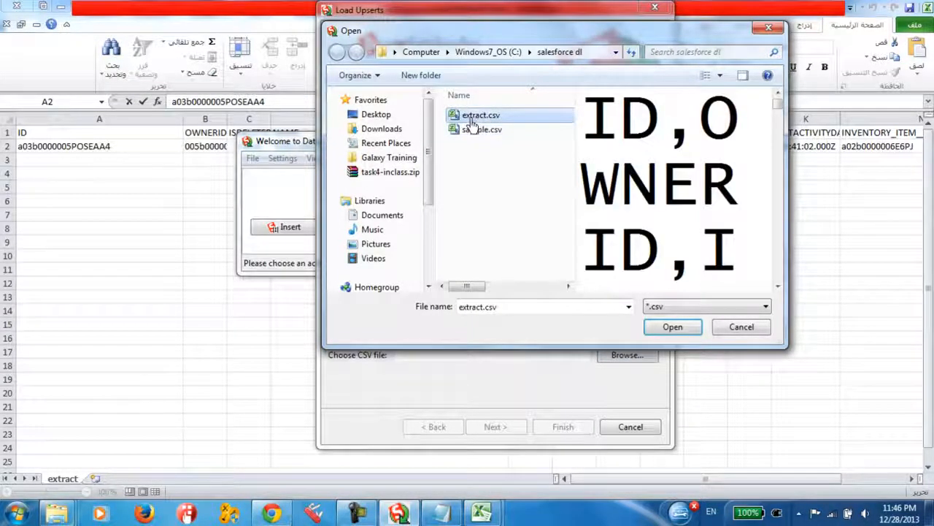
pyautogui.doubleClick(474, 123)
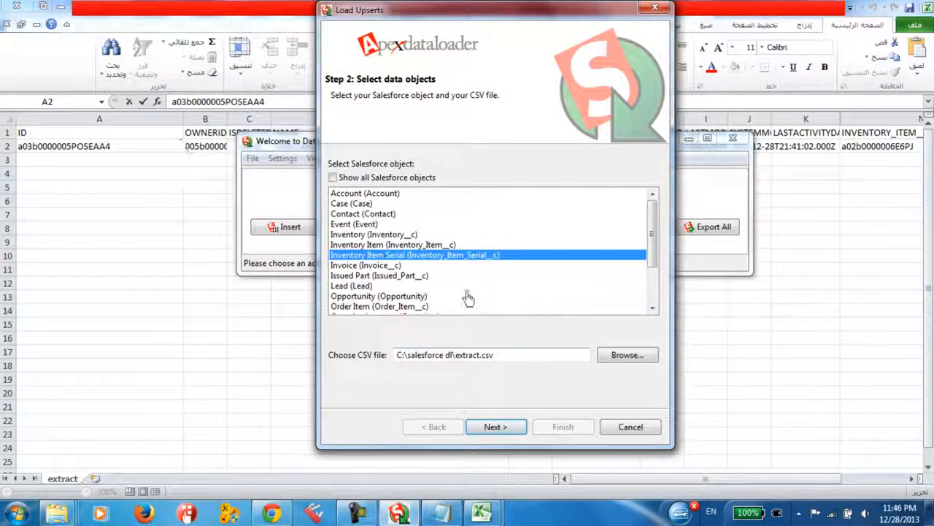
# Try to initialize the upsert with extract.csv and go back from the matching field choice to the data object selection
pyautogui.click(502, 423)
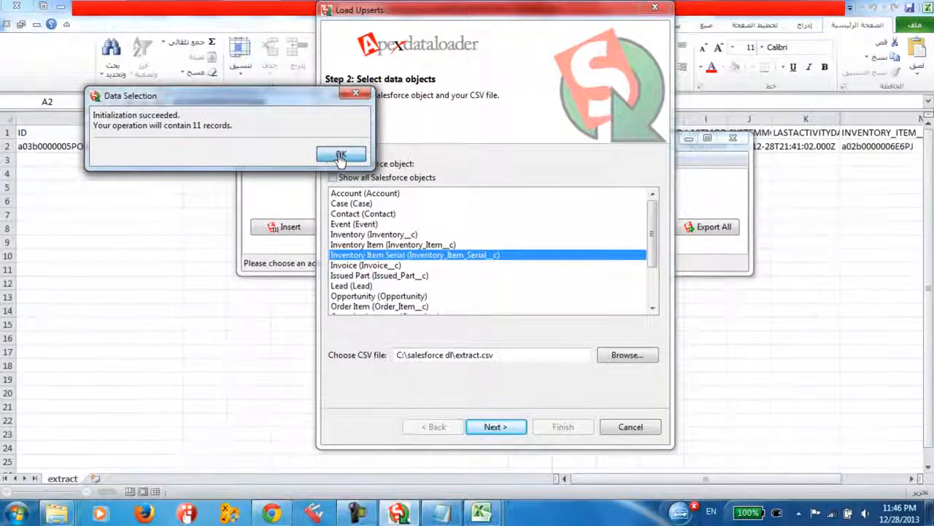
pyautogui.click(344, 155)
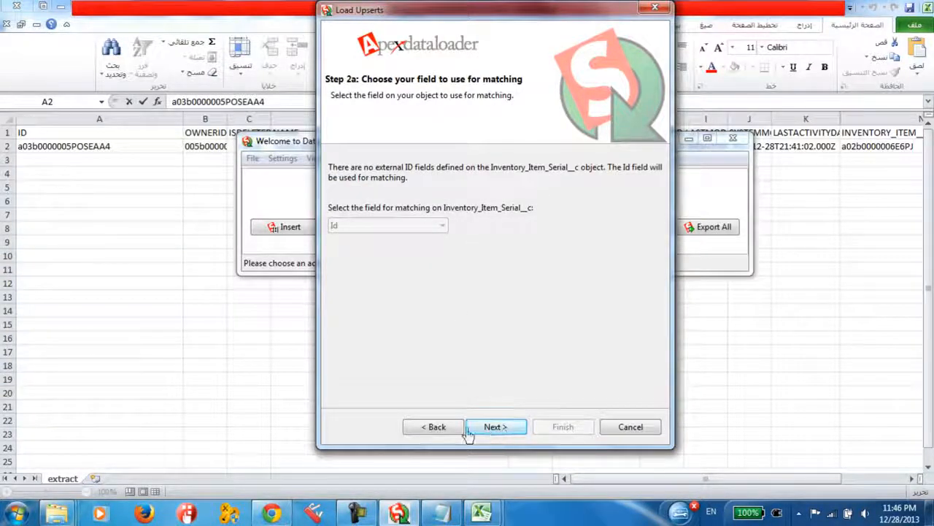
pyautogui.click(436, 427)
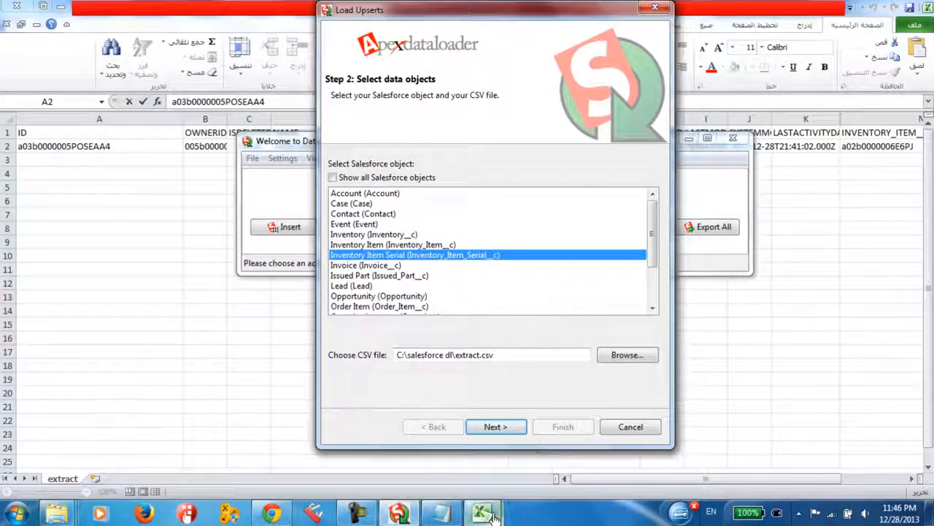
# Switch to Excel and save the edited extract.csv, keeping the comma-delimited CSV format
pyautogui.moveTo(481, 513)
pyautogui.click(563, 450)
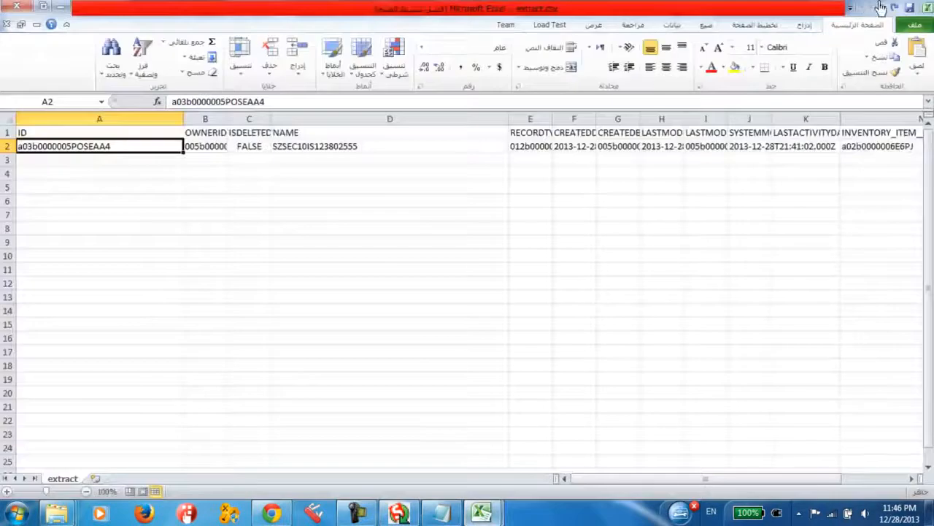
pyautogui.click(908, 7)
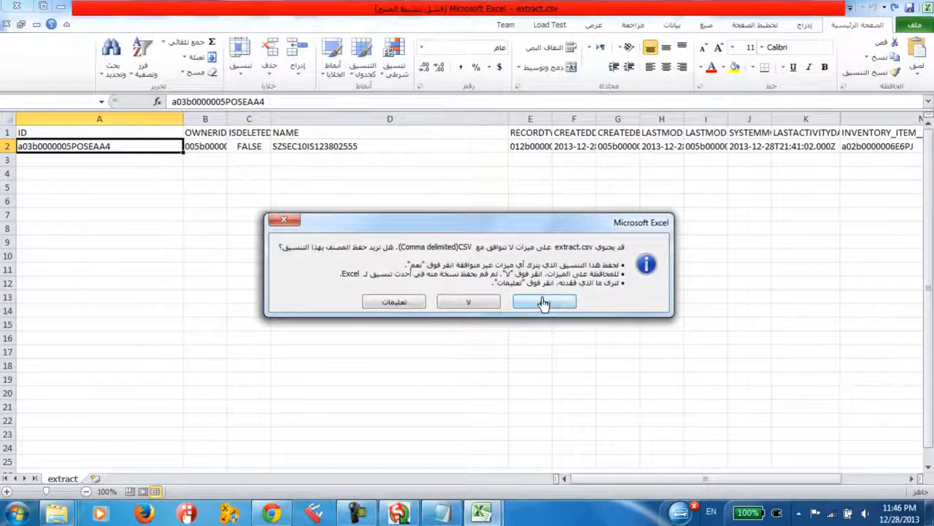
pyautogui.click(544, 303)
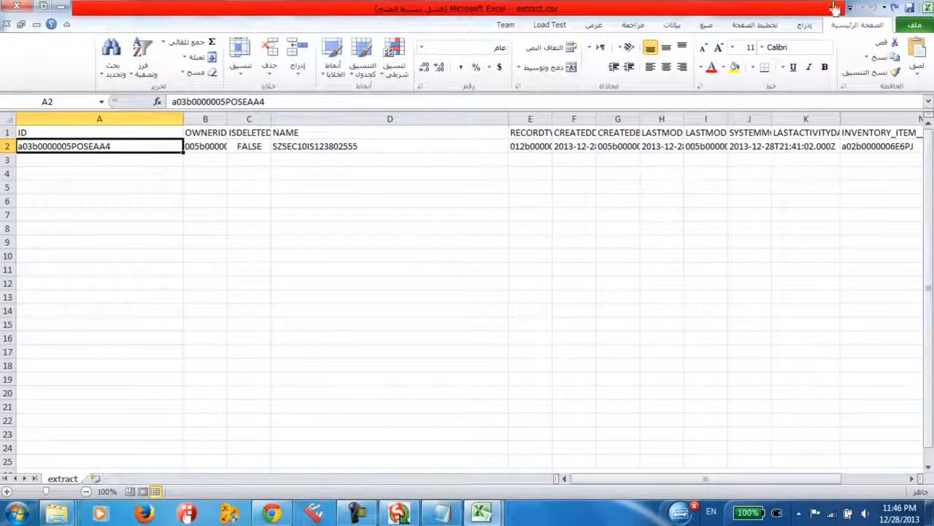
# Save a copy of the workbook to C:\salesforce dl as extract.csv, replacing the existing file and keeping the CSV format
pyautogui.click(915, 26)
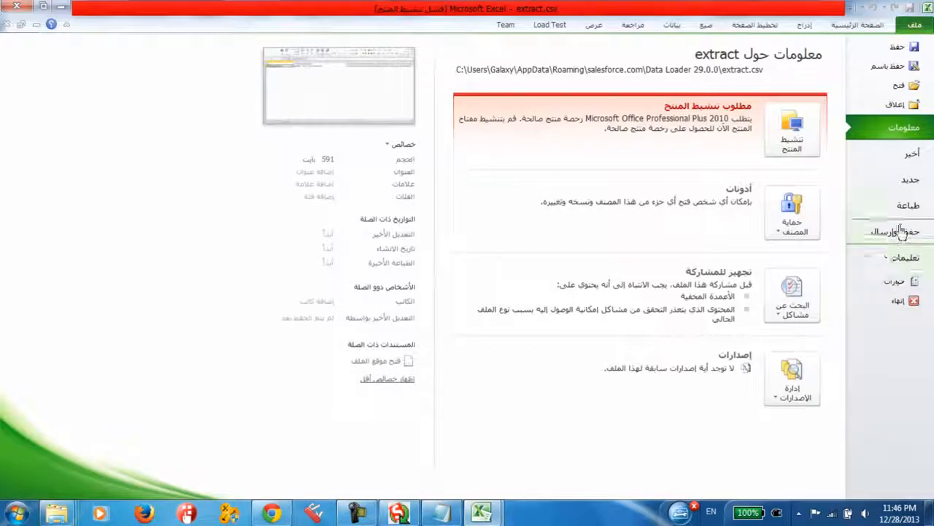
pyautogui.click(885, 67)
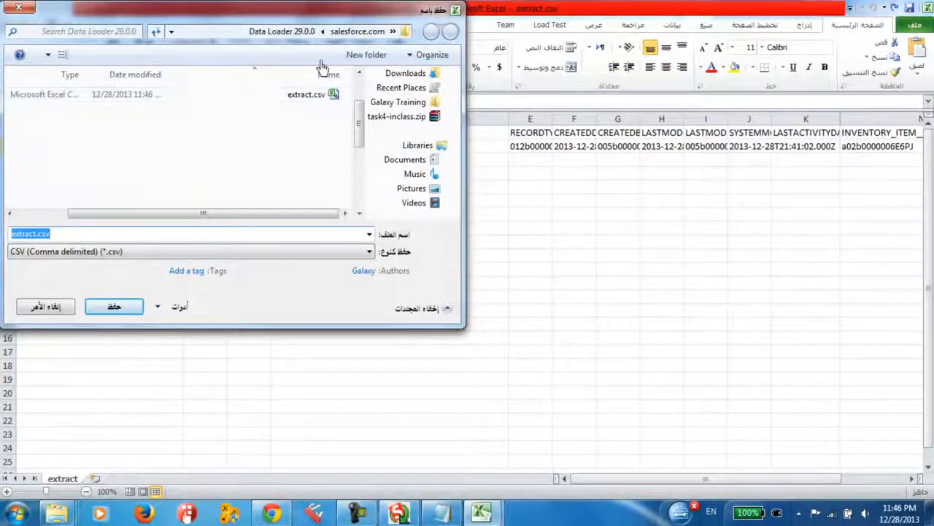
pyautogui.scroll(2, 360, 104)
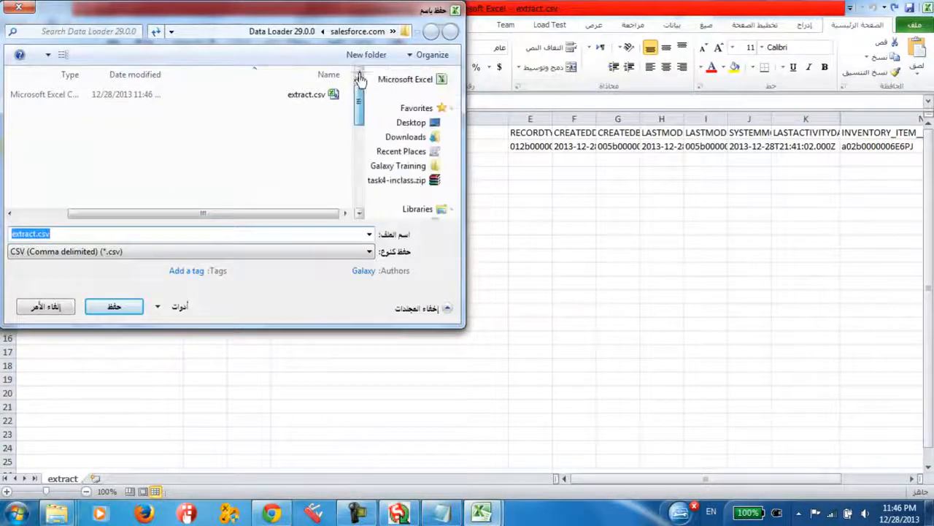
pyautogui.click(403, 123)
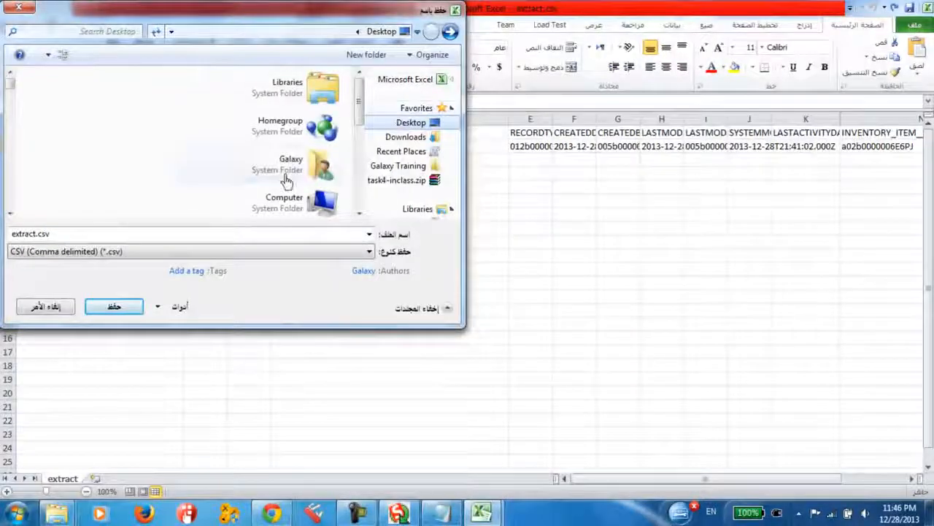
pyautogui.doubleClick(283, 201)
pyautogui.doubleClick(296, 117)
pyautogui.scroll(-3, 306, 131)
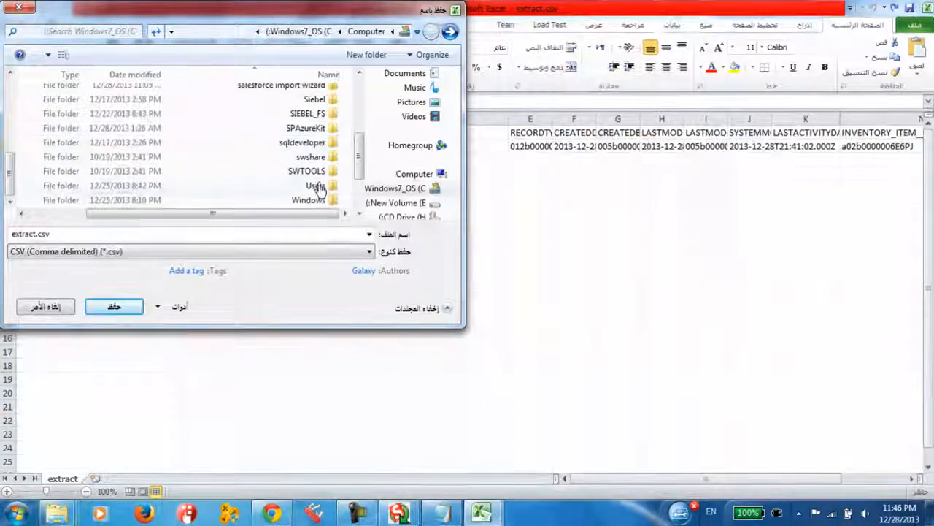
pyautogui.scroll(1, 318, 182)
pyautogui.doubleClick(303, 106)
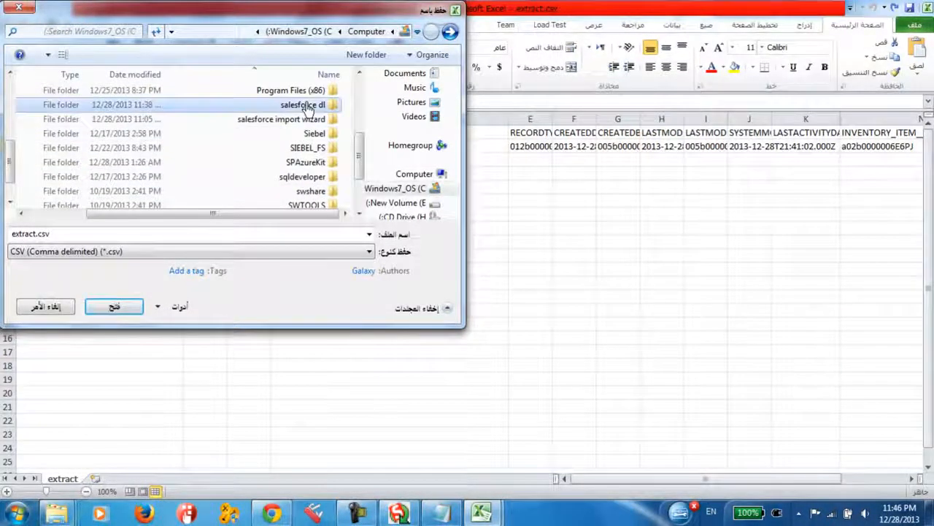
pyautogui.click(119, 308)
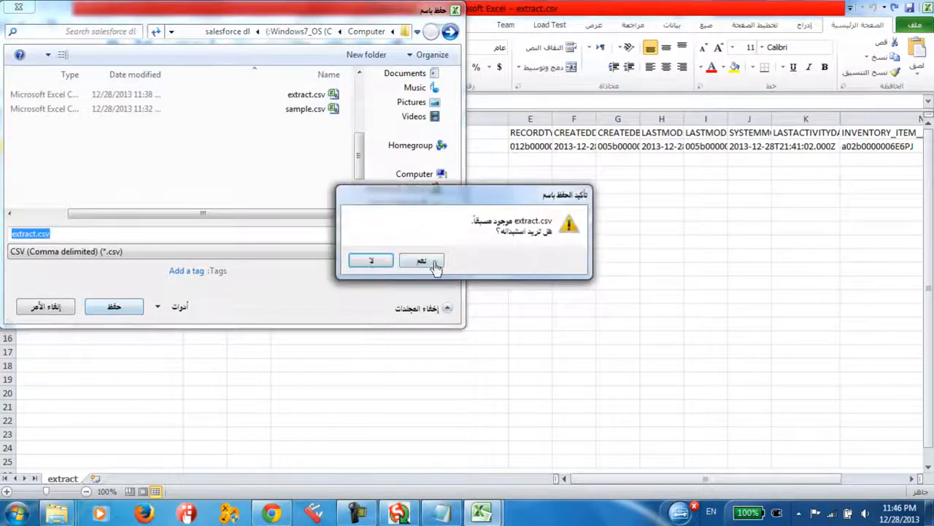
pyautogui.click(423, 260)
pyautogui.click(539, 305)
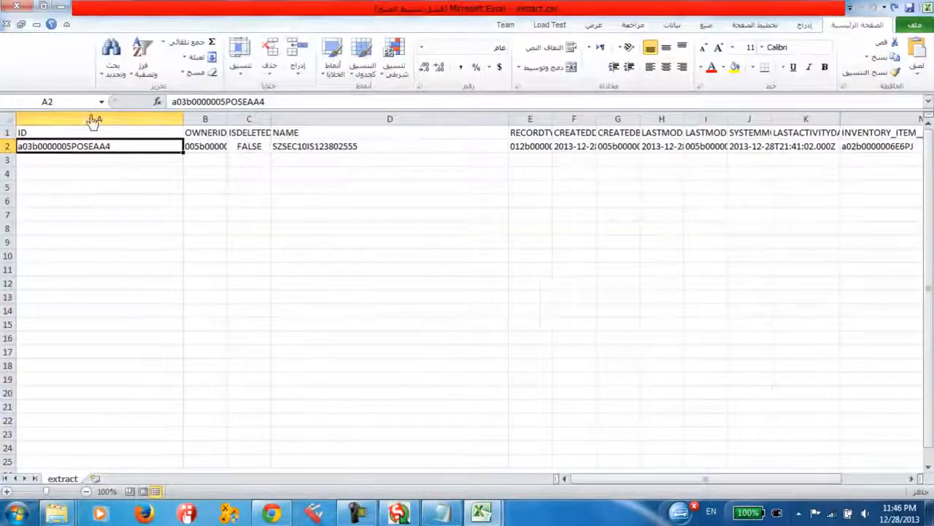
# Return to Data Loader, reselect extract.csv from salesforce dl for the upsert, and accept Id as the matching field
pyautogui.click(61, 16)
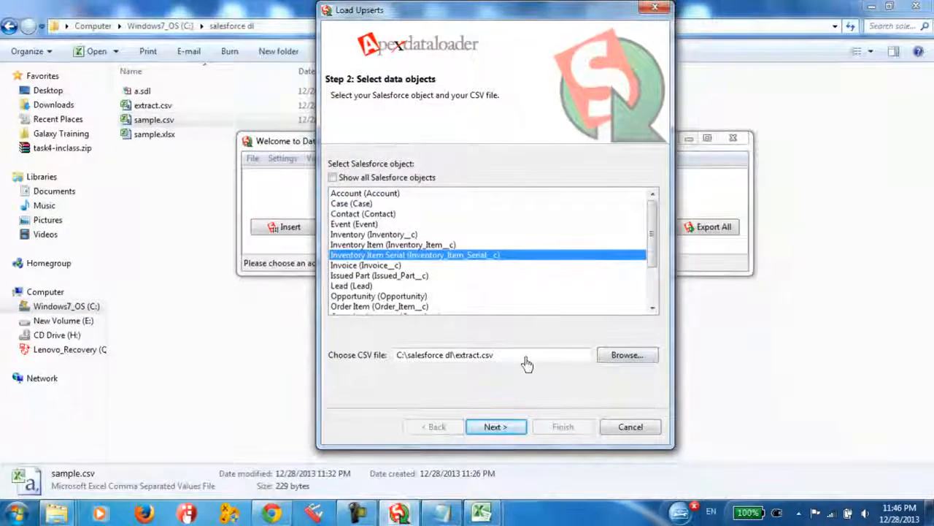
pyautogui.click(619, 356)
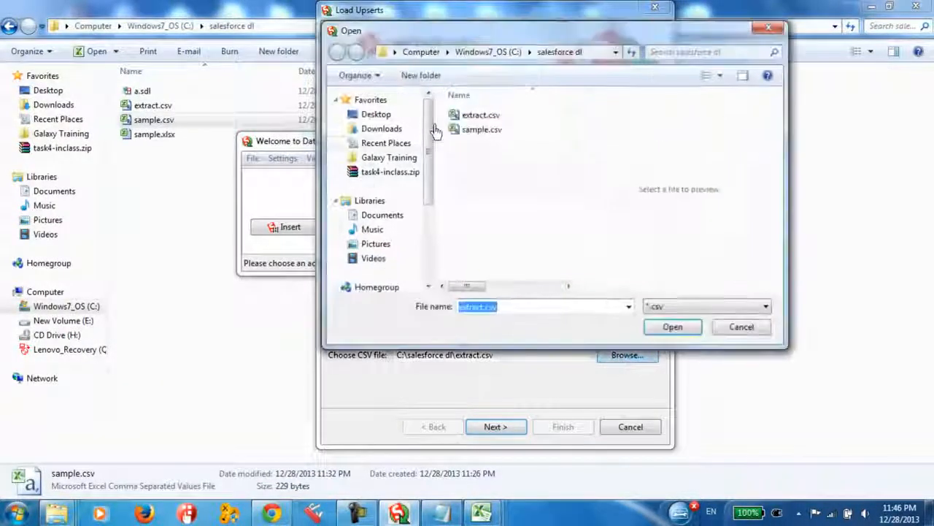
pyautogui.doubleClick(467, 116)
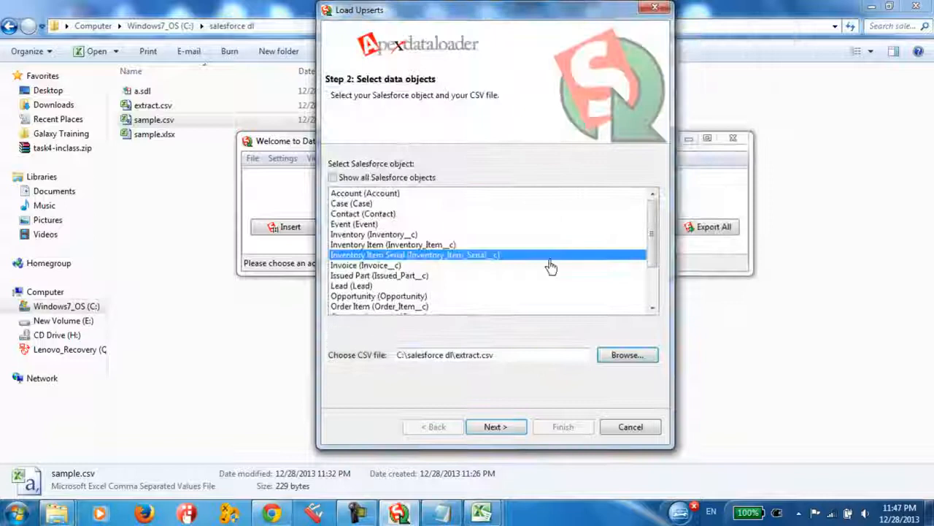
pyautogui.click(496, 427)
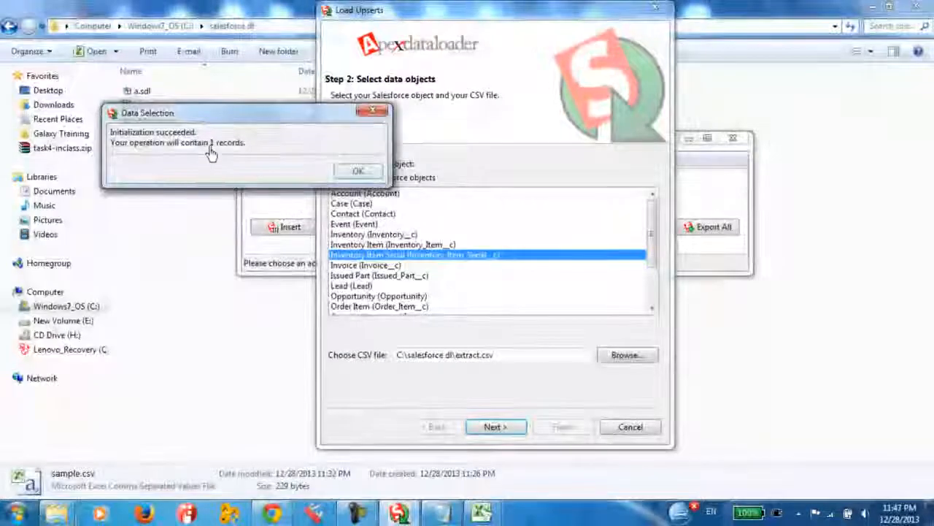
pyautogui.click(358, 173)
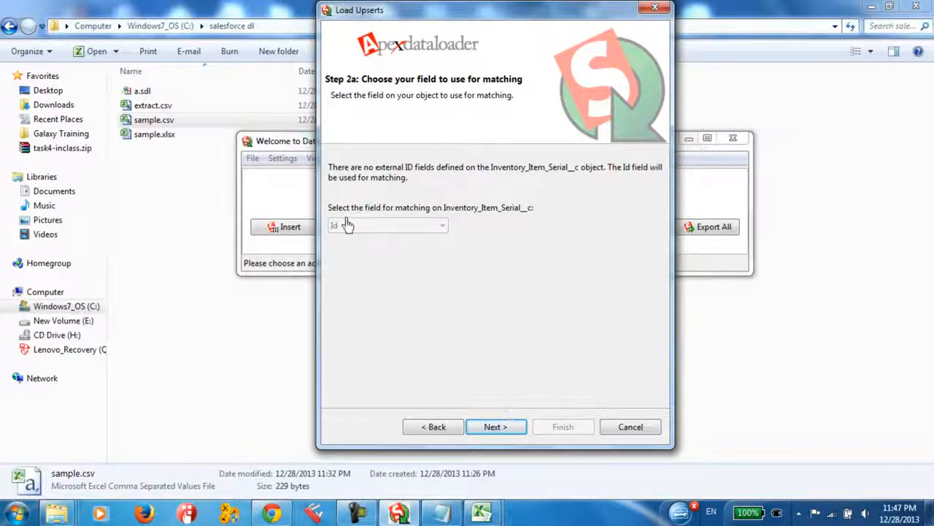
pyautogui.click(496, 428)
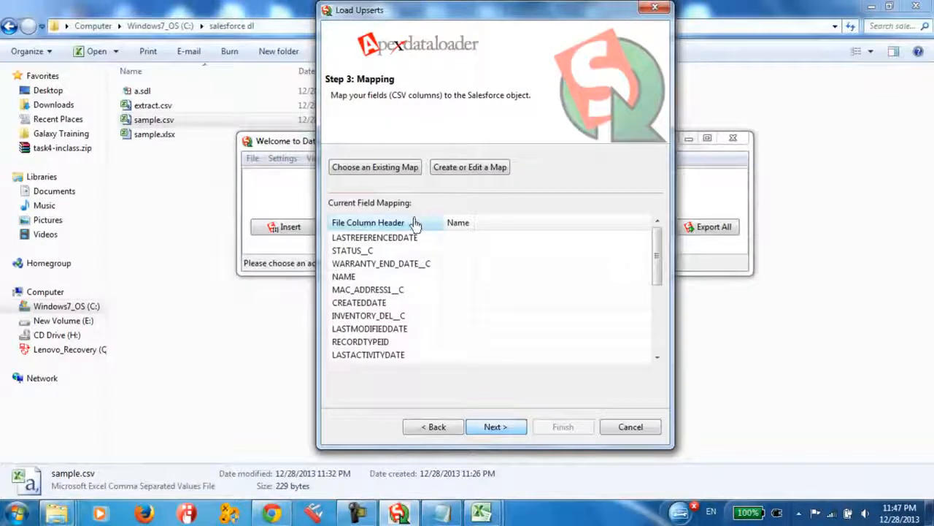
# Create a field mapping that assigns Id to the ID column and Name to the NAME column
pyautogui.moveTo(661, 257)
pyautogui.mouseDown()
pyautogui.moveTo(659, 319)
pyautogui.moveTo(659, 252)
pyautogui.mouseUp()
pyautogui.click(445, 169)
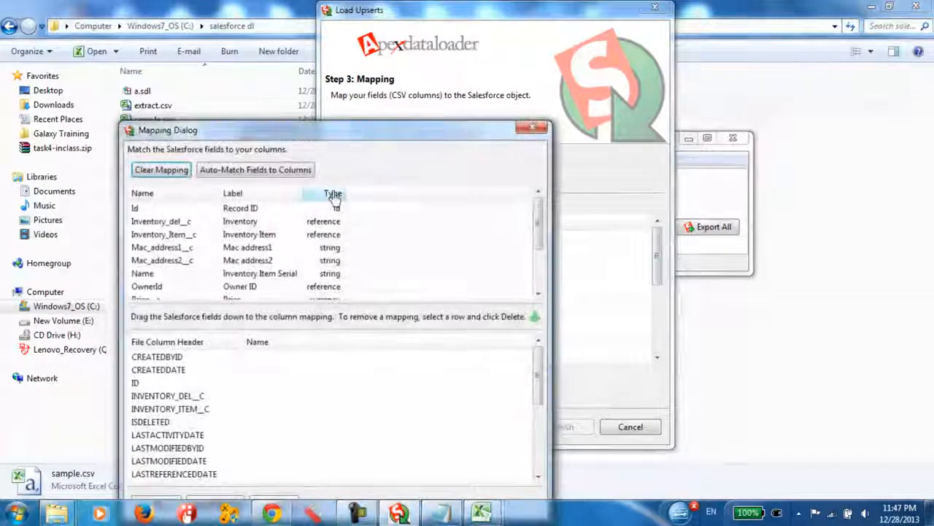
pyautogui.moveTo(318, 139); pyautogui.dragTo(330, 29)
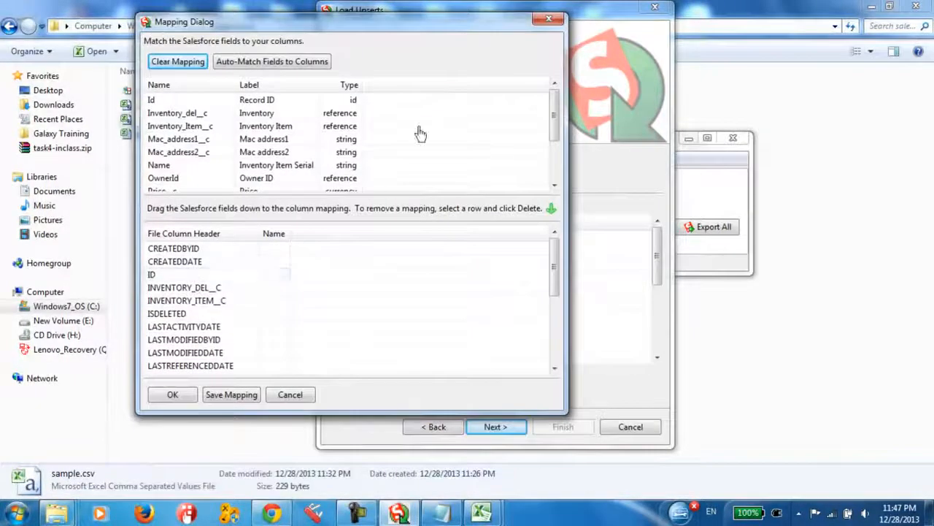
pyautogui.moveTo(169, 100); pyautogui.dragTo(273, 284)
pyautogui.moveTo(195, 100); pyautogui.dragTo(277, 287)
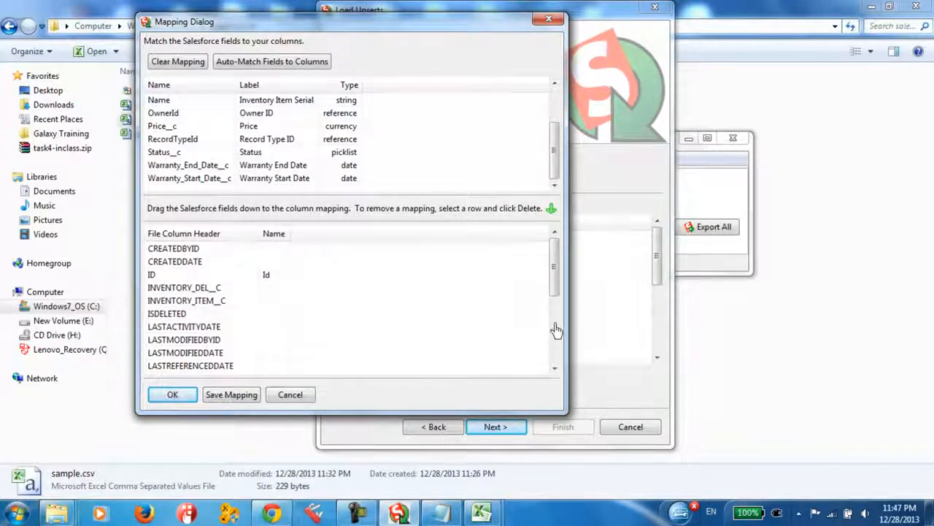
pyautogui.moveTo(557, 267); pyautogui.dragTo(563, 333)
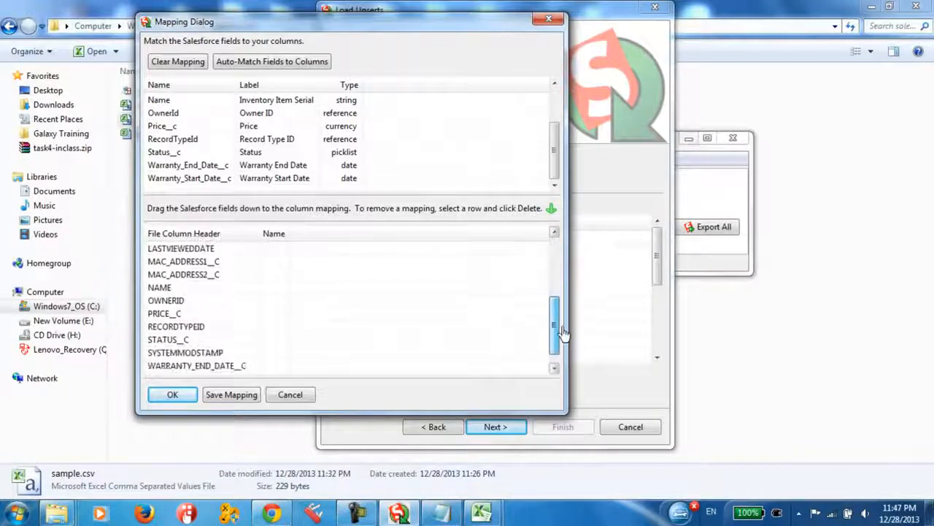
pyautogui.moveTo(189, 101); pyautogui.dragTo(275, 298)
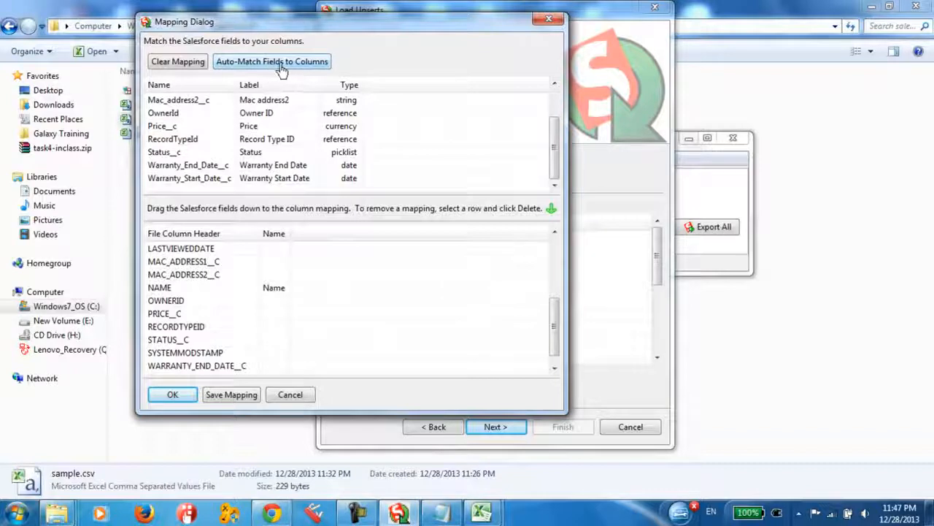
# Auto-match the remaining Salesforce fields to the CSV columns, review the whole list, and accept the mapping
pyautogui.click(281, 66)
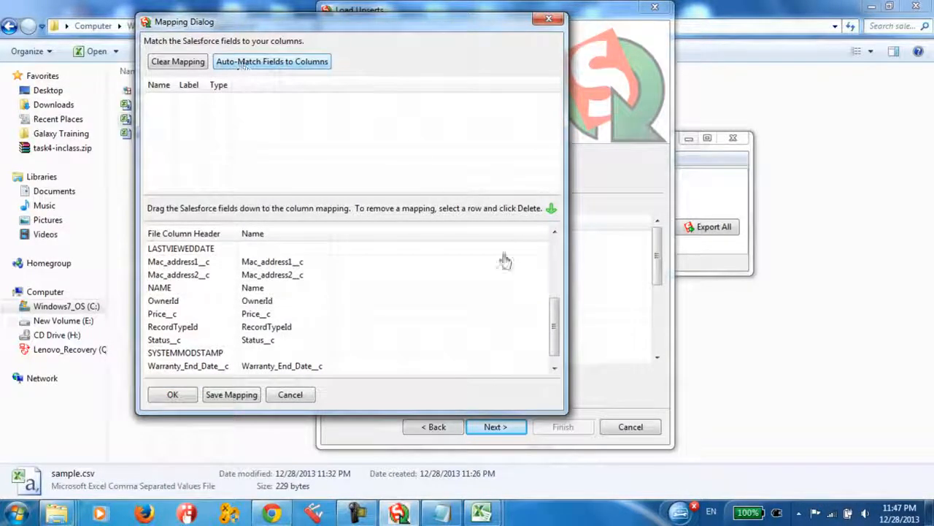
pyautogui.moveTo(554, 325); pyautogui.dragTo(554, 265)
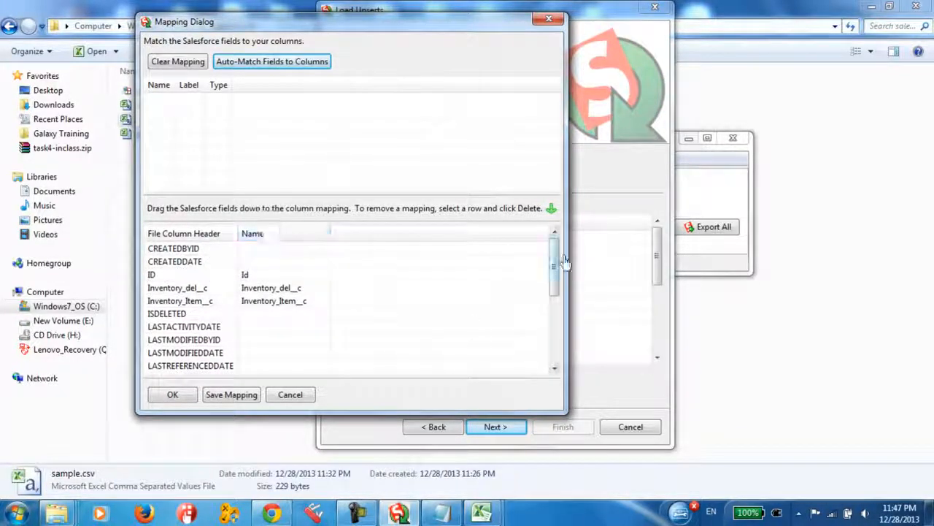
pyautogui.moveTo(556, 248); pyautogui.dragTo(557, 328)
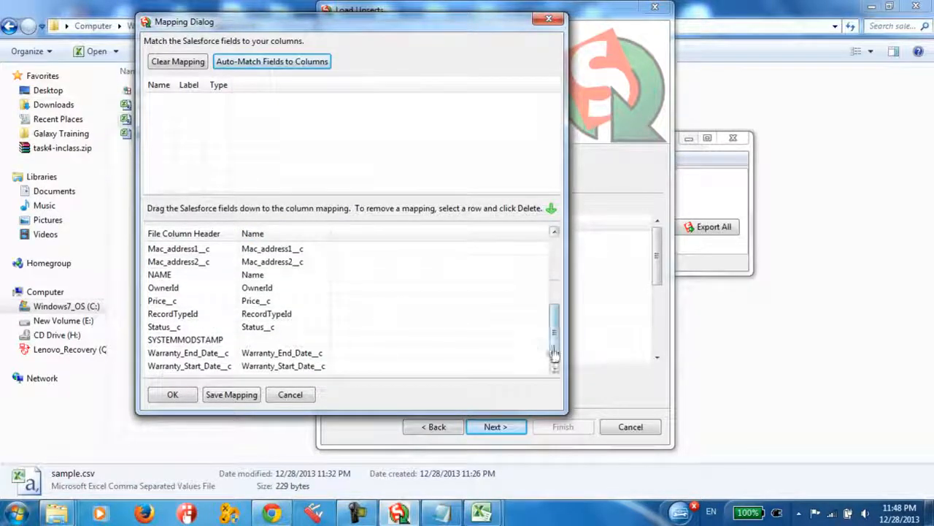
pyautogui.moveTo(553, 355); pyautogui.dragTo(554, 256)
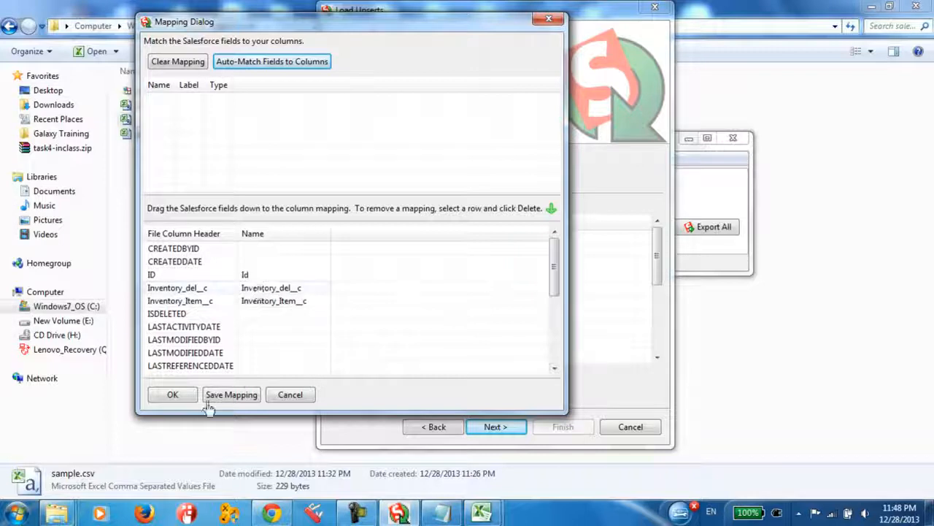
pyautogui.click(175, 400)
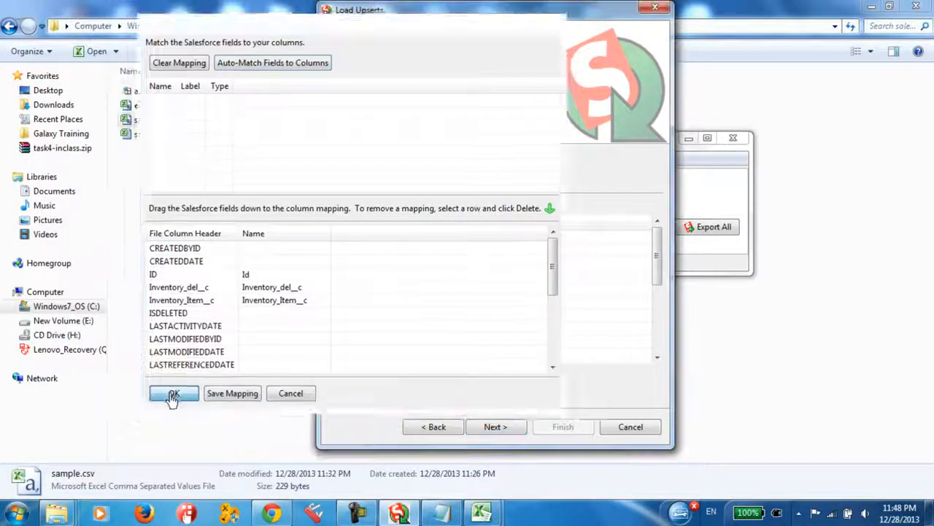
# Run the upsert with the success and error files saved to the Desktop directory, and close the completion dialog
pyautogui.click(496, 429)
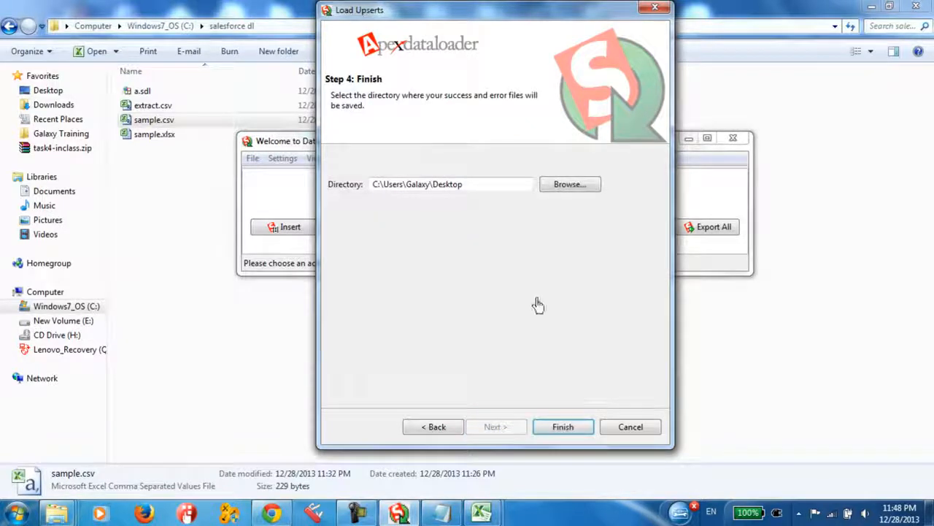
pyautogui.click(564, 426)
pyautogui.click(524, 307)
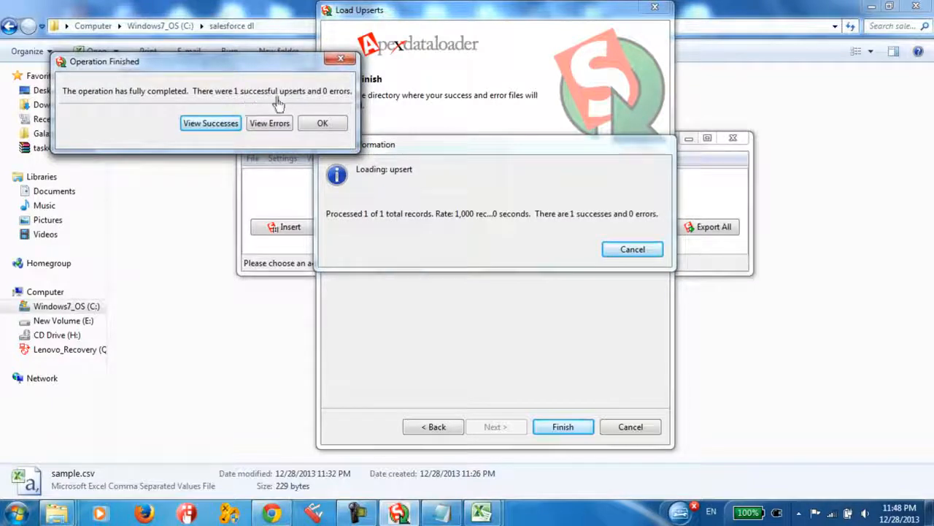
pyautogui.click(323, 124)
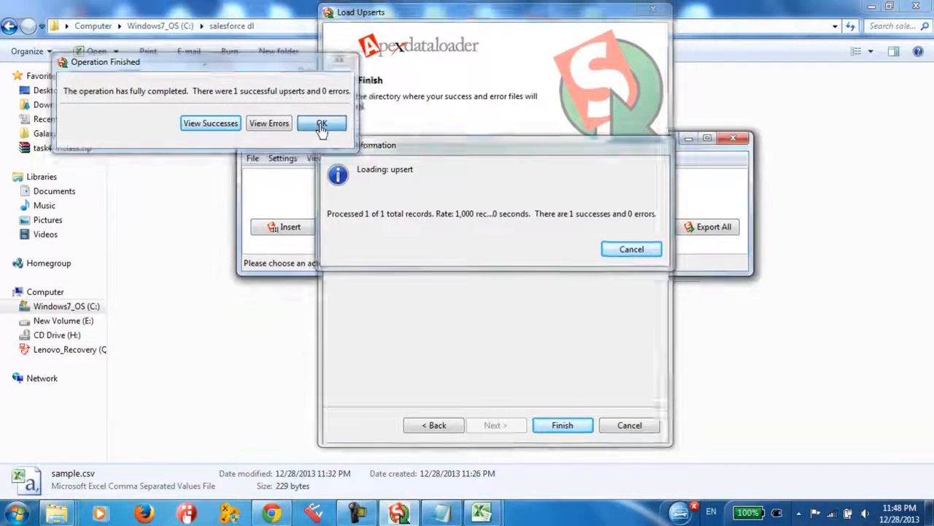
# Switch to Chrome, reload the Inventory Item Serial record page, and check its serial name and inventory item
pyautogui.click(271, 513)
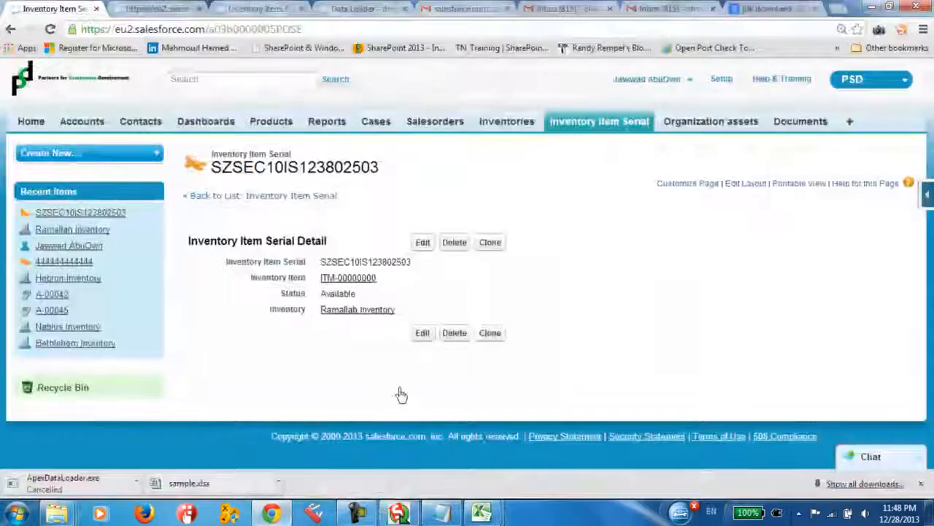
pyautogui.rightClick(392, 203)
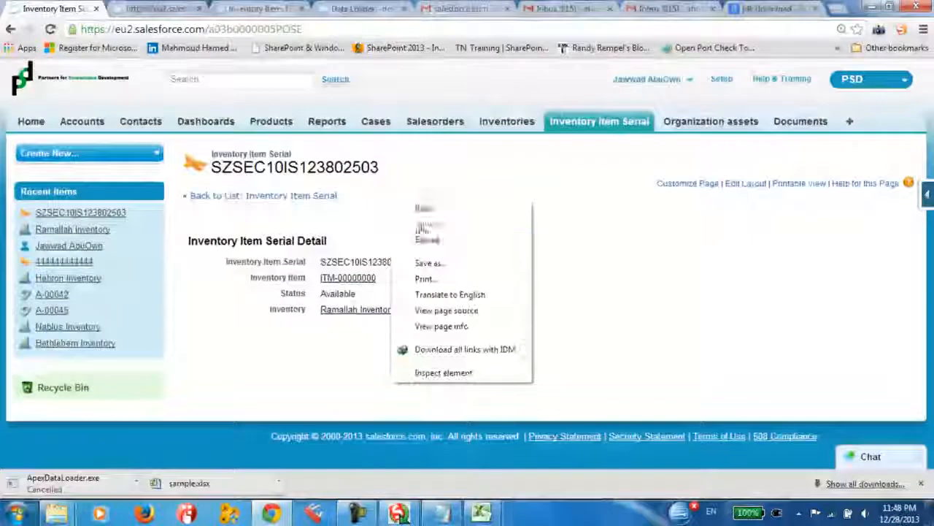
pyautogui.click(430, 241)
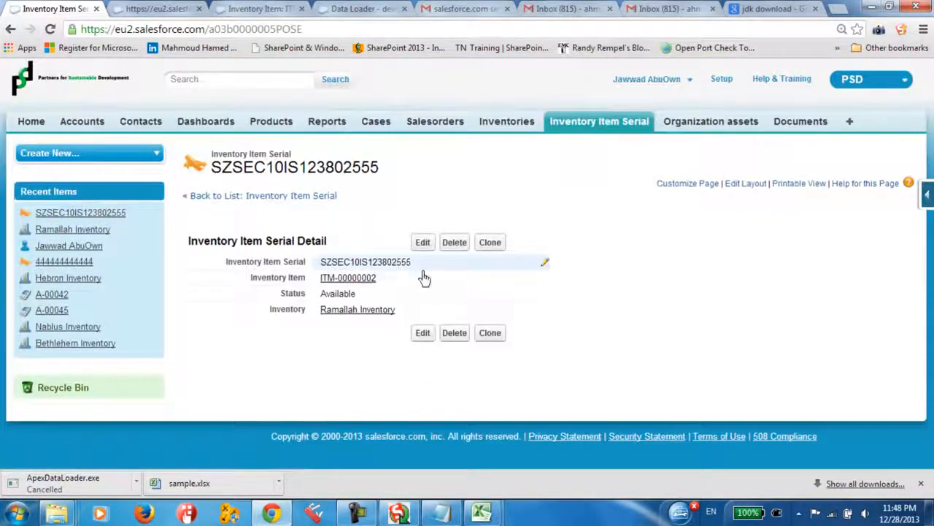
pyautogui.doubleClick(415, 266)
pyautogui.moveTo(414, 265); pyautogui.dragTo(260, 262)
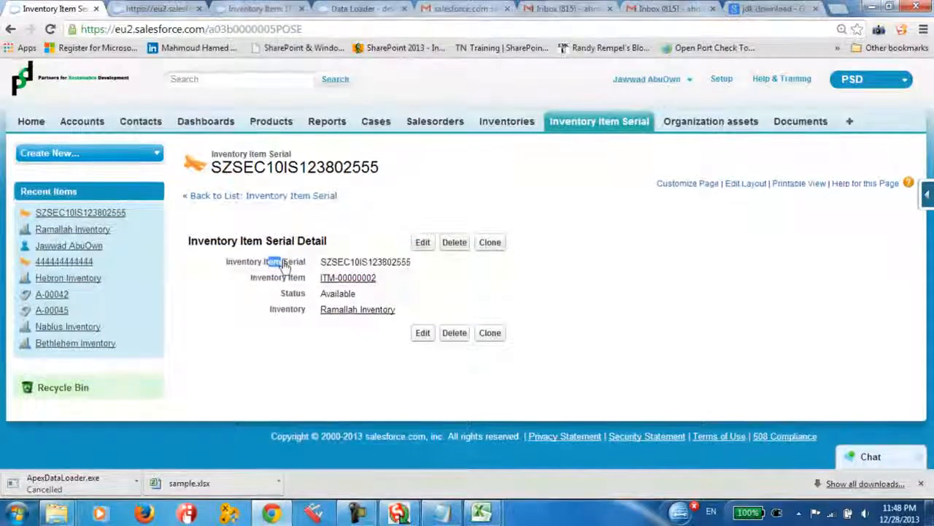
pyautogui.moveTo(381, 263); pyautogui.dragTo(413, 264)
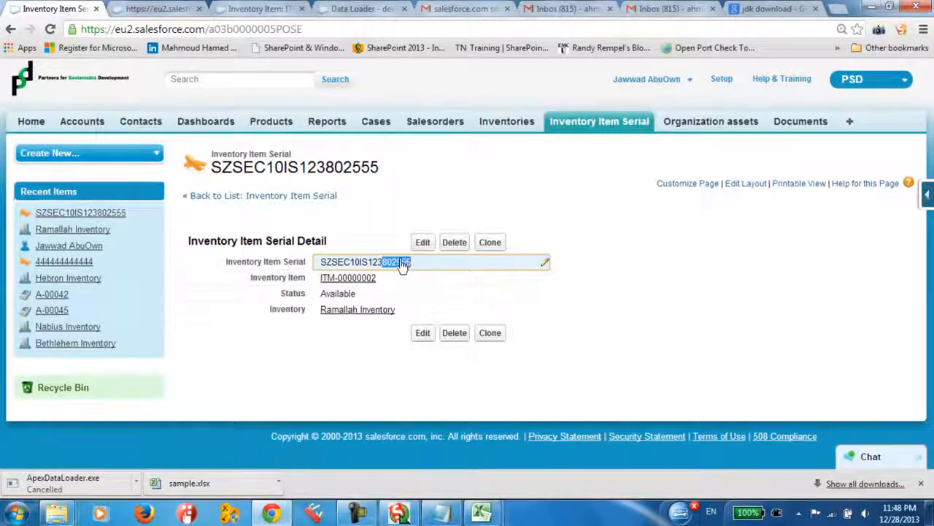
pyautogui.moveTo(275, 278); pyautogui.dragTo(292, 278)
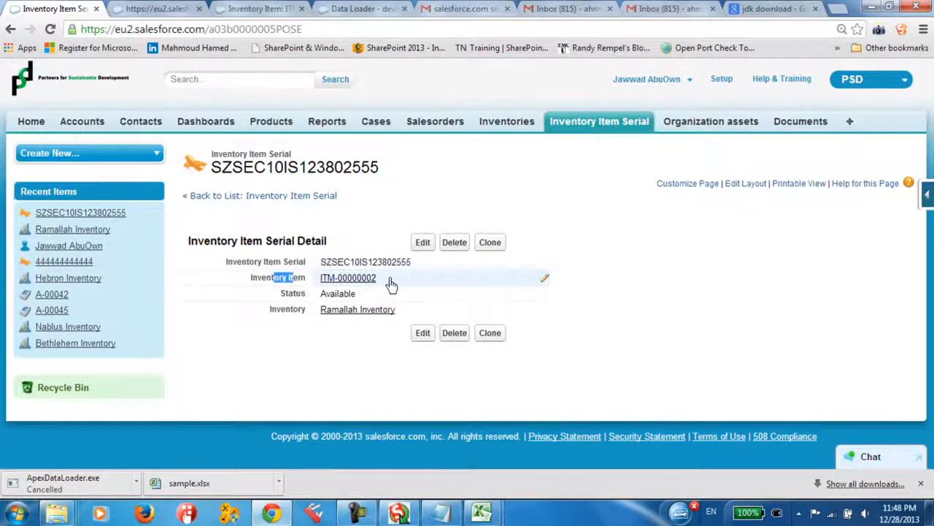
pyautogui.moveTo(388, 282); pyautogui.dragTo(354, 286)
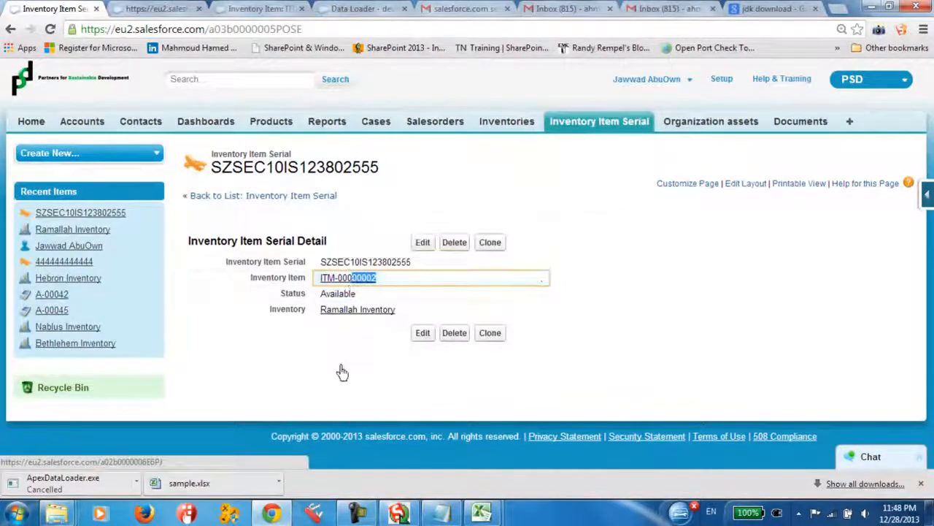
pyautogui.click(341, 368)
# Reopen the SZSEC10IS123802555 record from the Inventory Item Serial home page and bring Data Loader in front of it
pyautogui.click(601, 126)
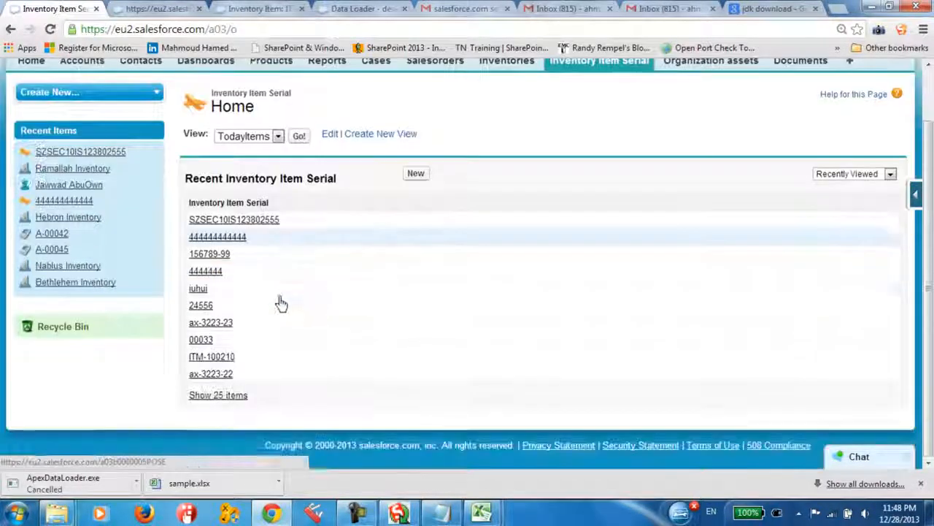
pyautogui.click(259, 219)
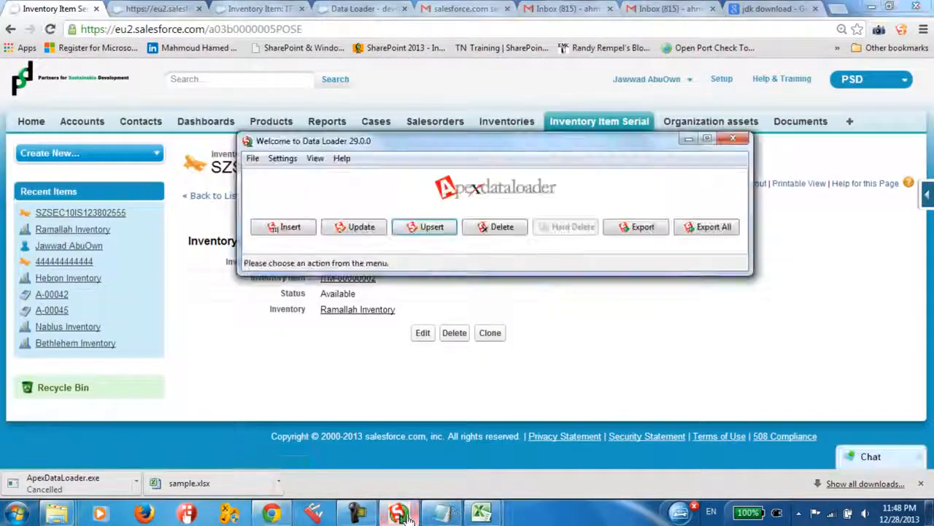
pyautogui.moveTo(335, 123); pyautogui.dragTo(249, 135)
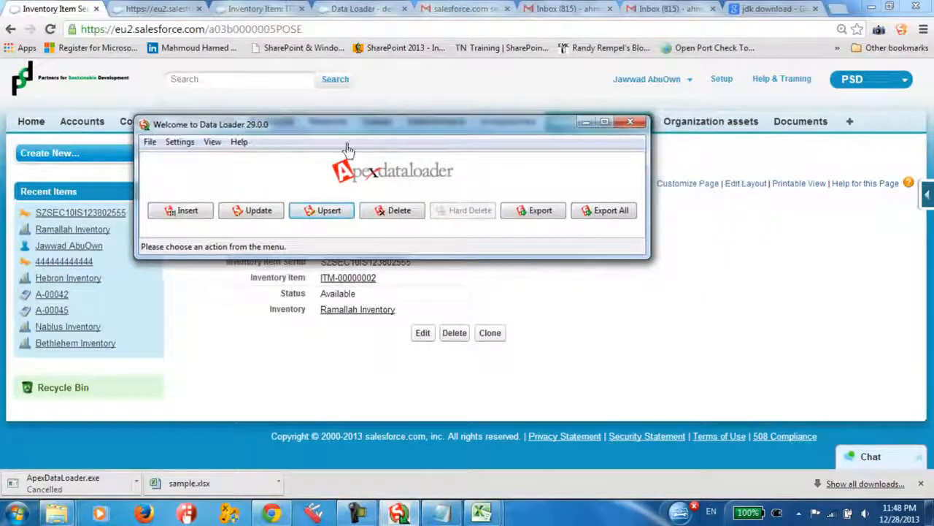